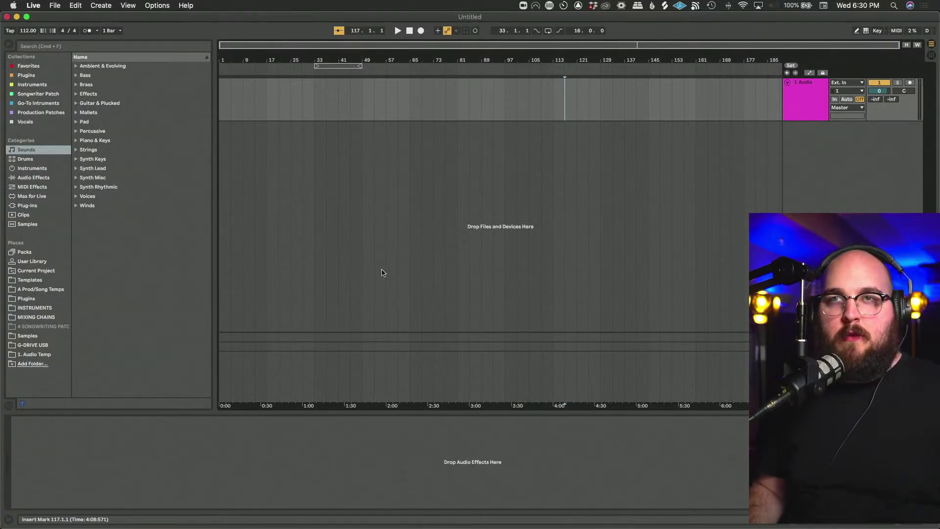
left_click(315, 231)
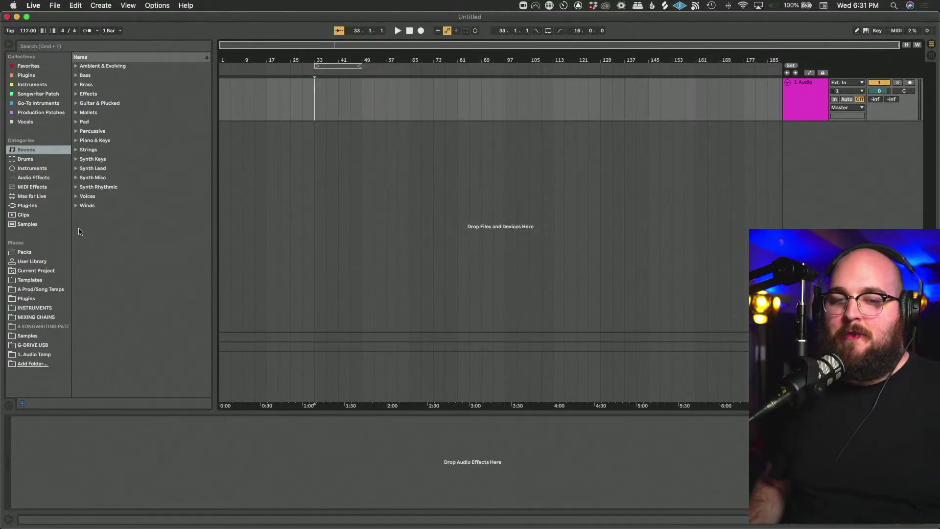
left_click(257, 319)
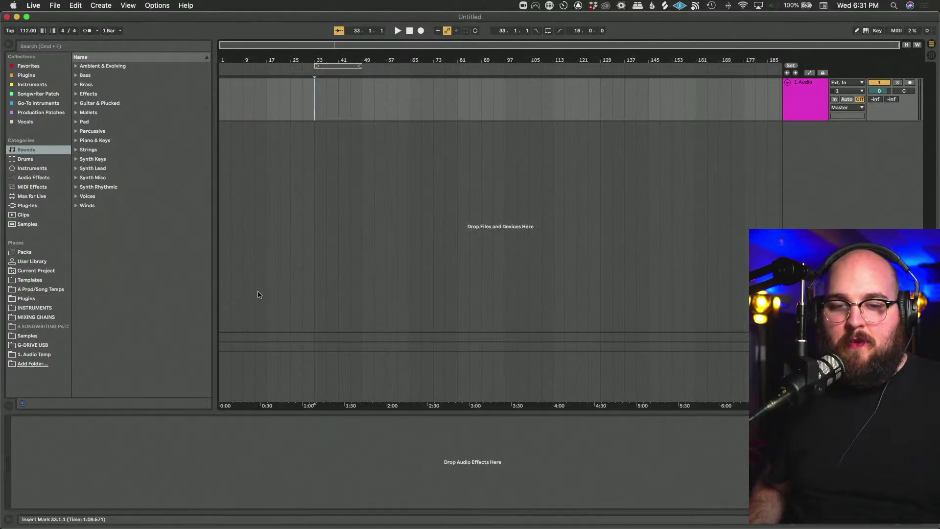
left_click(294, 265)
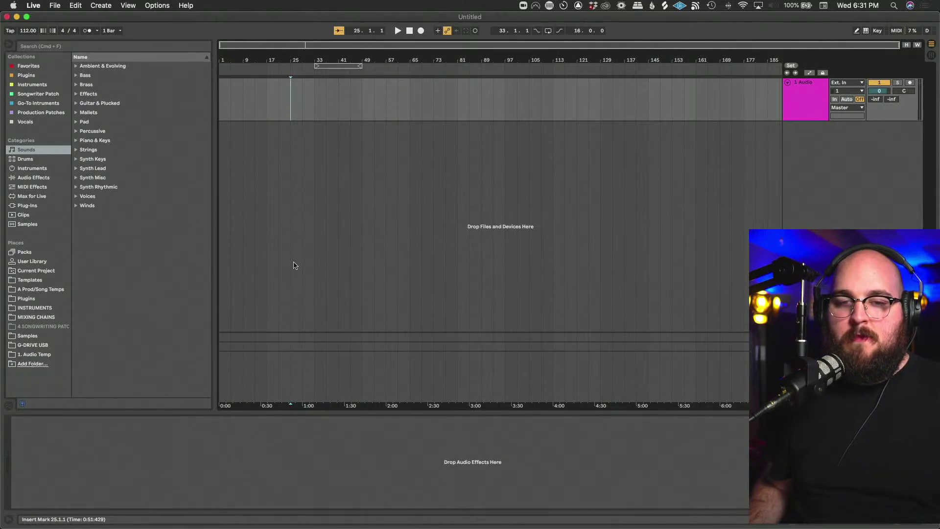
left_click(76, 122)
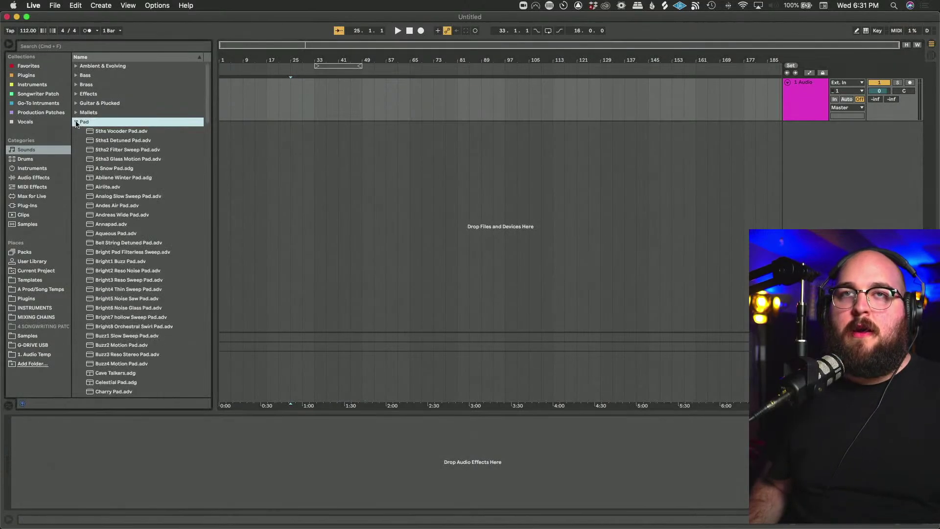
left_click(77, 122)
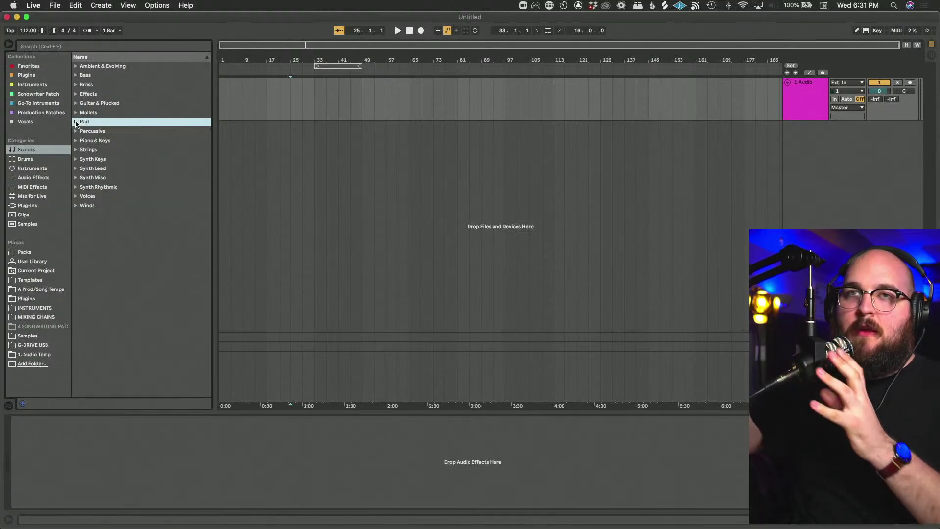
left_click(254, 103)
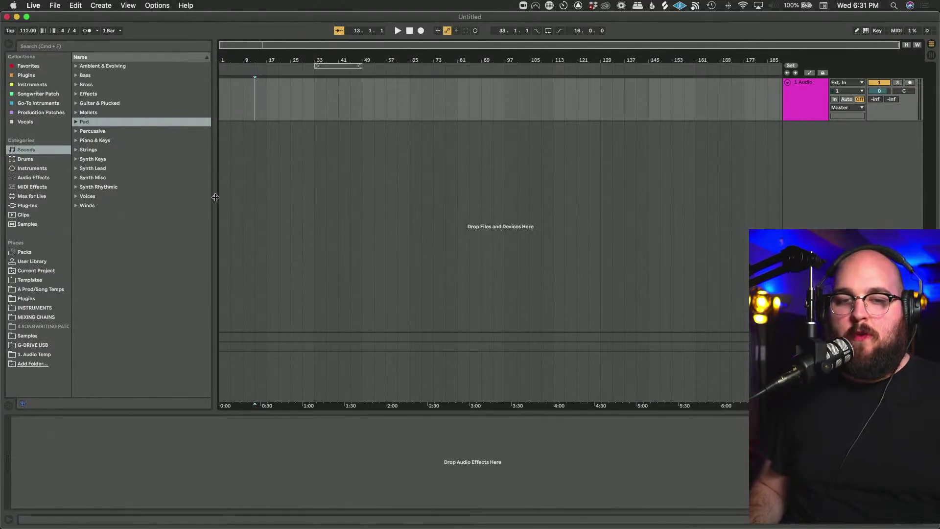
left_click(304, 192)
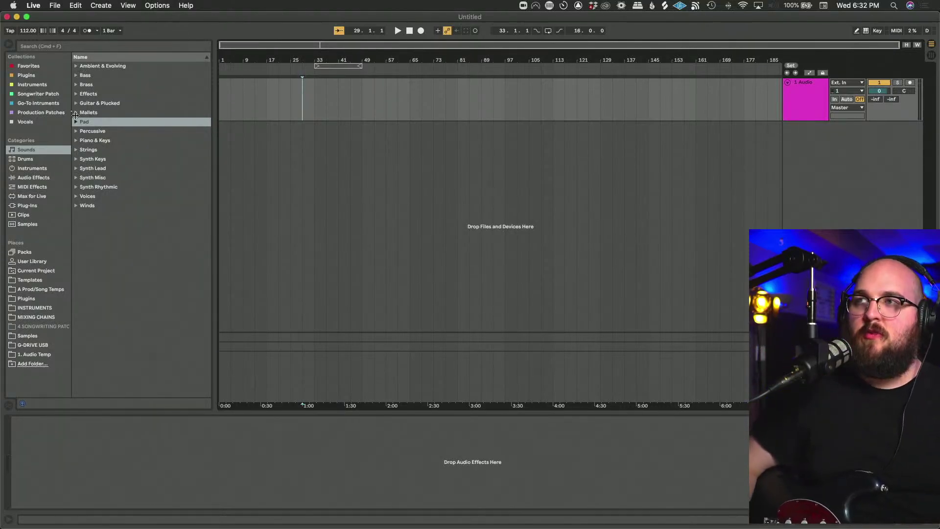
Set the audio track's monitoring to Auto and arm it for recording.
left_click(847, 99)
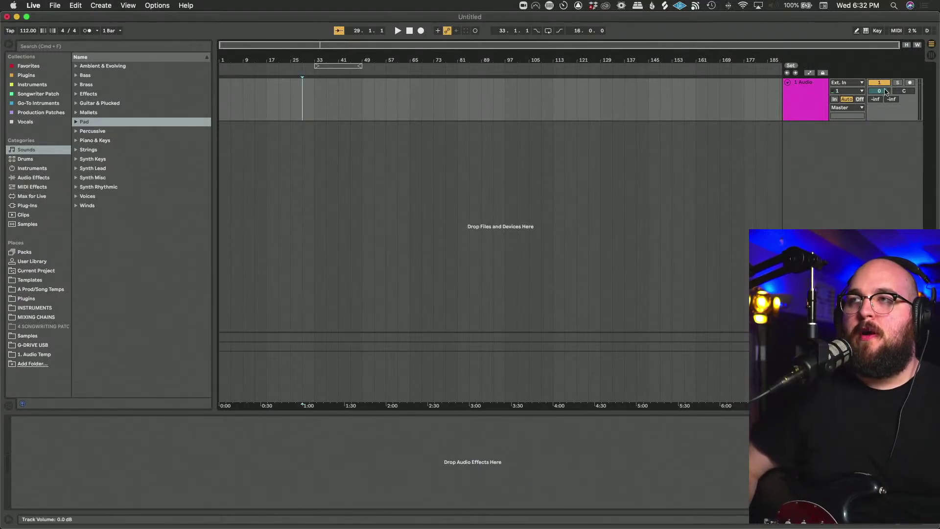
left_click(909, 83)
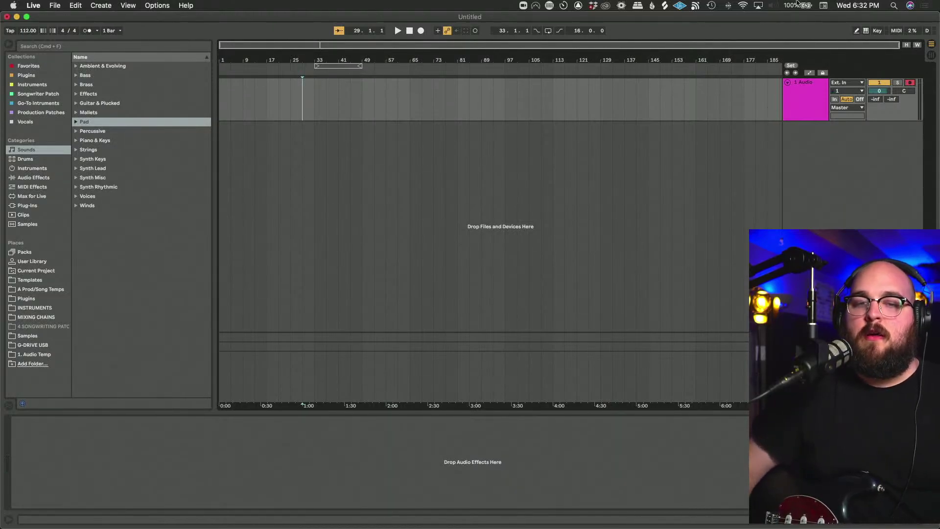
Find Guitar Rig 6 in the browser, load it on the audio track and close its plugin window.
left_click(127, 47)
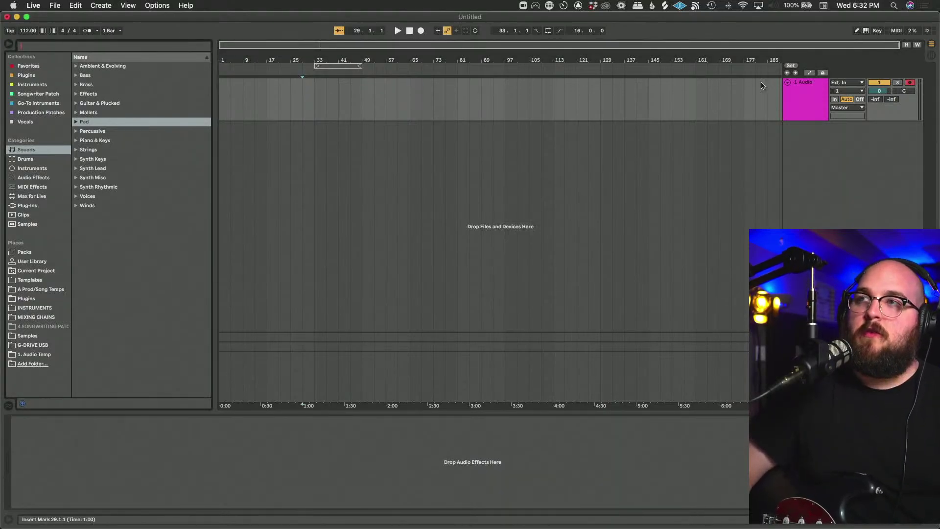
left_click(807, 101)
key("Tab")
type("Guitar Rig 6")
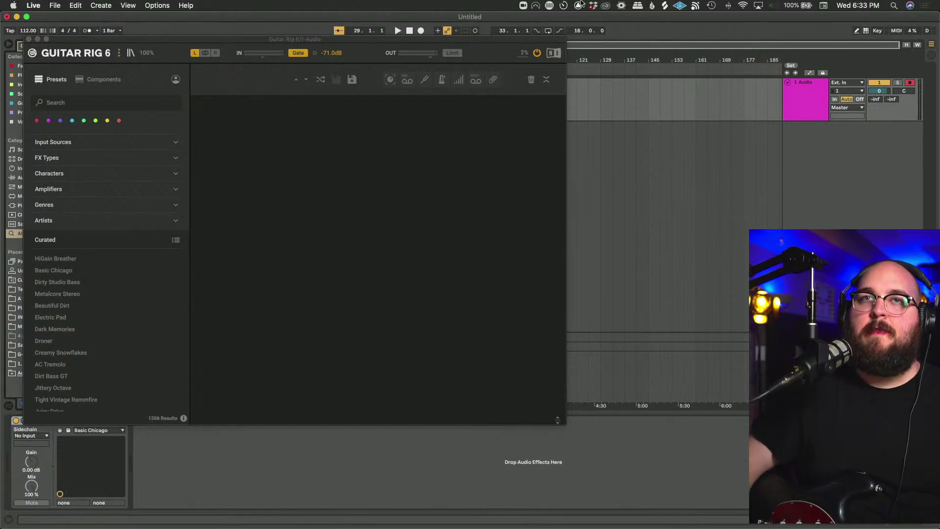
left_click(28, 40)
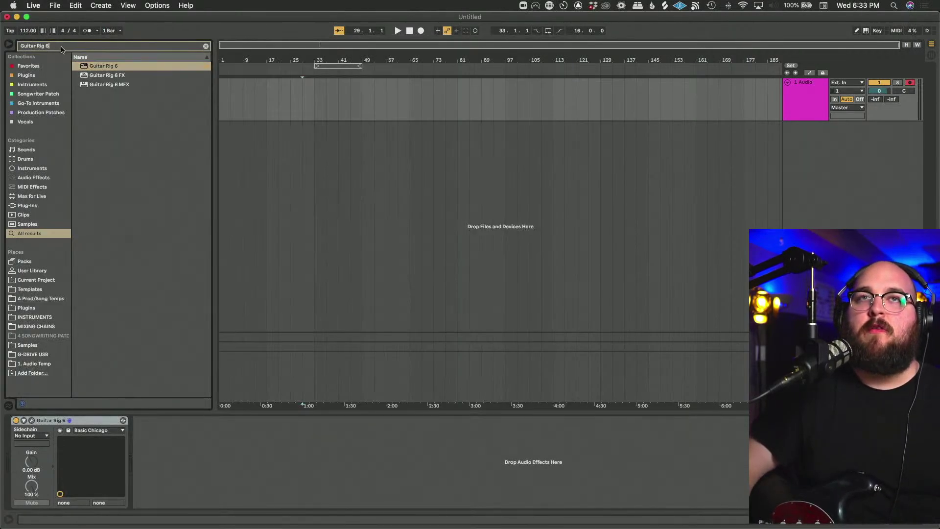
Search the browser for "l1" and load the L1 limiter Stereo plugin on the master track.
left_click(205, 47)
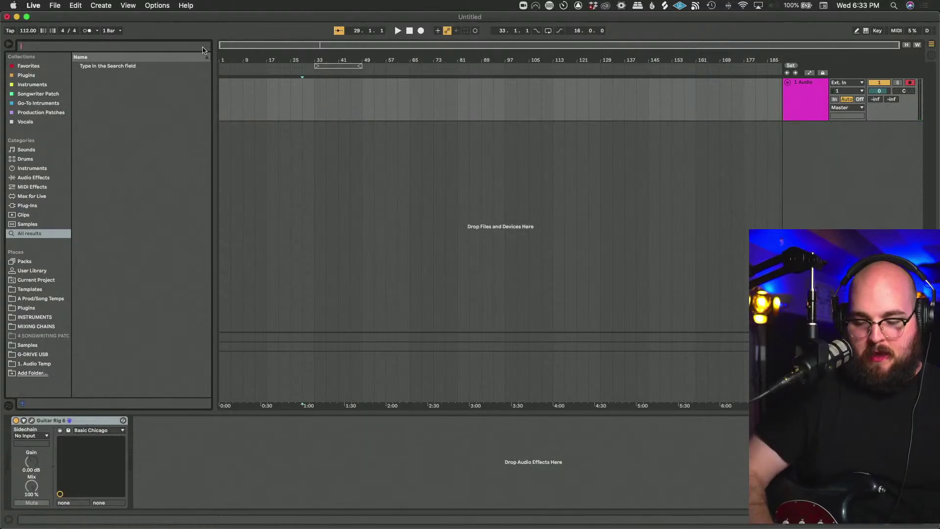
type("l1")
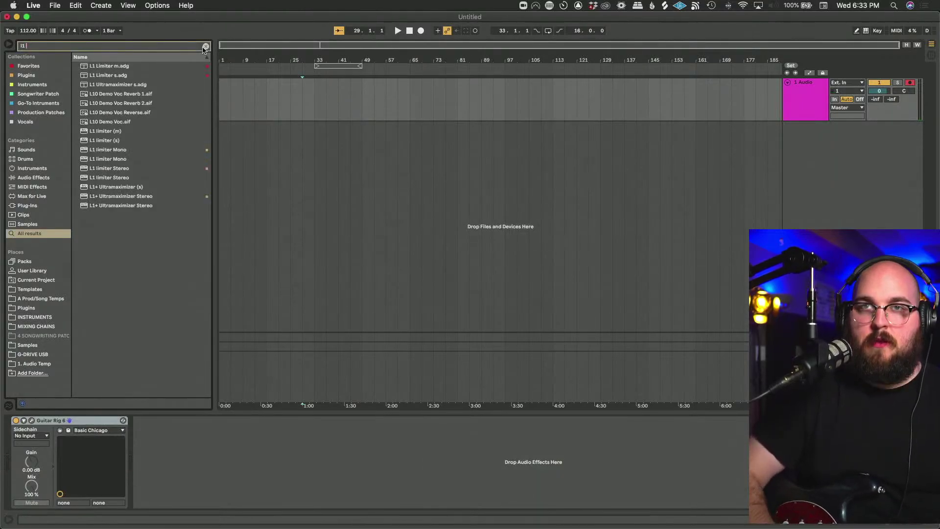
key("super+z")
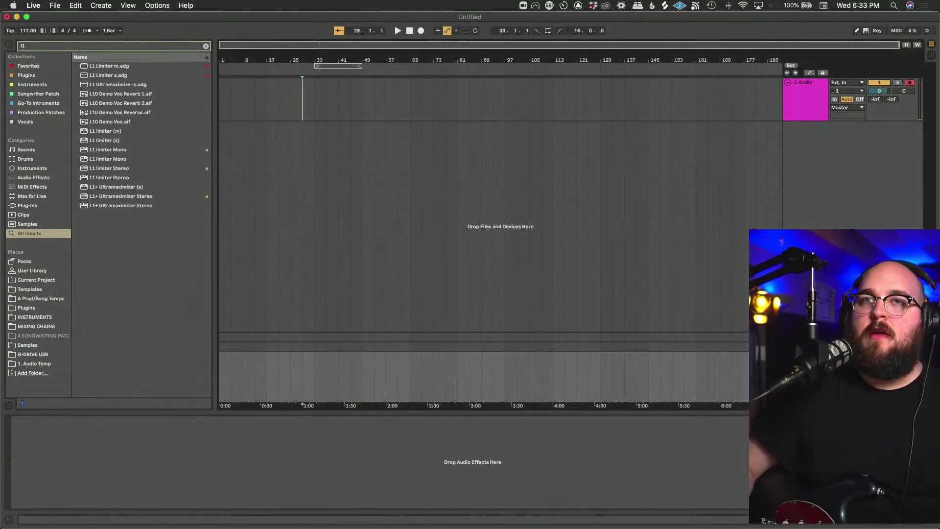
left_click(122, 179)
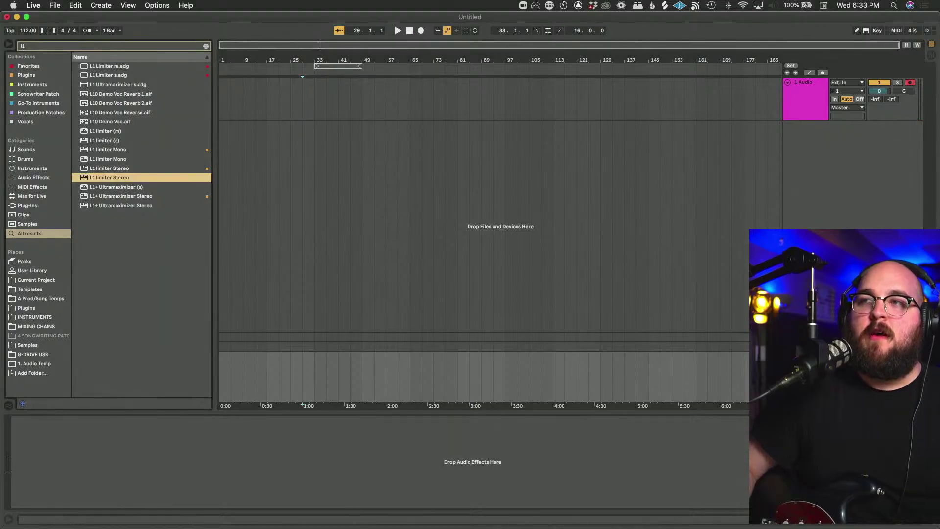
key("Return")
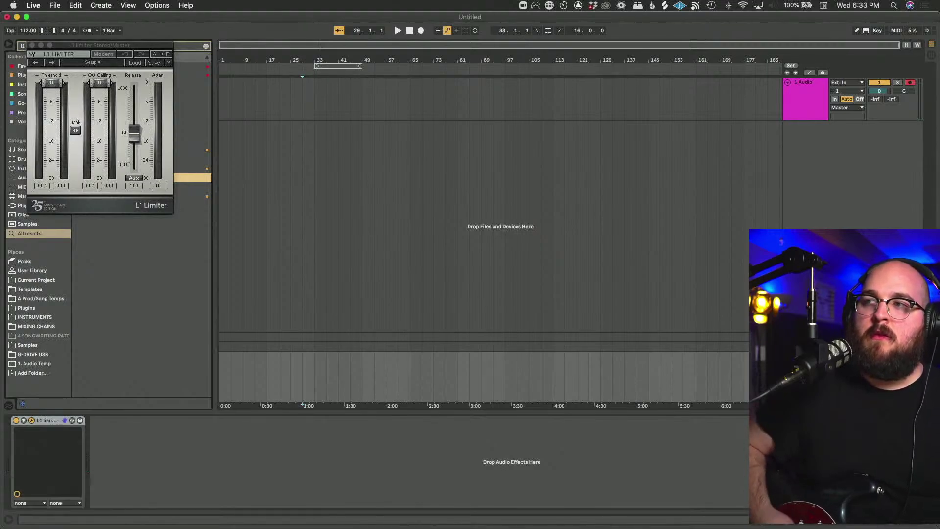
Reopen Guitar Rig 6 on the audio track and look through its Input Sources, FX Types and Characters preset filters.
left_click(826, 103)
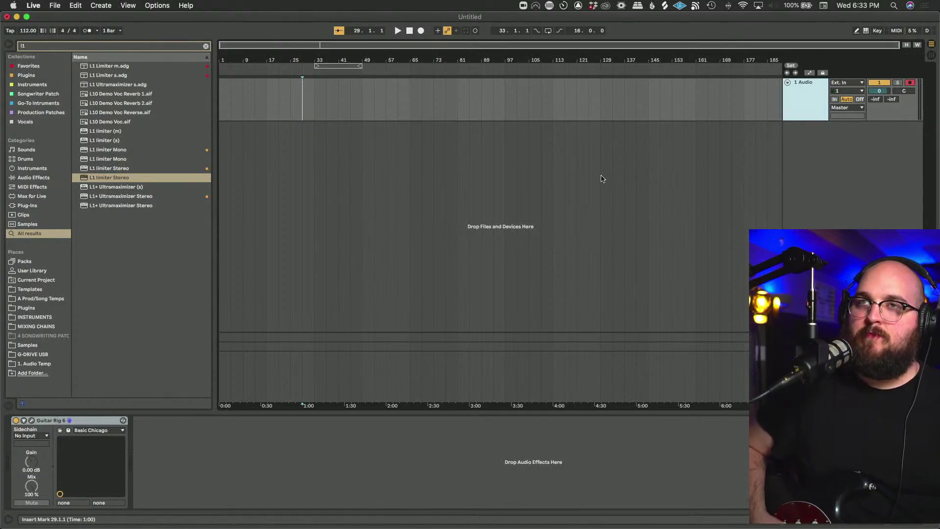
left_click(34, 421)
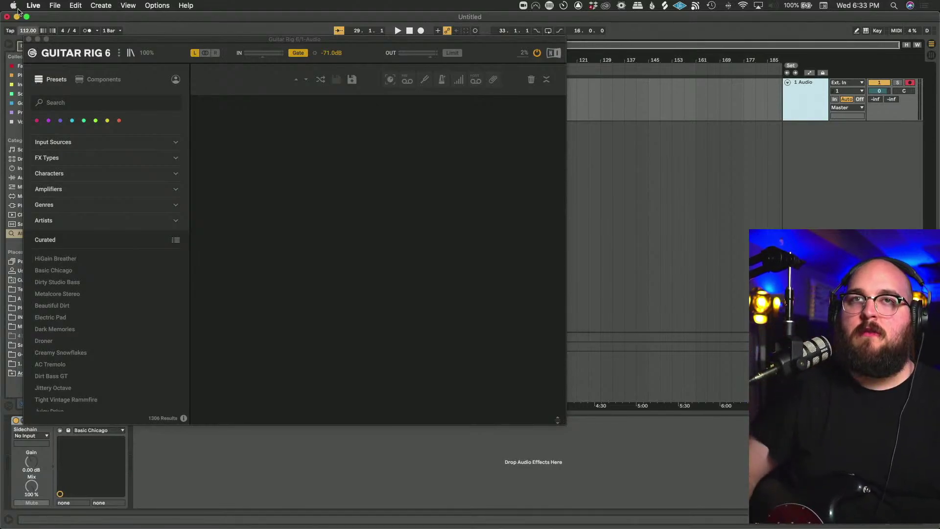
left_click(55, 145)
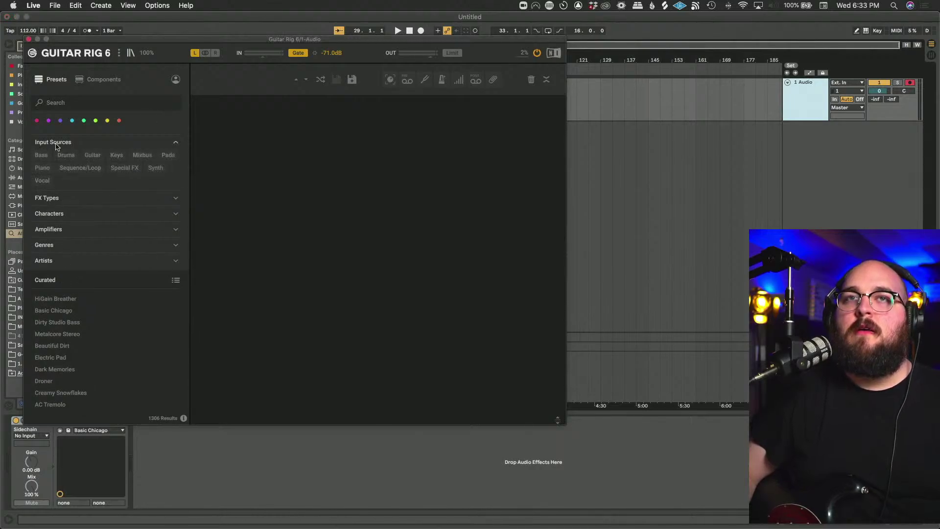
left_click(56, 158)
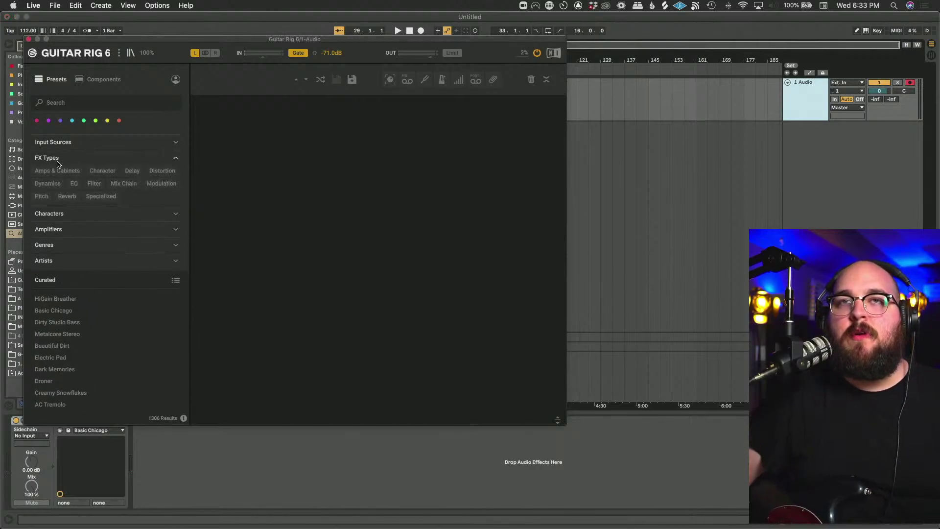
left_click(52, 214)
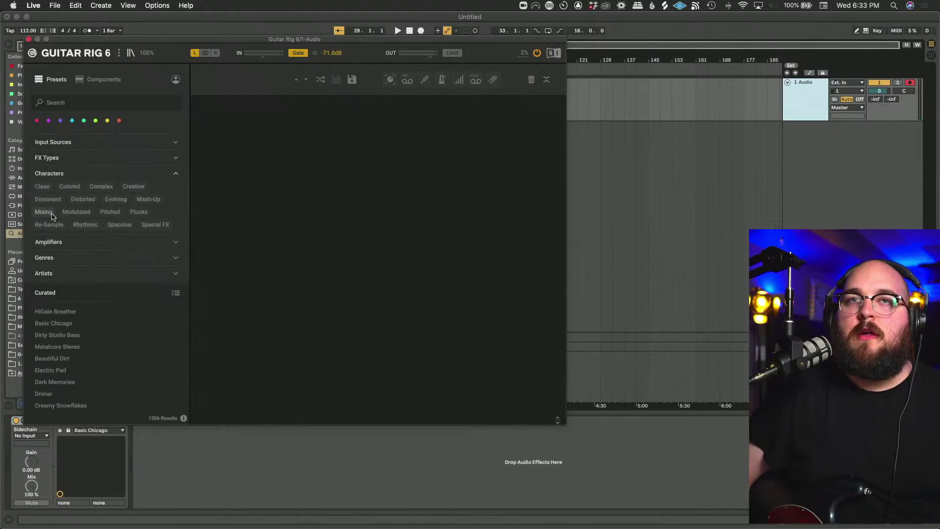
left_click(55, 173)
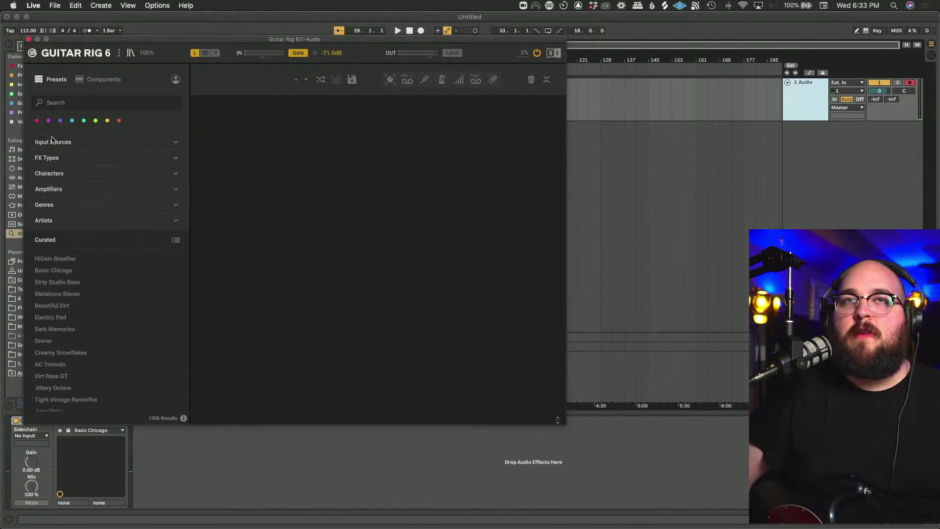
Filter the Guitar Rig presets by the pink colour tag and load Sterling Stingray Crunch 3.
left_click(49, 121)
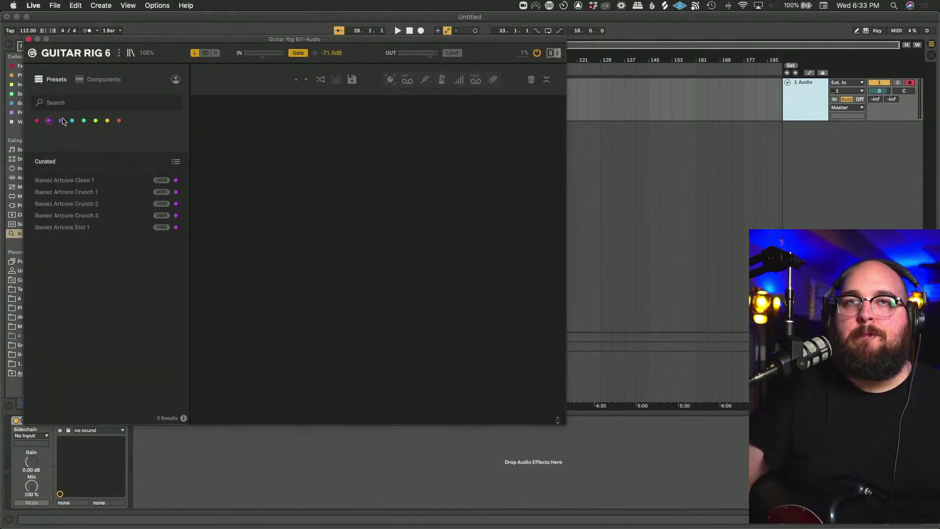
left_click(60, 121)
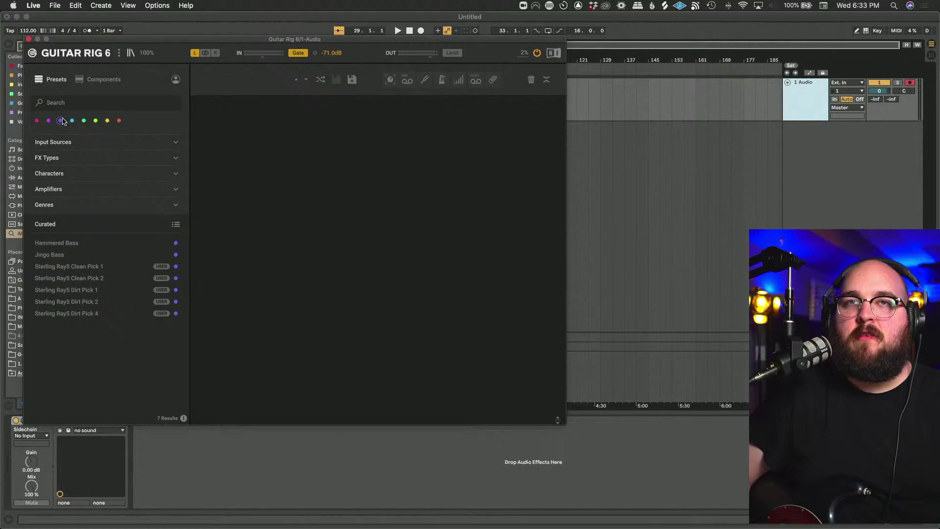
left_click(37, 121)
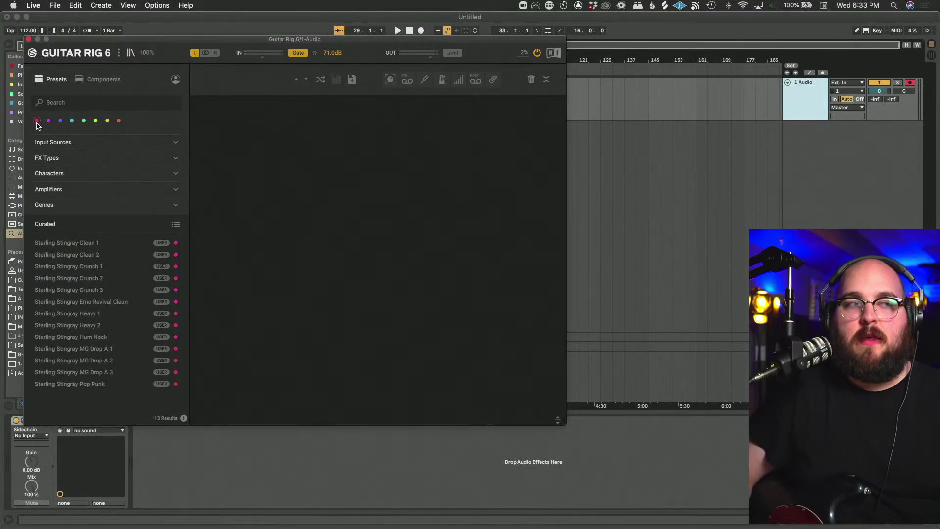
left_click(92, 293)
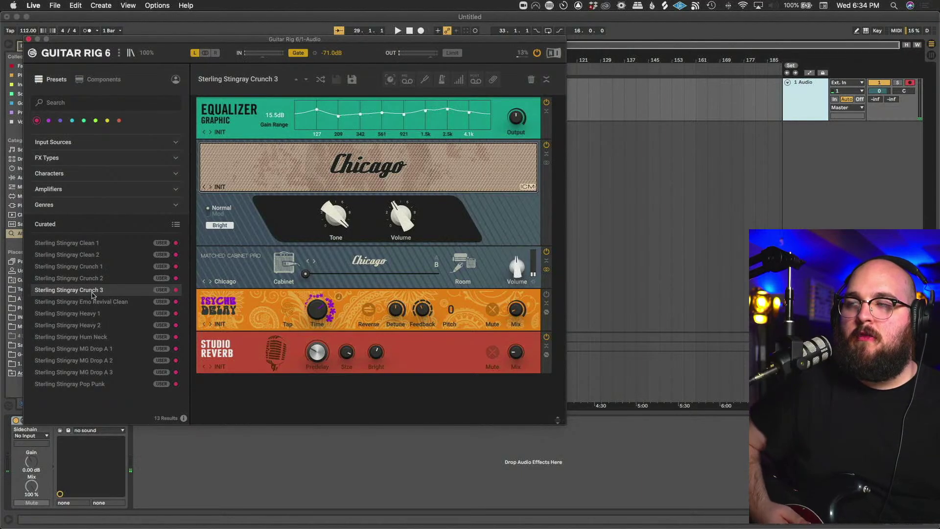
Switch to Console, lower the ANALOG 2 channel fader all the way down and close the Console window.
left_click(797, 108)
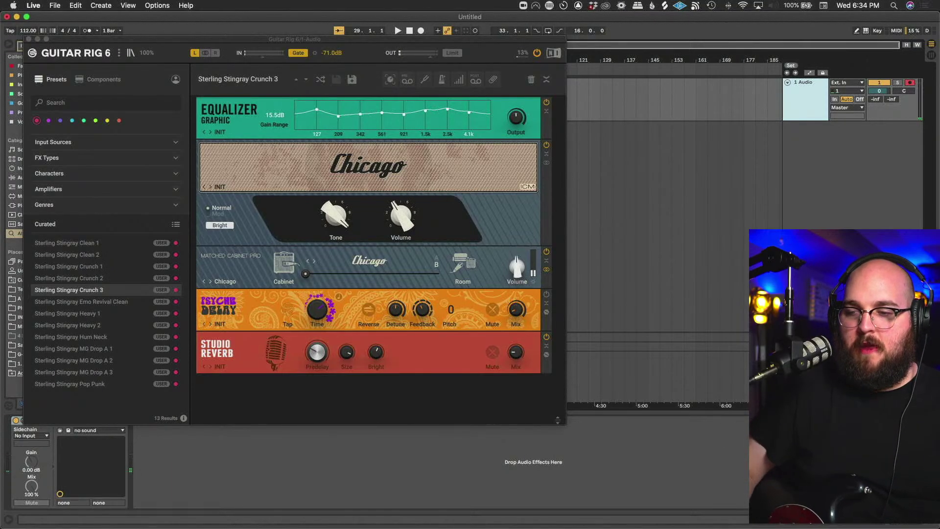
key("super+alt+p")
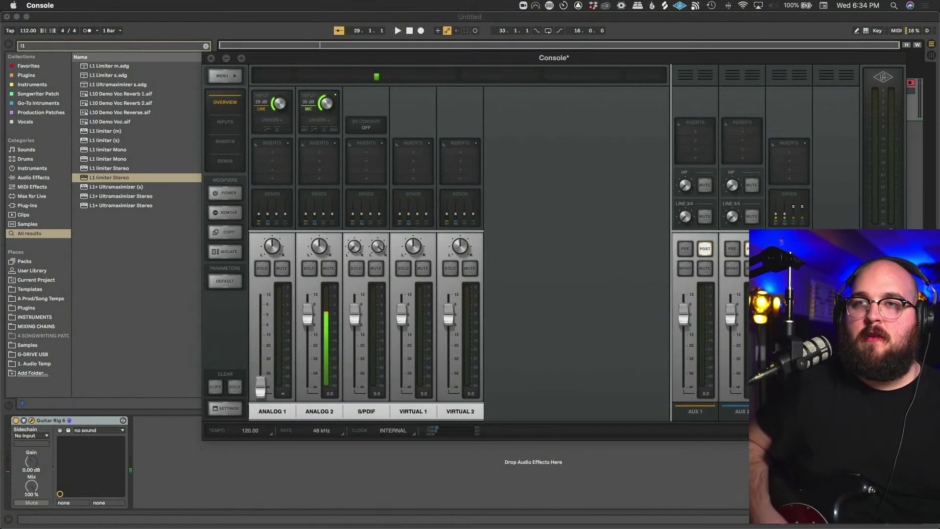
left_click_drag(307, 318, 308, 386)
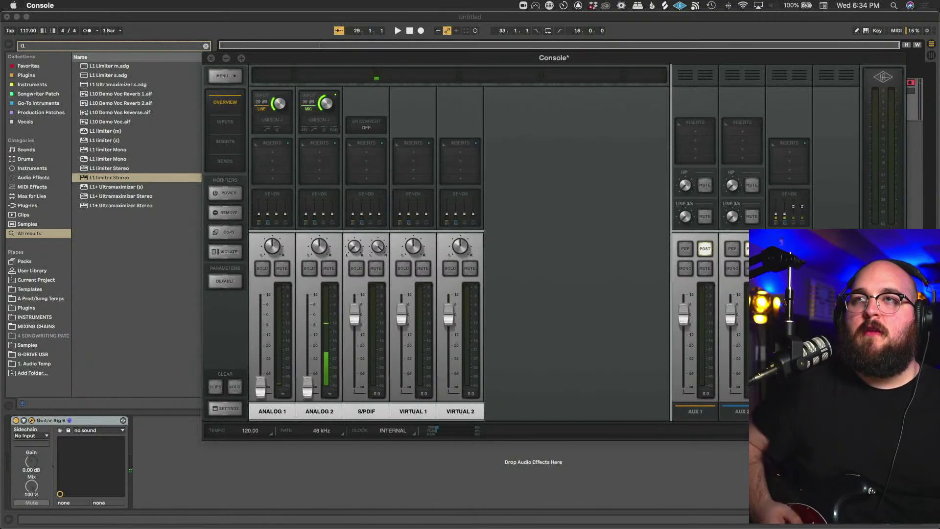
left_click(210, 58)
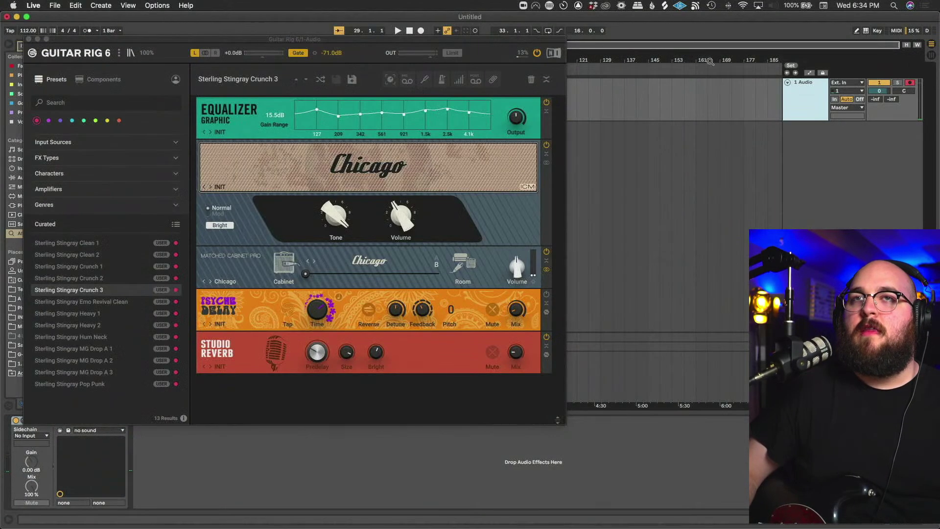
Set the audio track's external input channel to 2, then turn on Guitar Rig's tuner and close the plugin window.
left_click(842, 91)
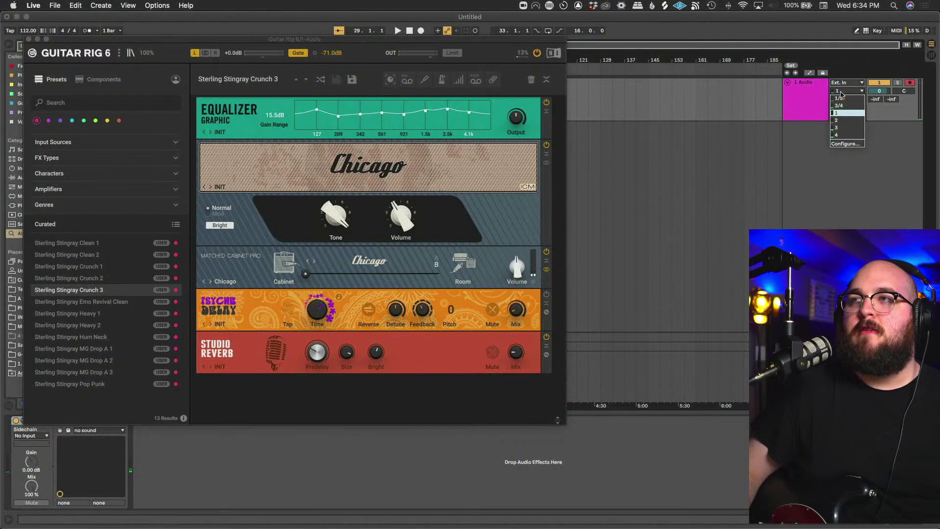
left_click(845, 121)
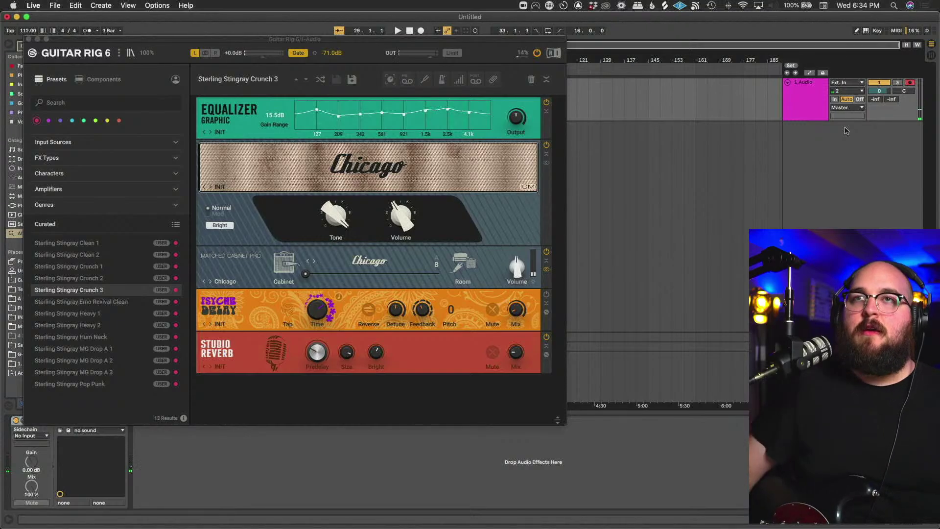
left_click(425, 80)
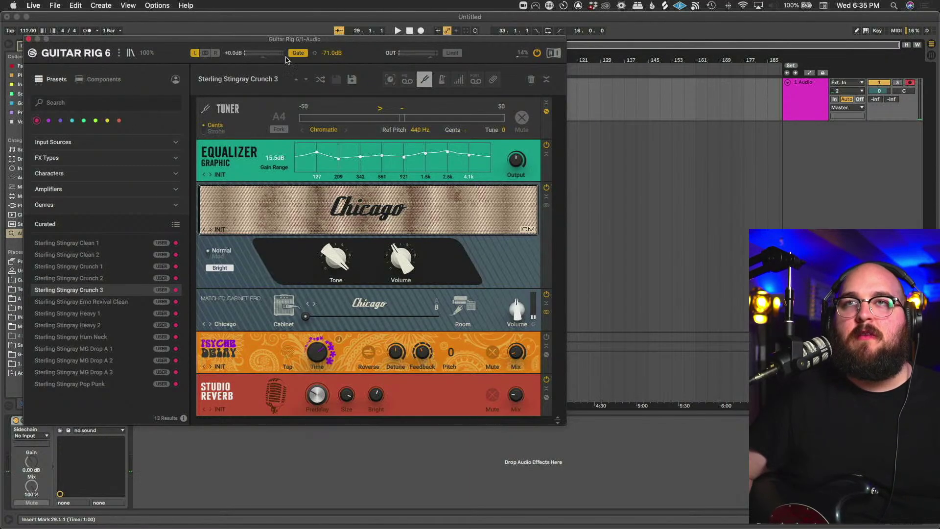
left_click(28, 39)
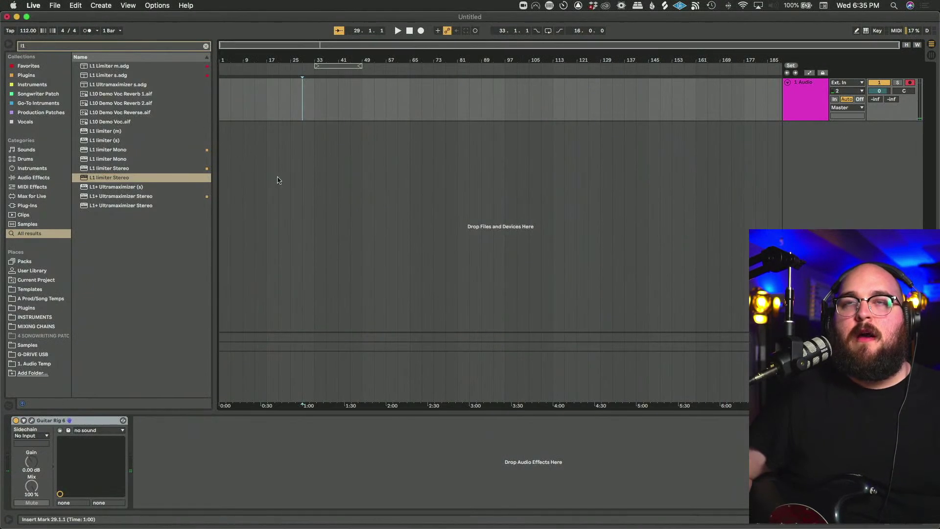
Place the insert marker at the start of bar 3 on the audio track.
key("plus")
key("plus")
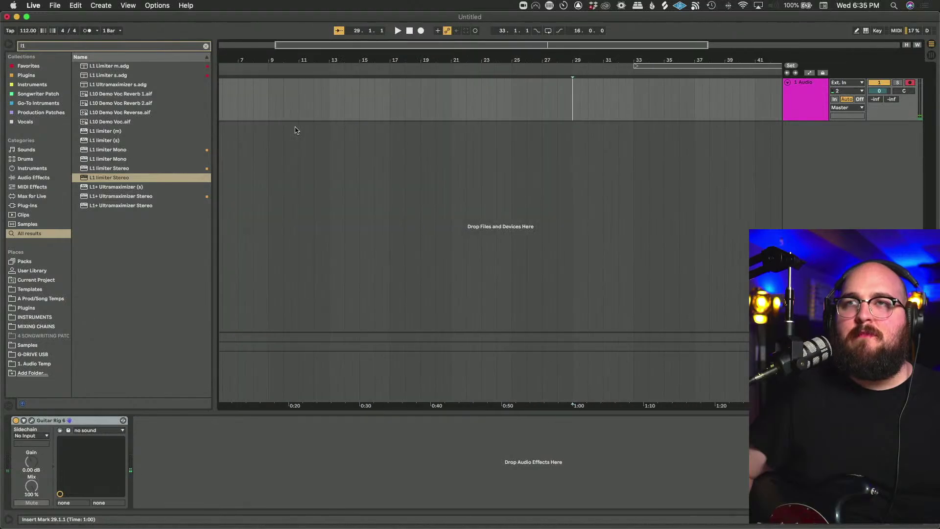
key("plus")
key("plus")
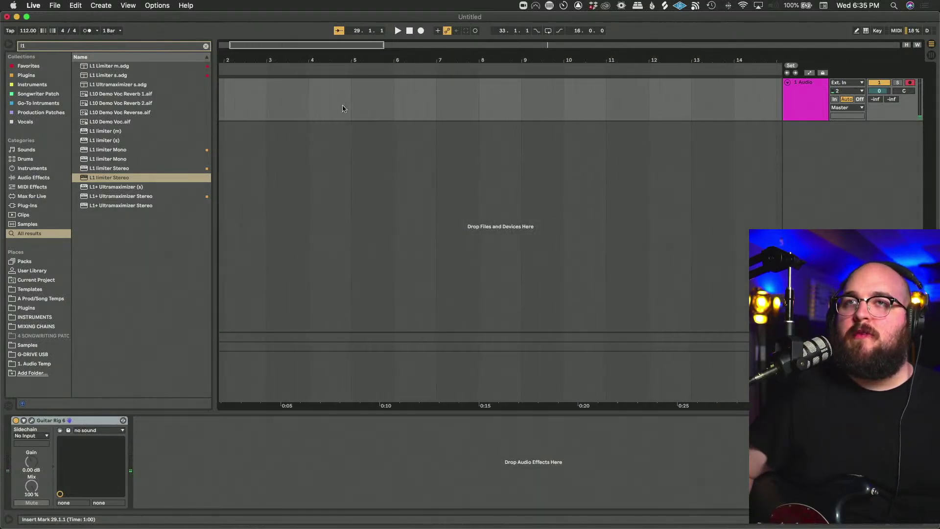
left_click(270, 102)
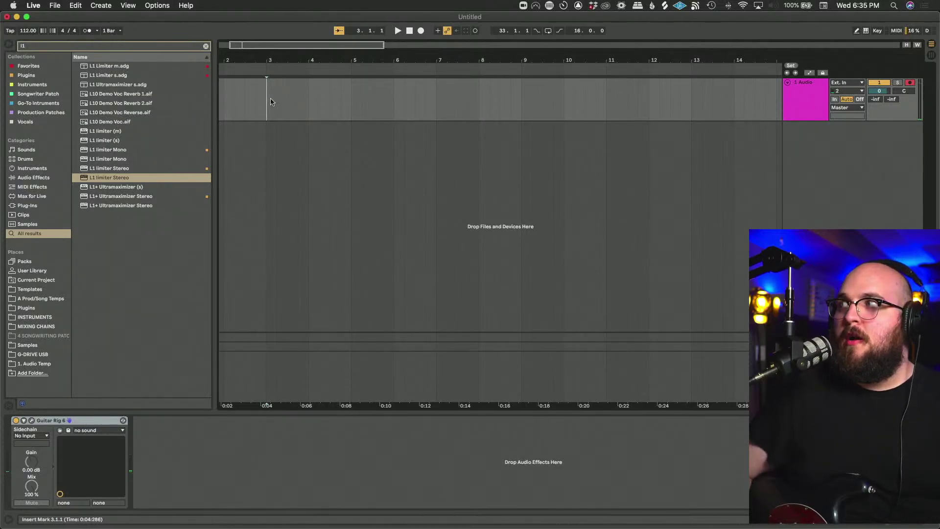
key("plus")
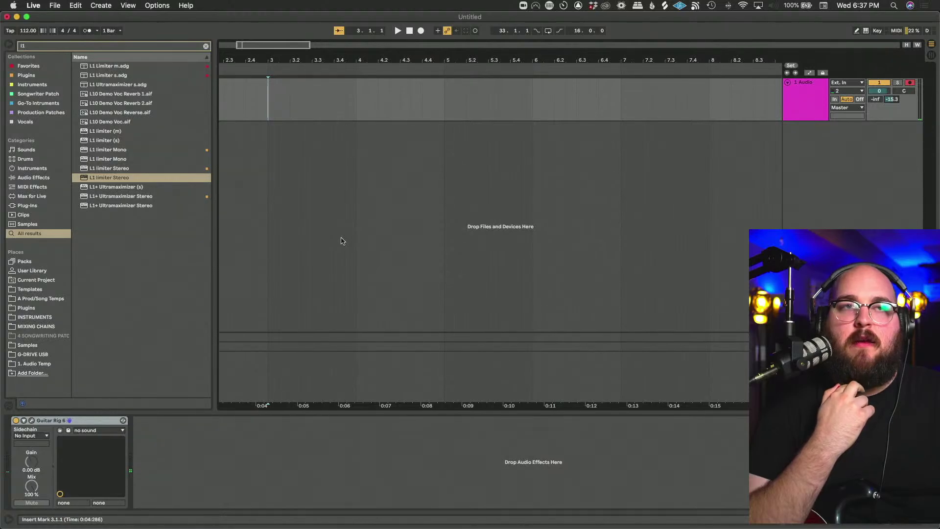
Reopen Guitar Rig 6 on the audio track and remove the pink colour filter from its preset list.
left_click(32, 421)
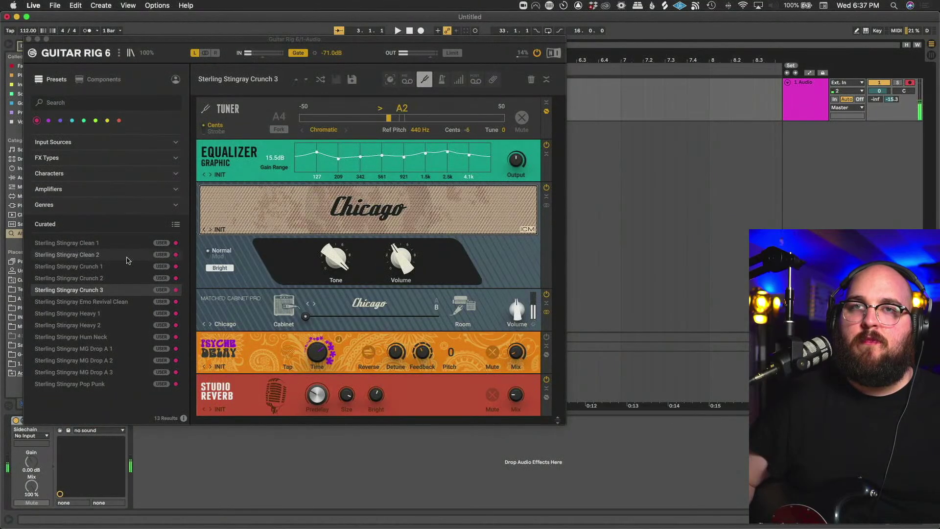
left_click(80, 103)
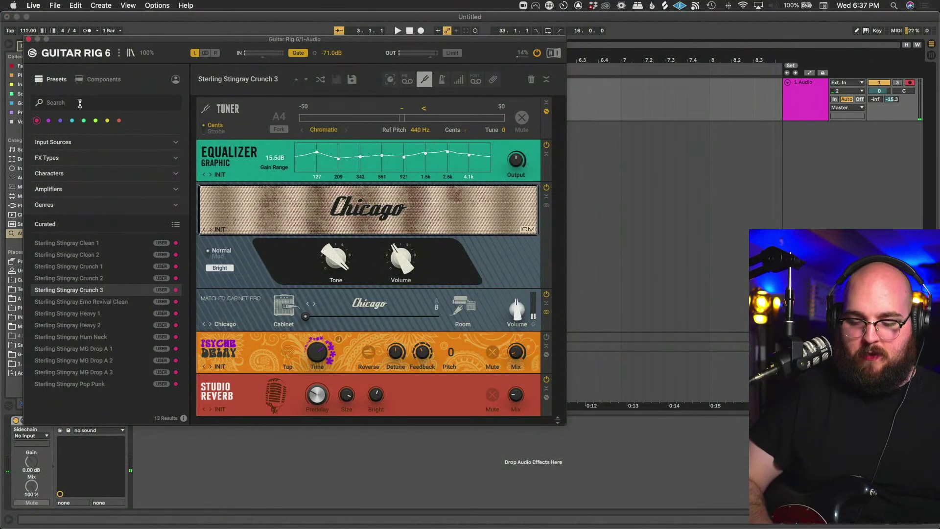
type("poll")
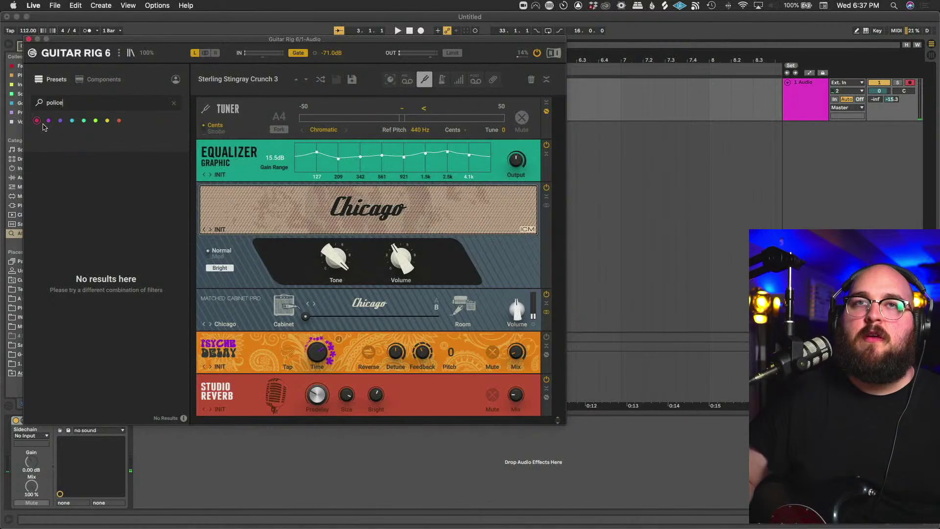
left_click(175, 103)
left_click(94, 103)
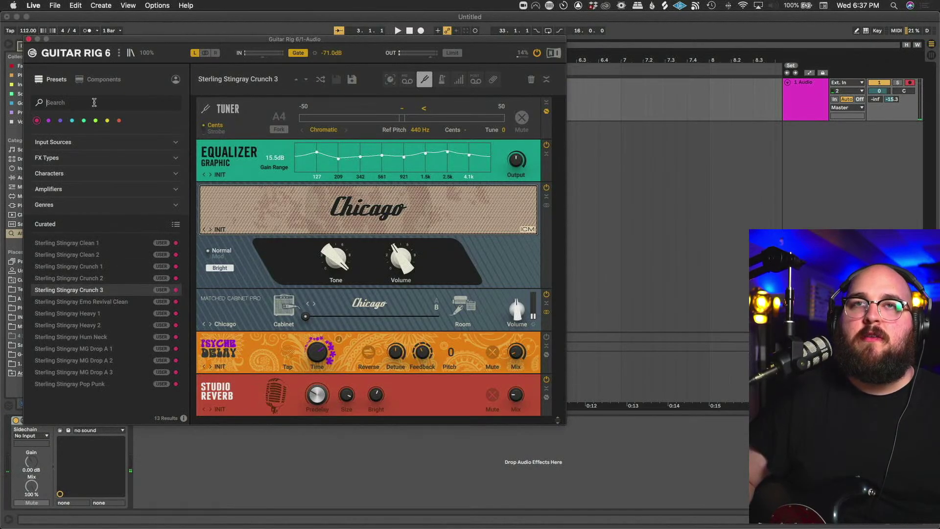
left_click(37, 121)
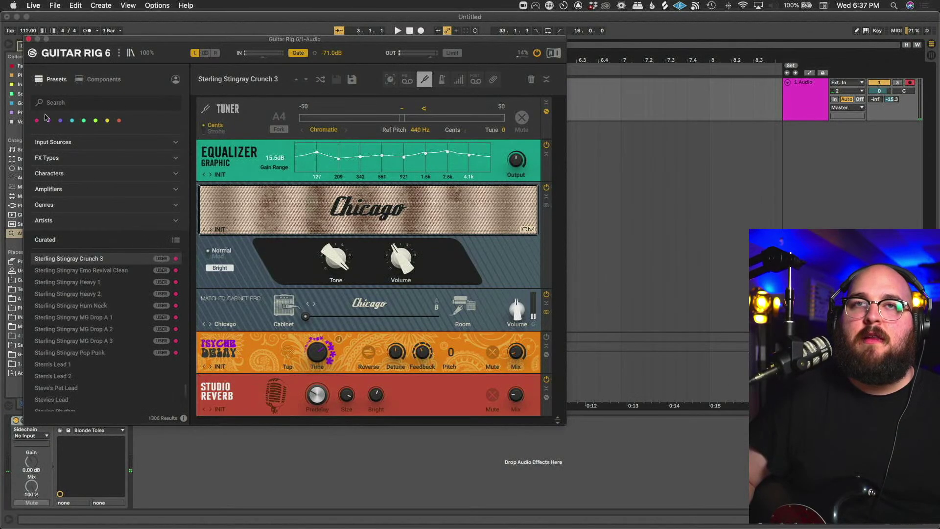
Search the Guitar Rig presets for police and load FD Police Dog.
left_click(77, 100)
type("police")
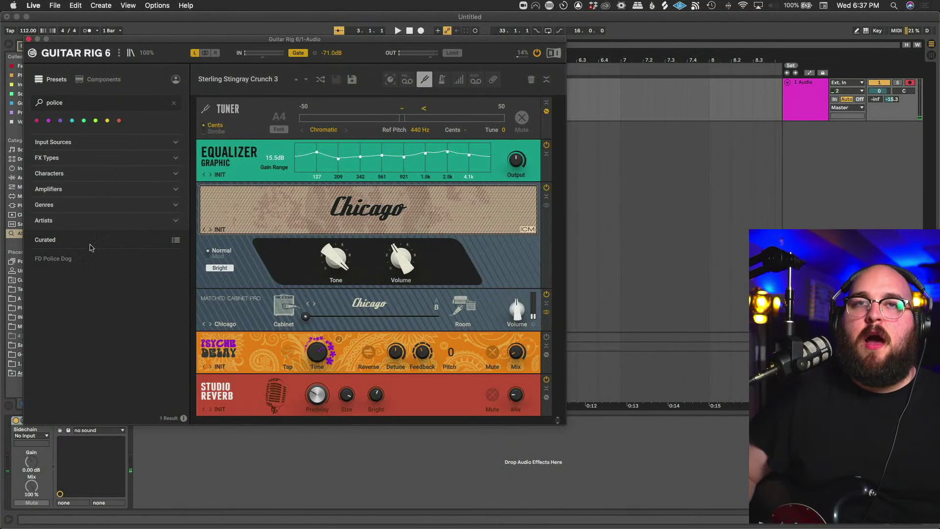
left_click(66, 259)
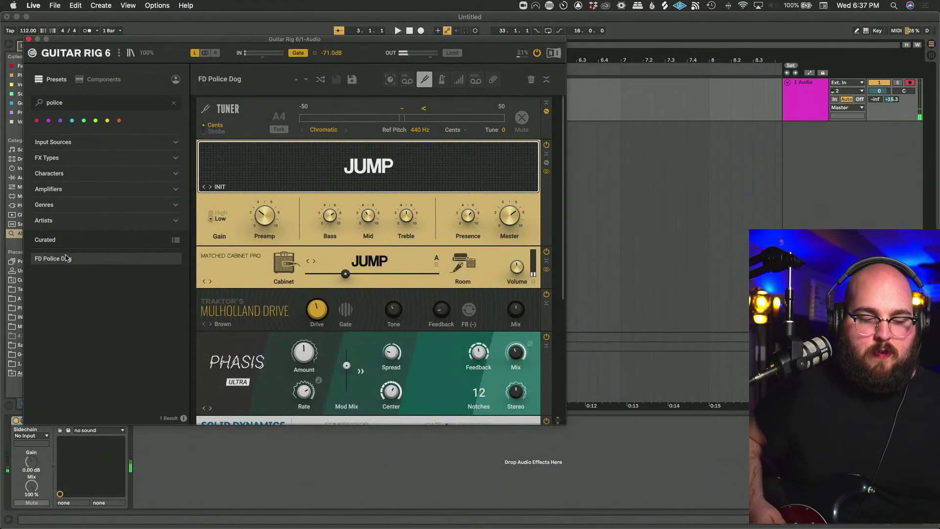
left_click(174, 104)
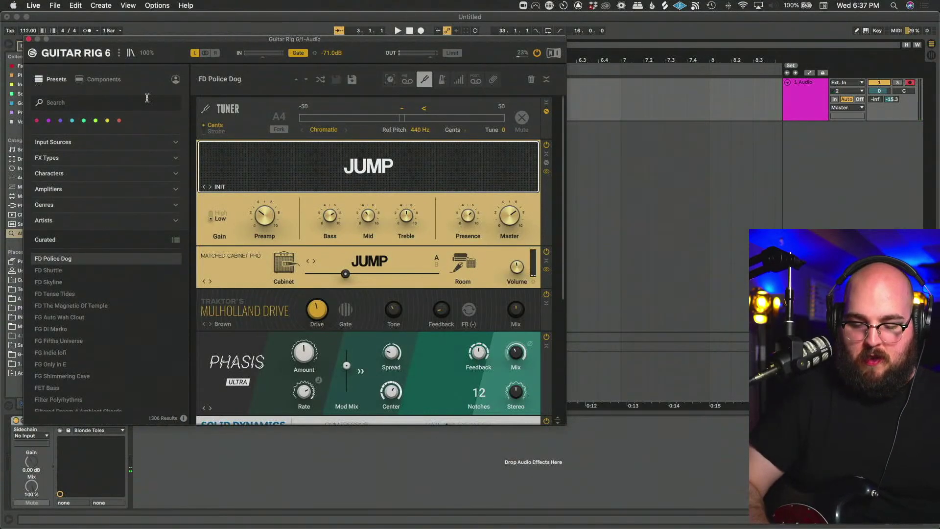
type("summ")
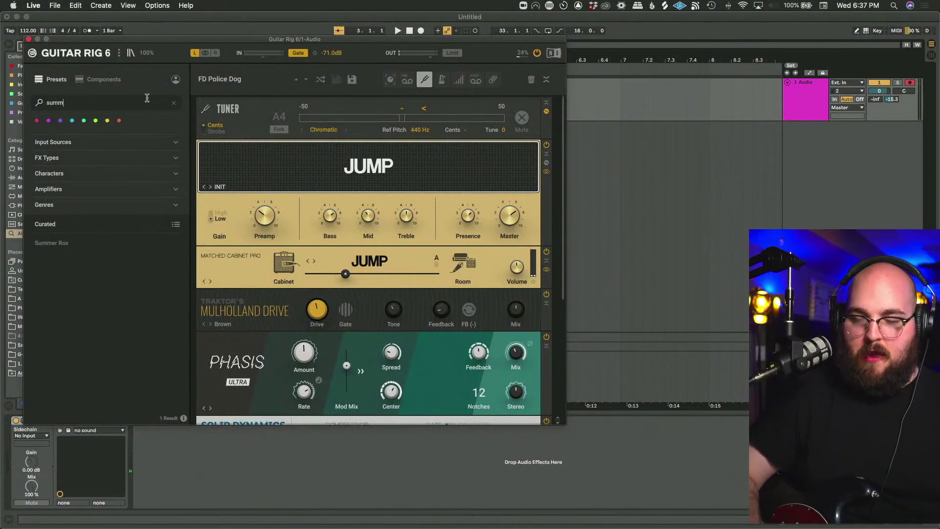
key("BackSpace")
key("BackSpace")
key("BackSpace")
key("BackSpace")
Search the Guitar Rig presets for andy, load Andy in a bottle and close the plugin window.
type("andy")
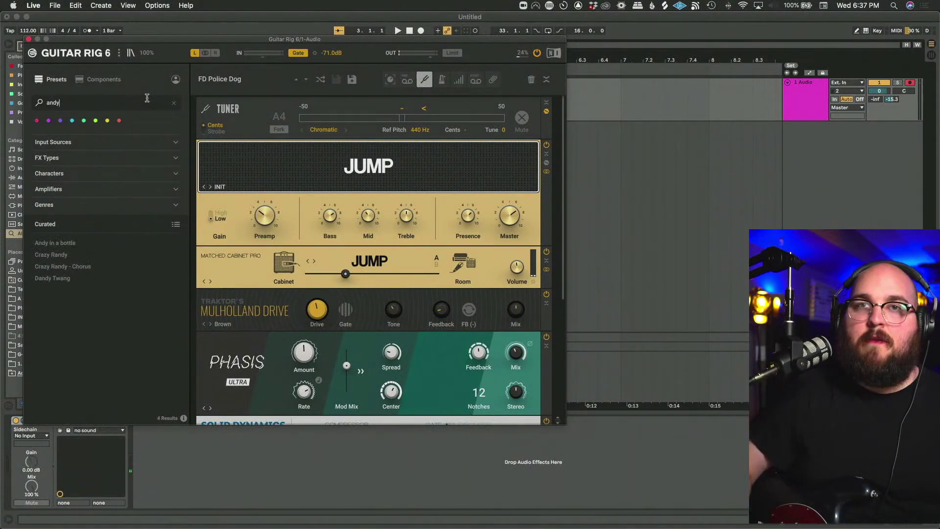
left_click(79, 244)
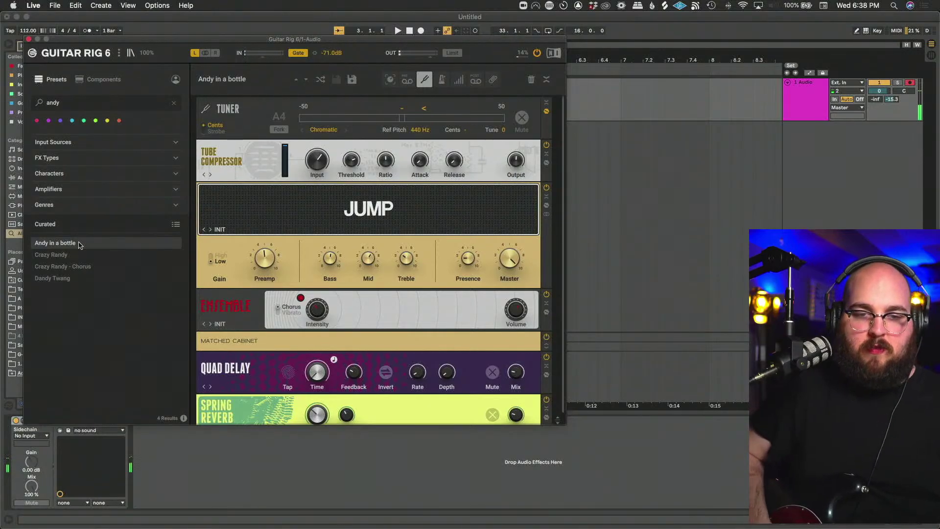
left_click(28, 40)
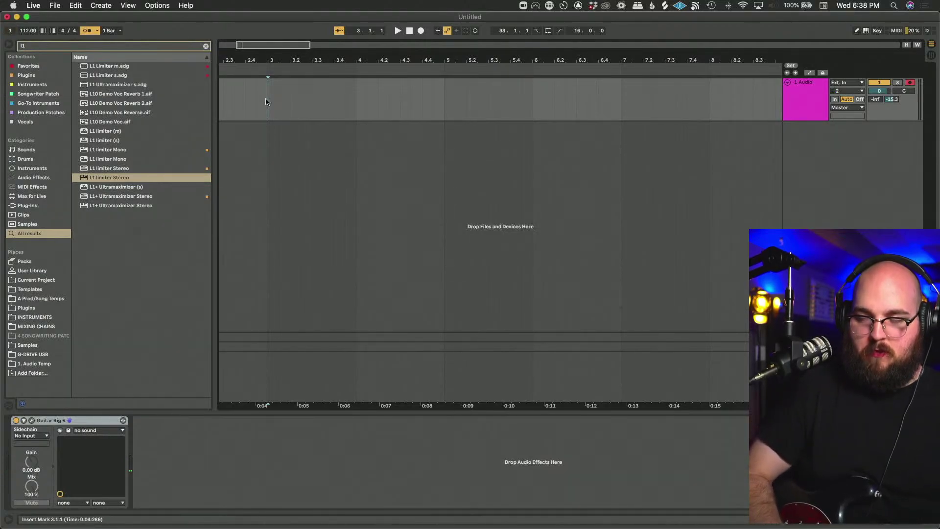
Tap in a project tempo of 152.37 BPM.
key("t")
key("t")
key("t")
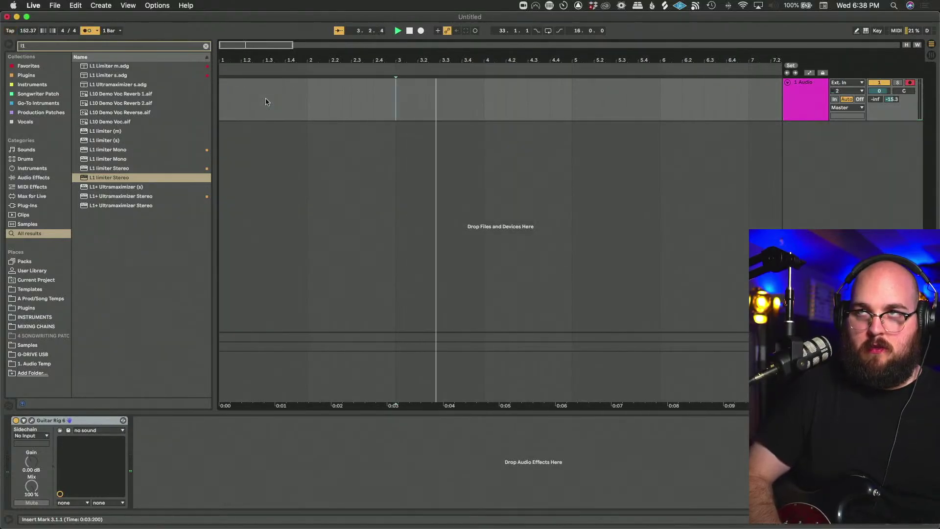
Record a first guitar take on the audio track, stop after bar 16 begins and delete the recorded clip.
key("F9")
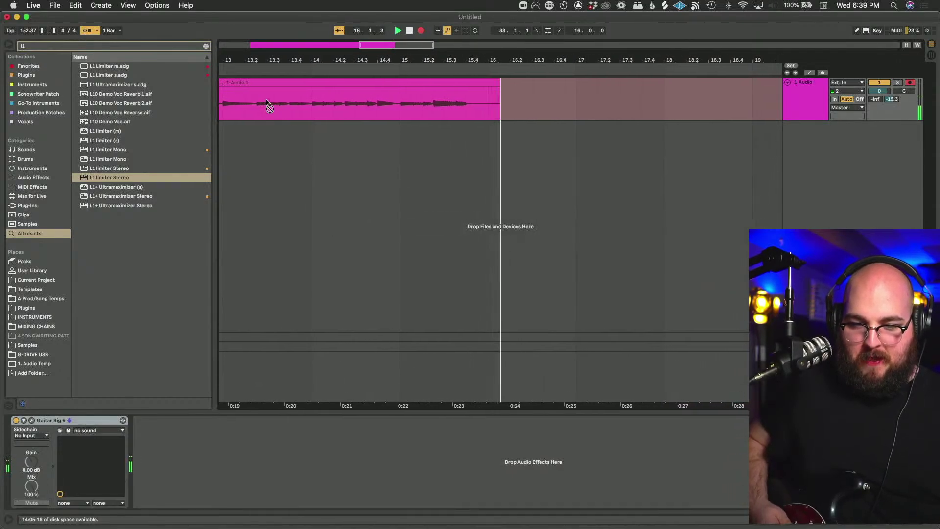
key("F9")
left_click(319, 86)
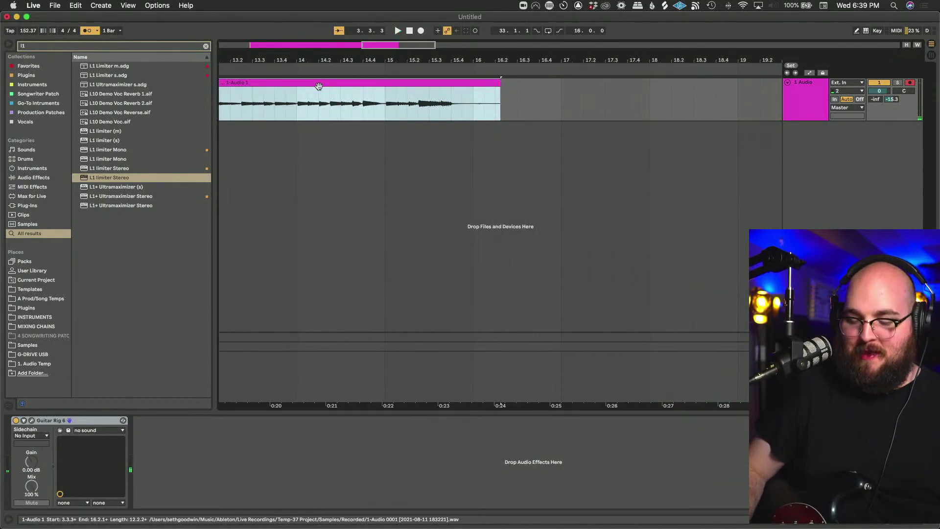
key("minus")
key("minus")
key("minus")
key("plus")
key("plus")
key("plus")
key("plus")
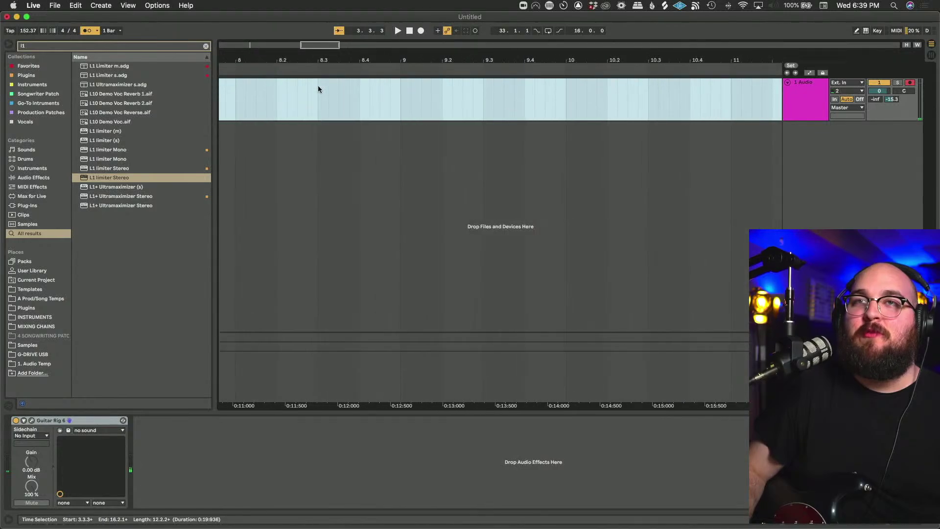
Record a new guitar take on the audio track from position 1.3.1 to about bar 12.
scroll(303, 90, "left", 10)
left_click(232, 100)
key("F9")
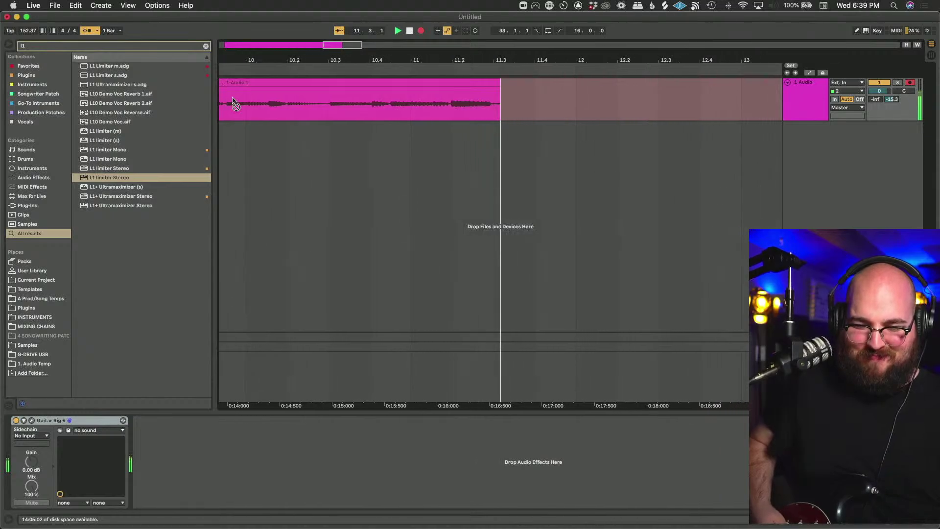
key("space")
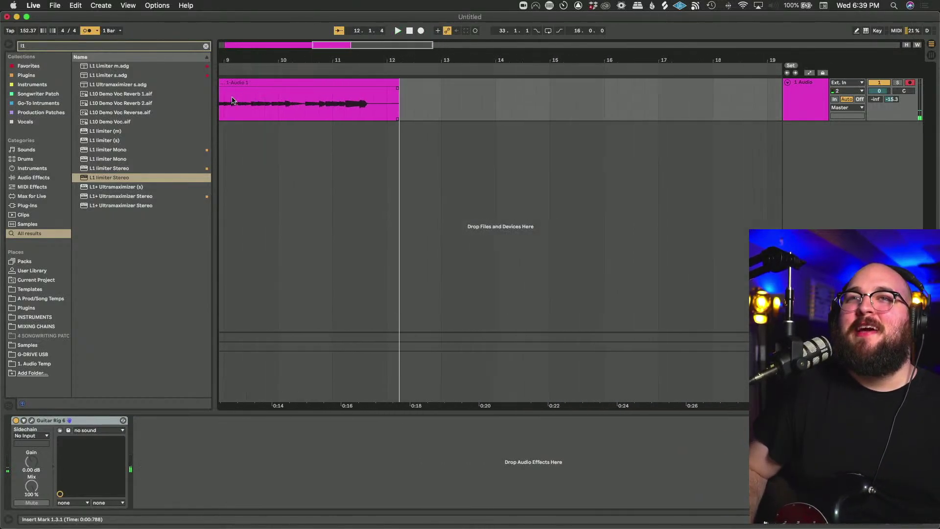
Split the recorded guitar clip at 6.3.1 and 10.3.1 to isolate a four-bar section.
left_click(321, 106)
key("super+e")
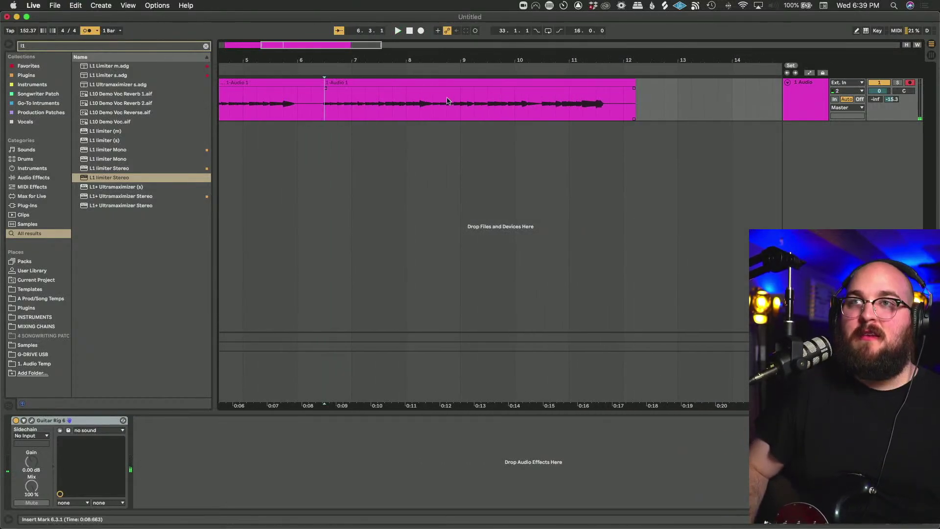
left_click(507, 101)
key("space")
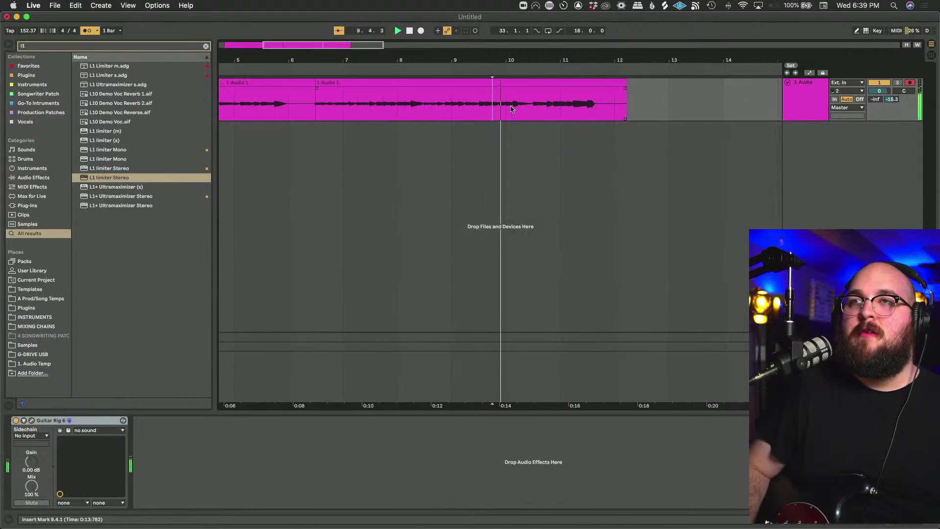
left_click(514, 110)
key("super+e")
Delete the pieces around the four-bar guitar section and move the remaining clip to bar 6 as the loop region.
left_click(527, 87)
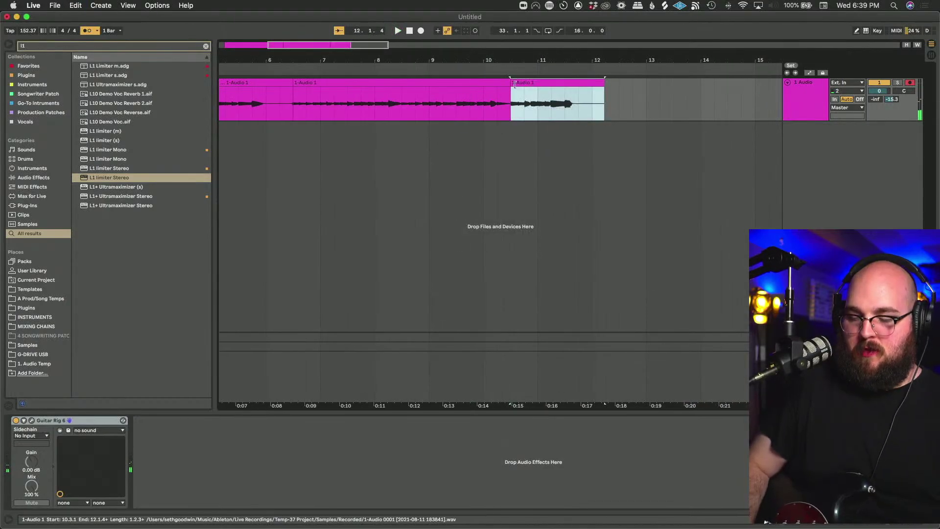
left_click(243, 84)
key("Delete")
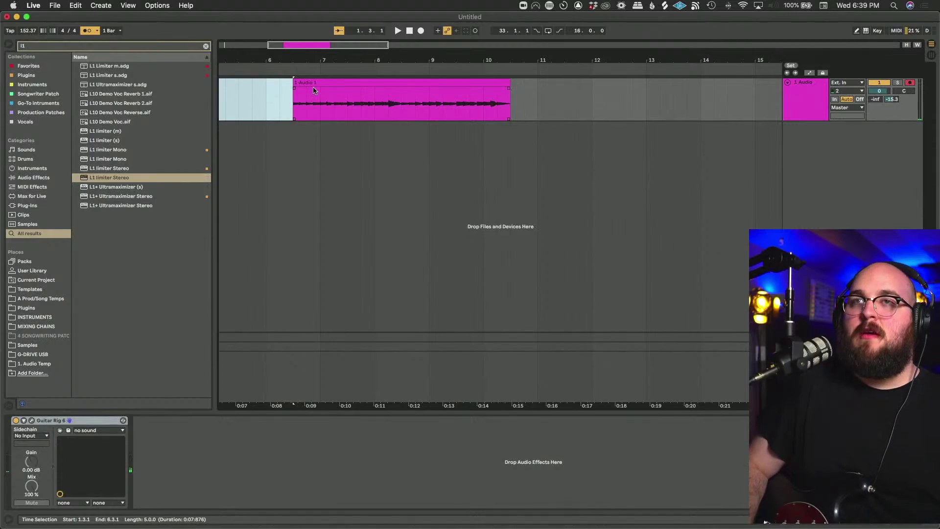
left_click_drag(313, 89, 285, 84)
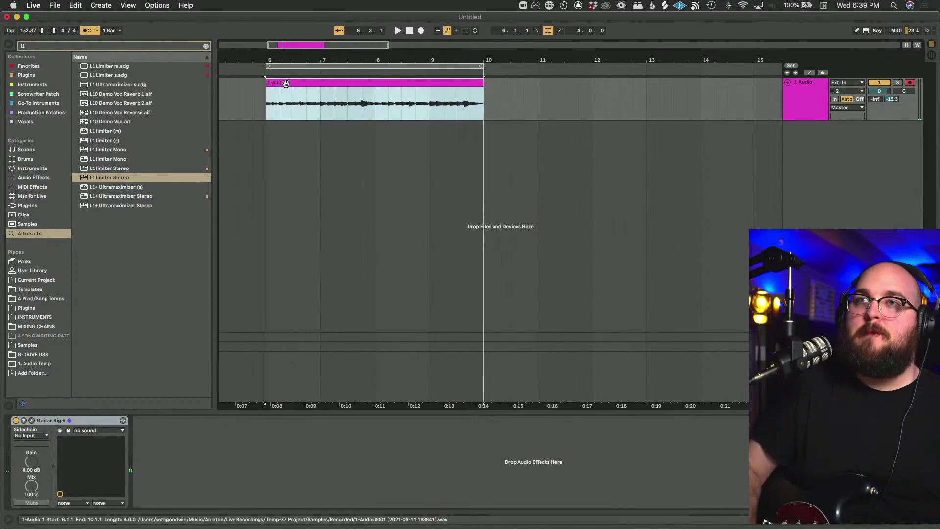
Duplicate the audio track and delete the copied clip from the duplicate.
left_click(806, 107)
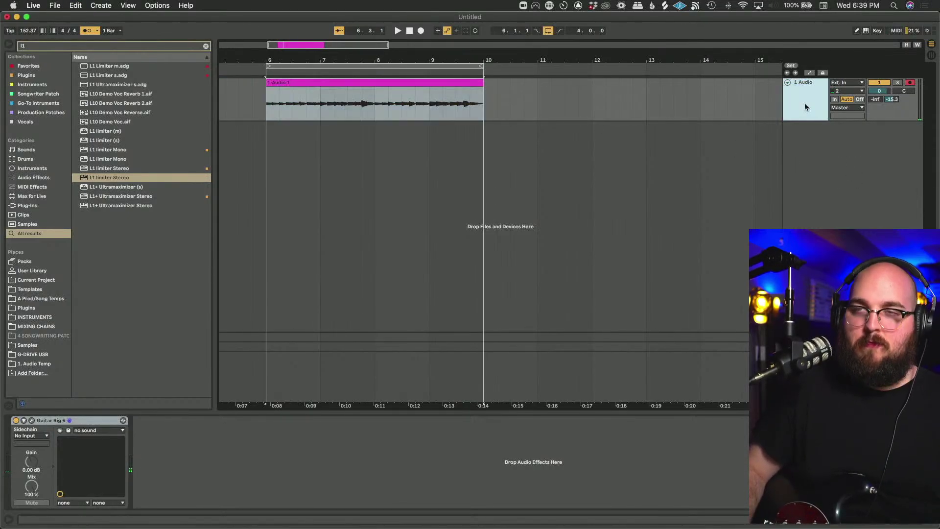
key("super+d")
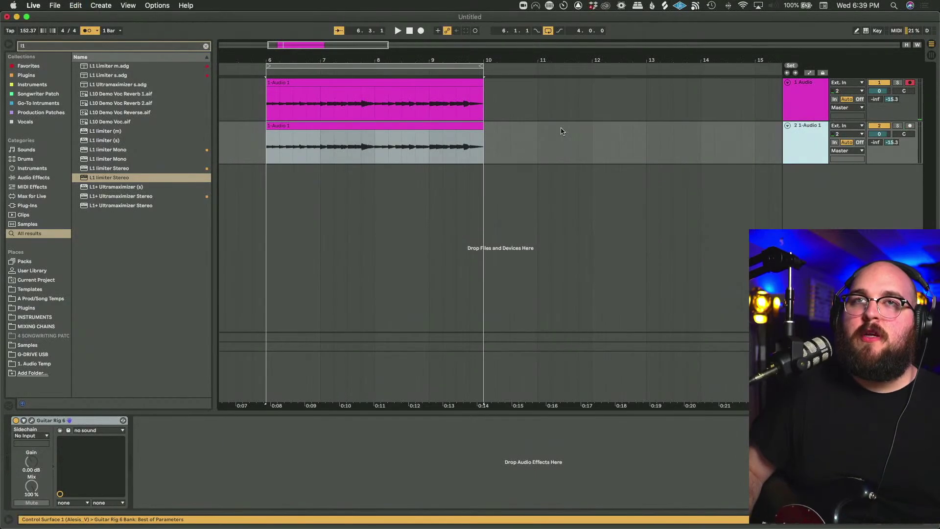
left_click_drag(509, 156, 251, 157)
key("Delete")
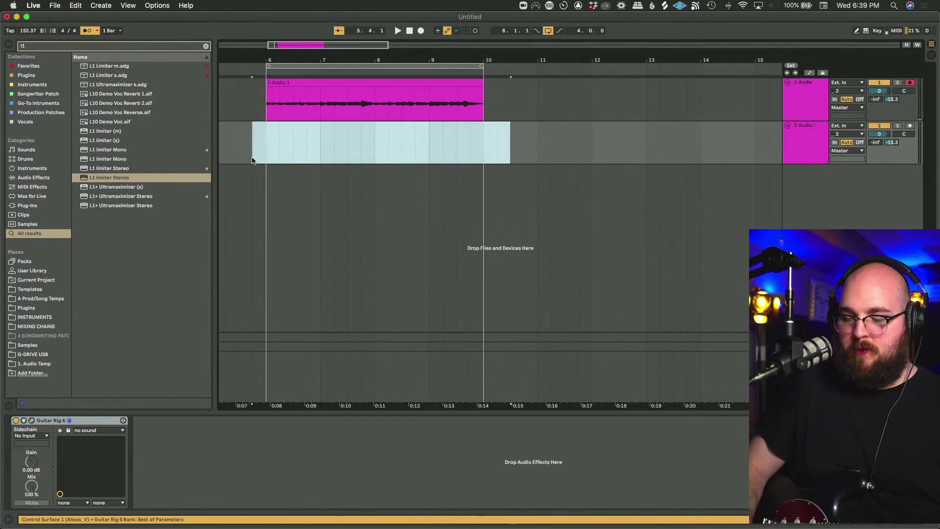
Quantize all the audio in the first track's four-bar guitar clip and set its warp mode to Beats.
key("space")
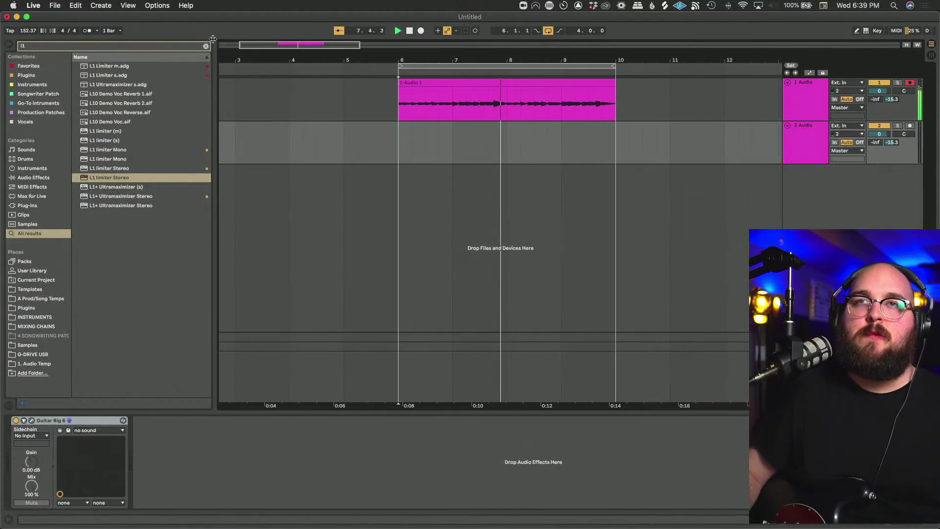
left_click(417, 86)
double_click(417, 86)
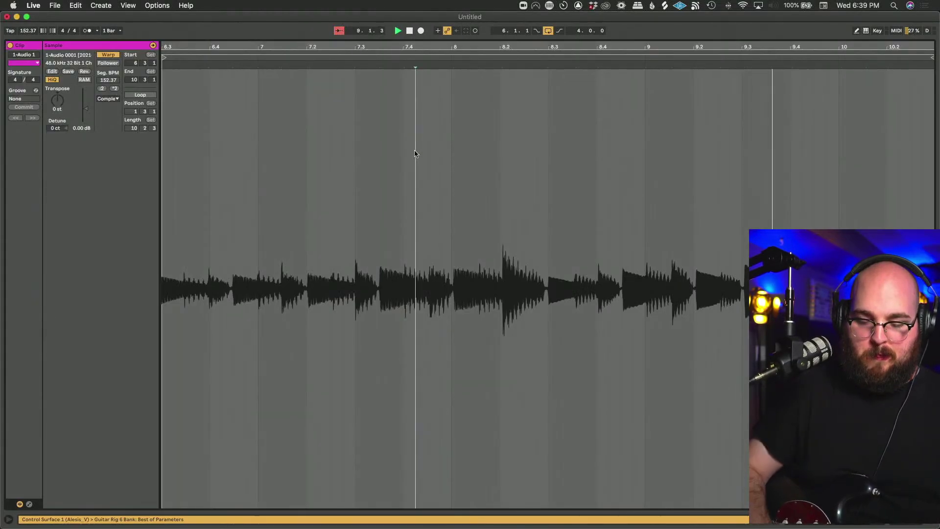
left_click(415, 153)
key("space")
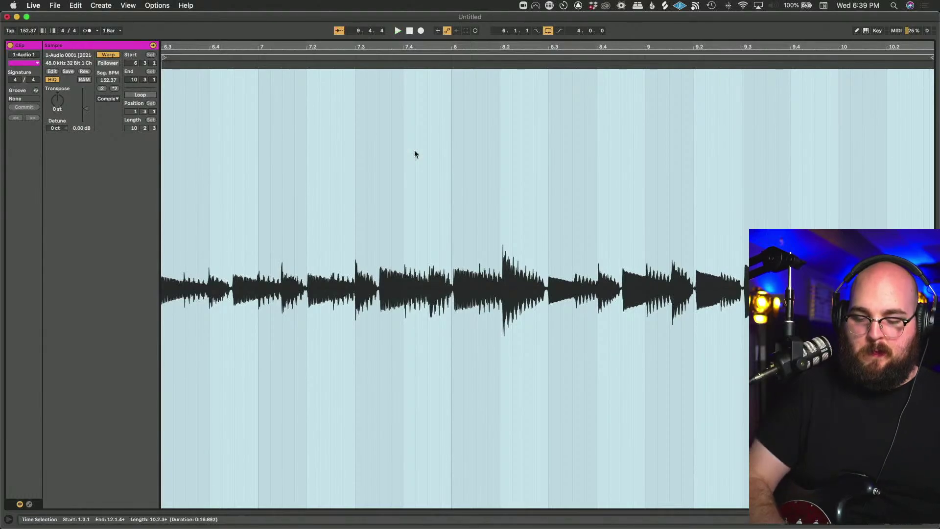
left_click(414, 150)
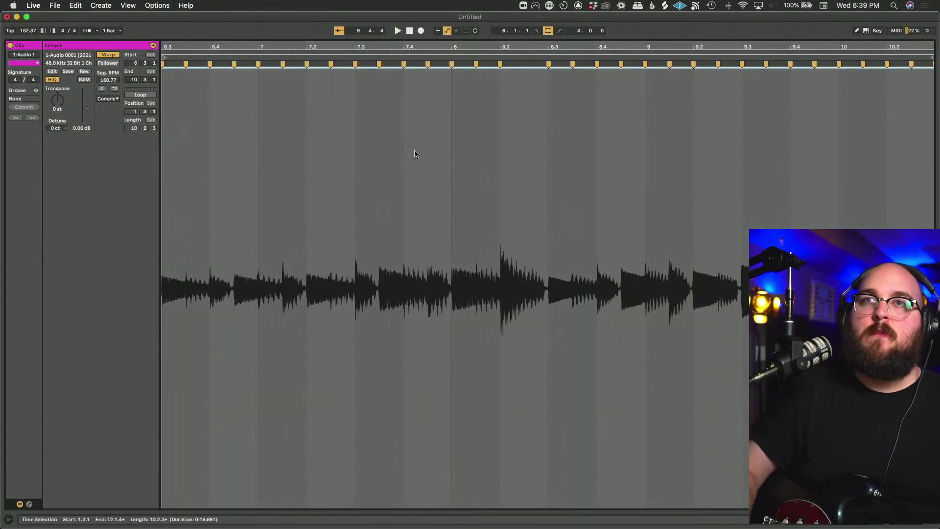
left_click(108, 102)
left_click(108, 108)
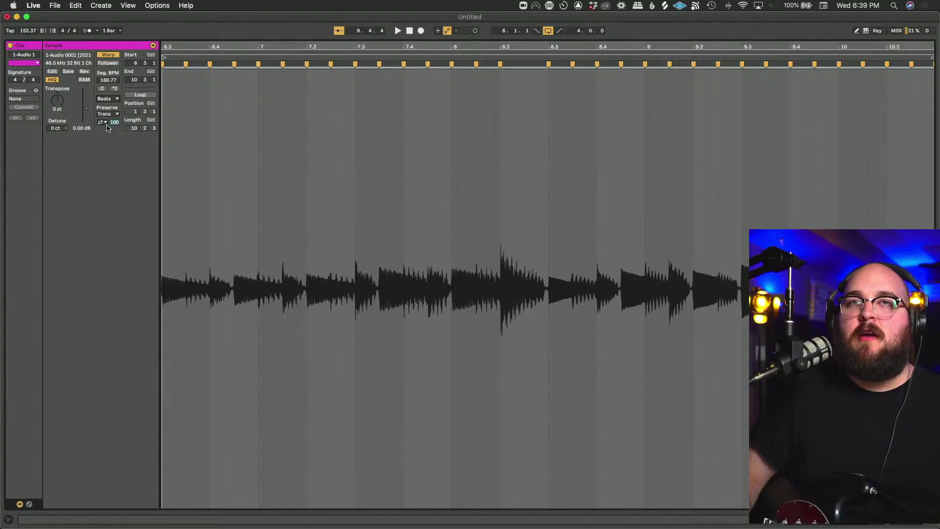
Turn off transient looping in the guitar clip's Beats warp settings and set the transient envelope to 17 during playback.
left_click(102, 122)
left_click(103, 129)
left_click_drag(115, 121, 114, 140)
key("space")
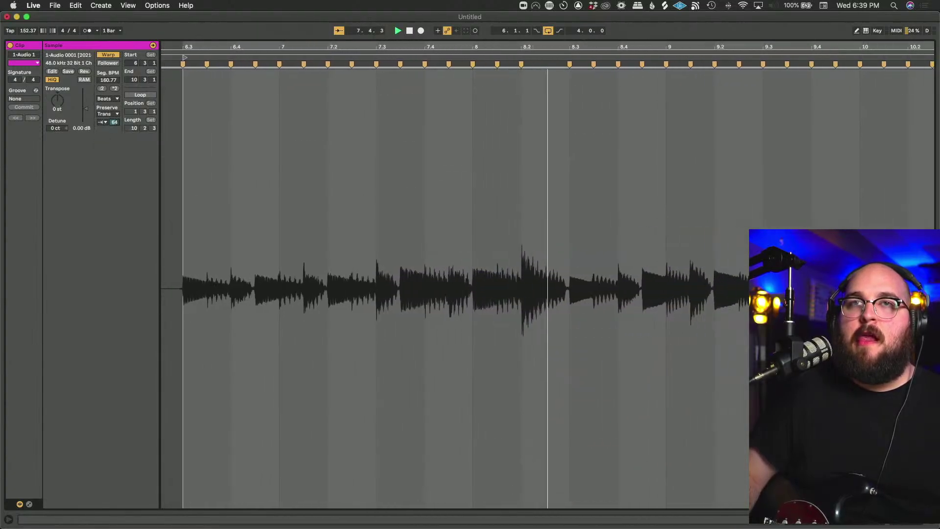
left_click(105, 123)
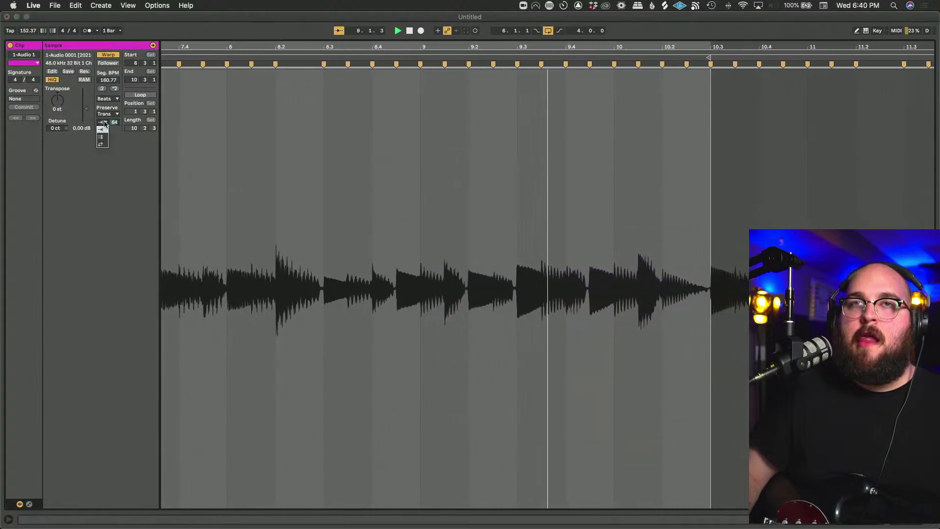
left_click(103, 129)
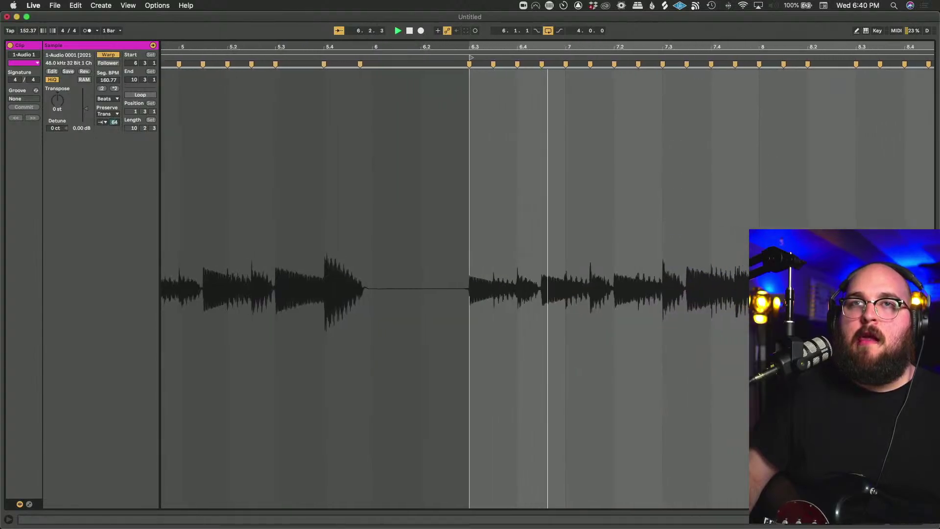
type("17")
key("Return")
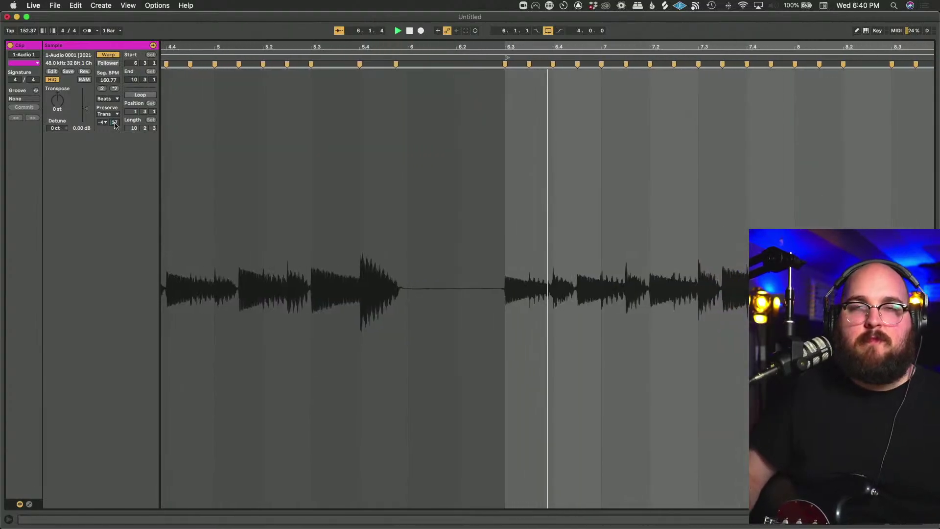
Duplicate the first audio track with its guitar clip and transpose the duplicated clip by 12 semitones.
mouse_move(57, 100)
left_mouse_down()
mouse_move(58, 88)
mouse_move(59, 114)
left_mouse_up()
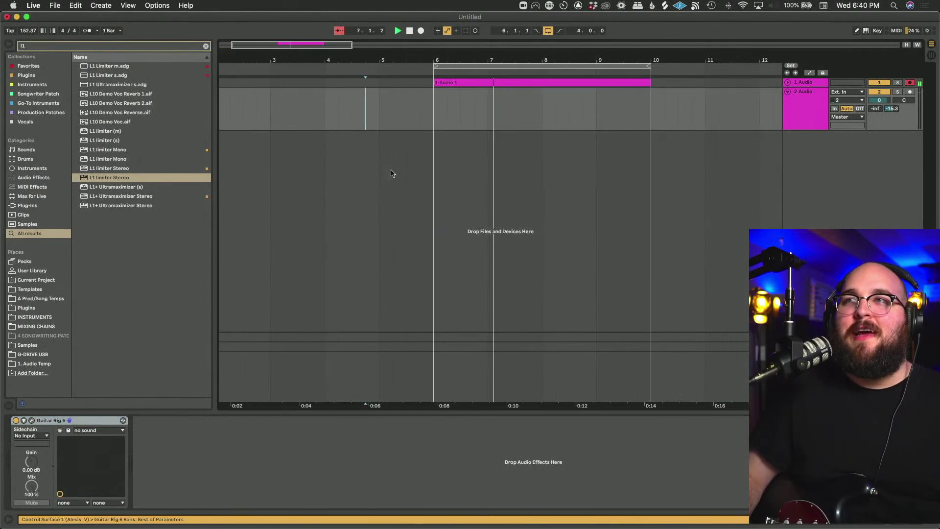
left_click(787, 83)
left_click(797, 103)
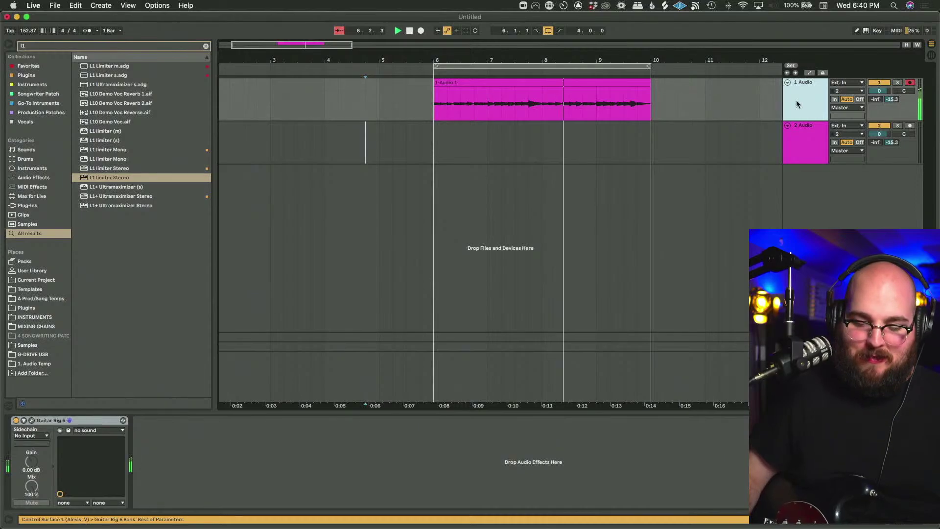
key("super+d")
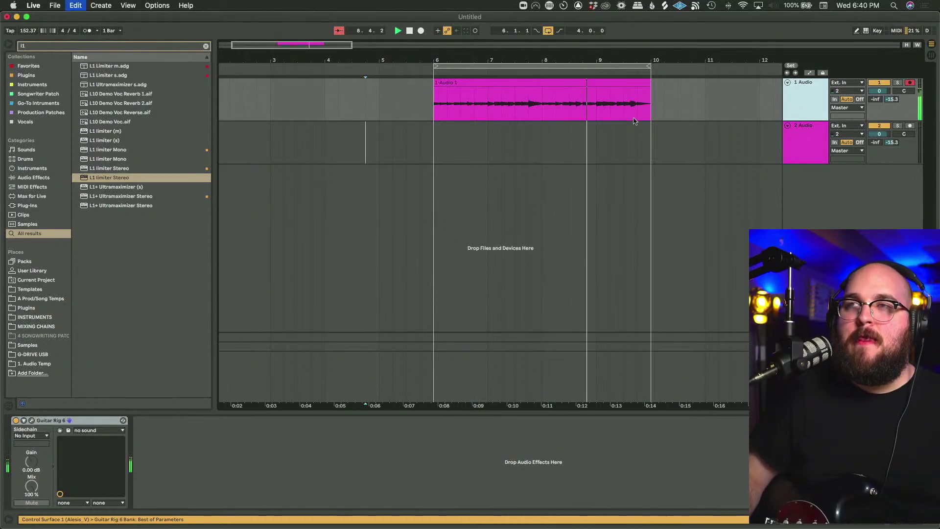
double_click(596, 119)
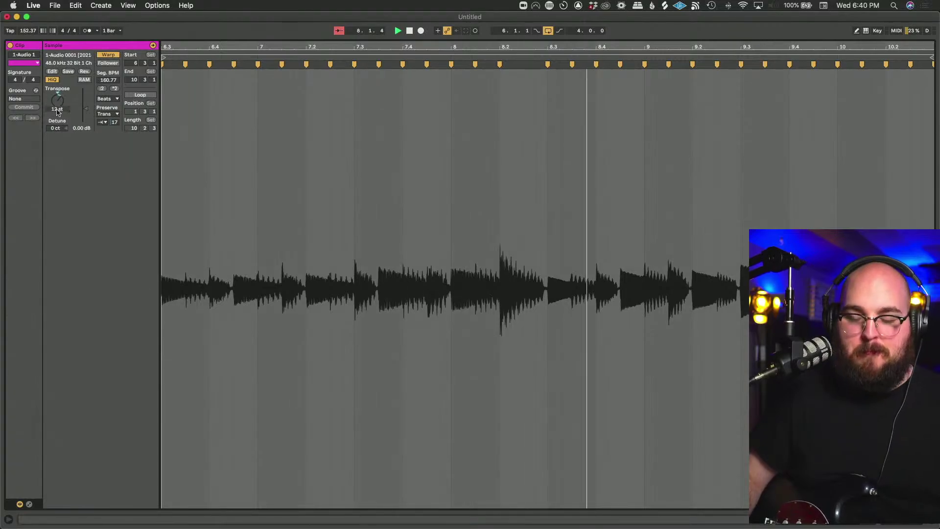
key("super+alt+e")
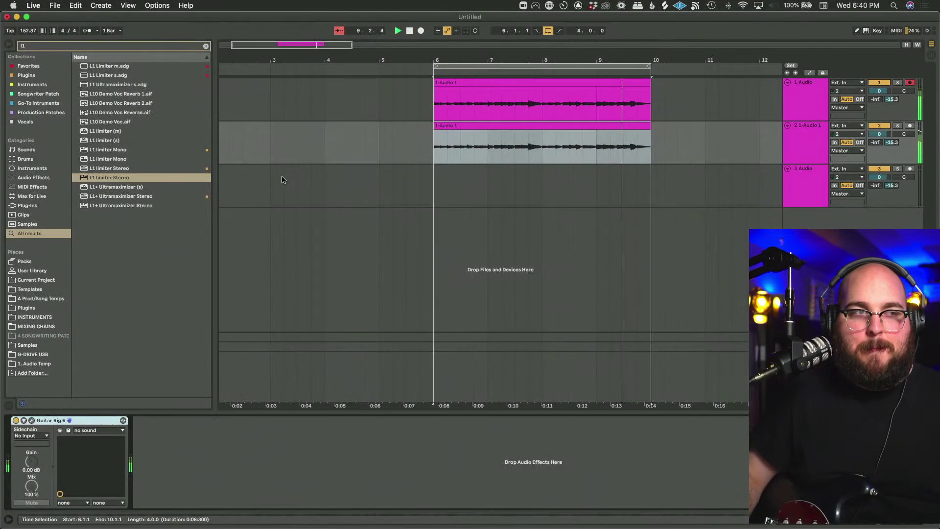
left_click(469, 170)
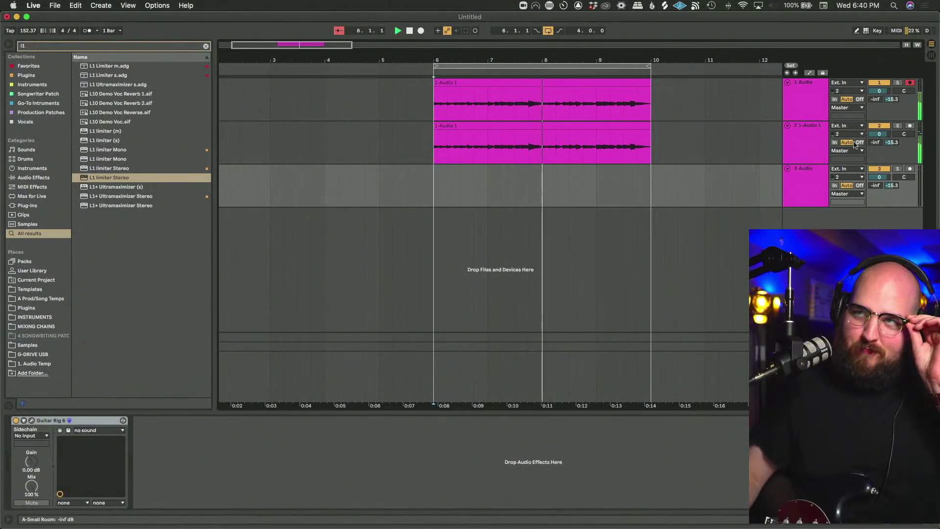
Enable the metronome and raise the song tempo to 162 BPM.
left_click(88, 30)
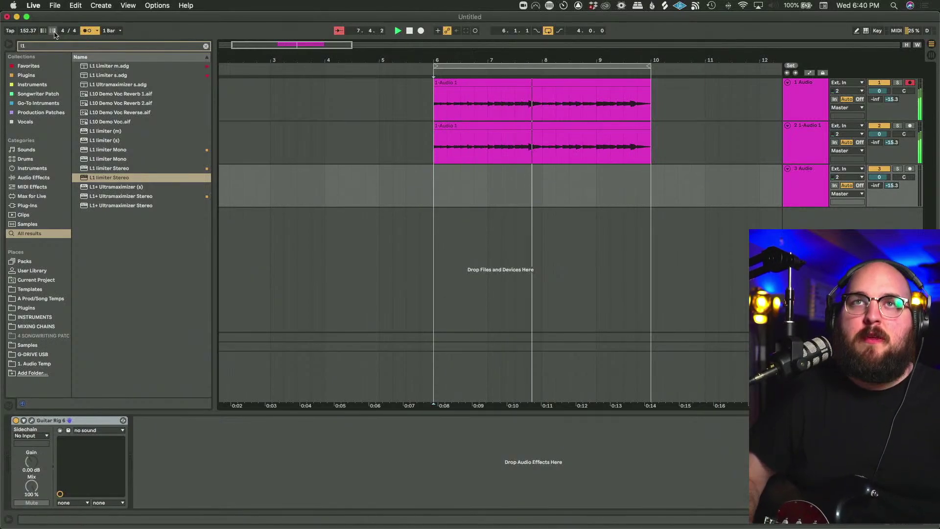
left_click_drag(27, 30, 26, 24)
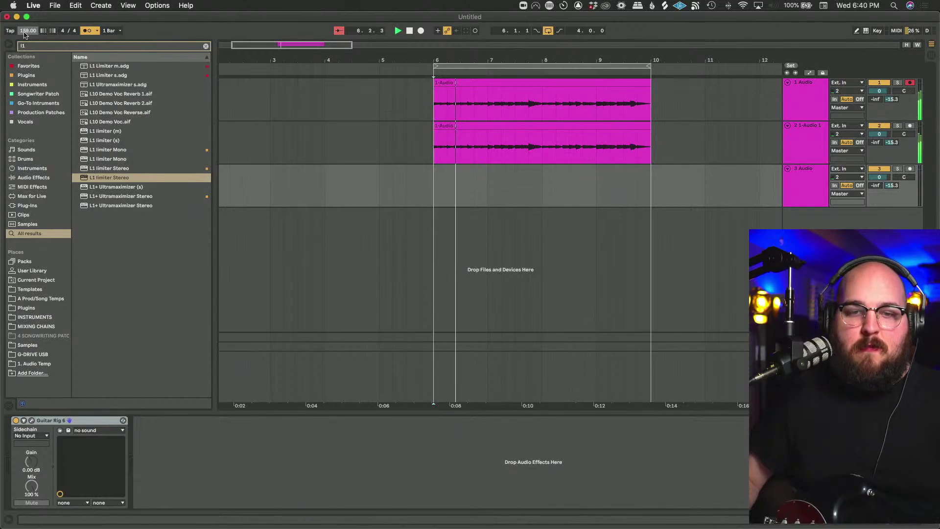
left_click_drag(27, 24, 27, 23)
Delete the empty third audio track and insert a MIDI track in its place.
left_click(259, 184)
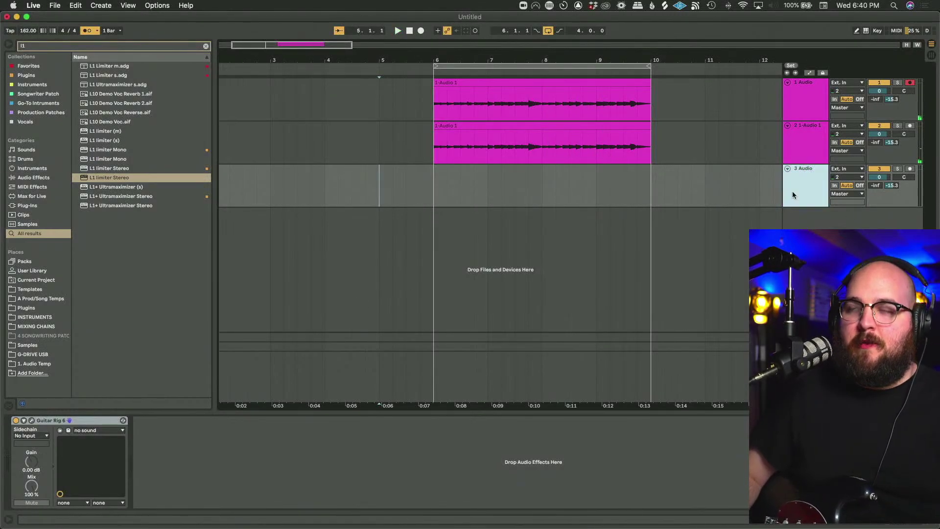
key("Delete")
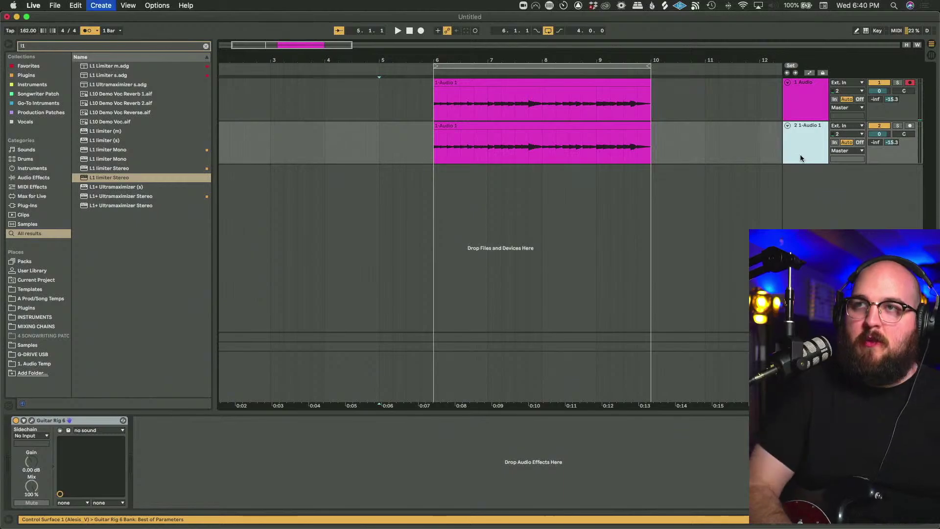
key("super+shift+t")
Search the browser for "drum", load a Drum Rack onto the new MIDI track, and set the track volume to -5.1 dB.
left_click(206, 47)
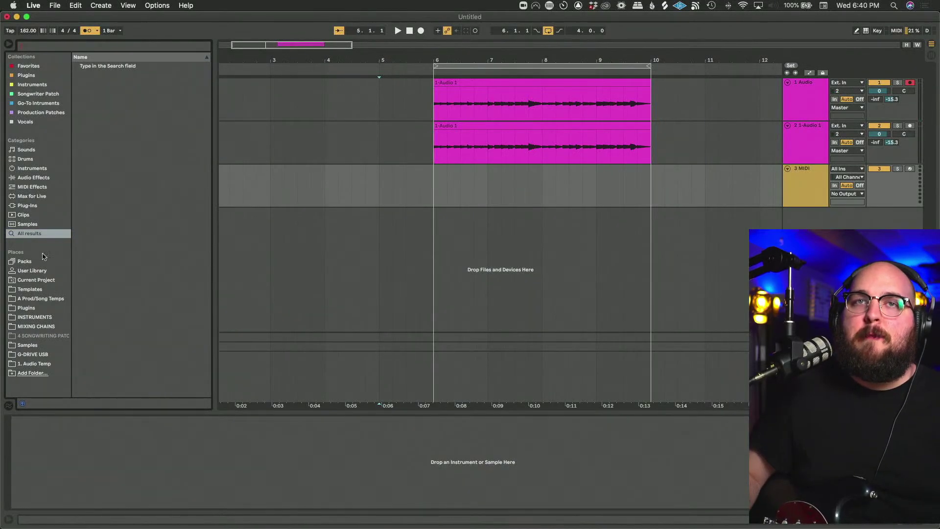
type("dru")
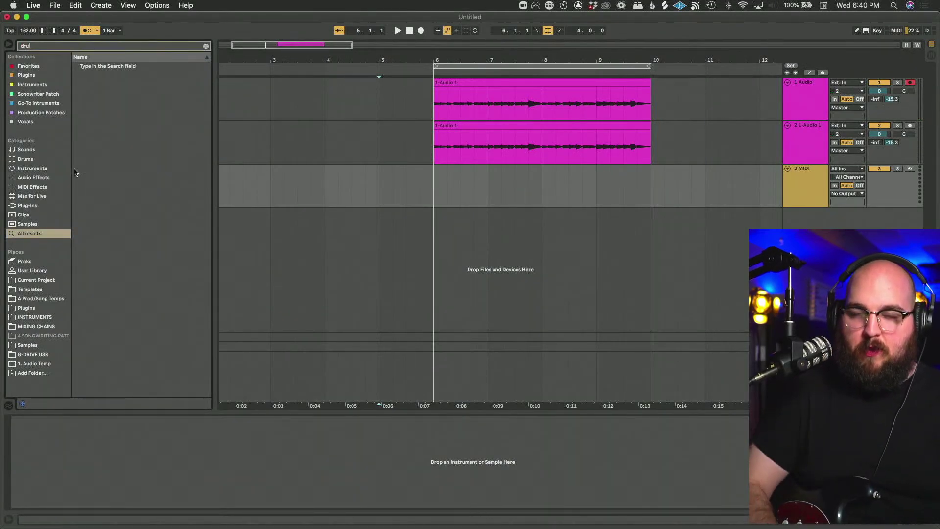
type("m")
left_click_drag(98, 78, 821, 195)
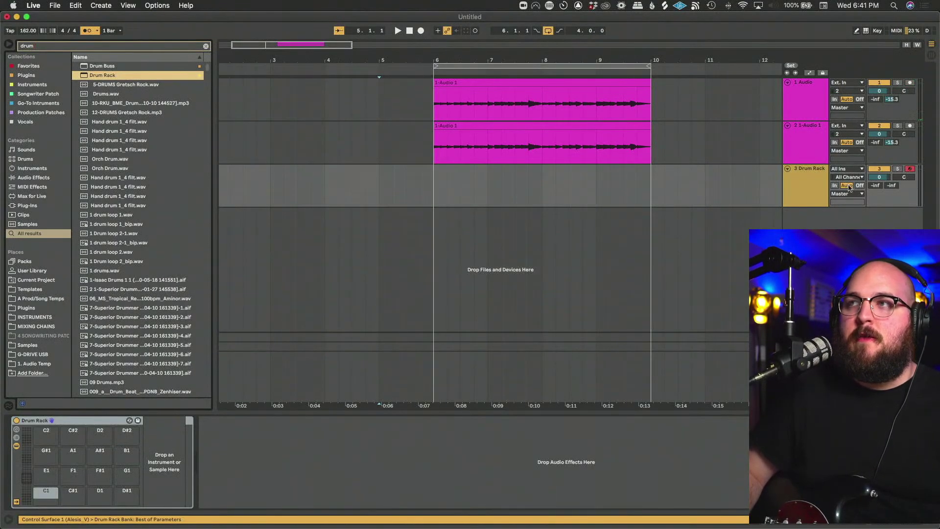
left_click_drag(881, 178, 881, 189)
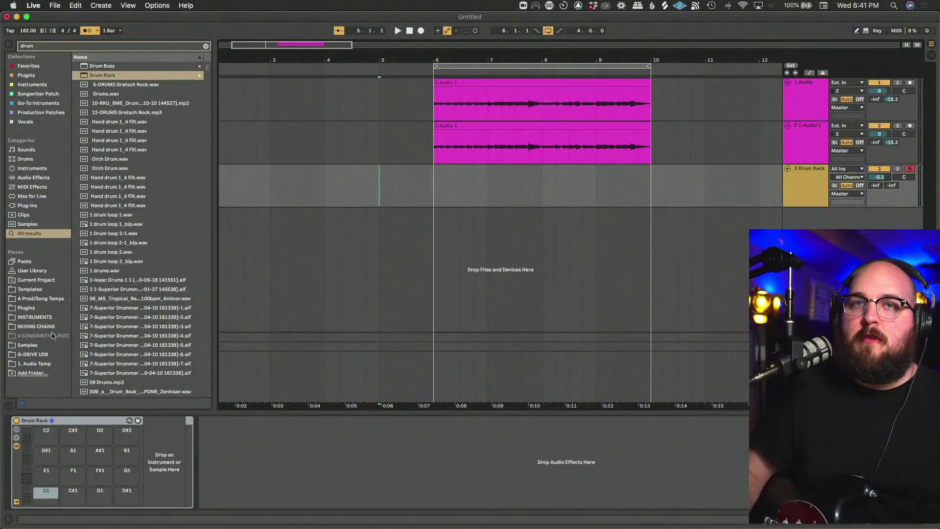
Browse the Samples location with the search cleared and expand the KICKS folder inside the DrumShotz pack.
left_click(27, 345)
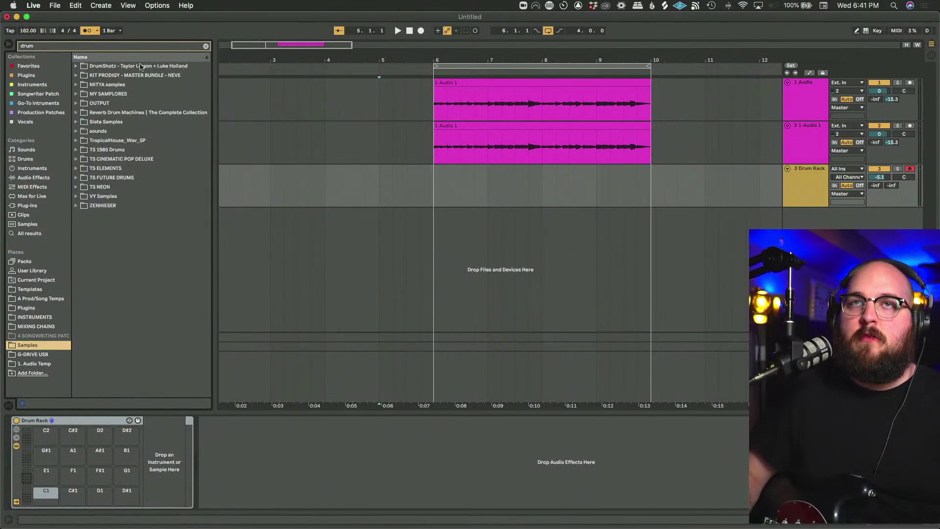
left_click(140, 66)
left_click(206, 47)
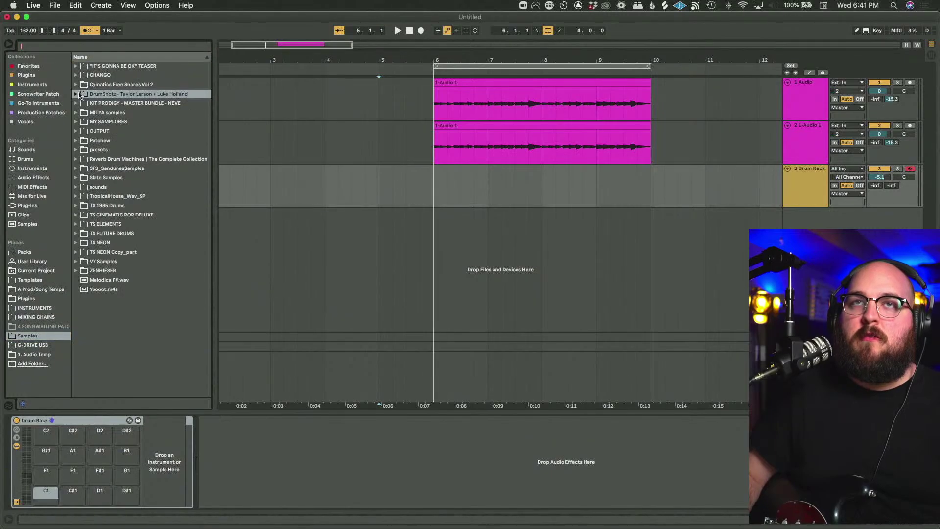
left_click(76, 94)
left_click(82, 113)
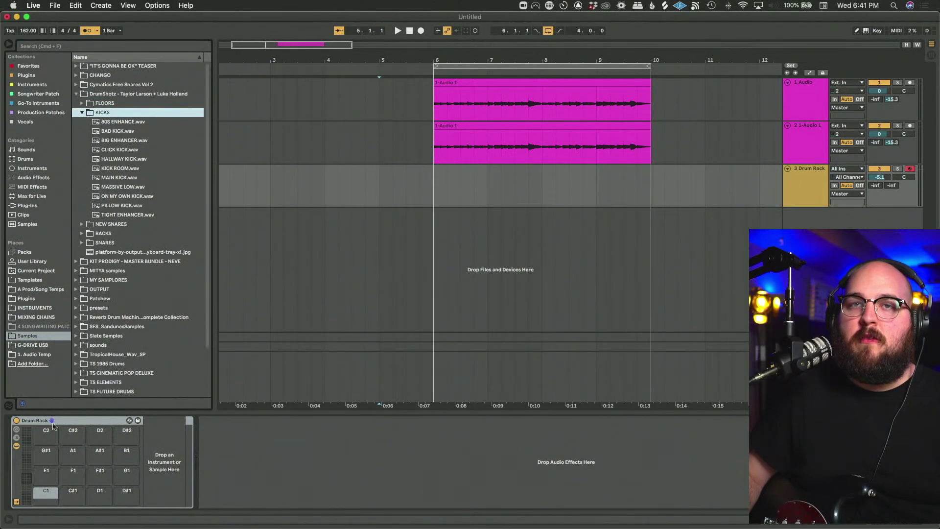
Audition the kick samples and load MAIN KICK.wav onto the Drum Rack's F2 pad.
left_click(27, 473)
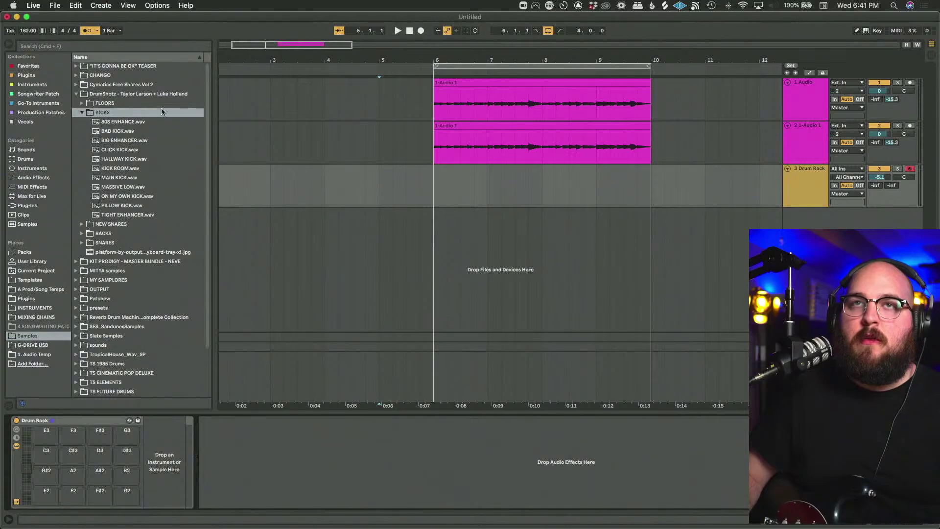
left_click(102, 143)
left_click(112, 159)
left_click(112, 178)
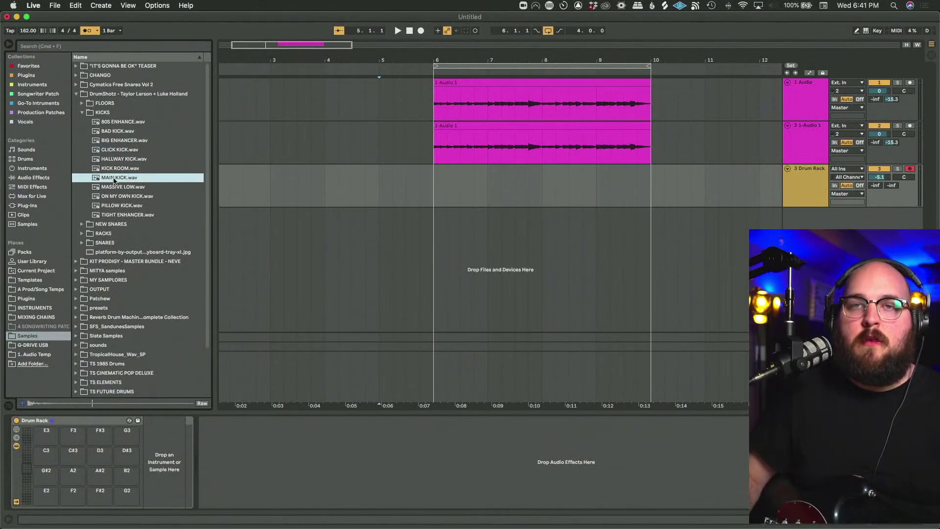
left_click_drag(81, 504, 81, 492)
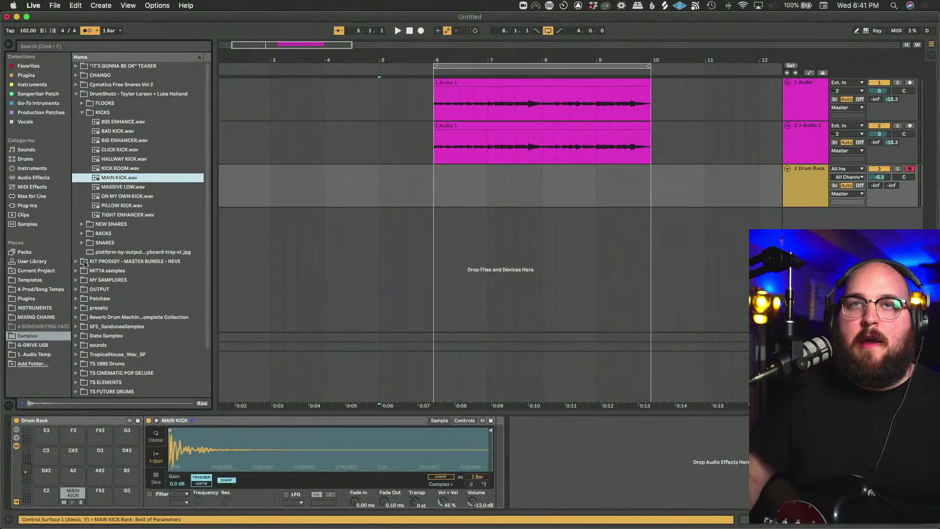
Load MAIN SNARE.wav from the DrumShotz SNARES folder onto the Drum Rack's G2 pad.
left_click(82, 113)
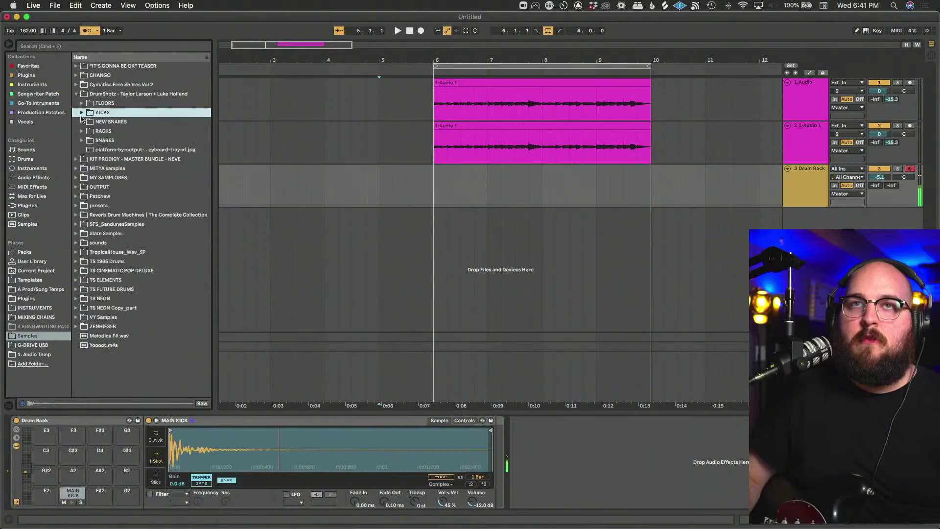
left_click(82, 140)
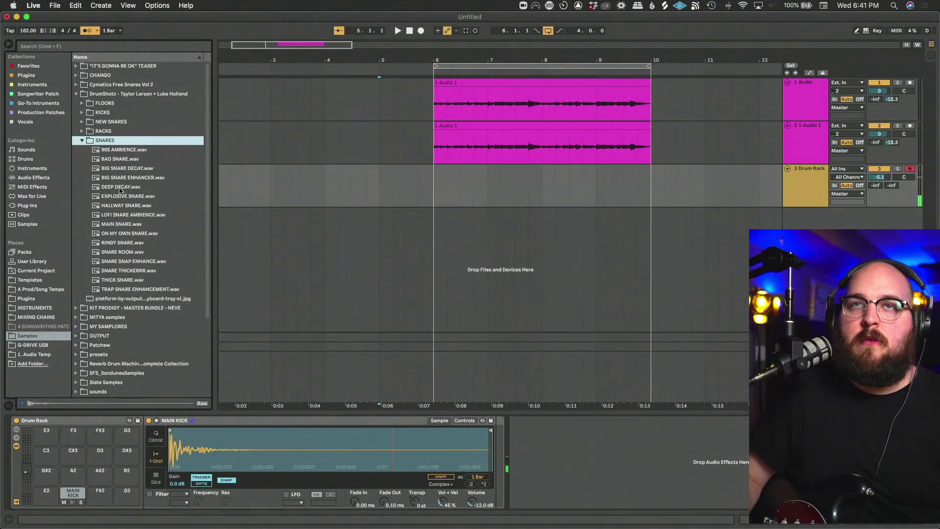
left_click(114, 234)
left_click_drag(116, 225, 127, 501)
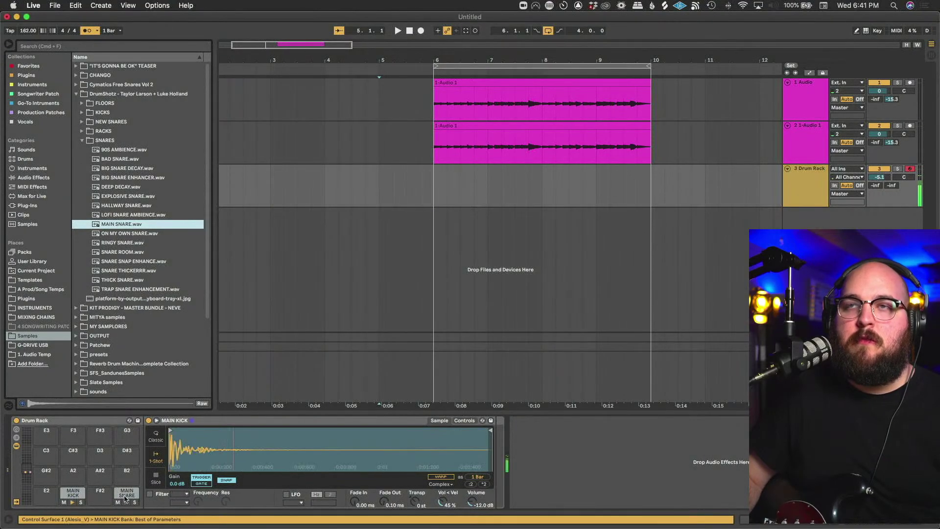
Record a four-bar kick and snare MIDI pattern on the Drum Rack track, starting at bar 6.
left_click(433, 189)
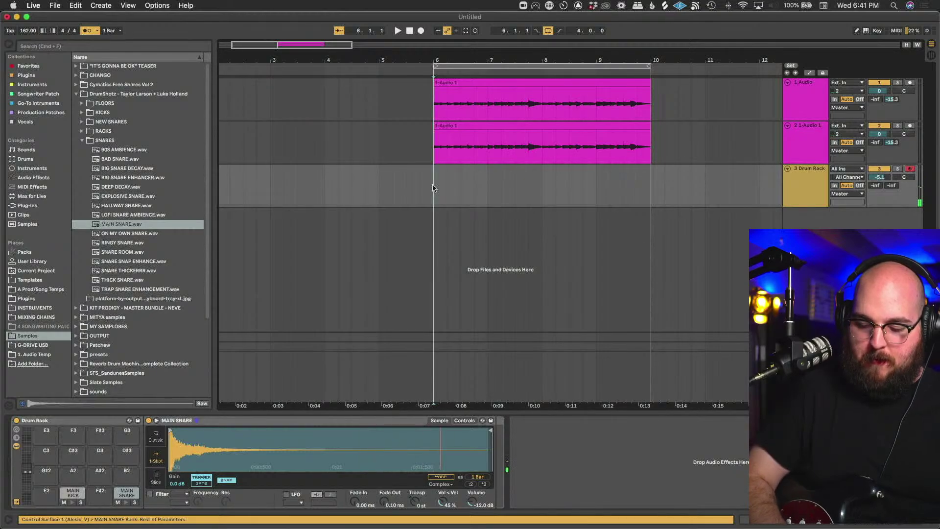
key("space")
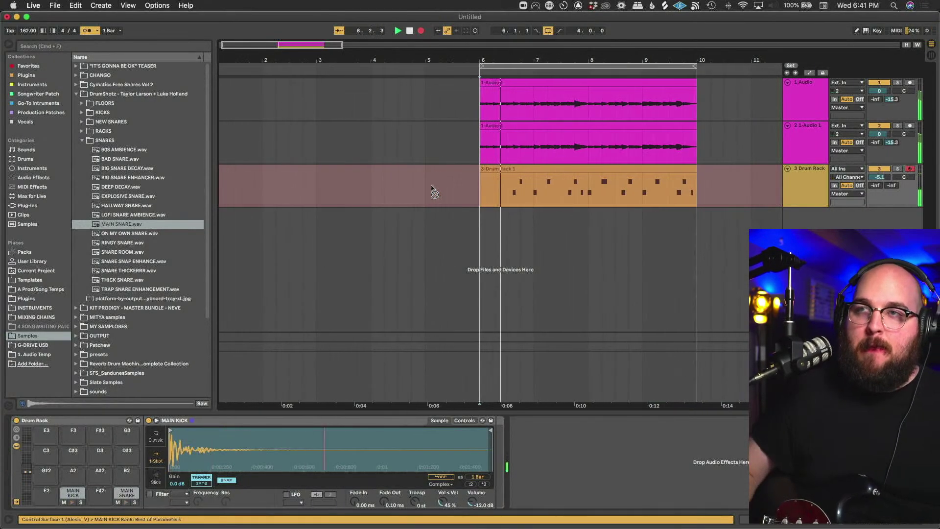
key("F9")
Quantize the notes of the recorded drum clip and enable MIDI Arrangement Overdub.
double_click(532, 182)
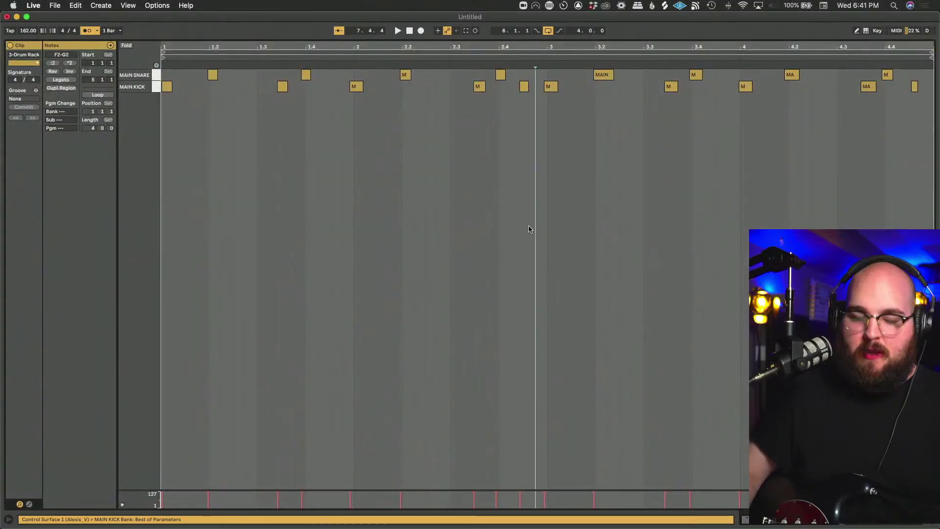
key("shift+Tab")
left_click(157, 6)
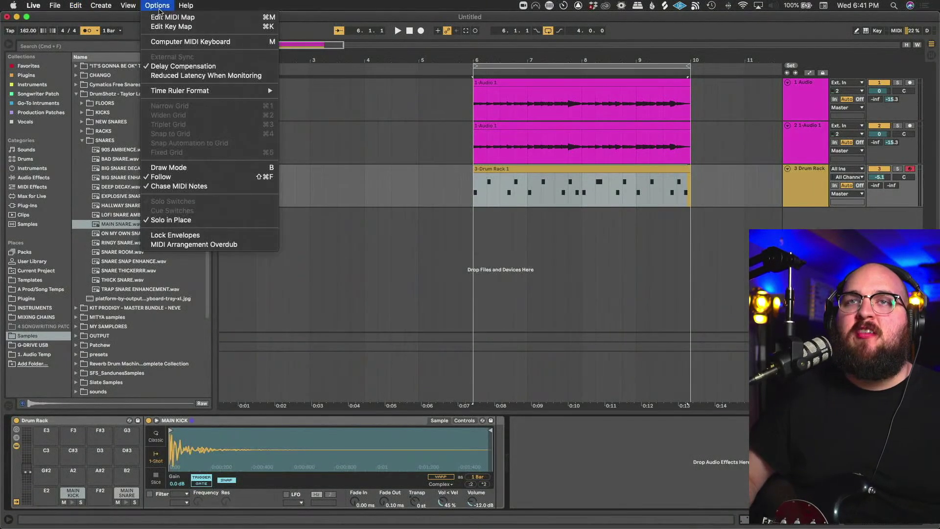
left_click(183, 246)
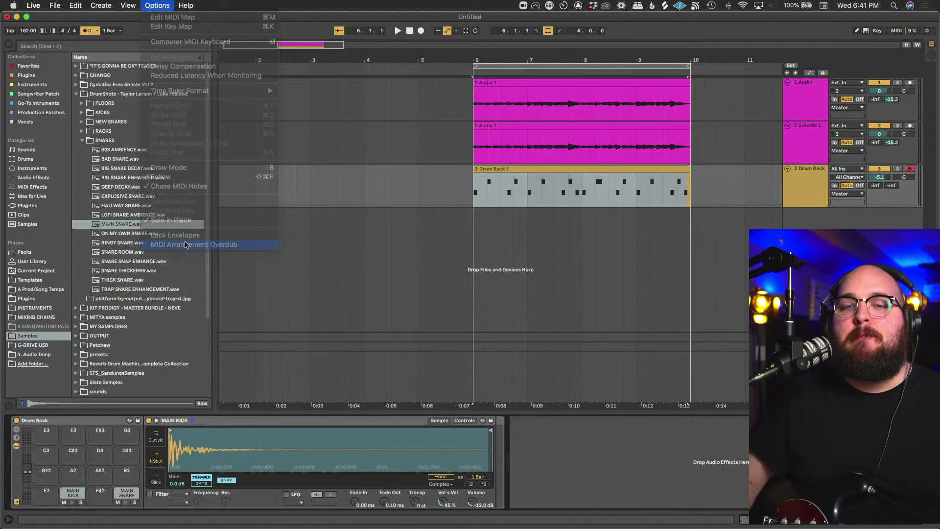
Play the loop from bar 6 and open the drum clip to review its kick and snare notes.
left_click(470, 194)
key("space")
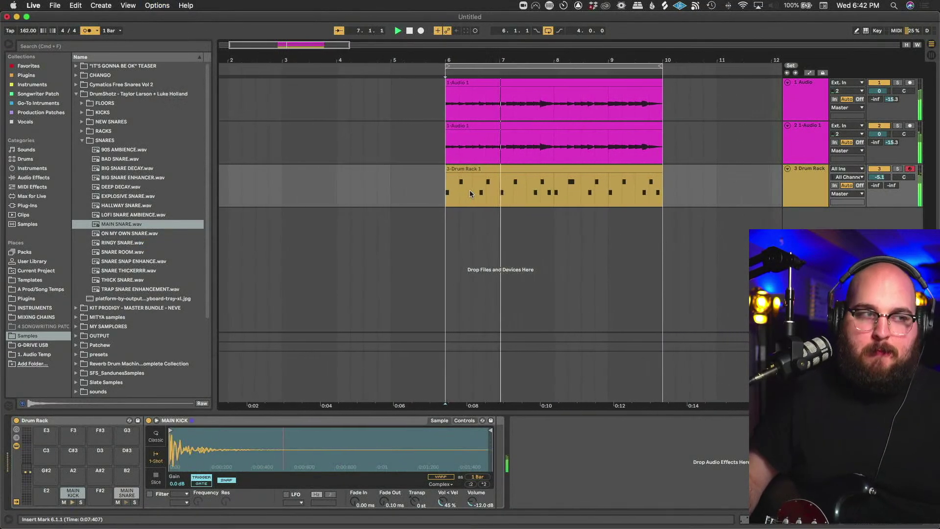
double_click(497, 171)
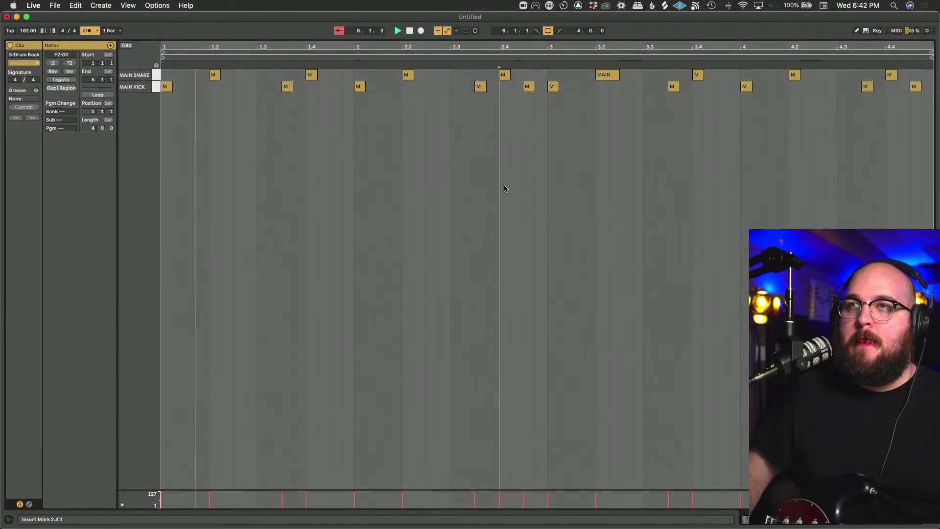
left_click(608, 162)
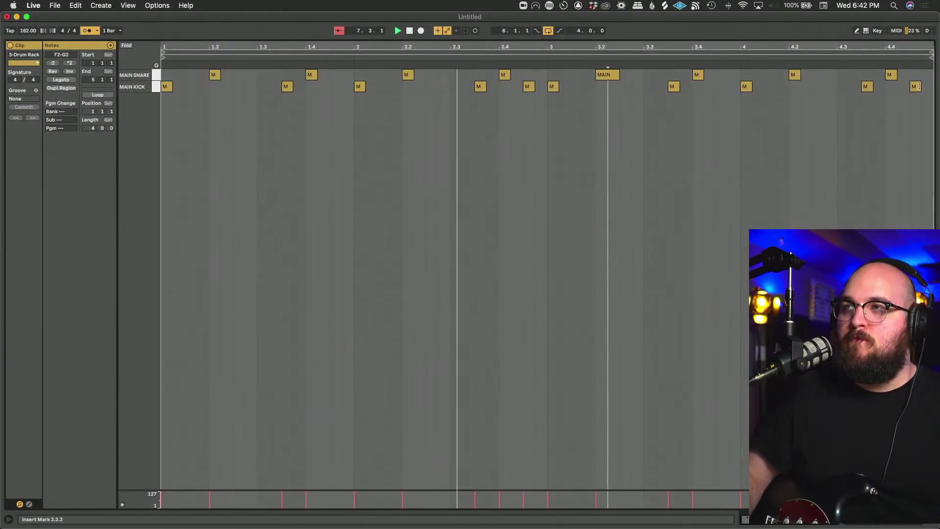
Add a kick note at 4.4.4 in the drum clip and set the Drum Rack track's volume to -9.4 dB.
double_click(926, 86)
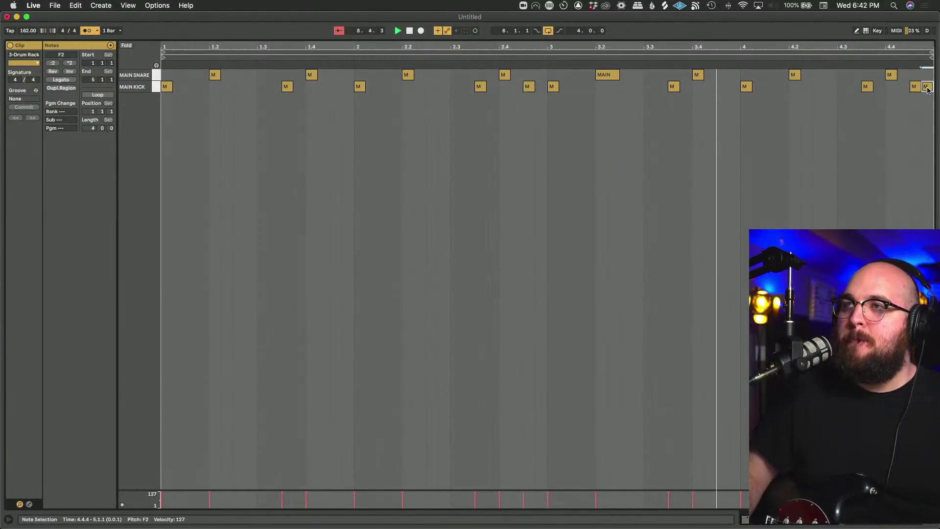
left_click(898, 126)
key("shift+Tab")
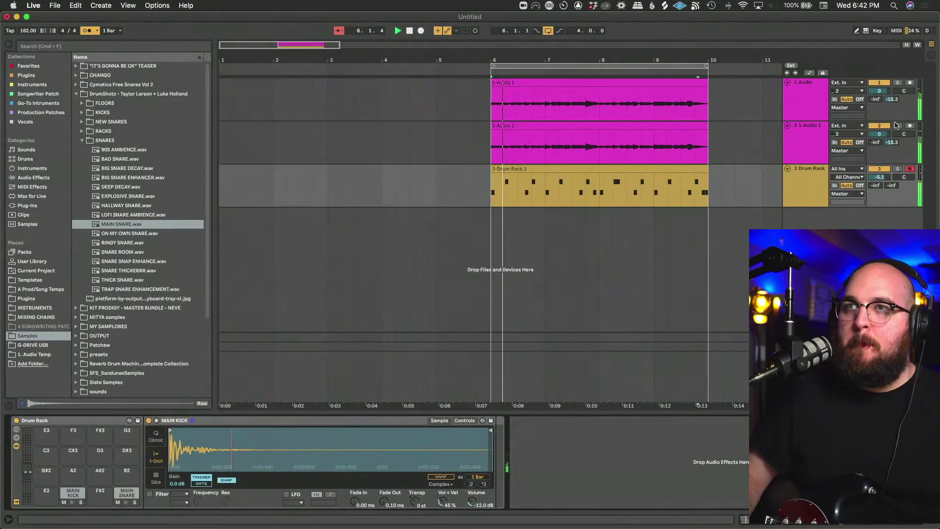
left_click(718, 198)
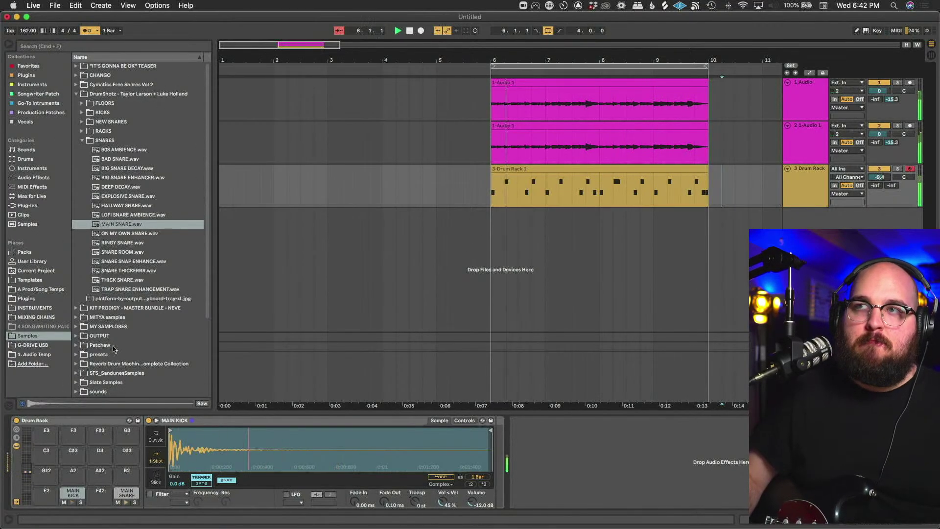
Browse the Samples folder to TS ELEMENTS, TOP LOOPS, WAV LOOPS and preview 130 Hand Drums 01.wav from the 130 BPM hand drums.
left_click(38, 346)
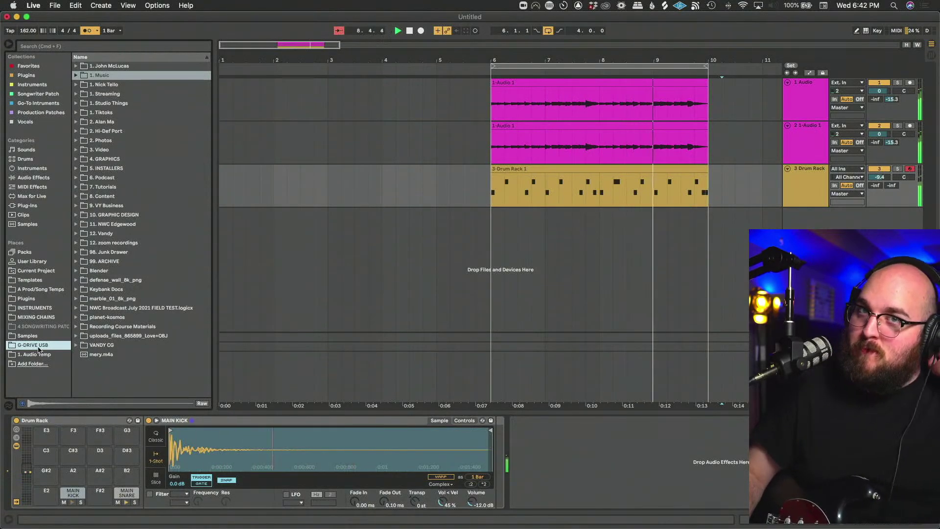
left_click(29, 337)
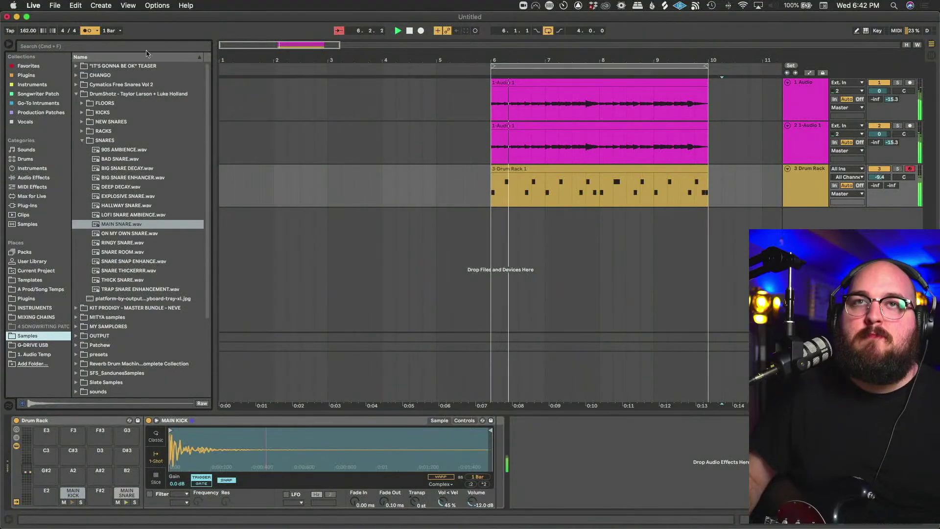
left_click(76, 94)
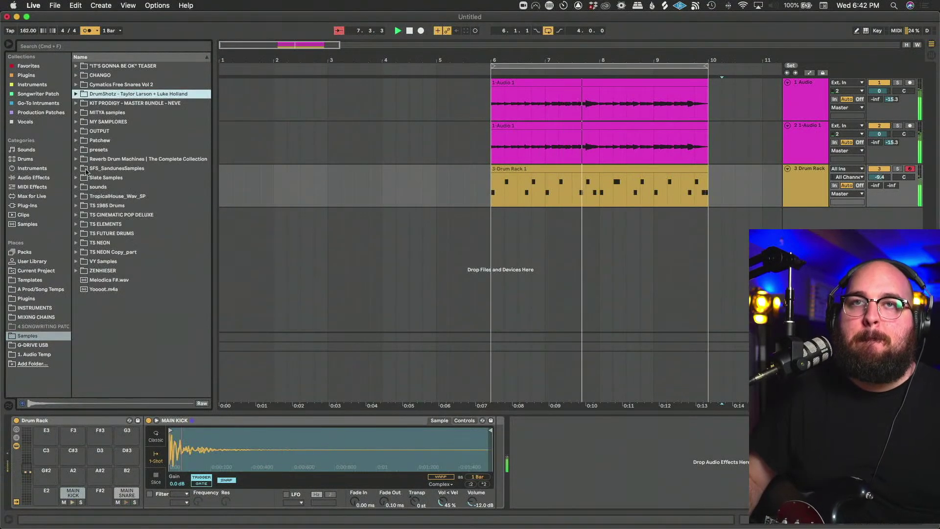
left_click(76, 225)
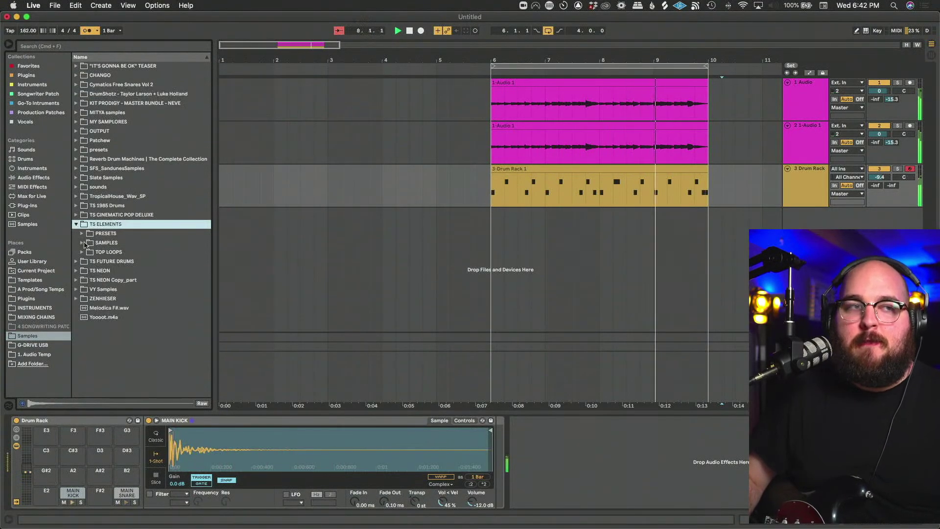
left_click(80, 251)
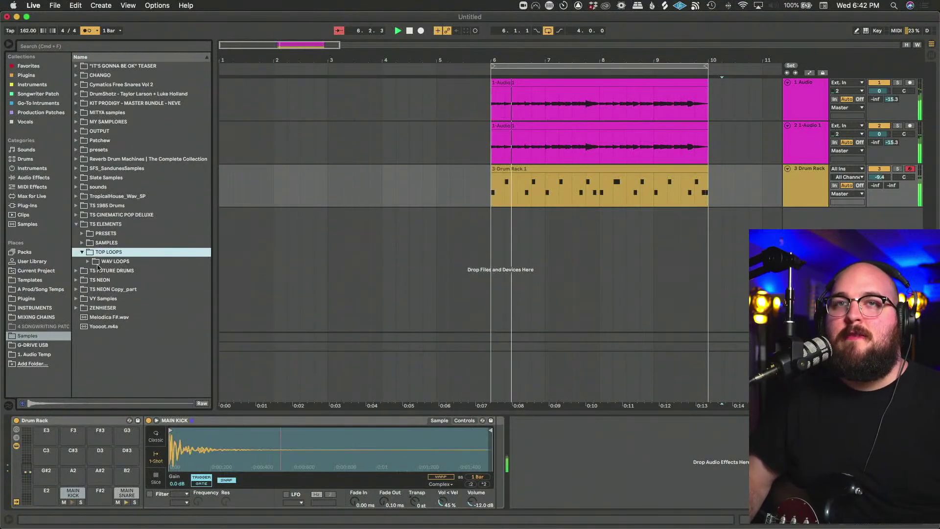
left_click(87, 261)
left_click(94, 280)
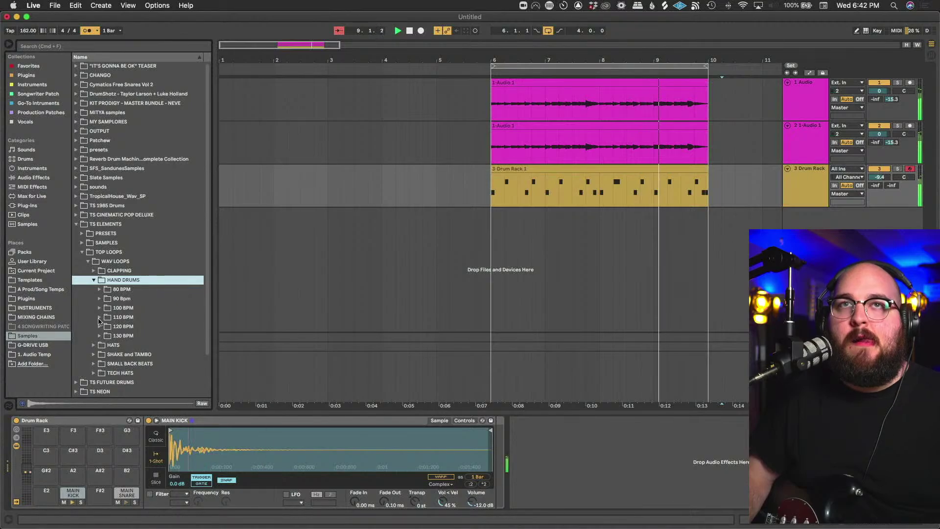
left_click(122, 336)
left_click(146, 346)
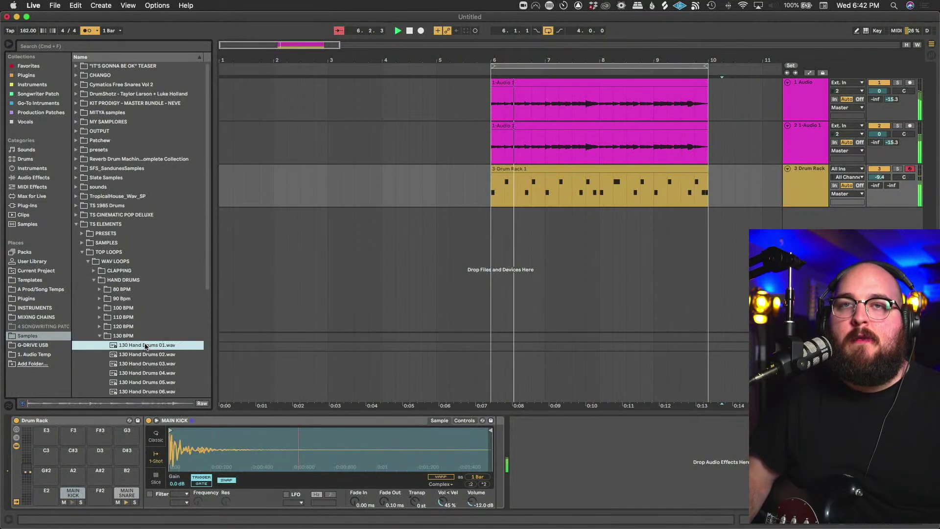
Preview 130 Hats 03.wav and 130 Hats 08.wav from the 130 BPM folder of HATS.
left_click(94, 279)
left_click(94, 298)
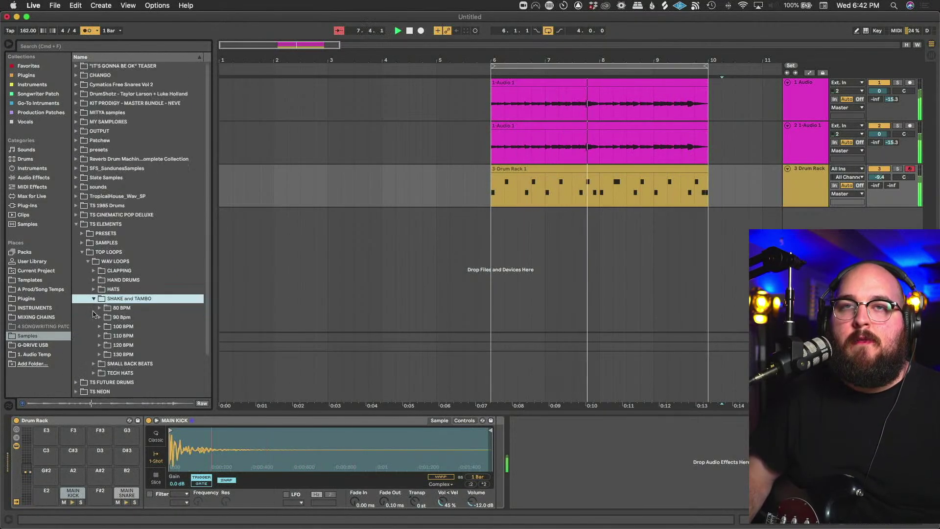
left_click(93, 289)
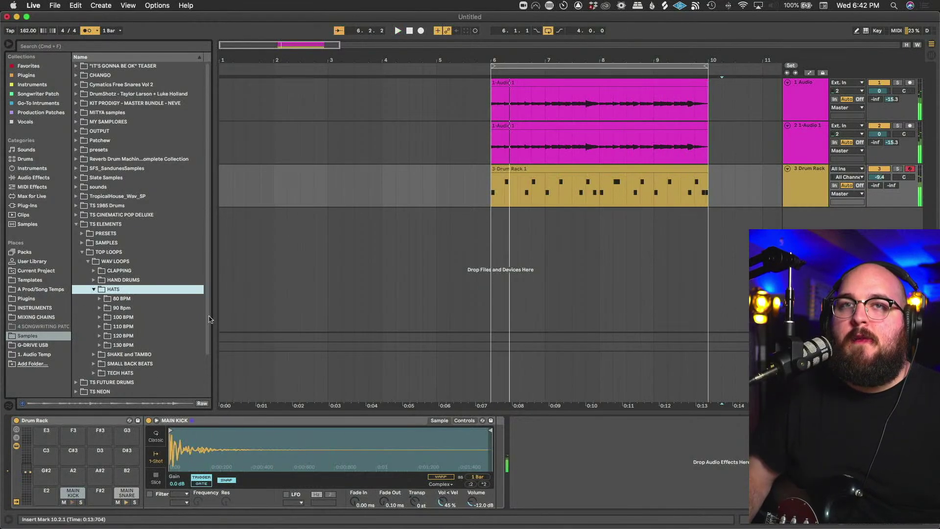
left_click(100, 345)
left_click(135, 373)
scroll(137, 315, "down", 3)
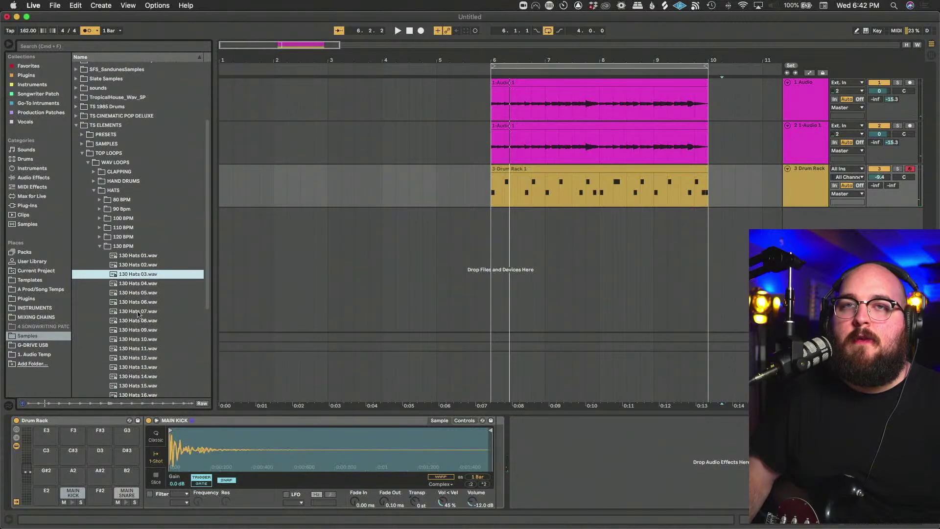
left_click(129, 320)
scroll(132, 324, "down", 5)
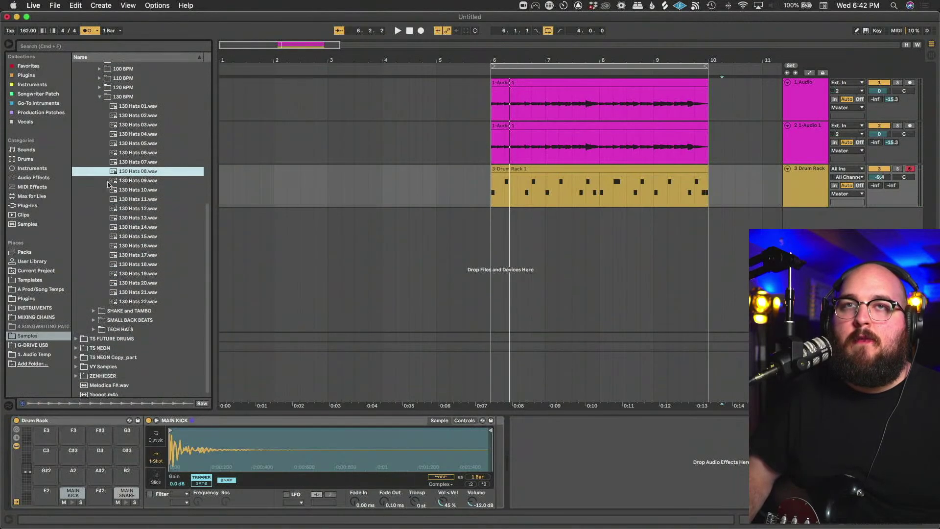
Preview several 130 BPM shaker loops from the SHAKE and TAMBO folder, including 130 Shake Tambo 14, 05 and 03.
left_click(94, 311)
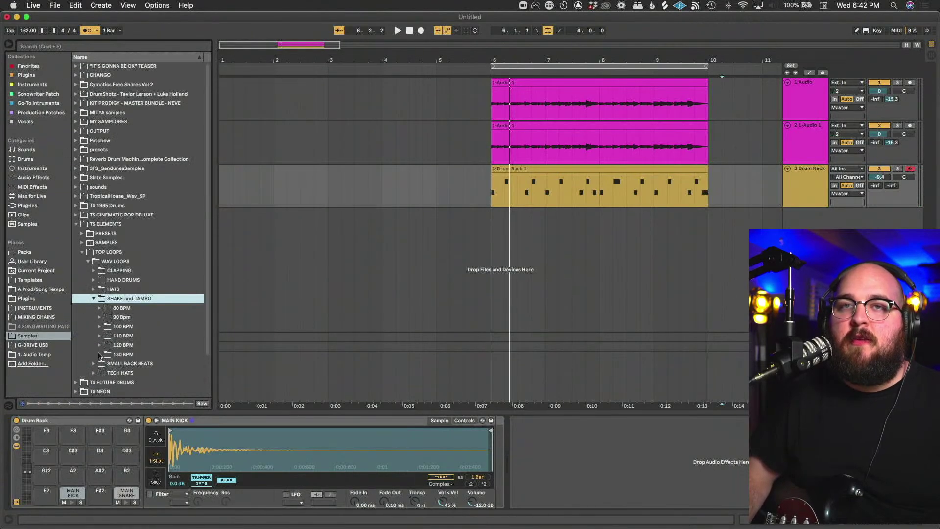
left_click(99, 354)
scroll(122, 343, "down", 5)
left_click(132, 349)
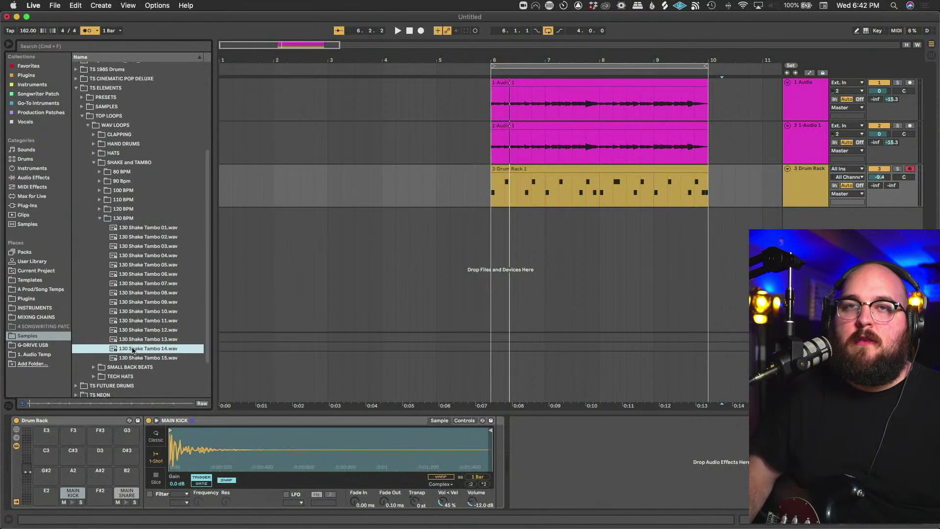
left_click(133, 312)
left_click(134, 265)
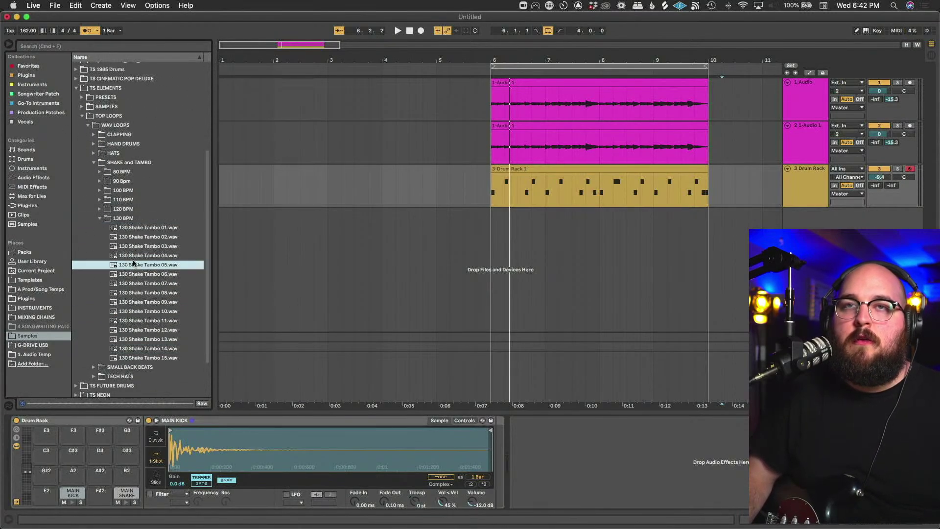
left_click(129, 256)
left_click(128, 248)
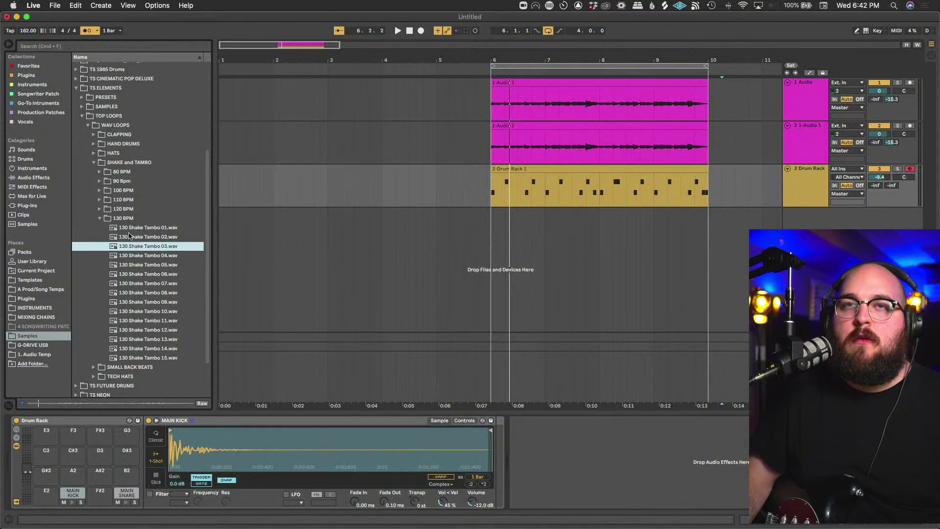
Place 130 Shake Tambo 02.wav on a new audio track at bar 6 and solo that track during playback.
left_click(129, 239)
left_click_drag(128, 239, 492, 238)
key("space")
left_click(898, 211)
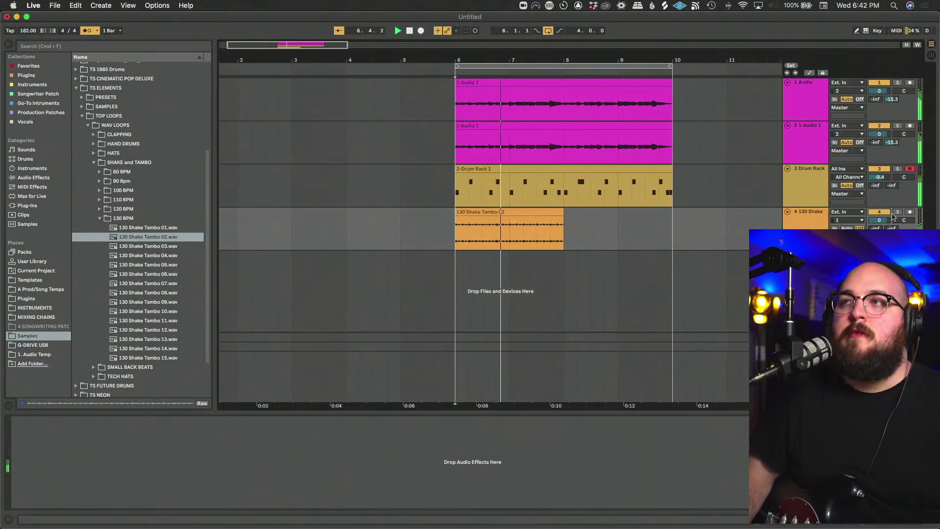
Set the shaker clip's warp mode to Beats with transient looping off and a transient envelope of 38.
left_click(452, 213)
double_click(451, 213)
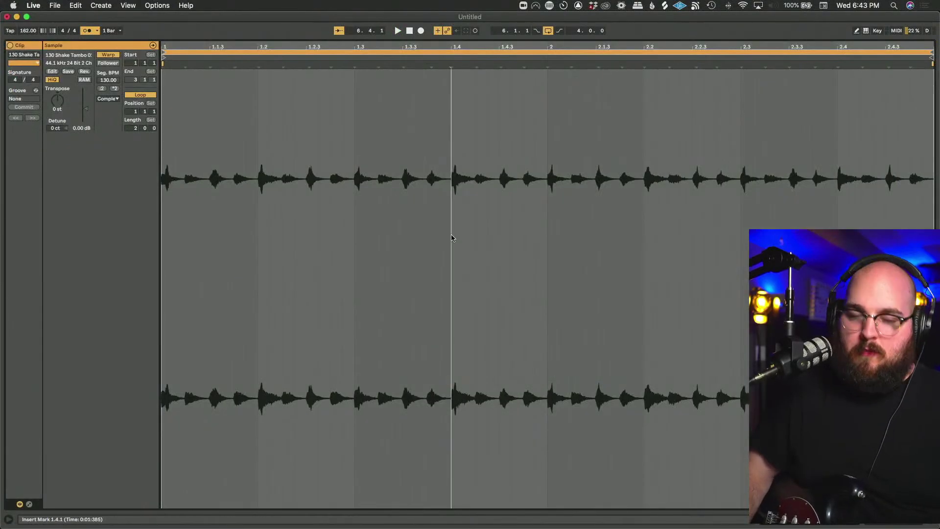
key("super+a")
left_click(451, 239)
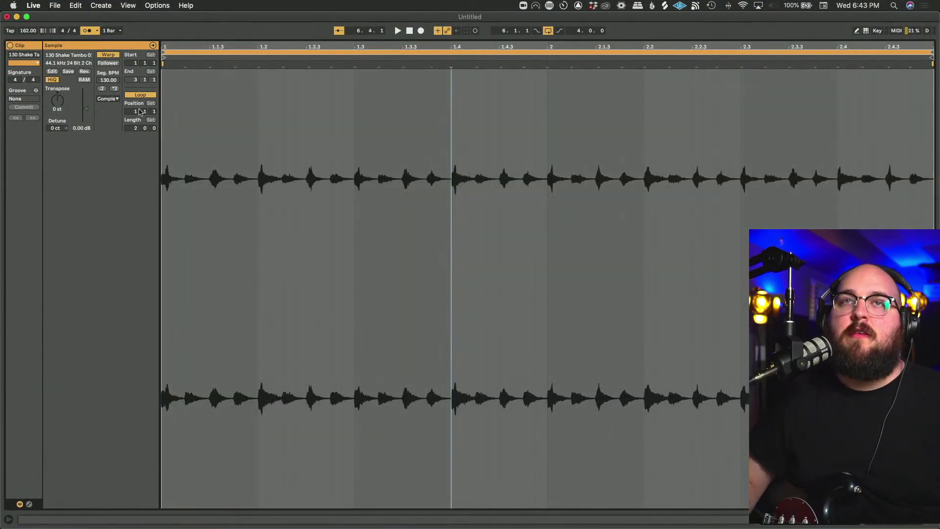
left_click(109, 99)
left_click(113, 101)
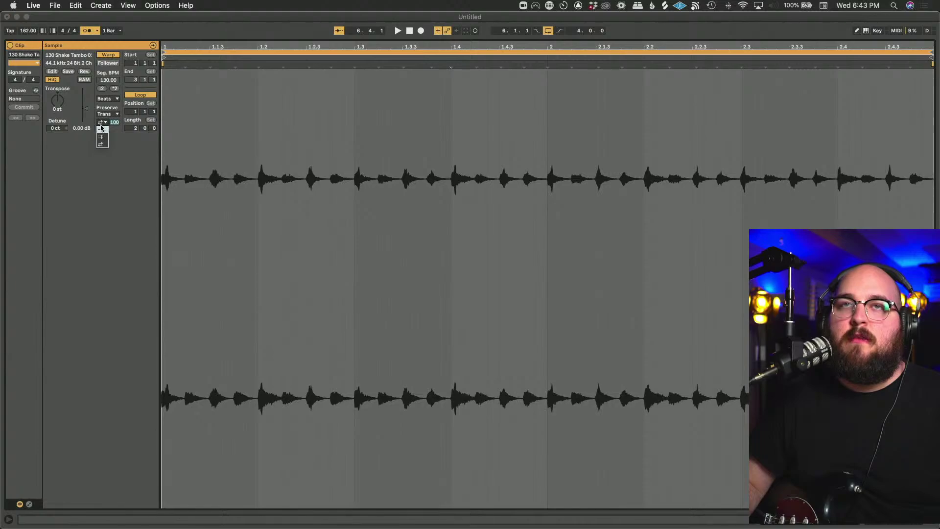
left_click_drag(114, 122, 114, 137)
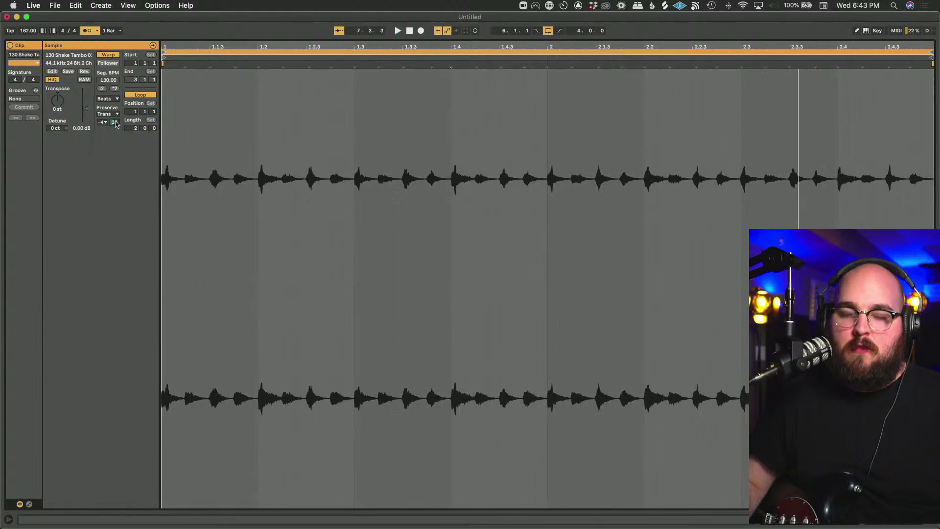
Quantize the shaker clip's audio to the grid and return to the arrangement.
key("space")
left_click(342, 205)
key("super+u")
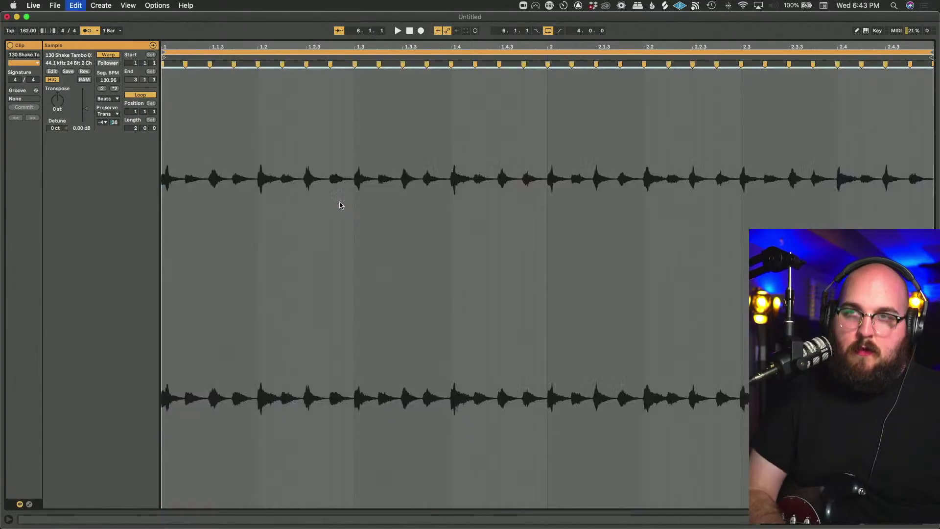
key("Tab")
key("space")
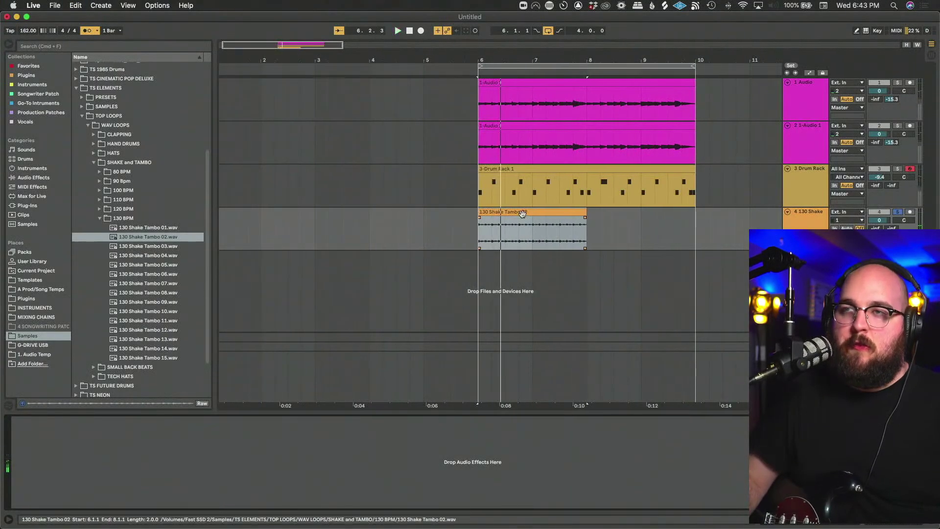
Duplicate the shaker clip to fill the four-bar loop, unsolo its track, and set it to -8.1 dB and 9R panning.
key("super+d")
left_click_drag(906, 222, 906, 219)
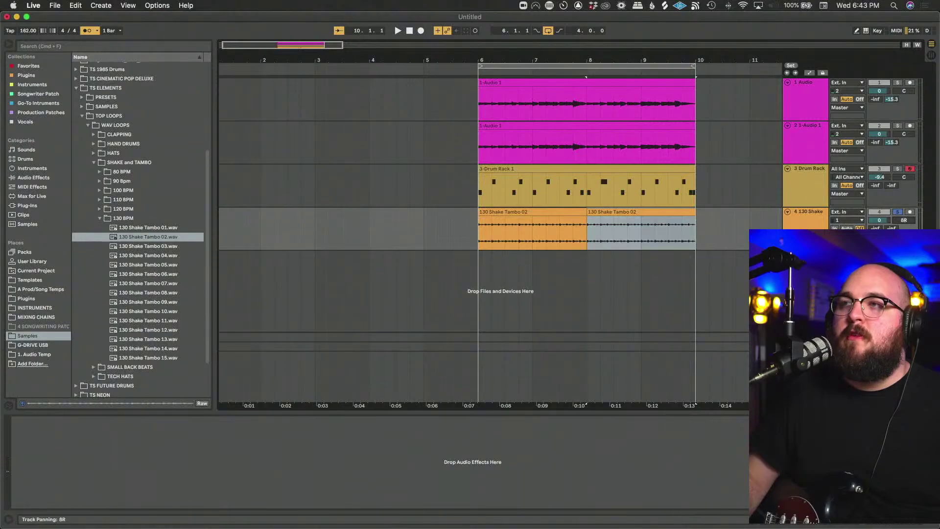
key("space")
left_click(899, 212)
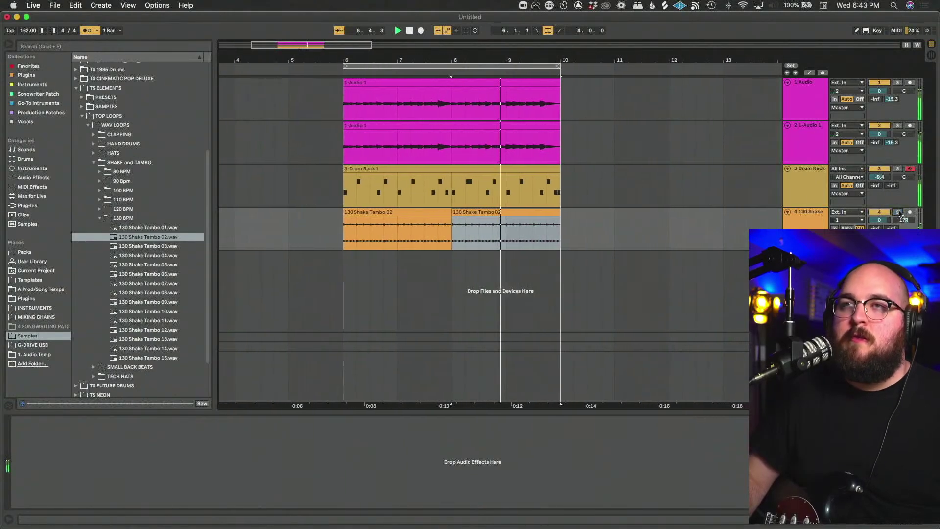
left_click_drag(879, 220, 903, 222)
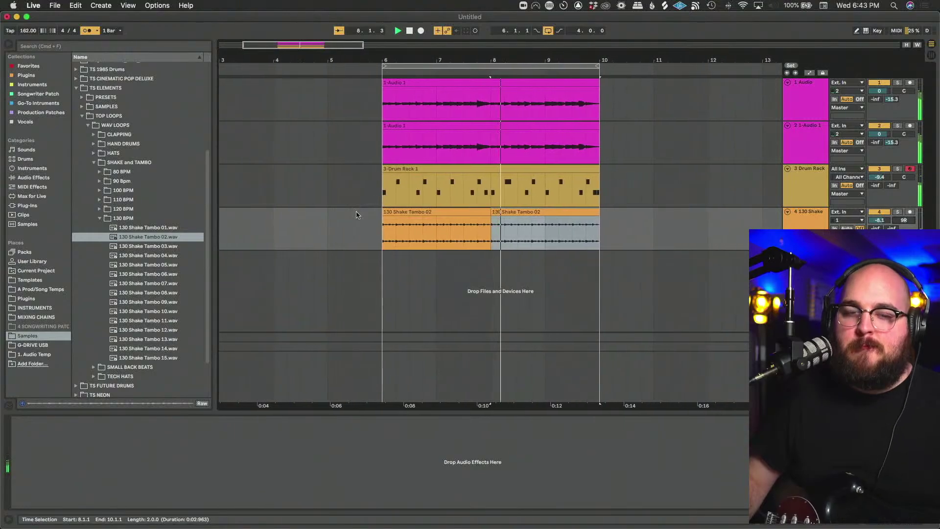
left_click(318, 186)
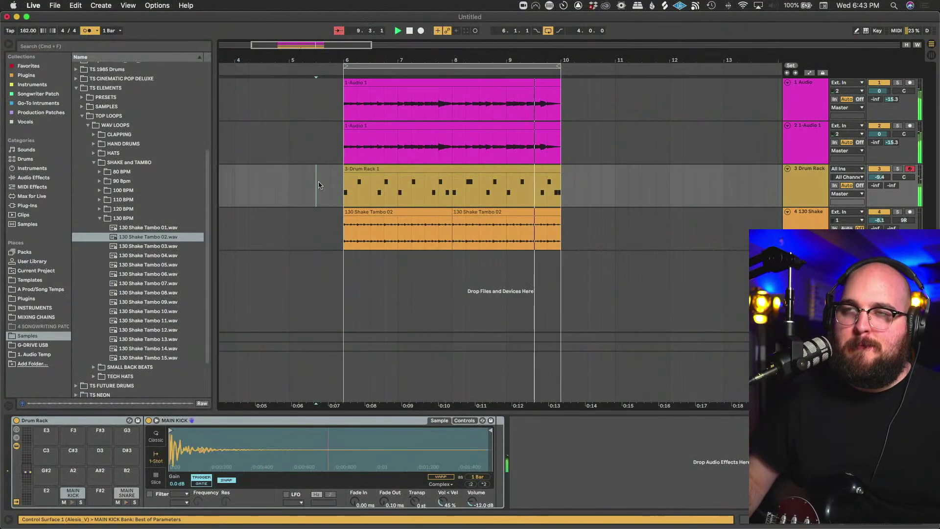
scroll(319, 186, "down", 3)
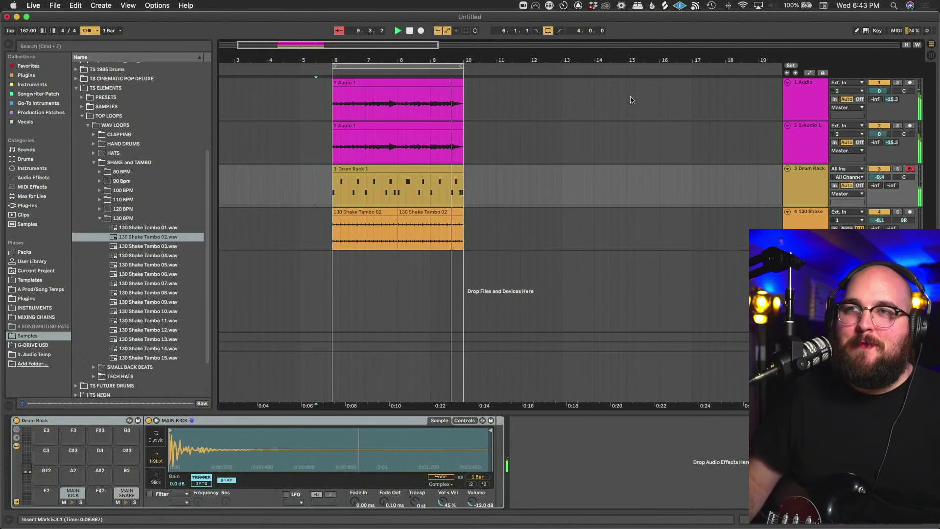
scroll(495, 132, "right", 1)
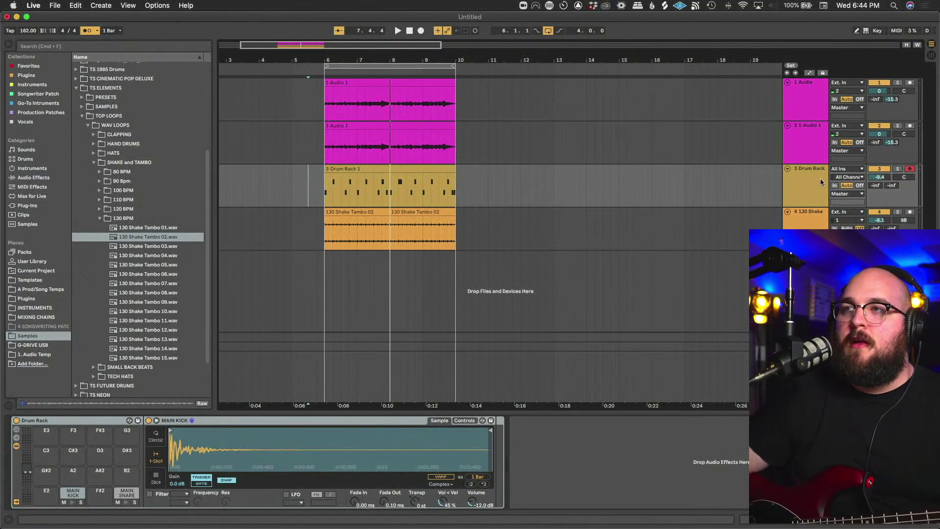
Create an empty, record-armed copy of the second guitar track, keeping its Guitar Rig 6 device and removing the copied clip.
left_click(798, 148)
key("super+c")
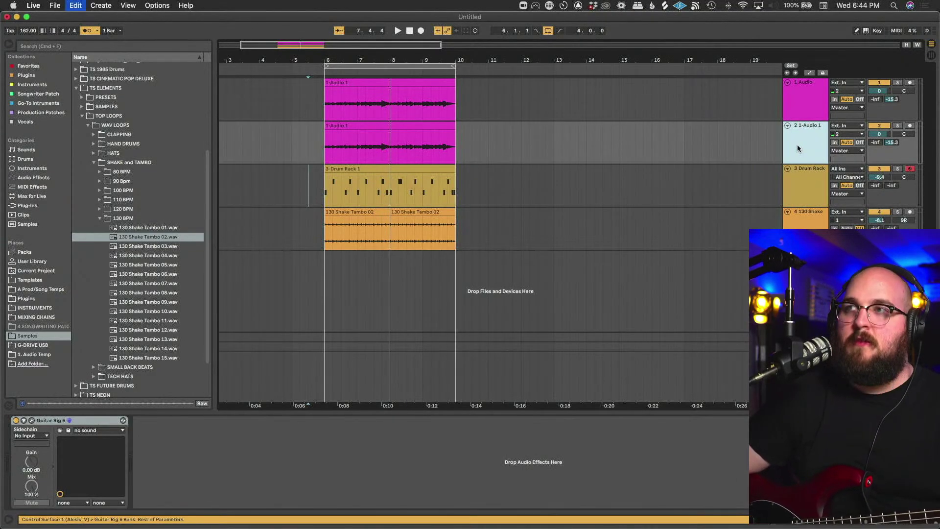
key("super+v")
left_click_drag(504, 177, 252, 177)
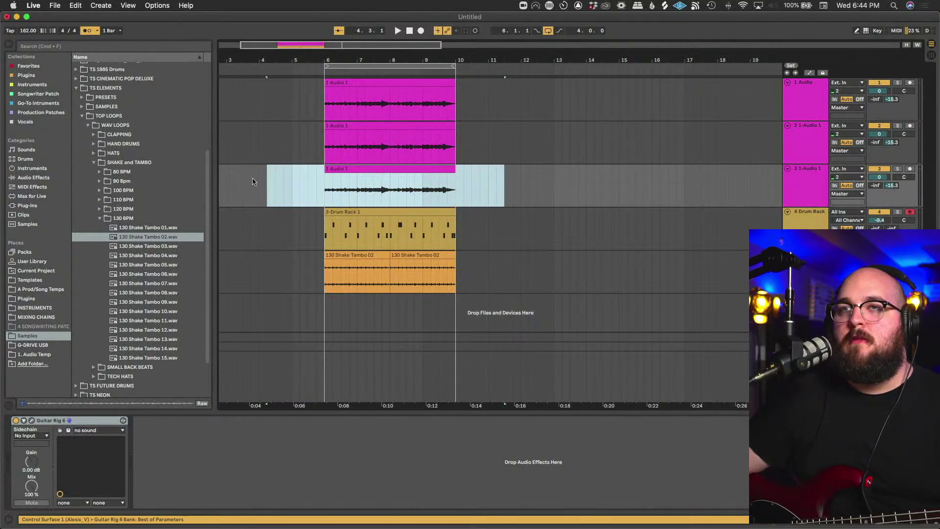
key("Delete")
left_click(806, 195)
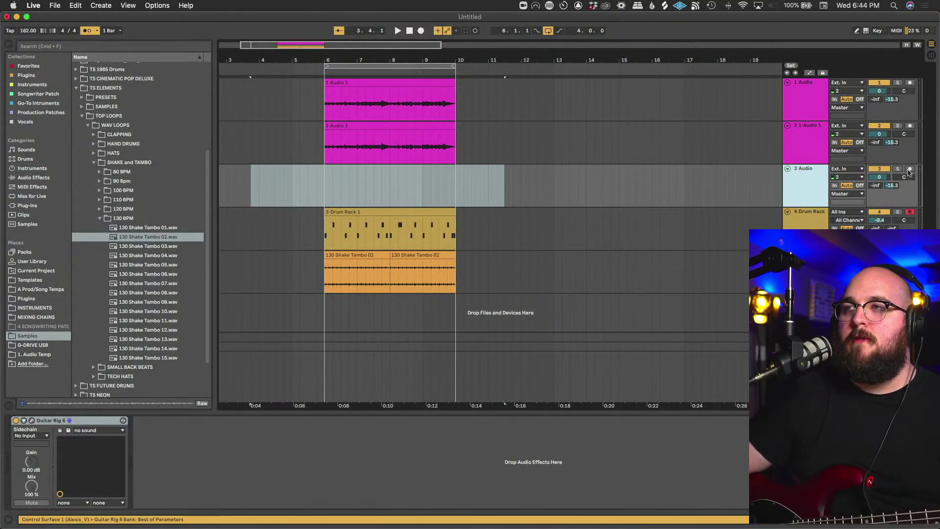
left_click(910, 169)
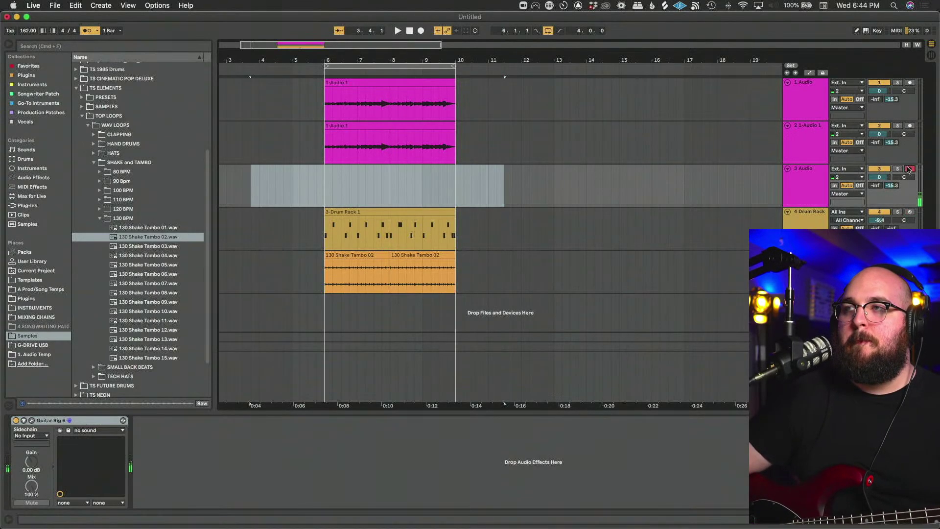
Clear the preset search in the new track's Guitar Rig 6 and load the Cranked Bass preset from the yellow favorites.
left_click(30, 420)
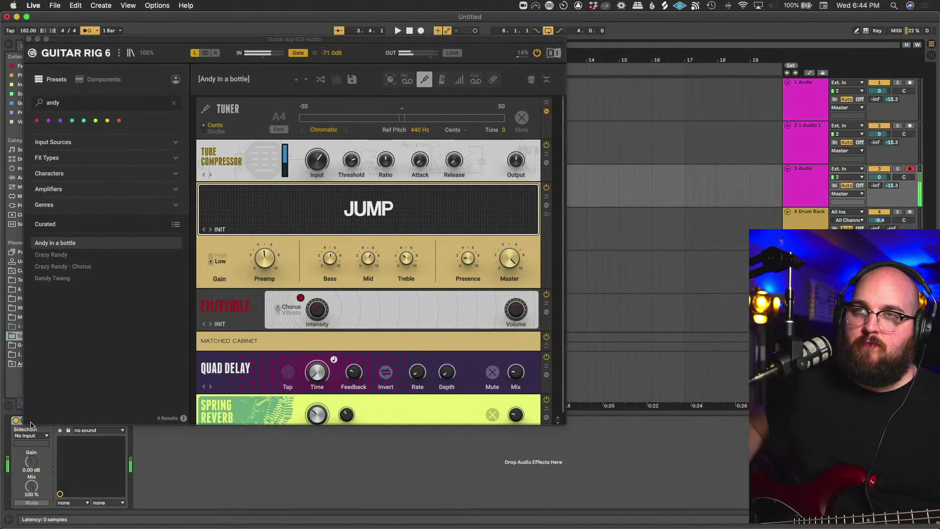
left_click(84, 121)
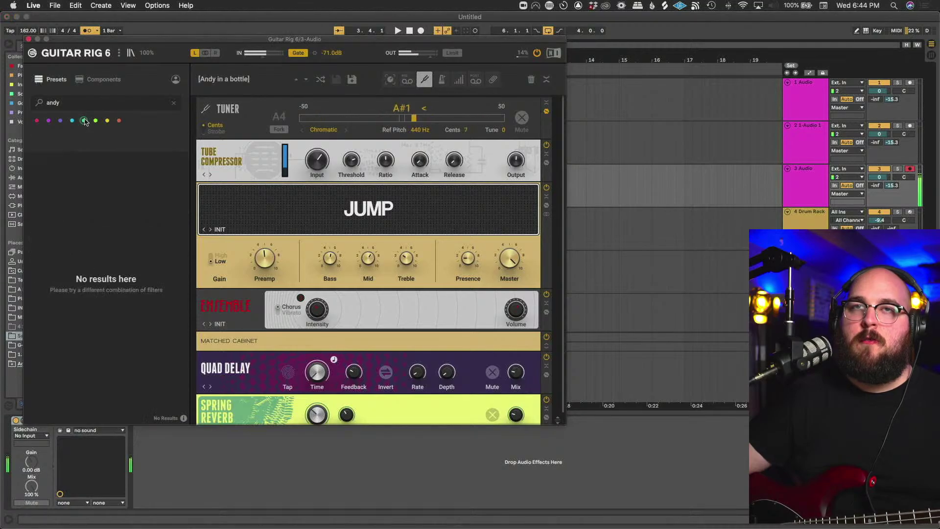
left_click(95, 121)
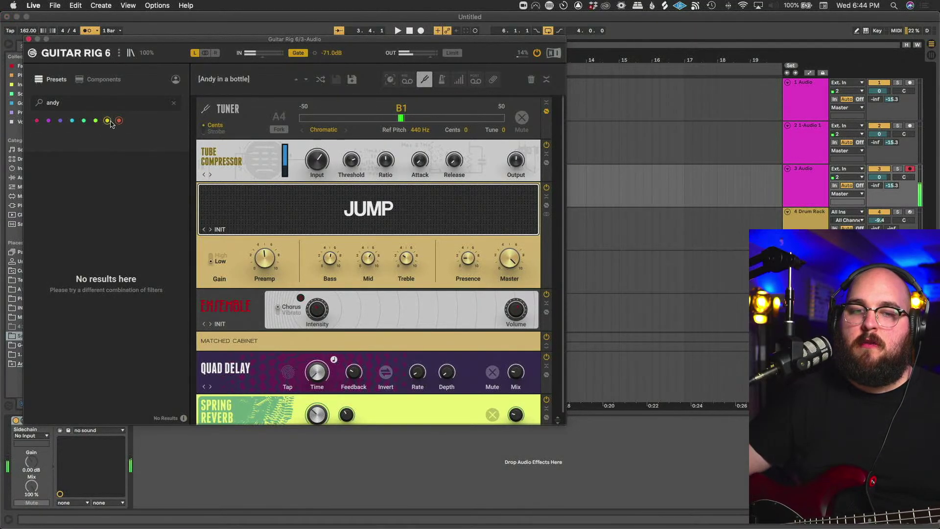
key("BackSpace")
key("BackSpace")
key("BackSpace")
key("BackSpace")
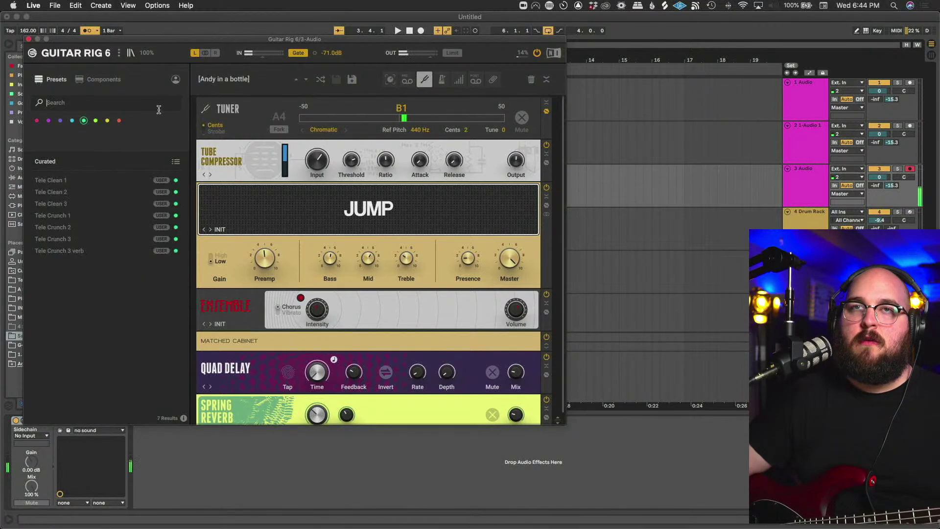
left_click(107, 121)
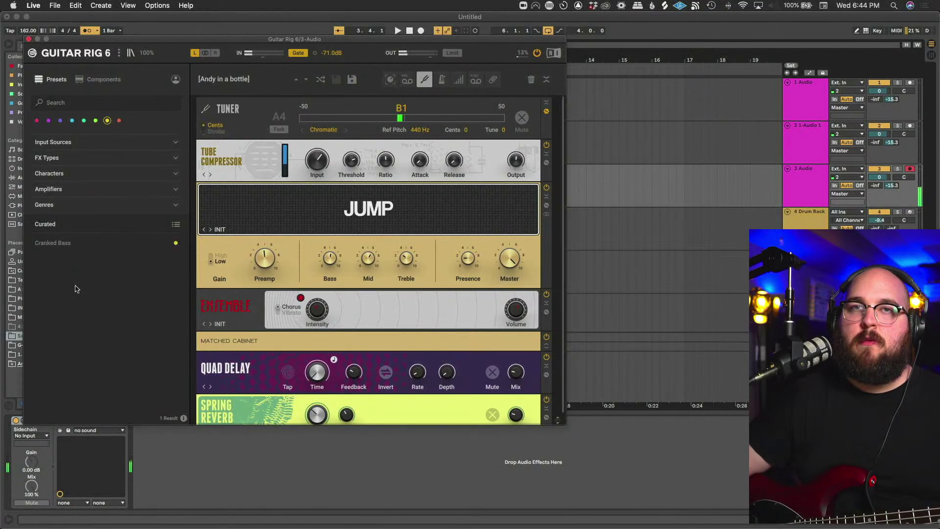
left_click(72, 245)
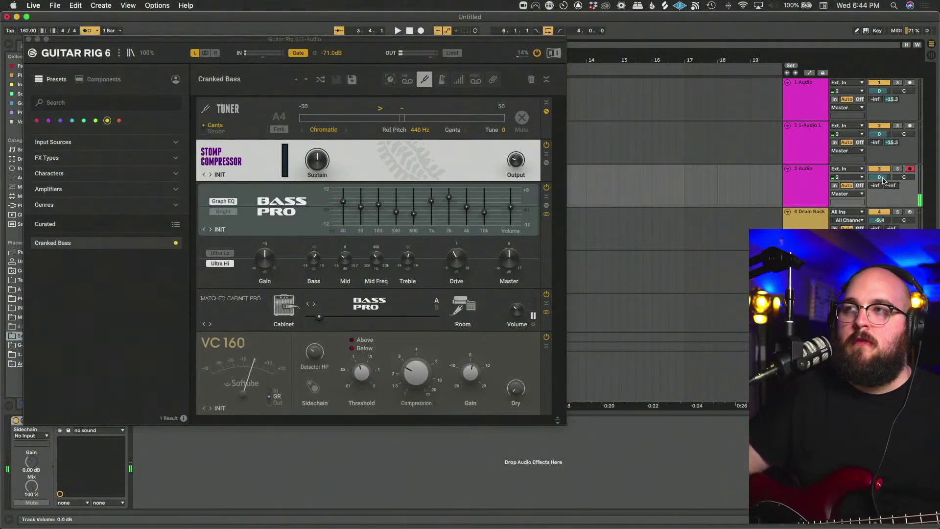
Set the new bass track's volume to -9.6 dB, audition it with the loop, and place the insert marker at bar 6.
left_click_drag(883, 180, 883, 196)
key("space")
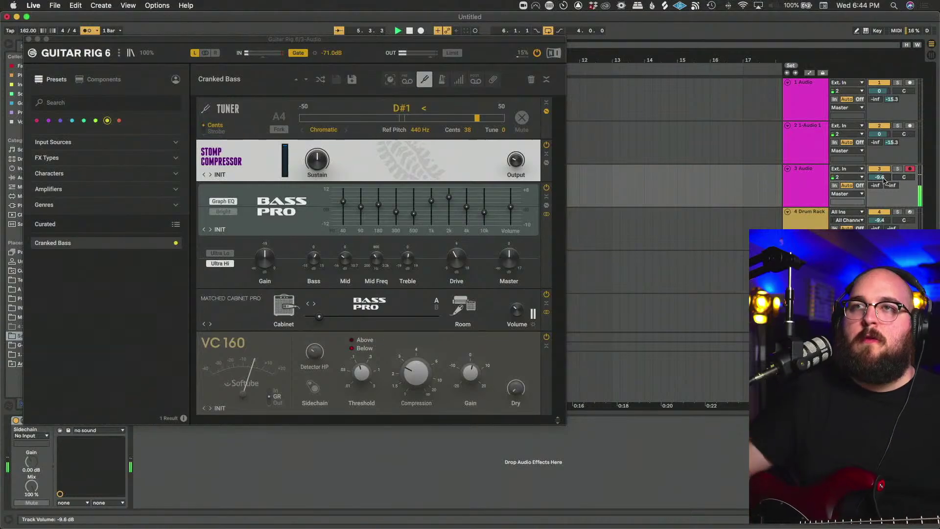
left_click(29, 39)
left_click(373, 191)
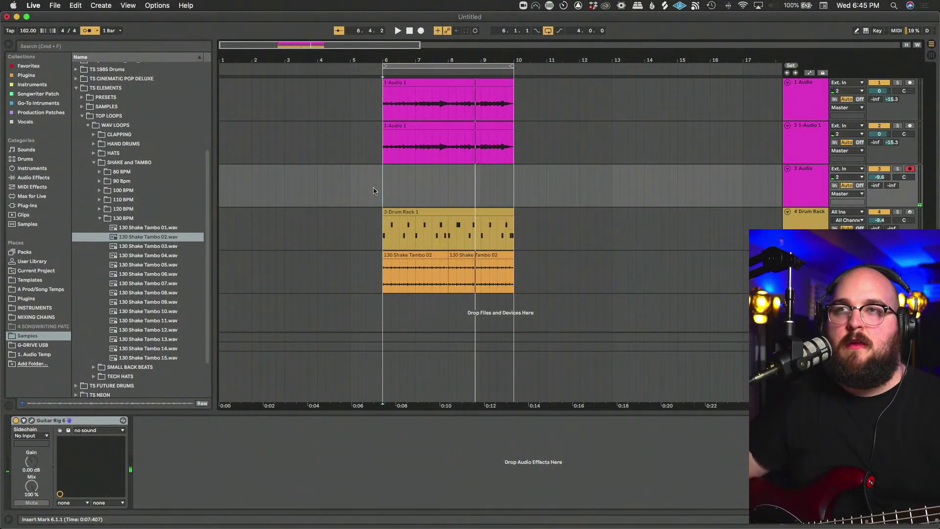
left_click(374, 191)
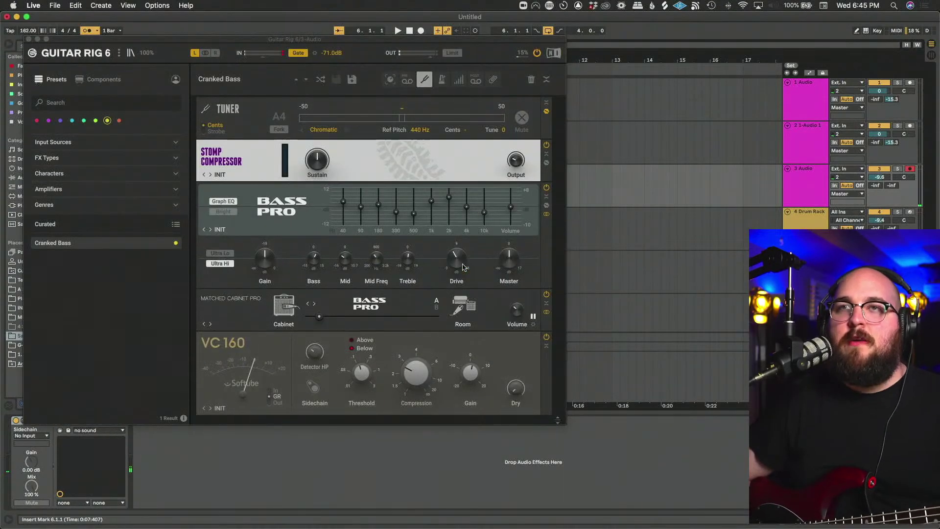
Browse Guitar Rig 6 presets by color tag and load Basic Bass Pro.
left_click(119, 120)
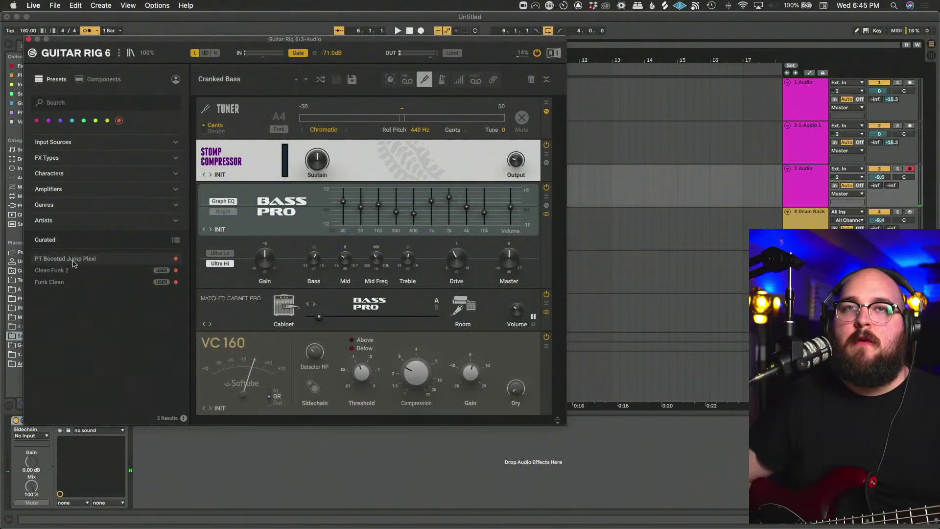
left_click(83, 120)
left_click(72, 120)
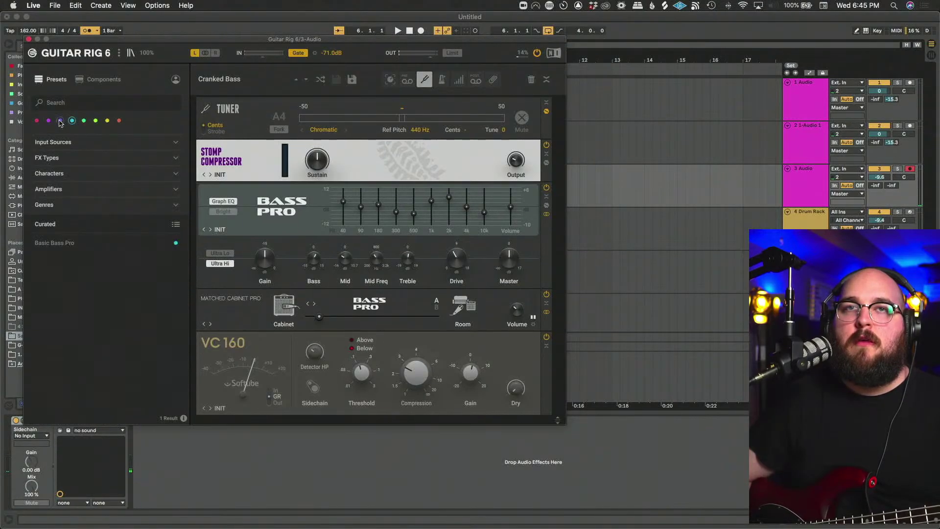
left_click(60, 120)
left_click(60, 121)
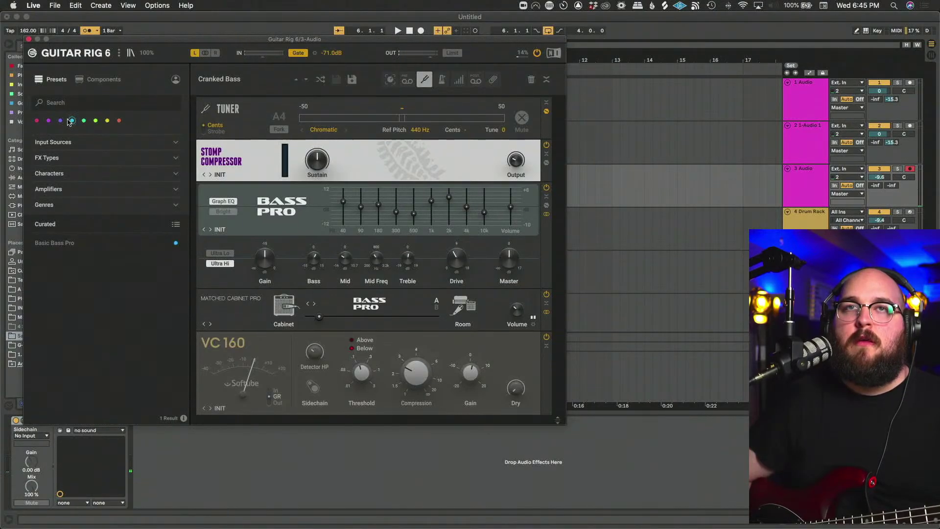
left_click(63, 248)
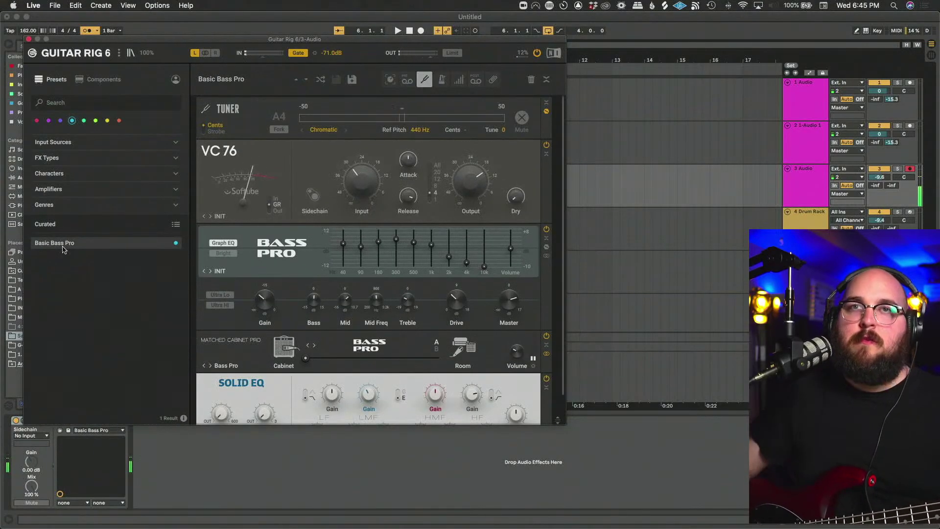
Load the Sterling Ray5 Dirt Pick 4 preset and close the Guitar Rig 6 window.
left_click(60, 121)
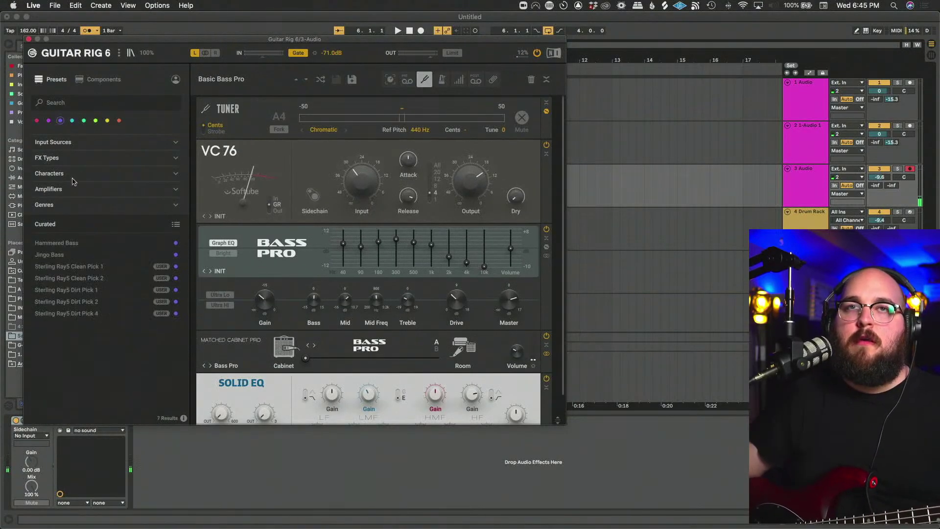
left_click(69, 313)
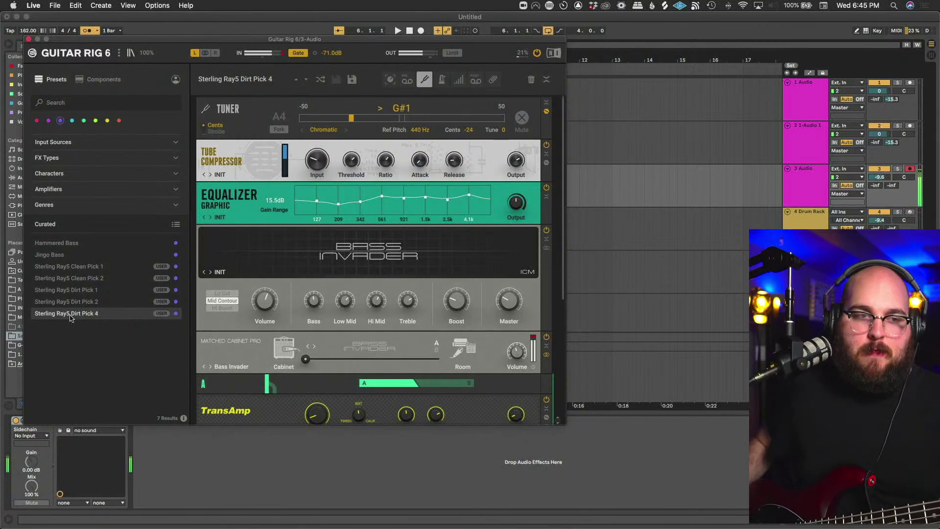
key("space")
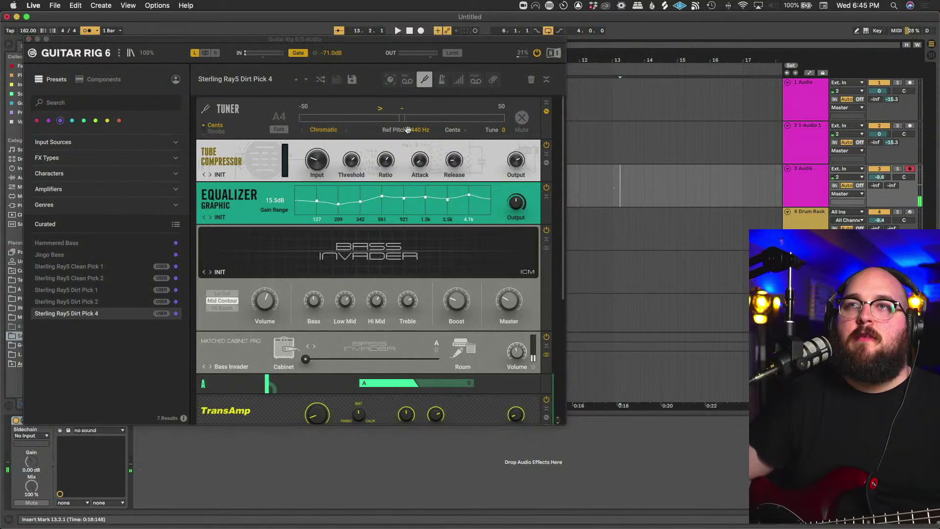
left_click(28, 40)
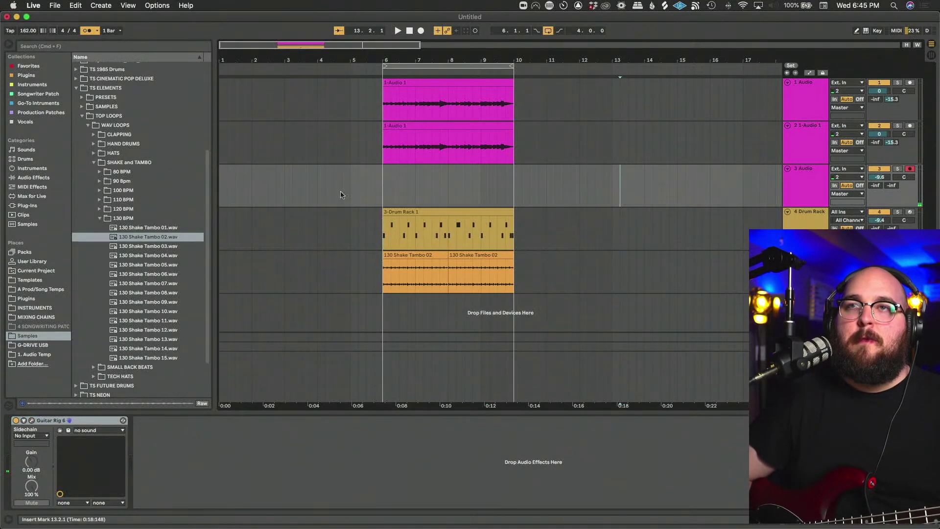
Play the four-bar loop from bar 6 to rehearse the bass part with the new preset.
left_click(380, 190)
key("space")
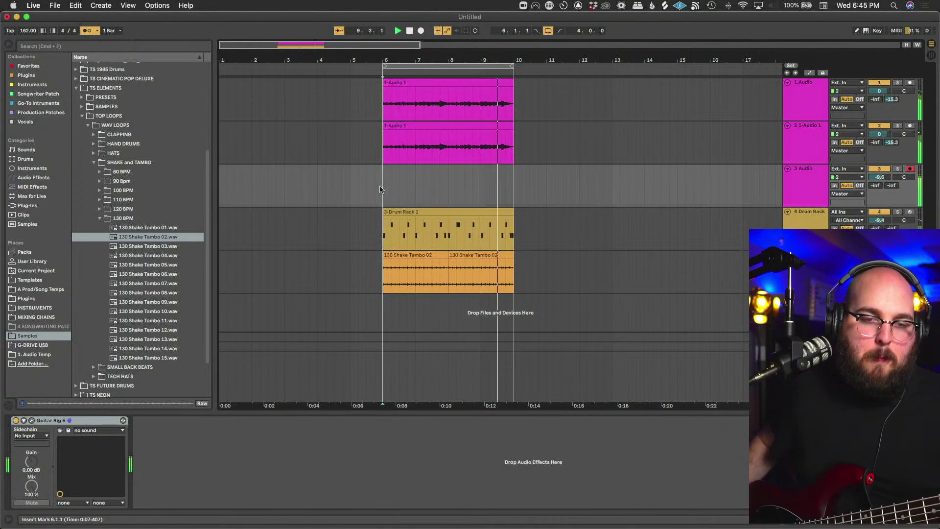
key("space")
key("space")
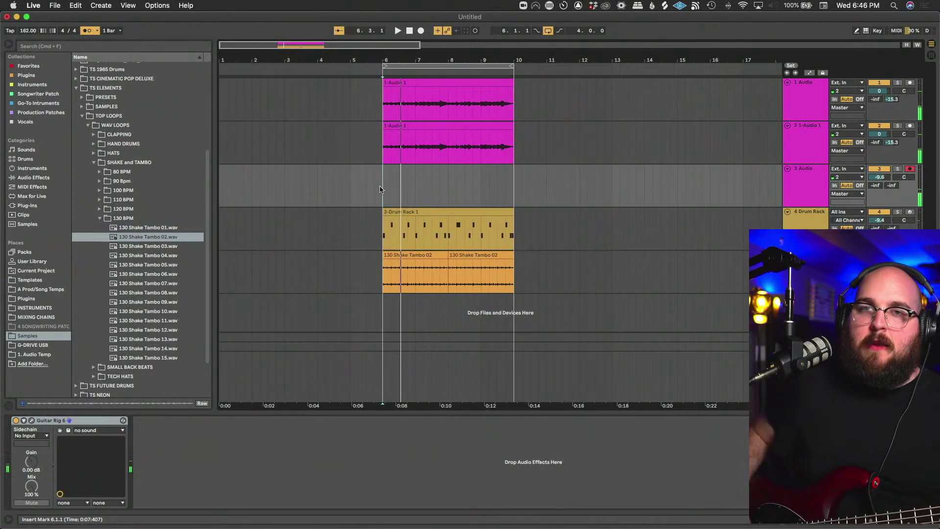
Find Ableton's Tuner device and insert it before Guitar Rig 6 on the bass track.
left_click(97, 48)
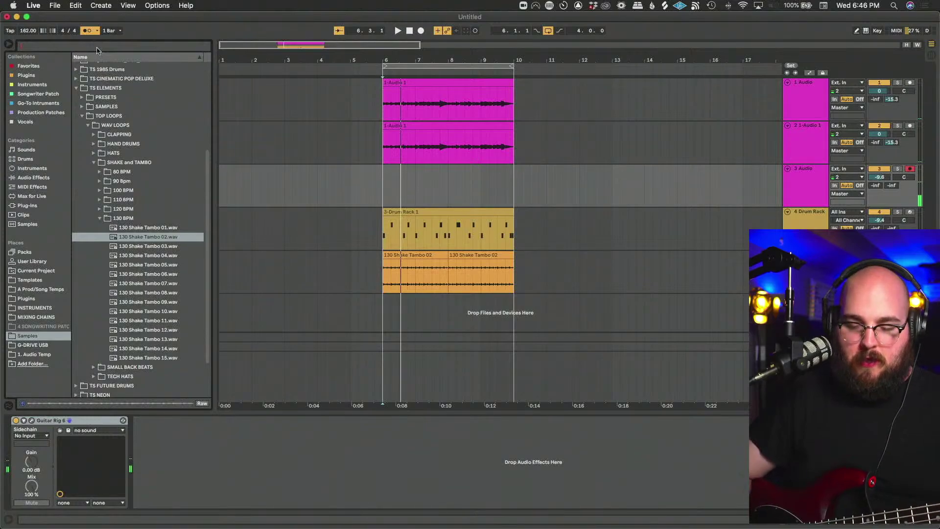
type("tuner")
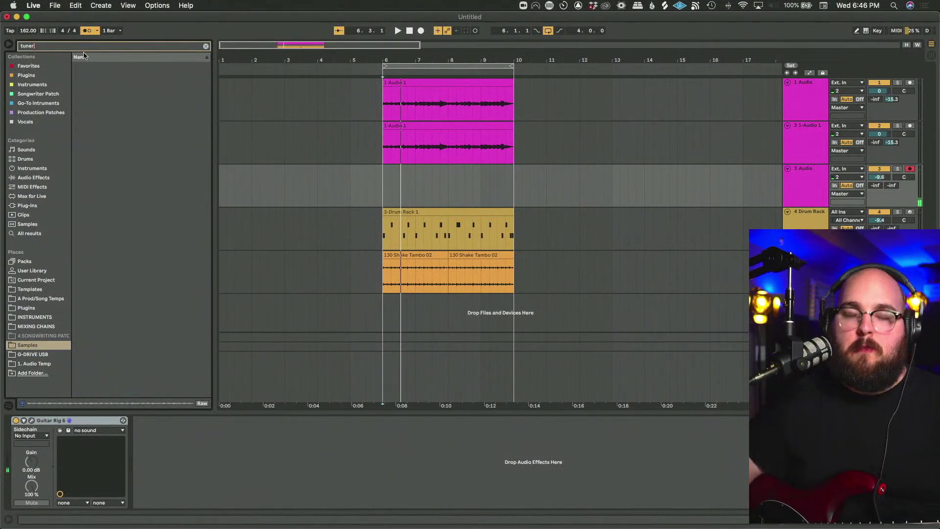
left_click_drag(98, 69, 31, 442)
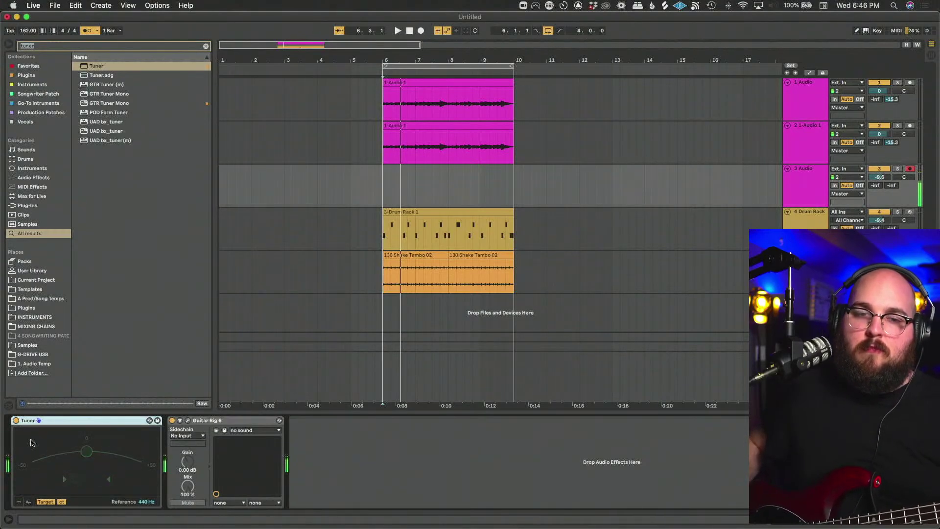
key("space")
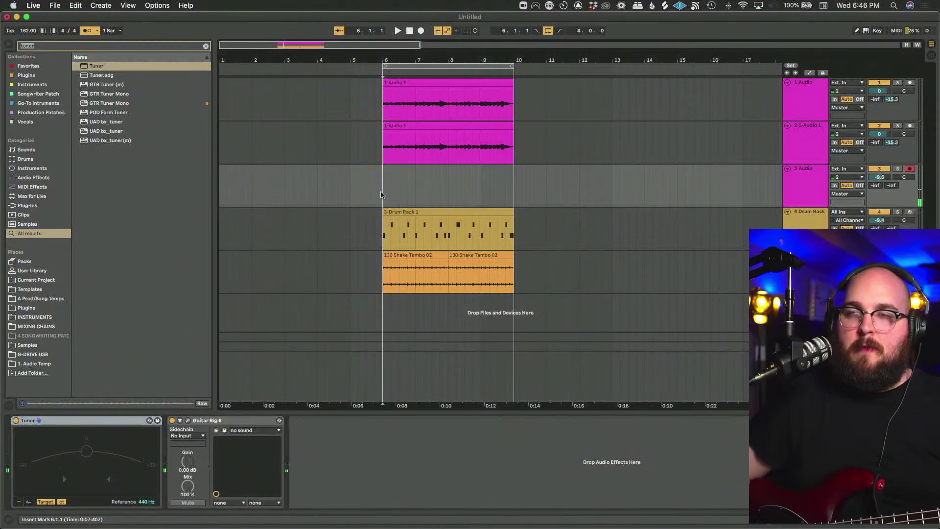
key("F9")
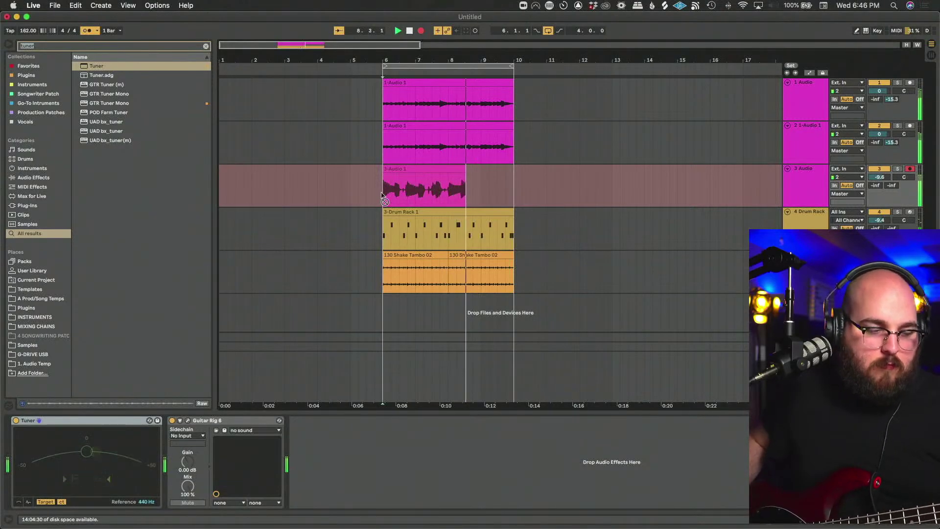
key("space")
key("super+z")
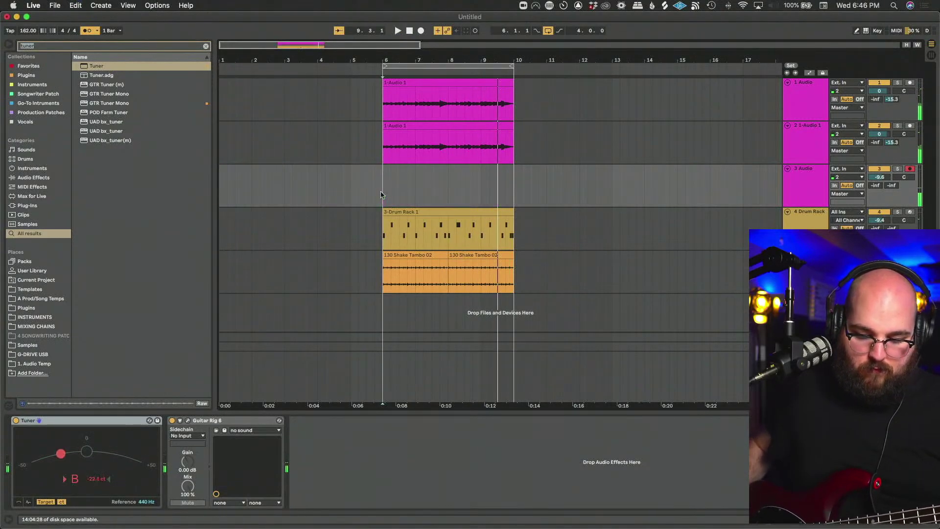
Record a bass take over the four-bar loop on the third track and play it back.
key("F9")
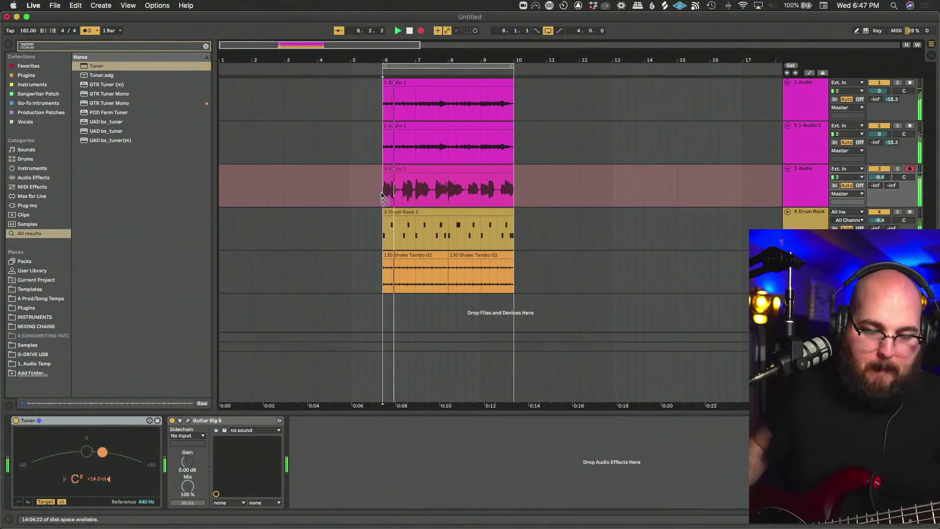
key("space")
key("space")
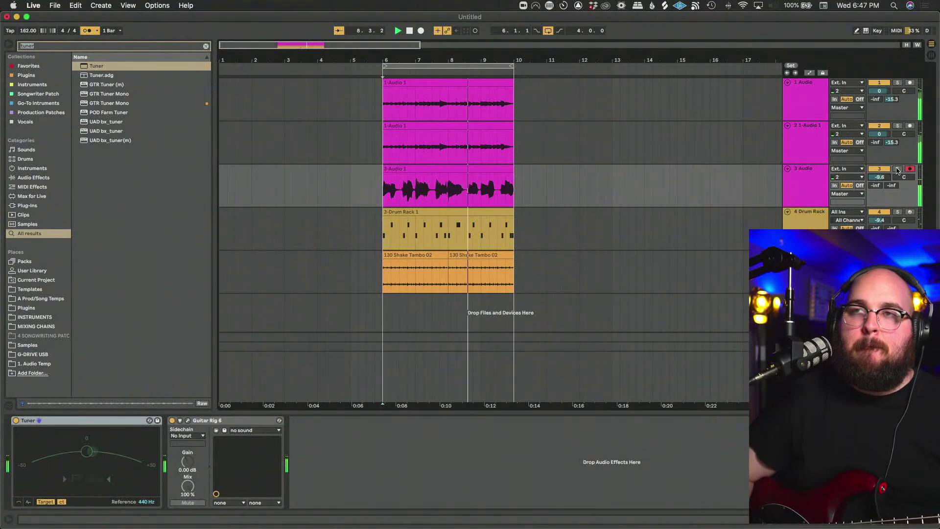
key("space")
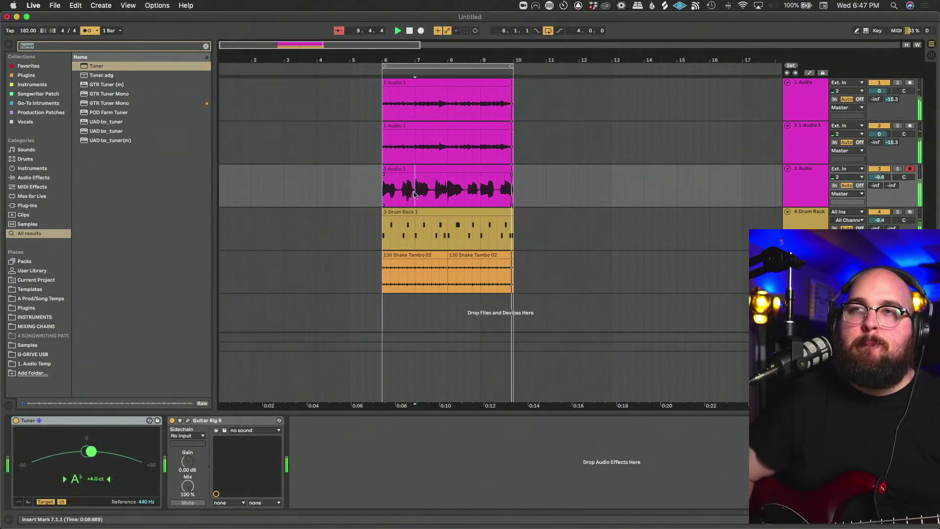
Split the recorded bass audio at bars 7 and 8, and play the loop to check the edit.
left_click_drag(414, 194, 384, 192)
key("super+e")
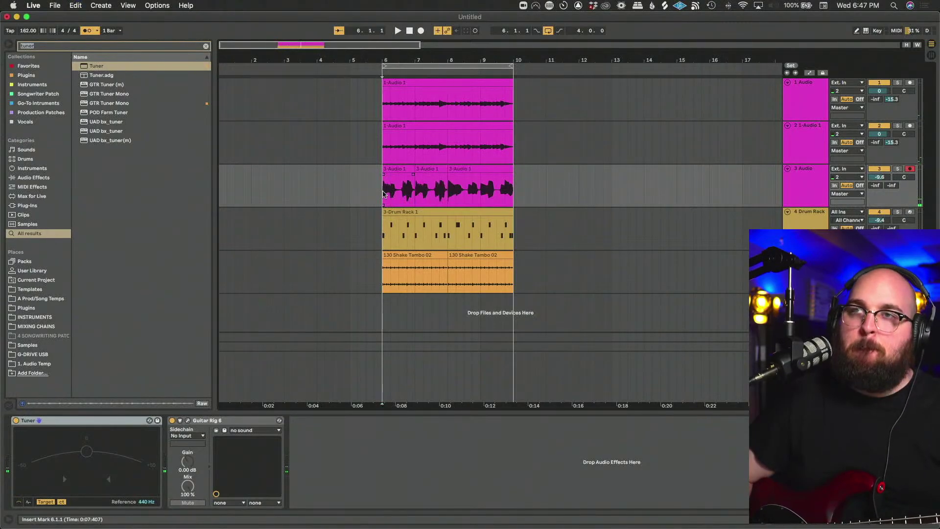
key("space")
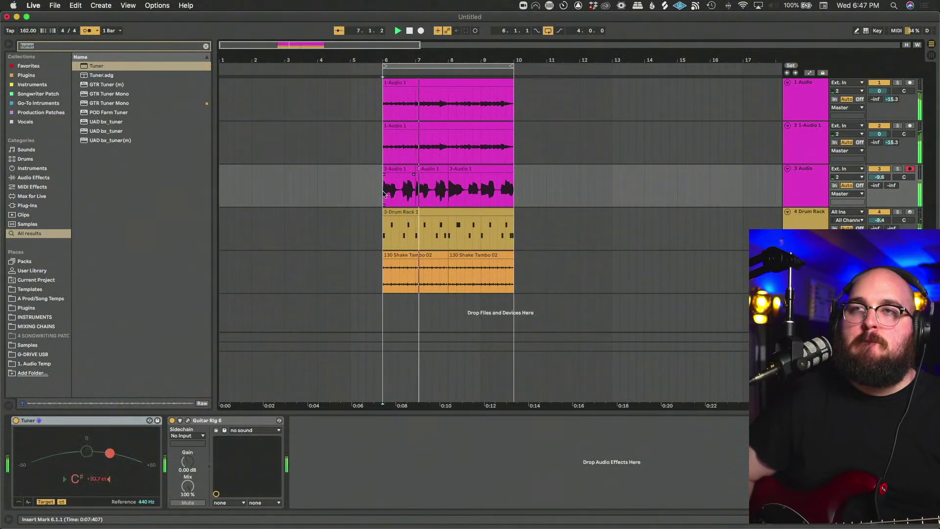
key("plus")
scroll(384, 194, "right", 3)
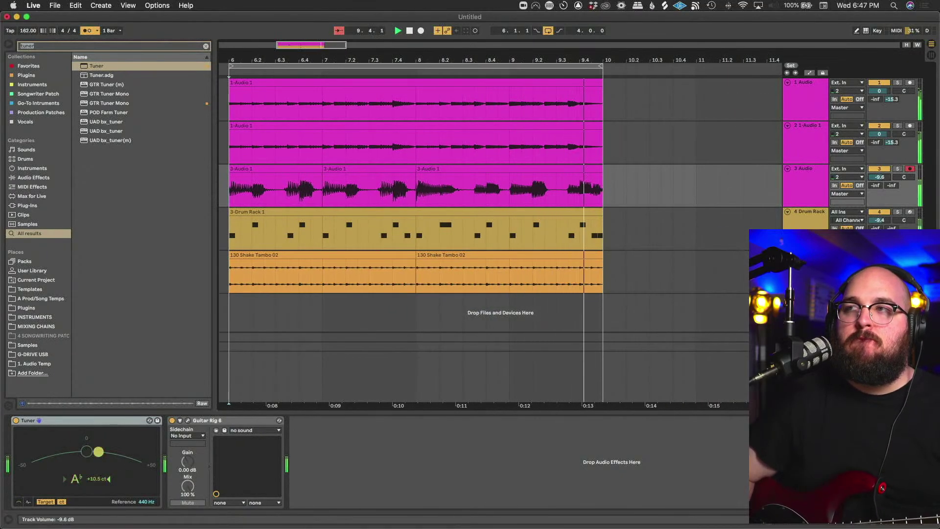
Set the bass track's volume to -6.3 dB during playback, and stop with the insert marker just before bar 6.
left_click_drag(880, 177, 880, 161)
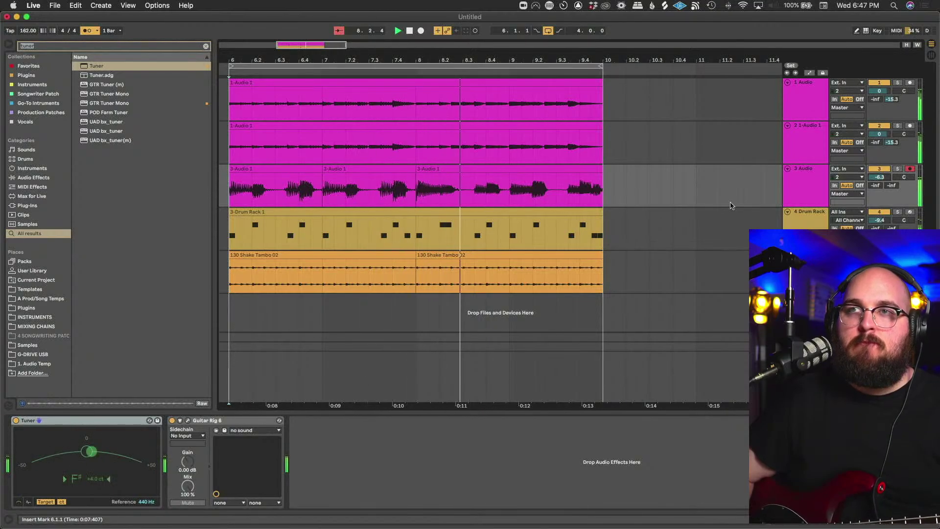
key("minus")
key("minus")
key("minus")
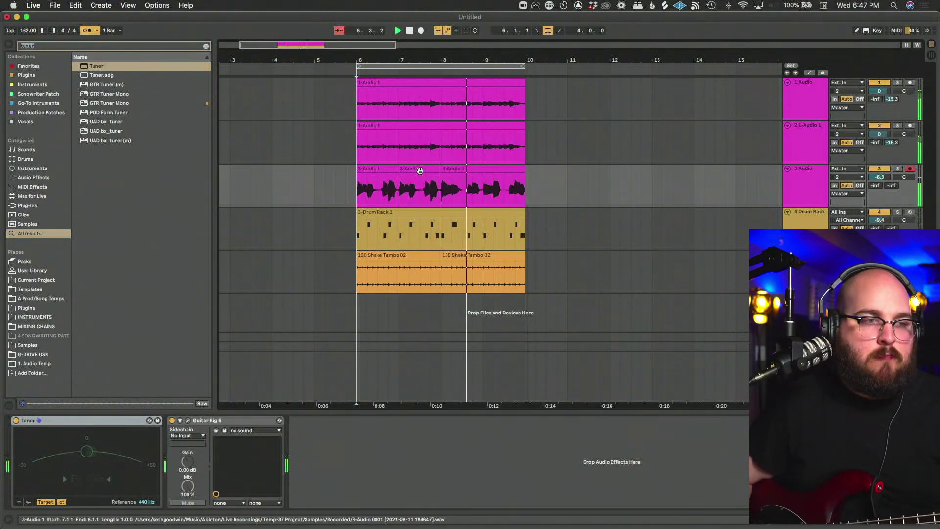
left_click(346, 191)
key("super+s")
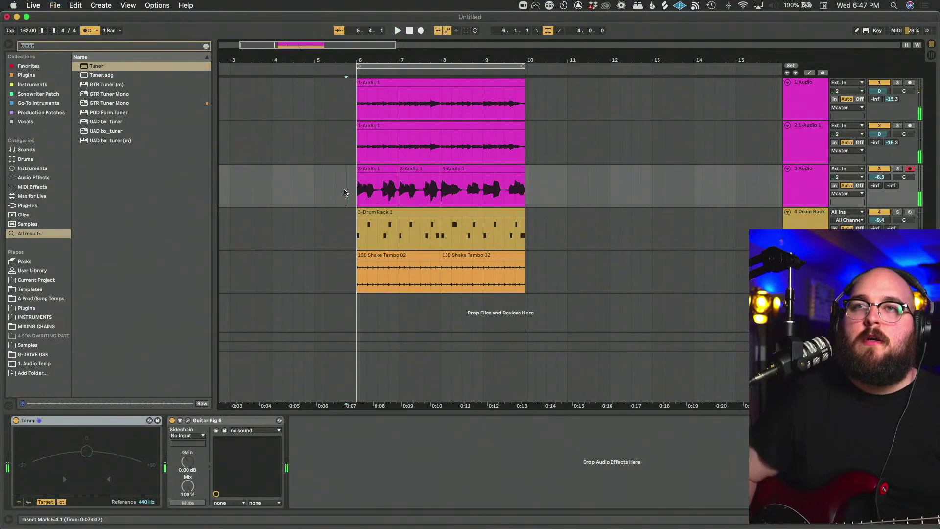
left_click(689, 302)
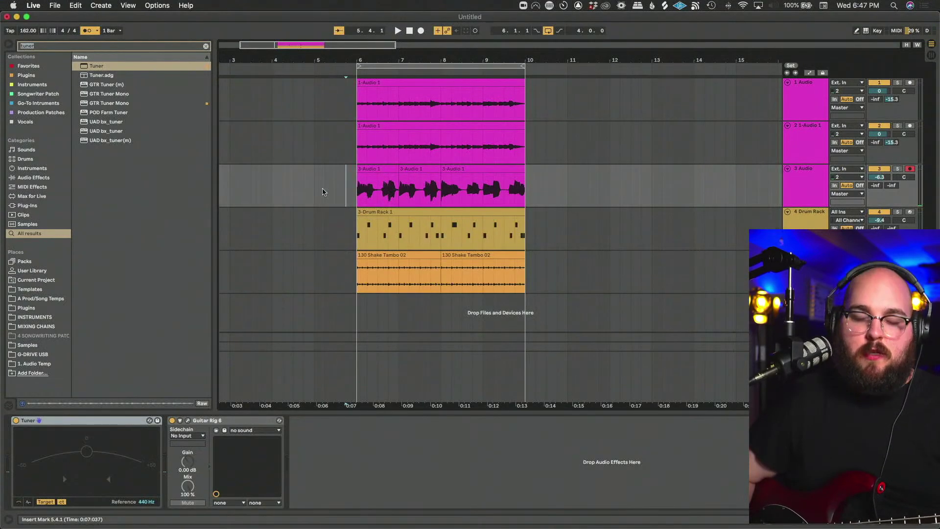
Save the Live Set under the name "alt rock whatever".
key("super+s")
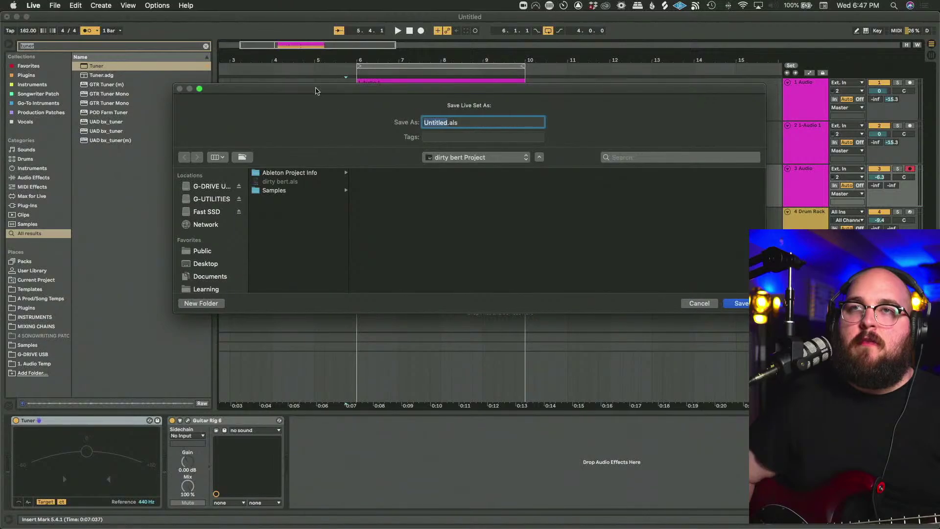
key("Escape")
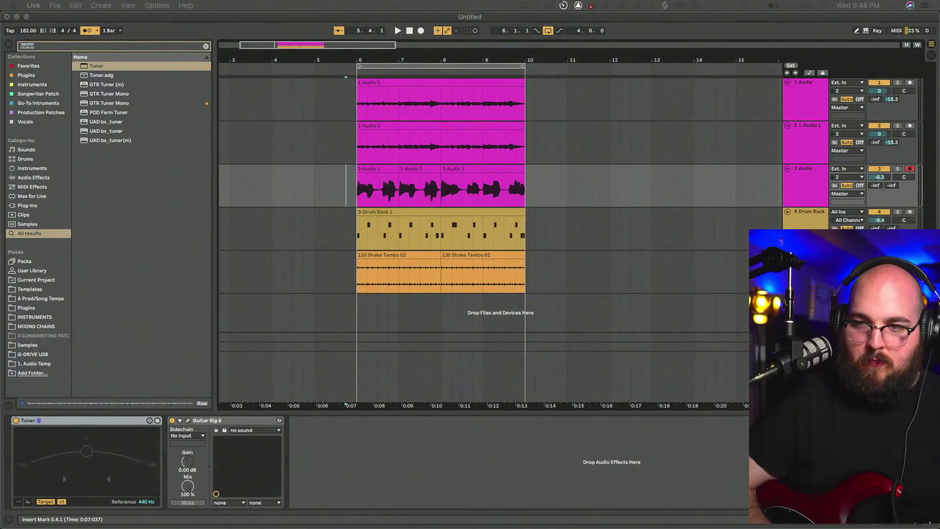
key("super+shift+s")
Play the loop from bar 6, and delete all the recorded bass clips on the third track.
left_click(357, 186)
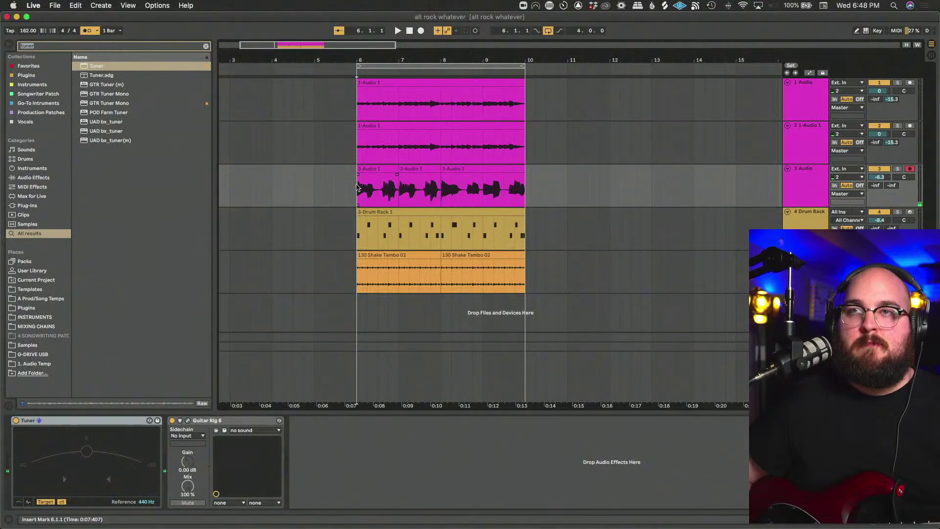
key("space")
key("minus")
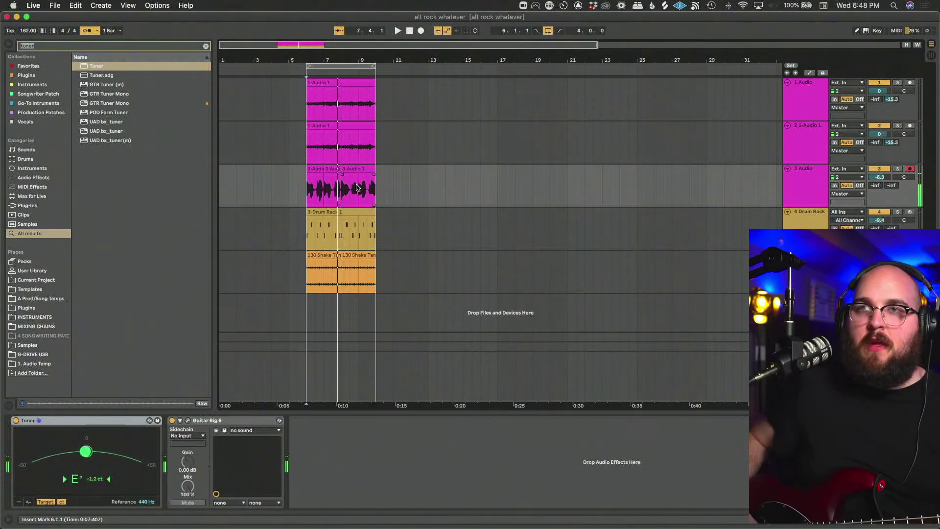
left_click_drag(371, 190, 308, 191)
key("Delete")
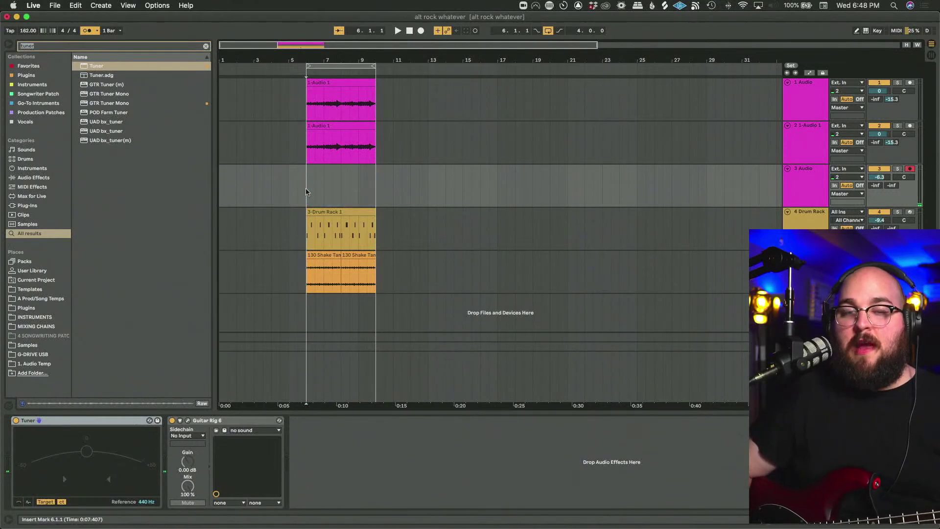
Find EQ Eight, insert it after Guitar Rig 6 on the bass track, and set band 4 to -3.84 dB at 303 Hz.
scroll(306, 192, "up", 4)
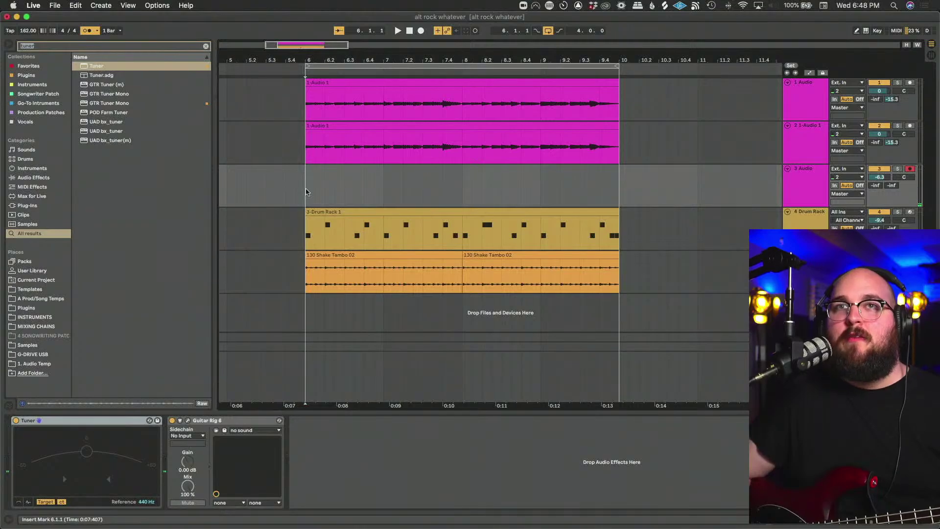
left_click(206, 46)
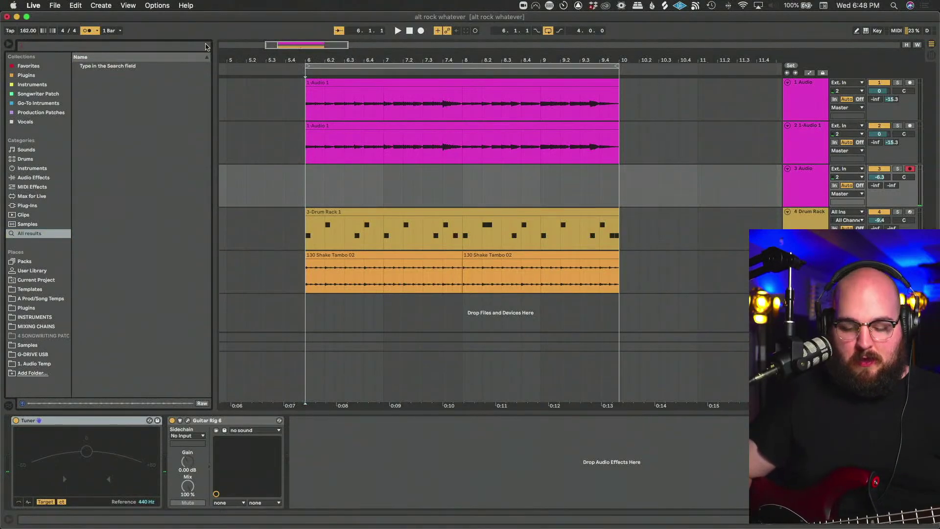
type("eq")
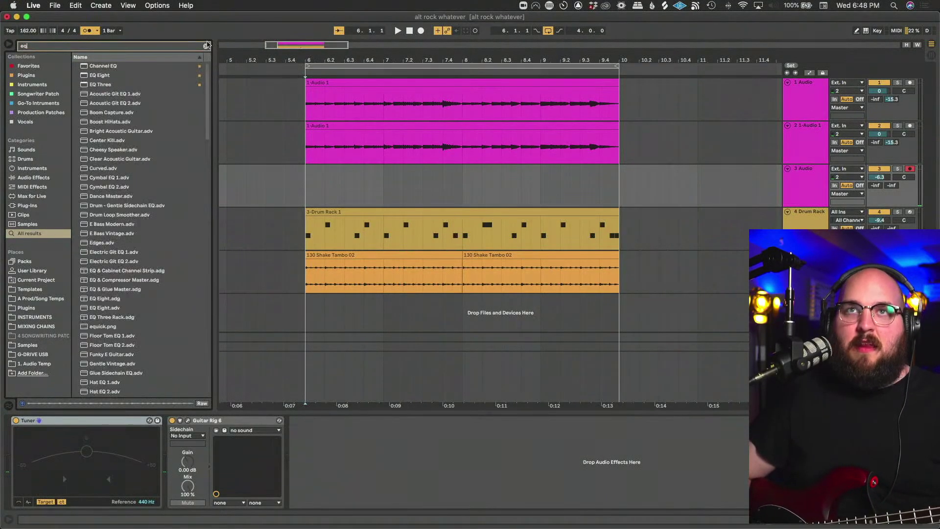
double_click(128, 75)
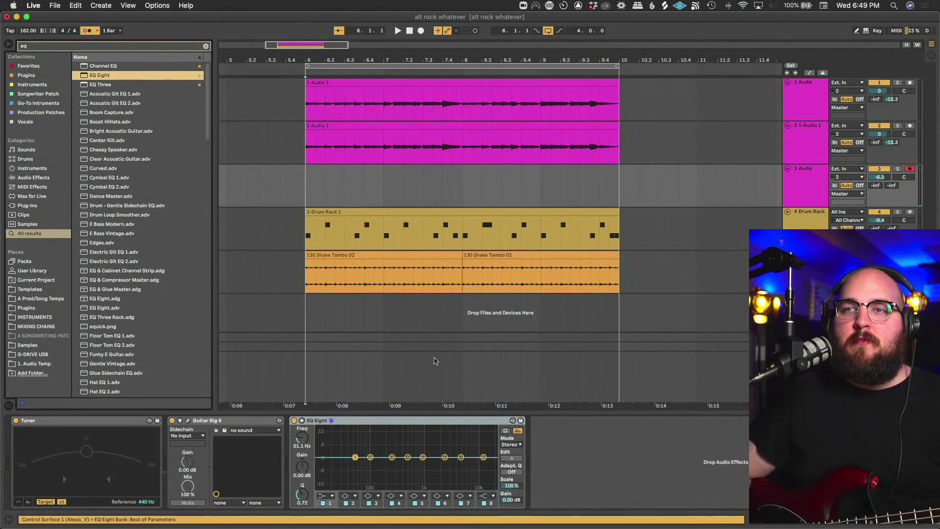
key("space")
mouse_move(407, 457)
left_mouse_down()
mouse_move(395, 428)
mouse_move(397, 466)
left_mouse_up()
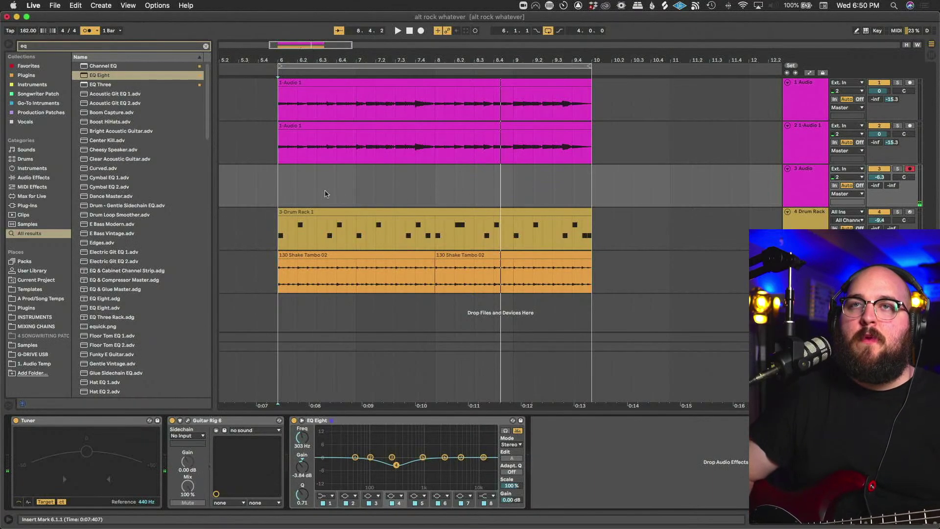
Record a new bass take on the third track over the four-bar loop, starting at bar 6.
left_click(276, 196)
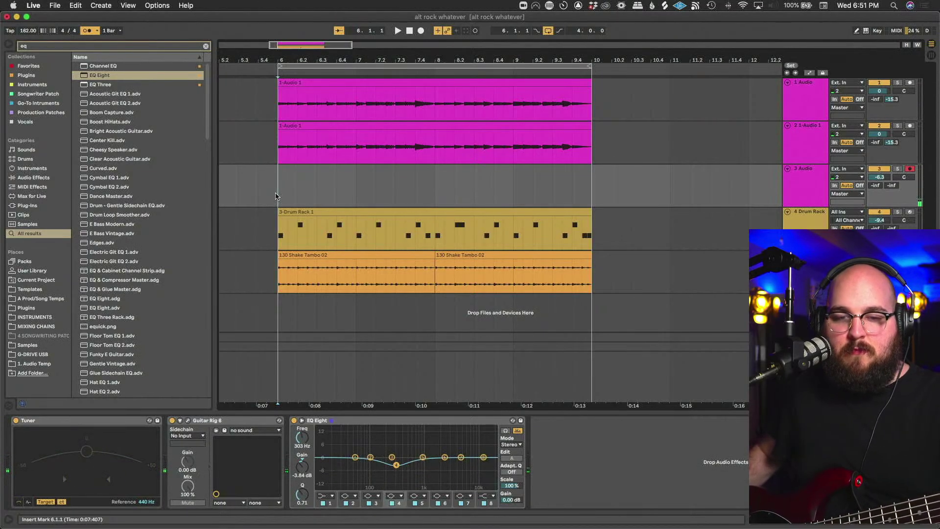
key("space")
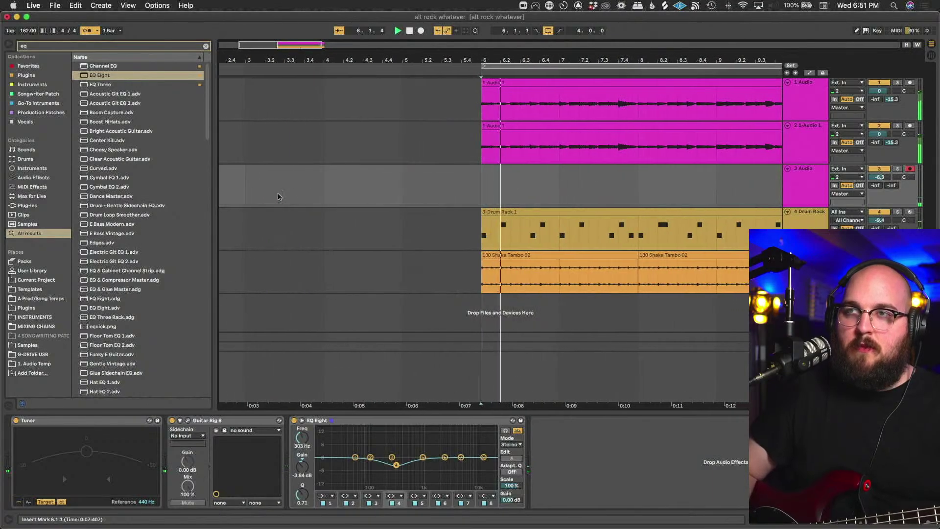
key("F9")
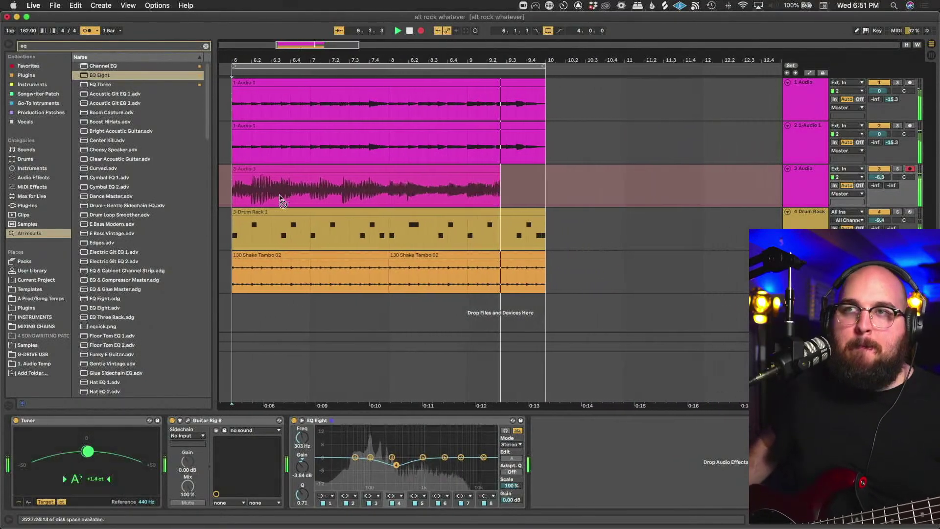
key("space")
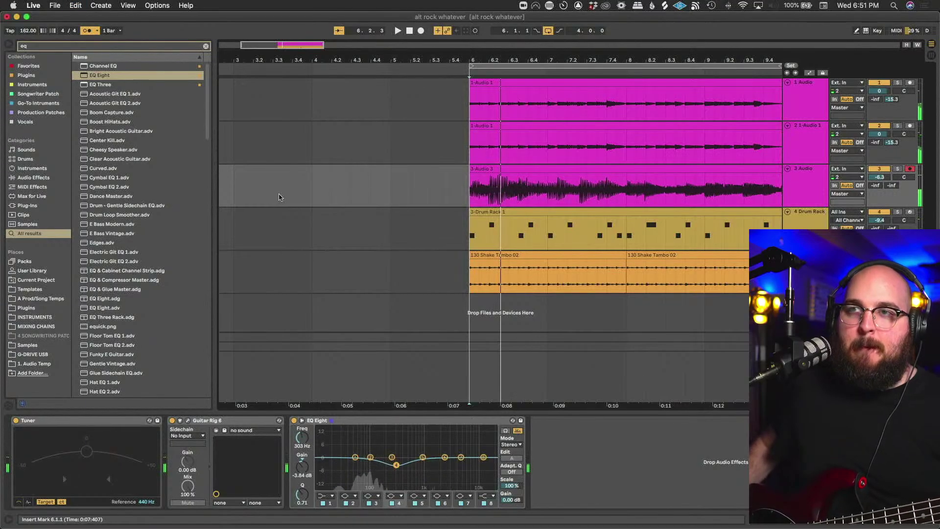
Play back the new bass take together with the guitars, drums and shaker through the four-bar loop.
key("space")
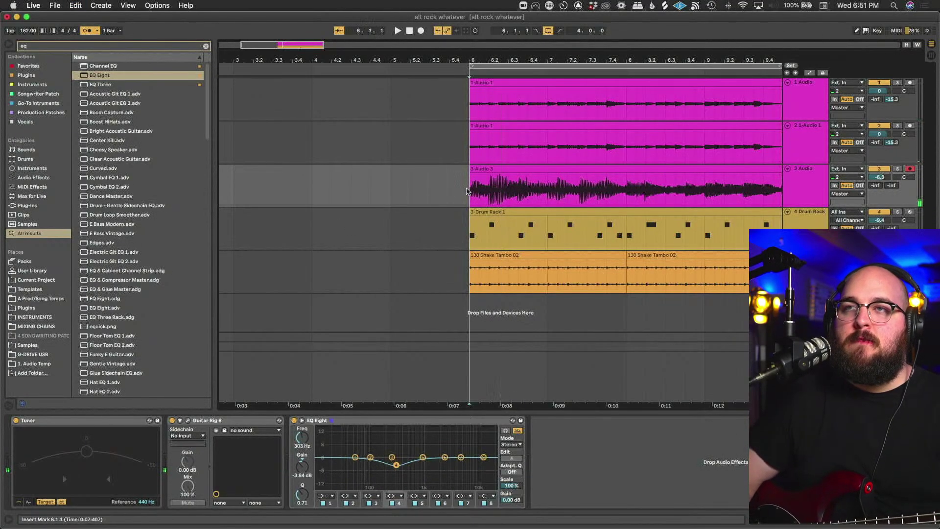
key("minus")
key("minus")
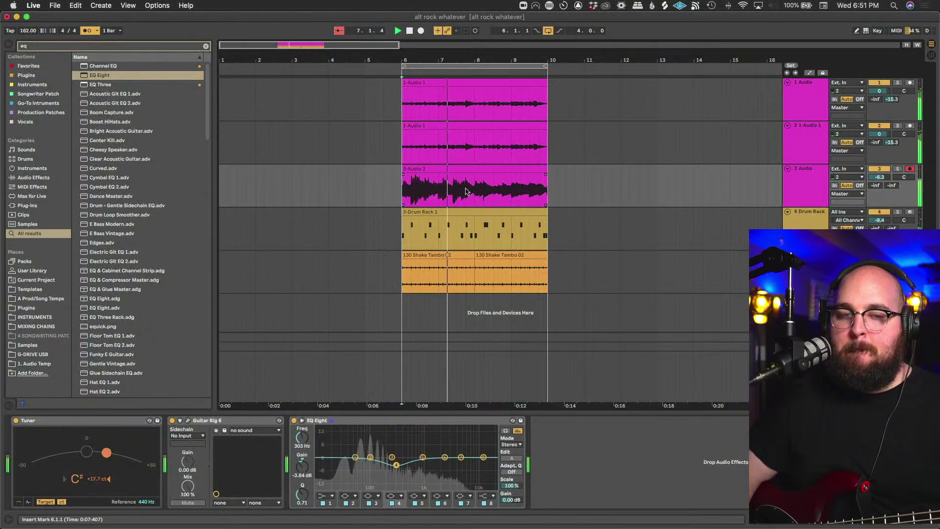
scroll(465, 191, "right", 5)
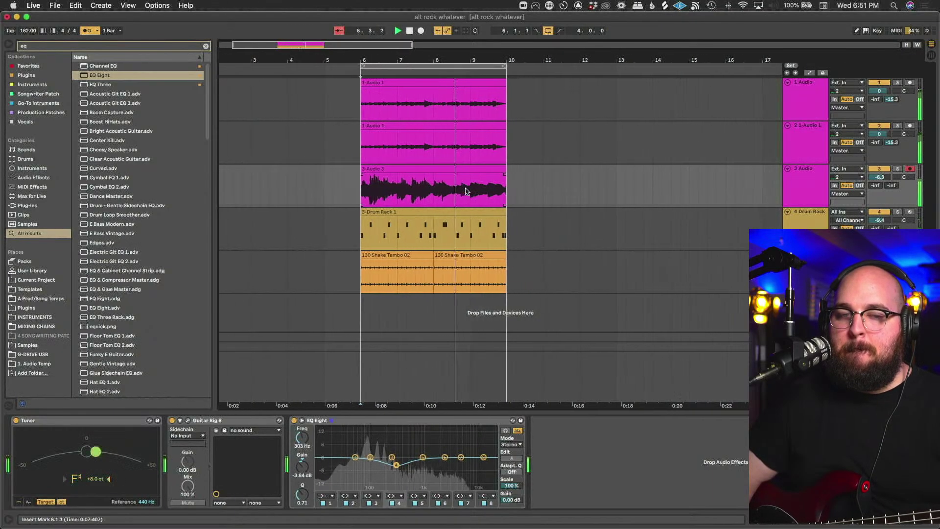
key("space")
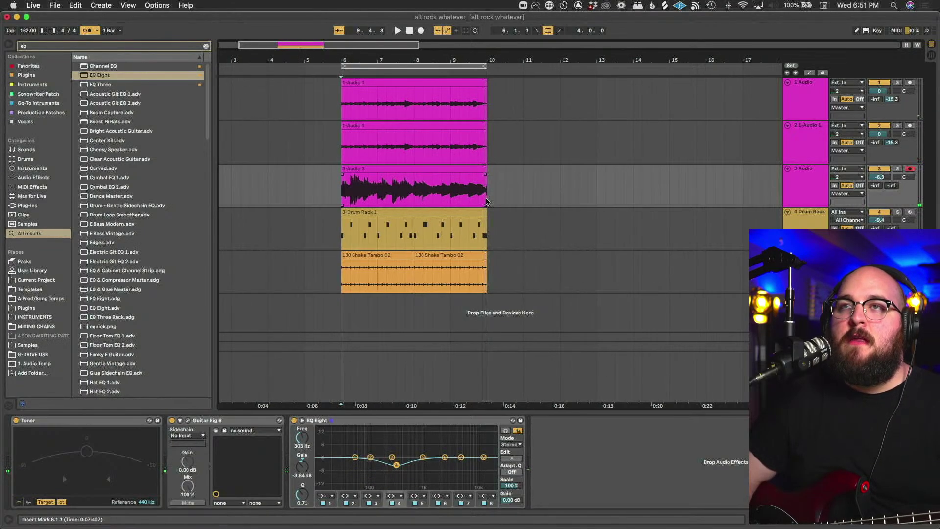
Set the bass track's volume to -8.0 dB while the loop plays, and leave the insert marker after the loop on that track.
left_click(561, 215)
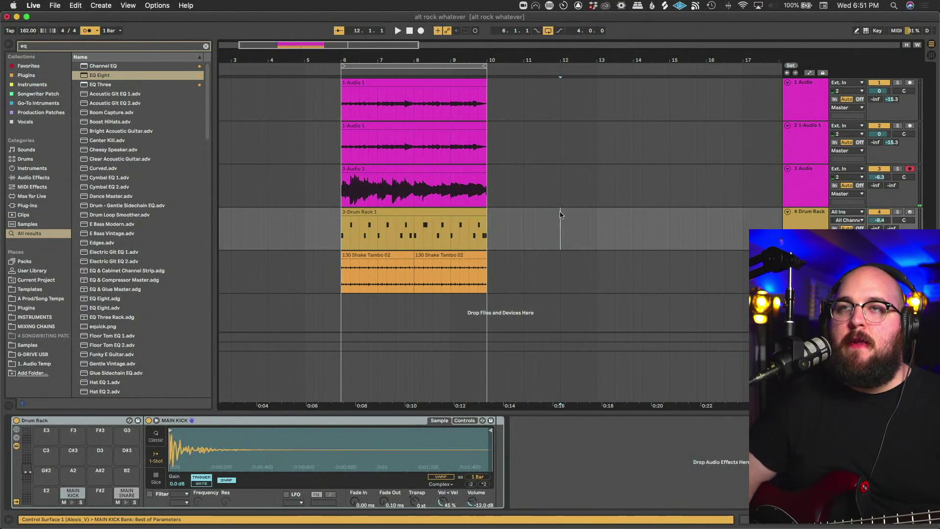
key("plus")
key("plus")
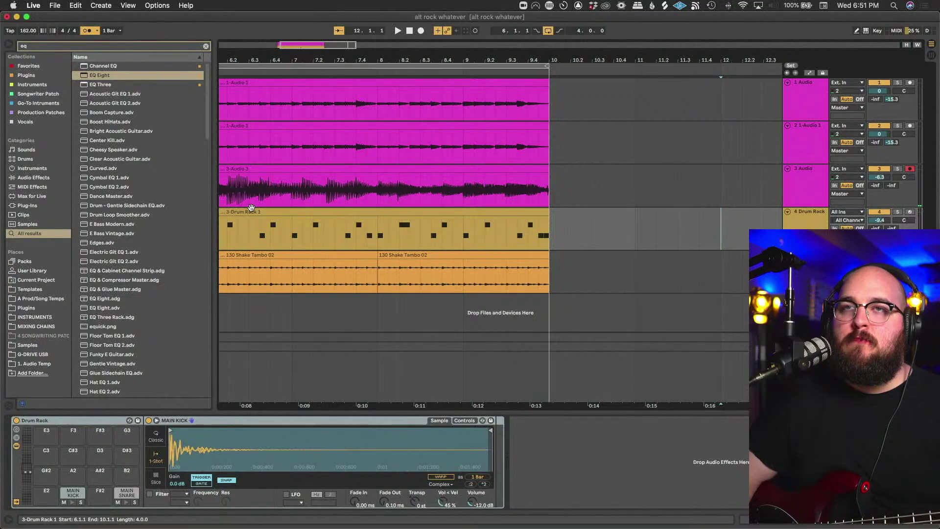
scroll(252, 207, "left", 3)
left_click(476, 178)
key("space")
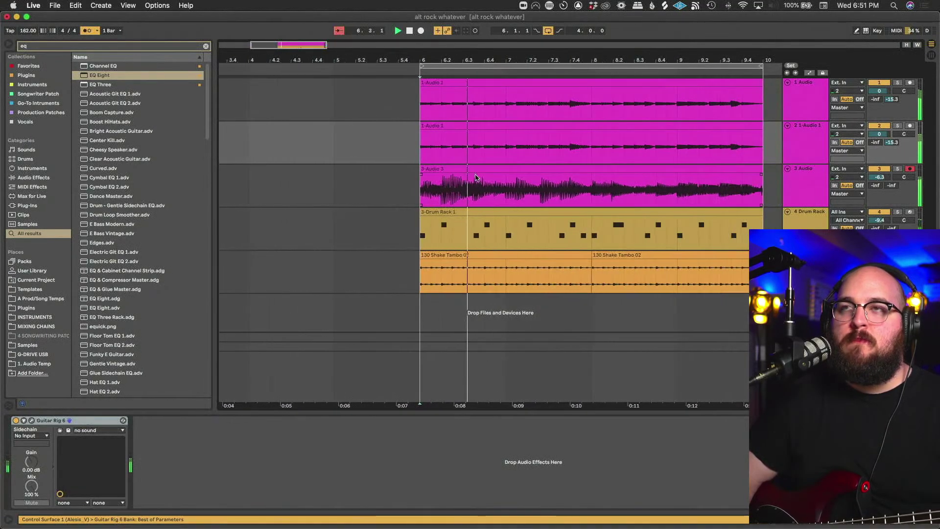
scroll(475, 178, "right", 3)
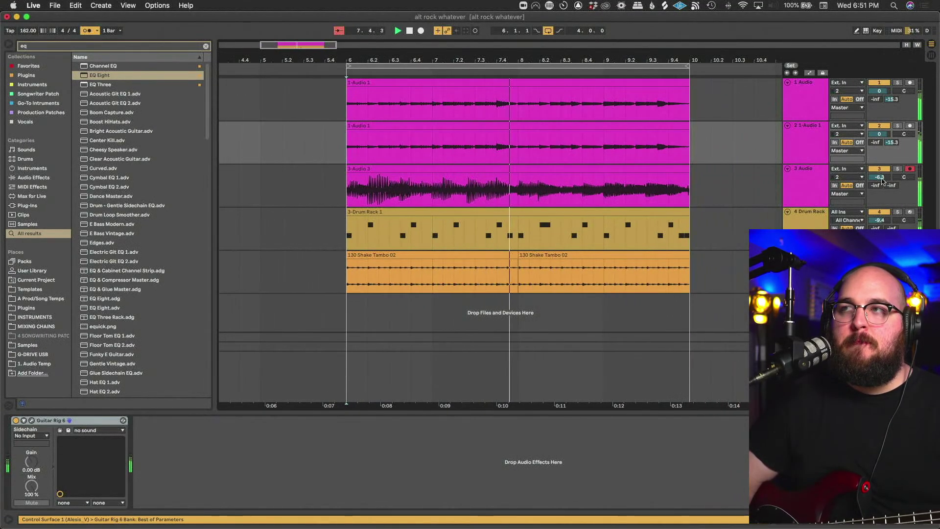
left_click_drag(882, 180, 882, 191)
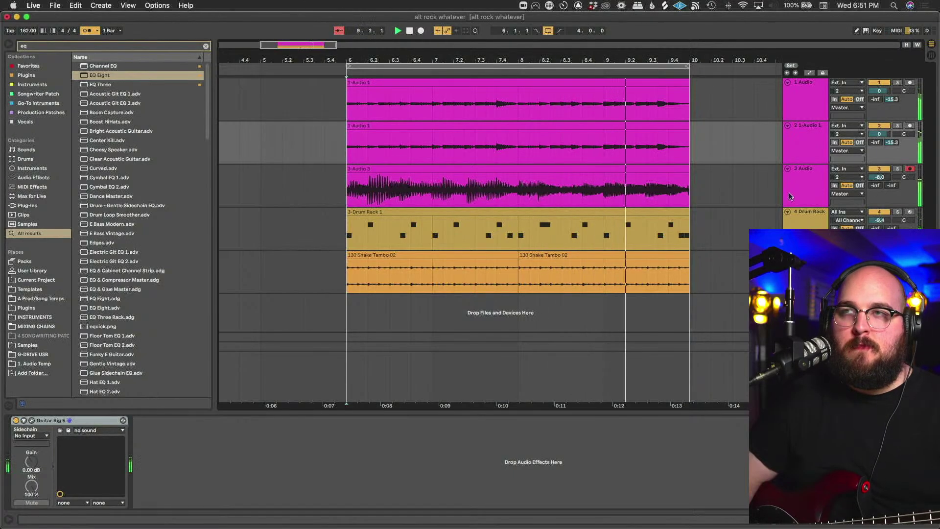
left_click(761, 204)
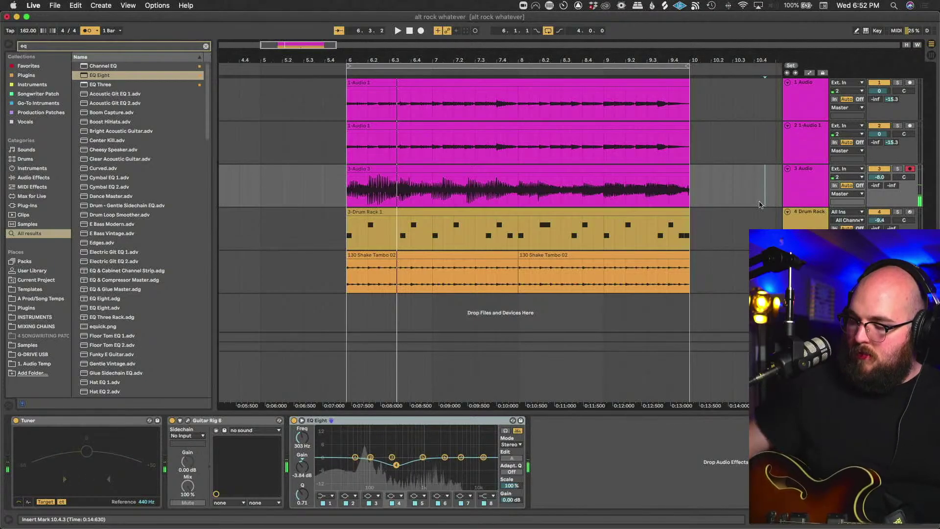
Duplicate the second guitar track and delete the copied guitar clip from the duplicate.
left_click(808, 147)
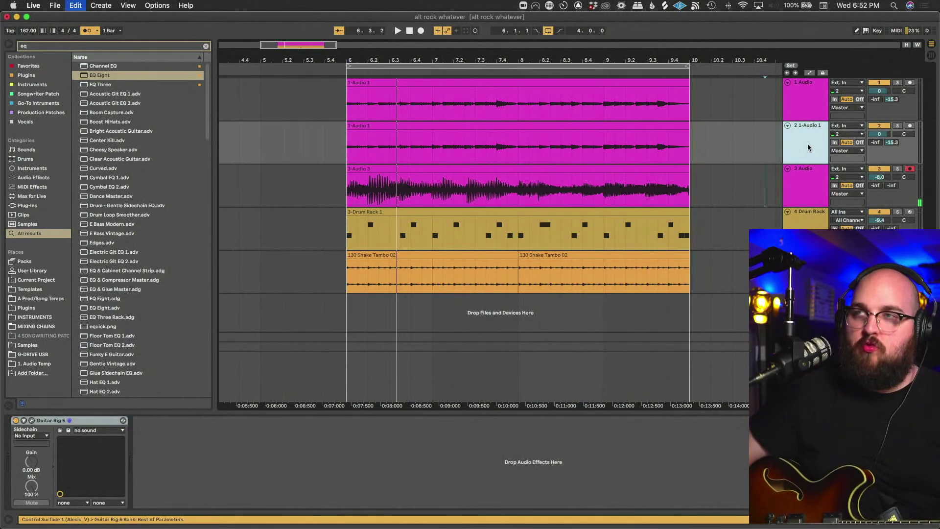
key("super+d")
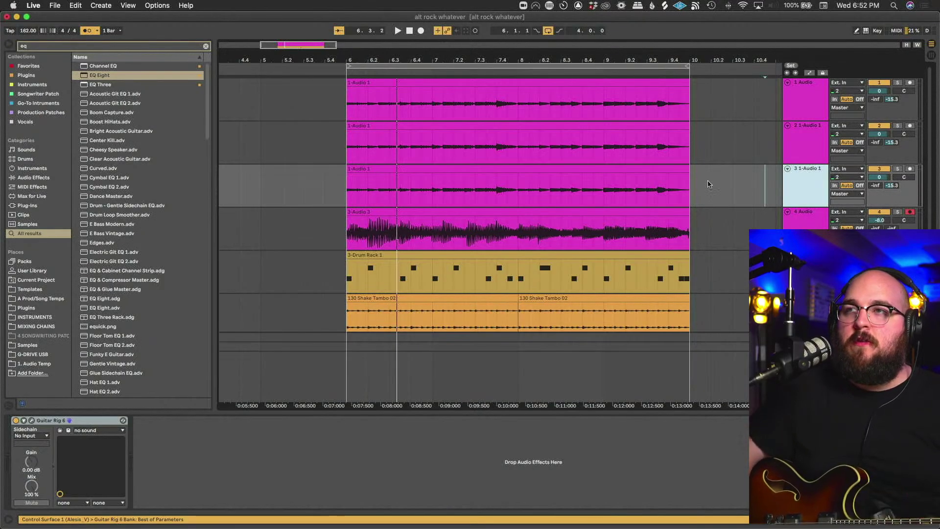
left_click_drag(708, 184, 342, 189)
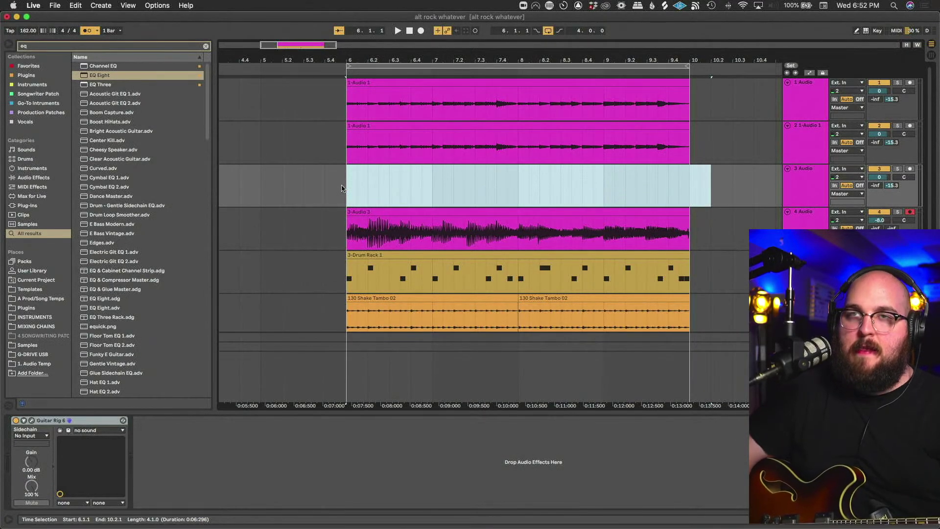
key("Delete")
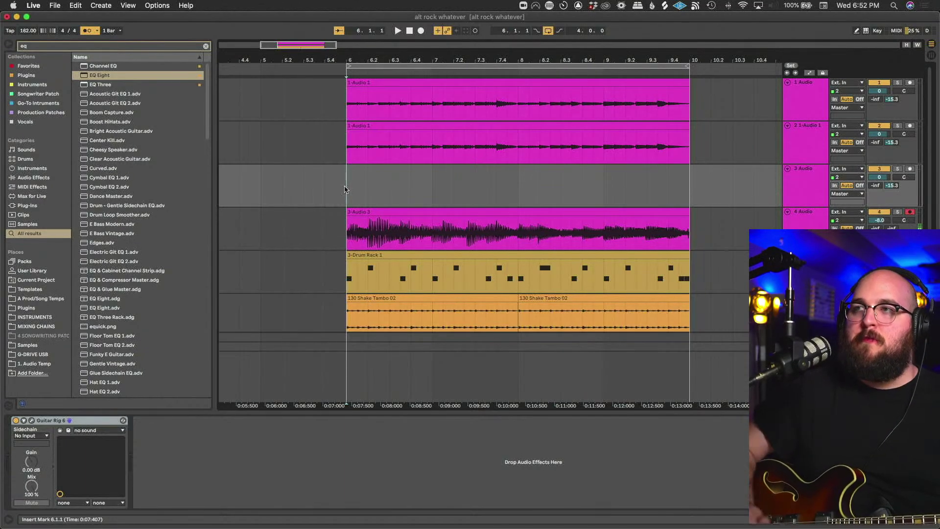
Arm the duplicated guitar track for recording and set its B-Raum send to -inf dB.
left_click(910, 168)
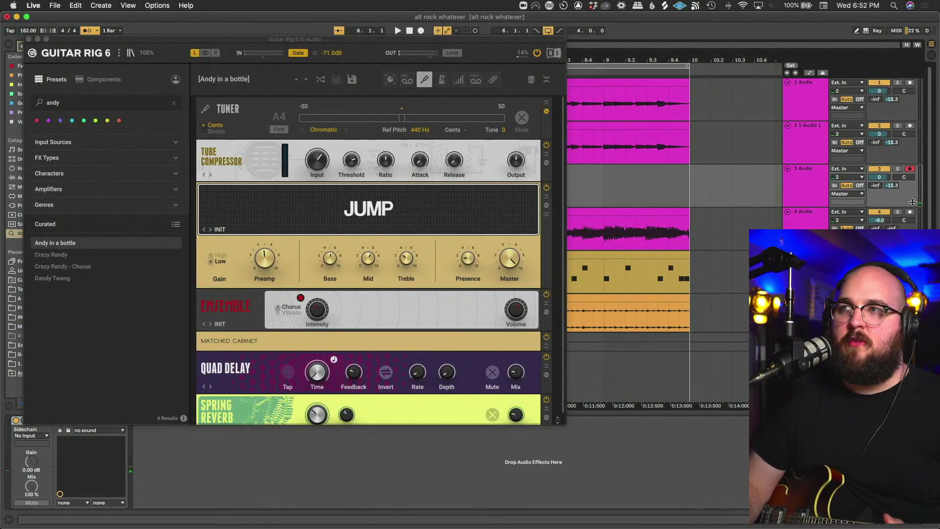
left_click(895, 186)
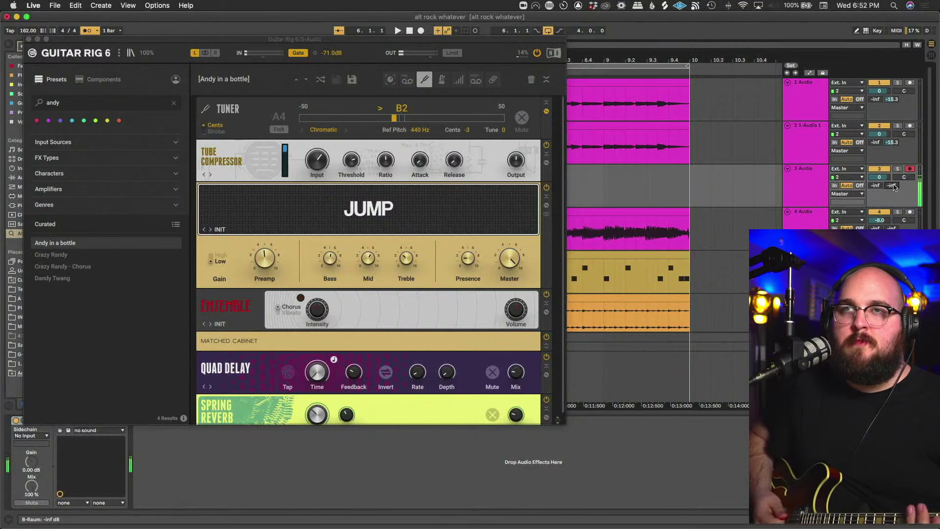
Search the duplicated track's Guitar Rig 6 presets for "foo", try Foo Monkey Ultra, and load Foo Monkey Grat.
left_click(173, 102)
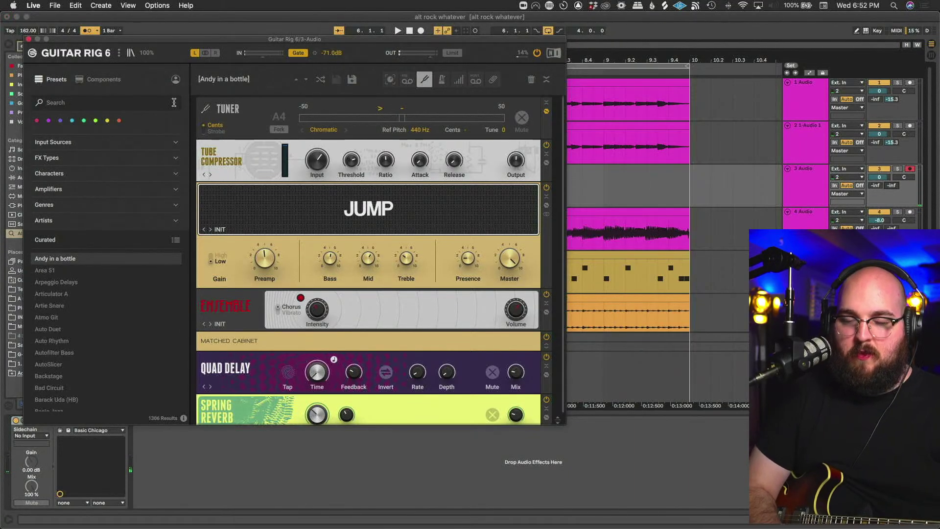
type("foo")
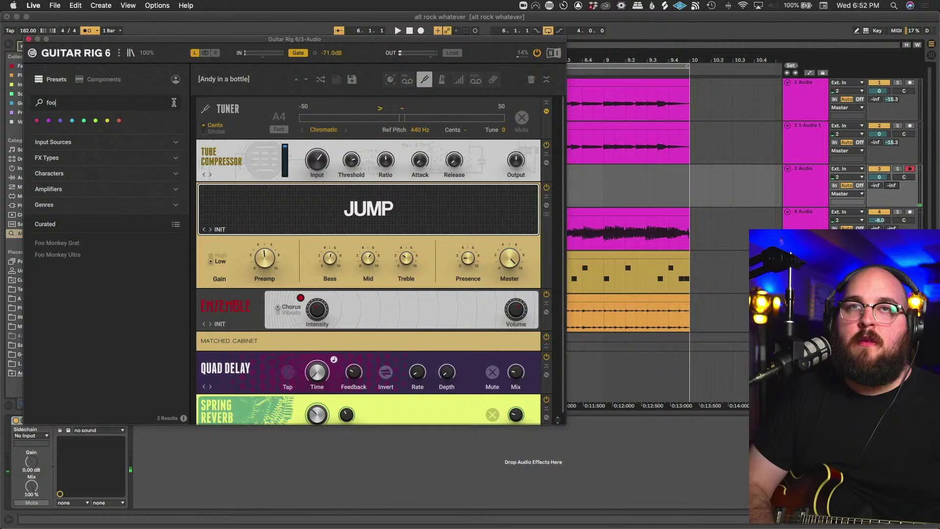
left_click(82, 255)
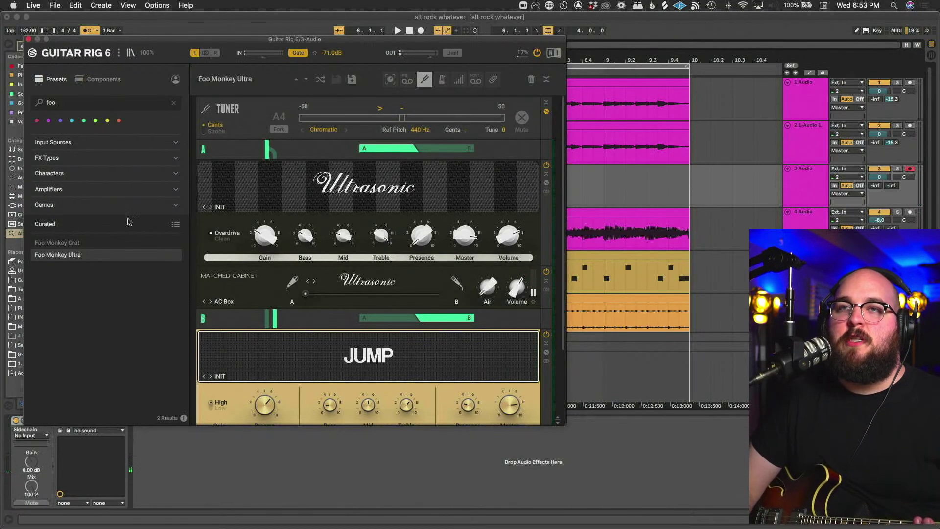
left_click(75, 243)
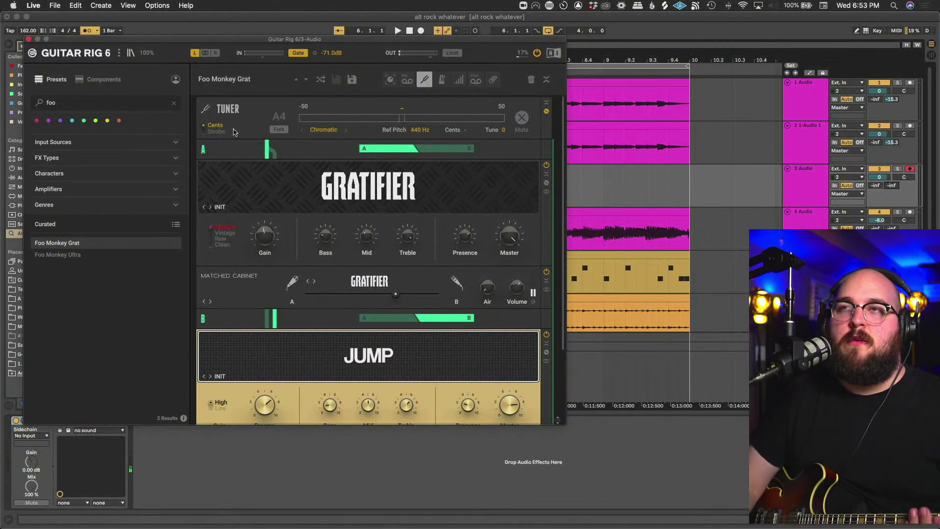
Insert a Noise Gate from the Dynamics components ahead of the Gratifier amp in the Guitar Rig 6 rack.
left_click(100, 79)
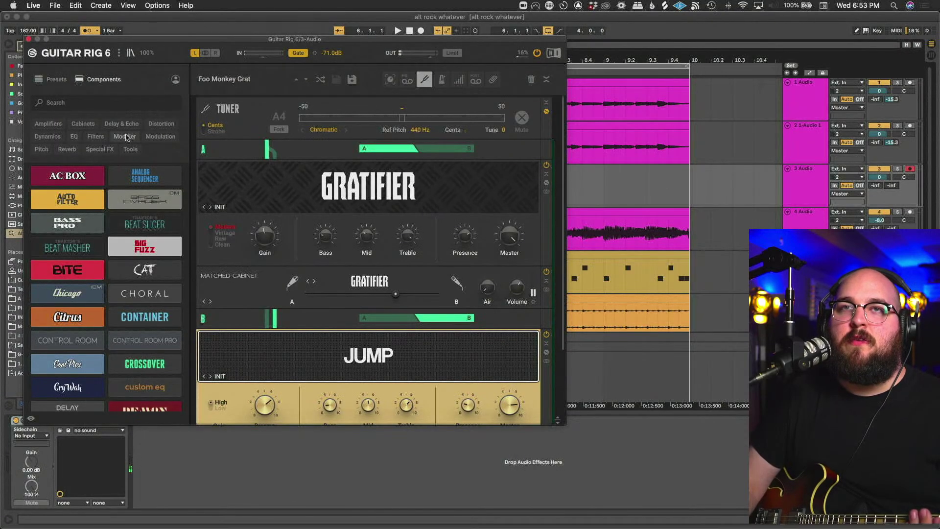
left_click(54, 136)
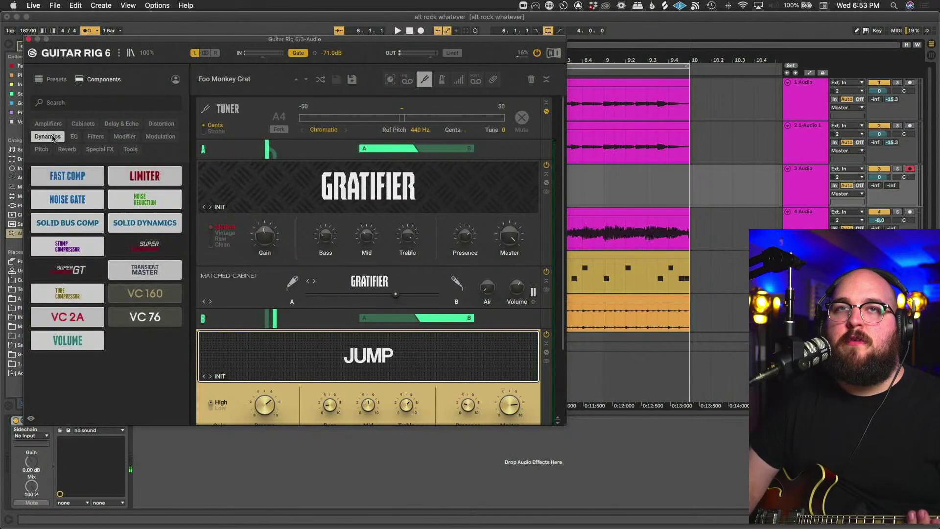
left_click_drag(78, 203, 332, 145)
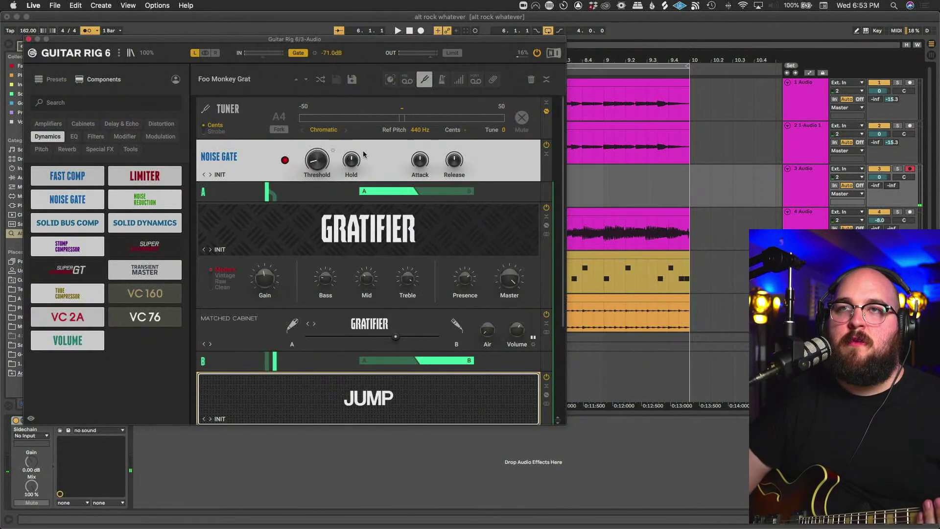
Adjust the Noise Gate's hold, set its release to 0.001 s and threshold to -51.9 dB, and close the plugin window.
mouse_move(458, 165)
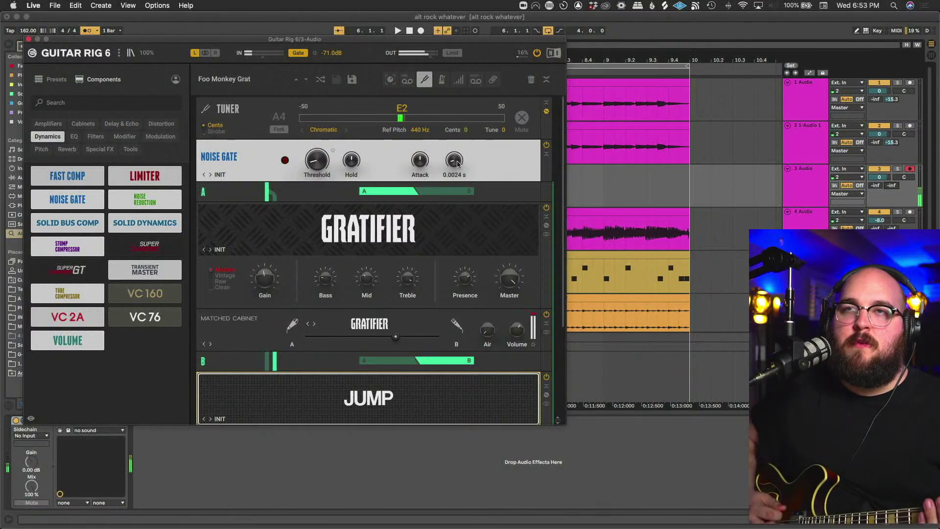
left_click_drag(358, 164, 354, 165)
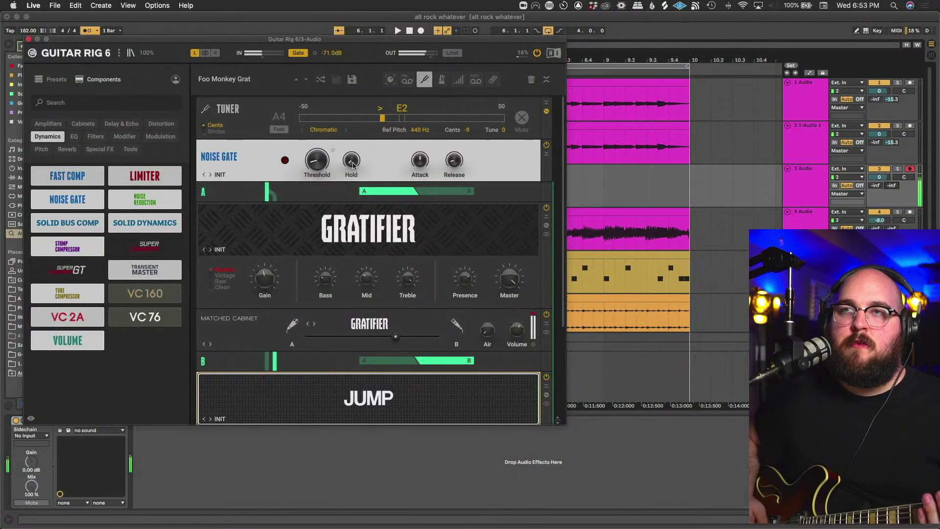
mouse_move(454, 164)
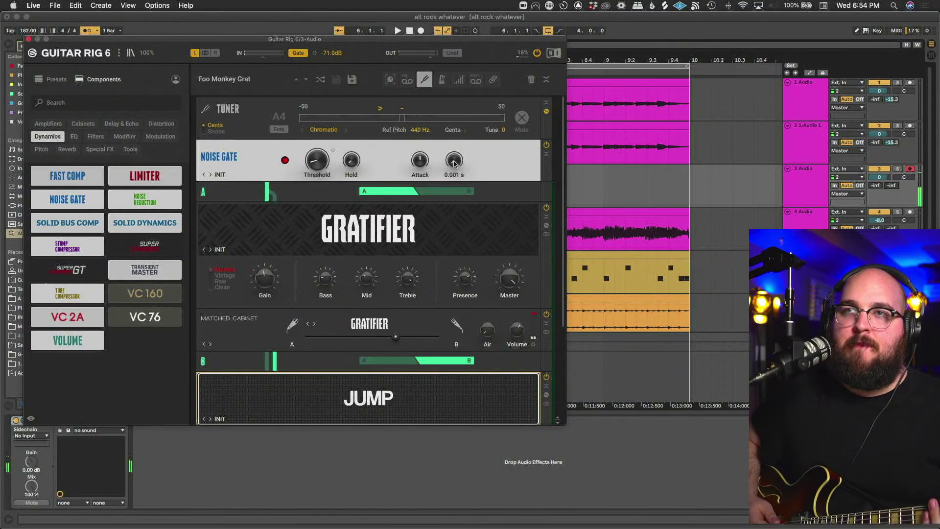
mouse_move(317, 165)
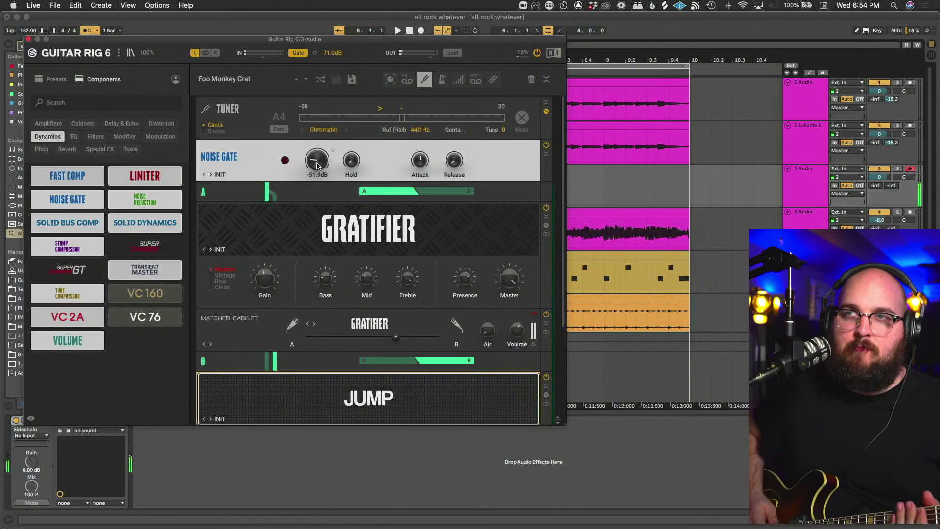
left_click(29, 40)
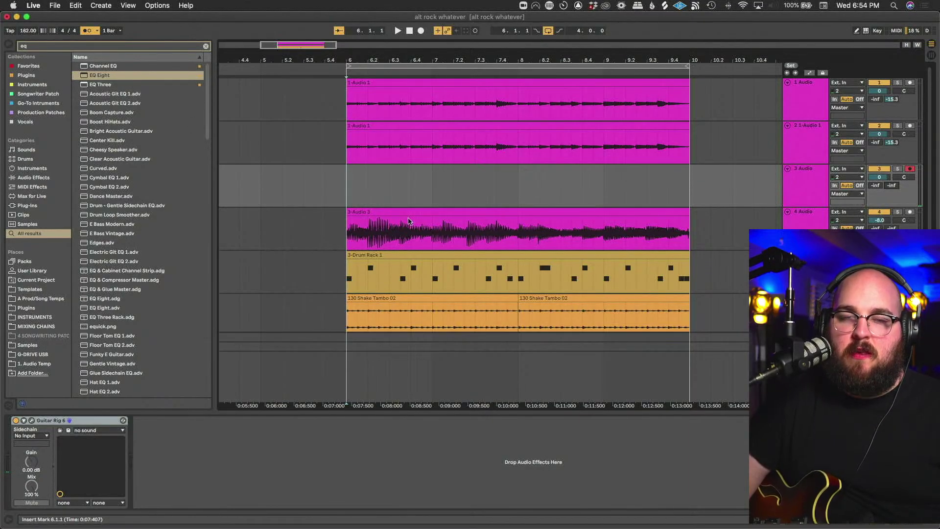
Lower the third guitar track's volume to -10.2 dB while the loop plays, and stop playback.
key("minus")
key("space")
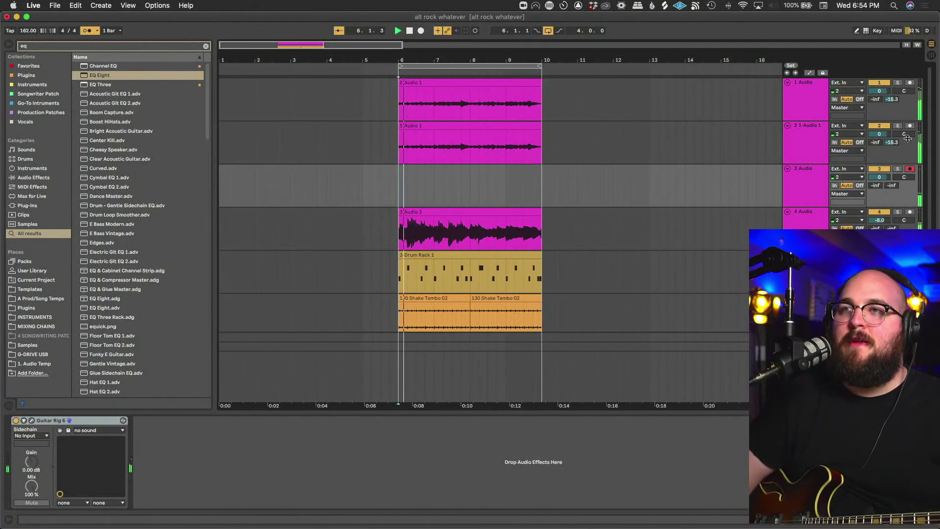
left_click_drag(879, 177, 879, 195)
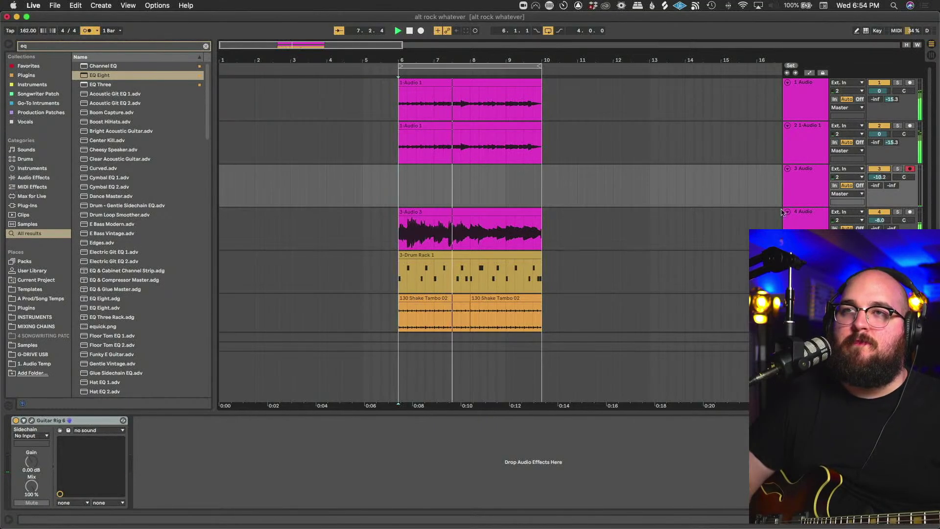
key("space")
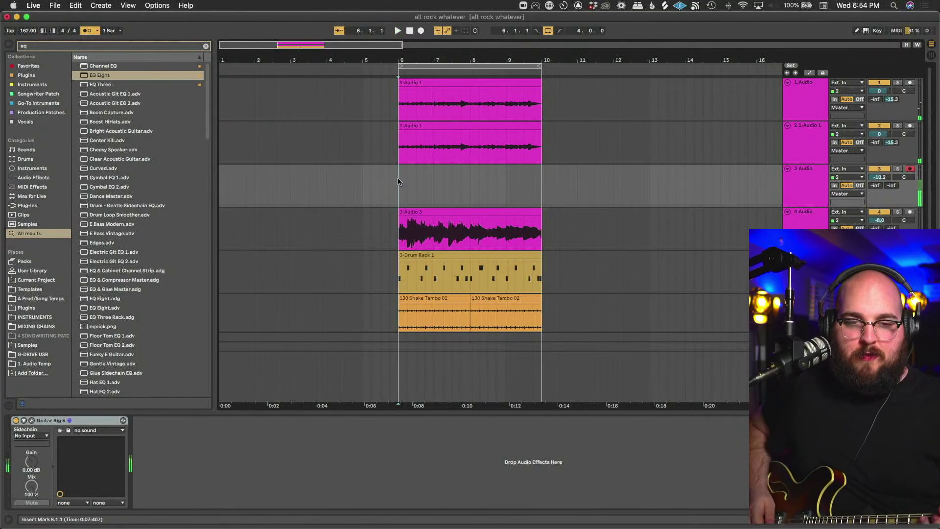
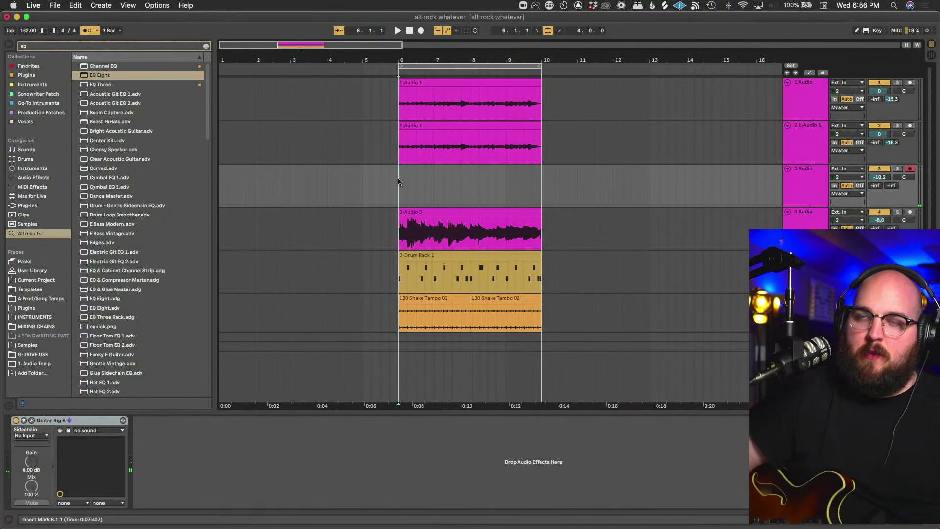
Record the new guitar part on the armed third track over the loop from bar 6, and dismiss the disk space notification.
key("F9")
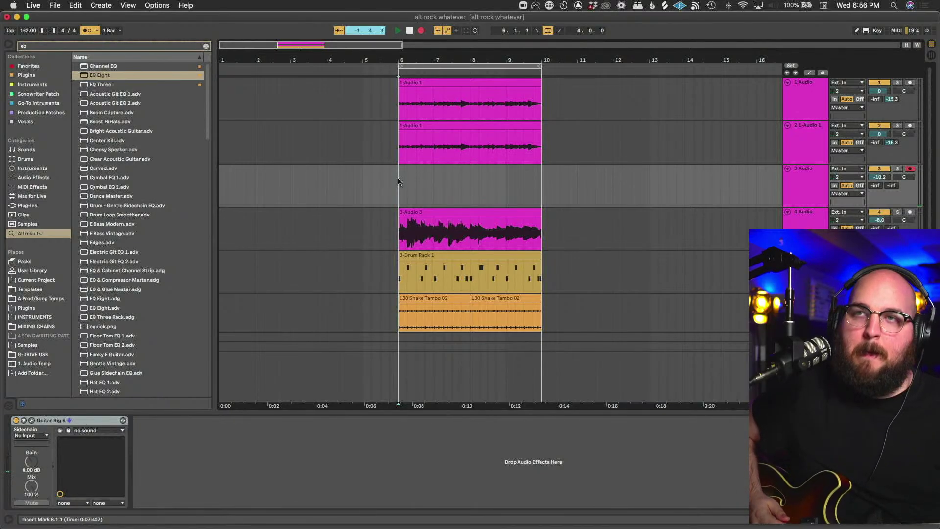
key("space")
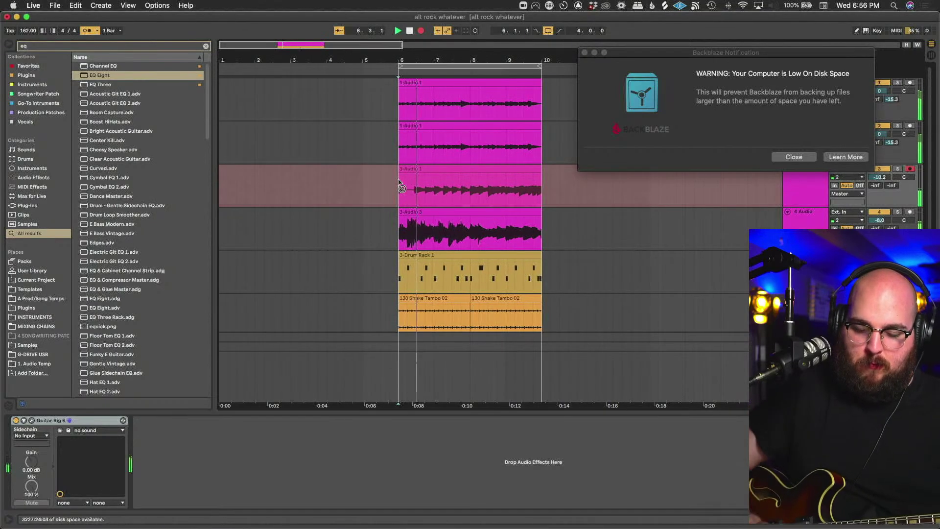
left_click(794, 157)
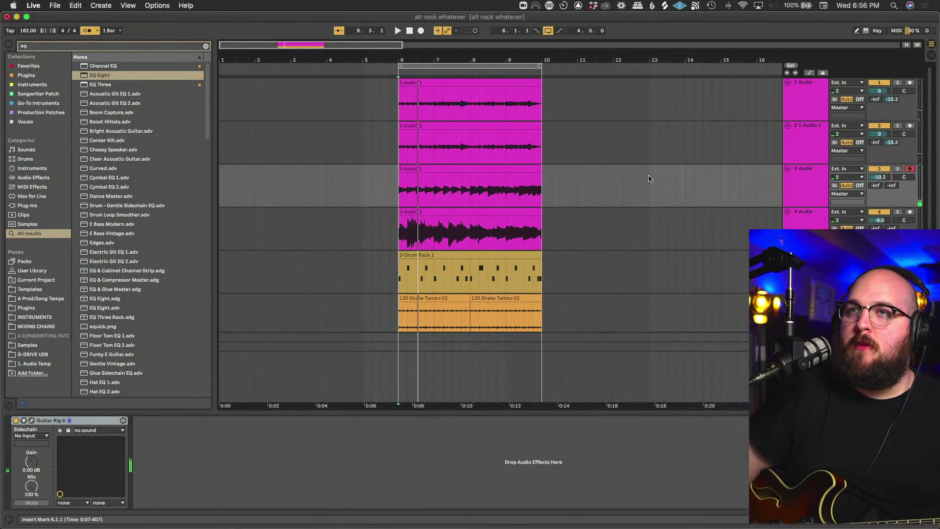
Duplicate the third guitar track with its recorded clip directly below the original.
left_click(813, 189)
key("super+c")
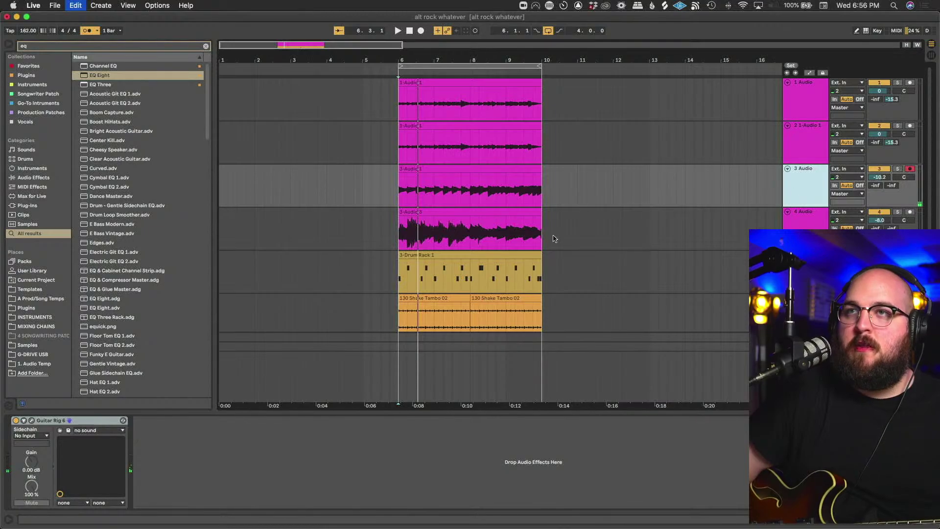
key("super+v")
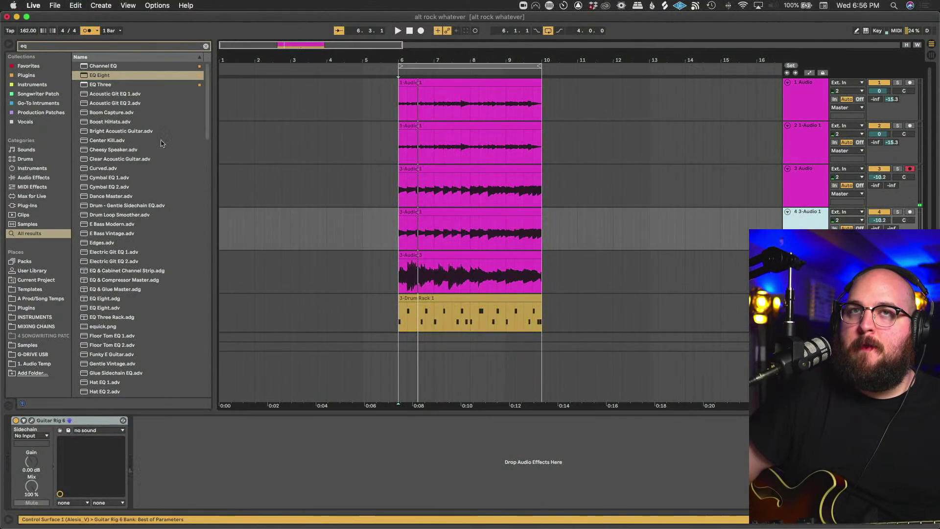
Search the browser for "util" and add the Utility effect after Guitar Rig 6 on the third guitar track.
left_click(206, 45)
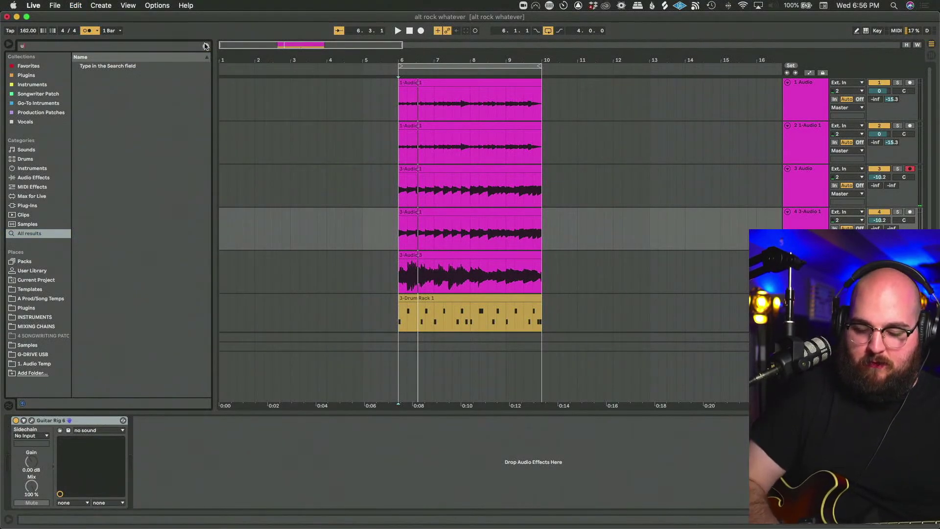
type("util")
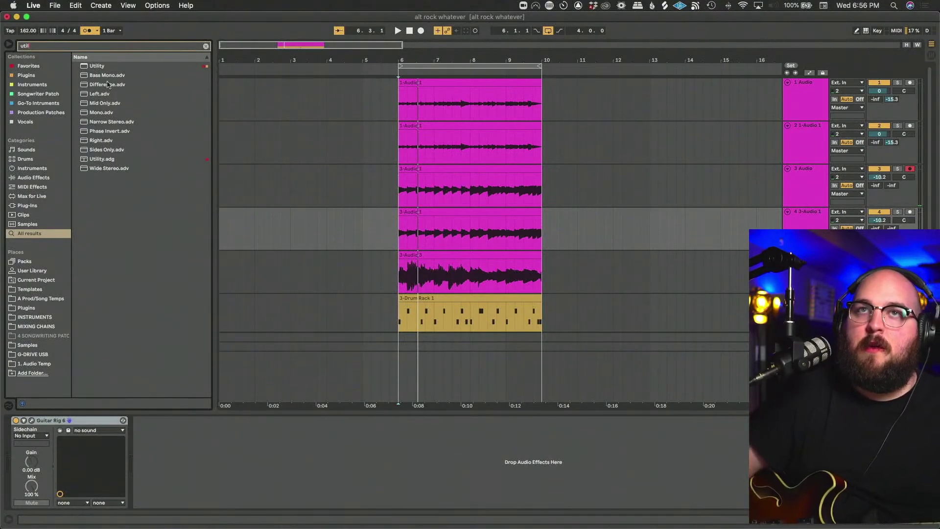
left_click_drag(102, 72, 808, 194)
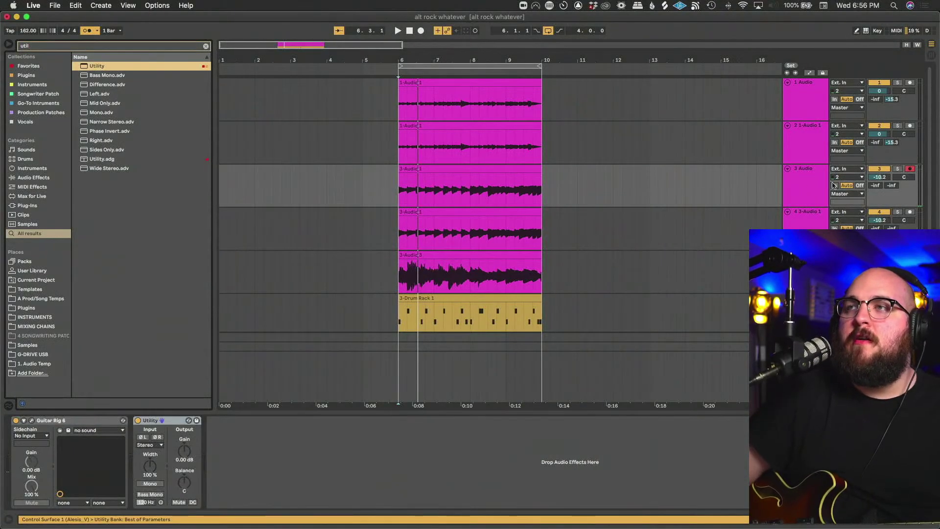
Solo the third guitar track, compare Utility's mono and stereo sound during playback, and leave Mono switched on.
left_click(898, 169)
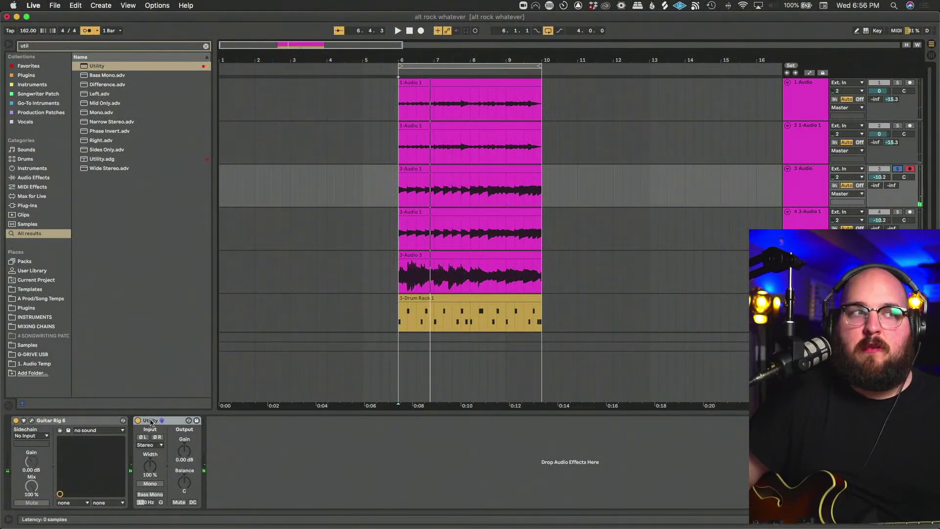
left_click(150, 484)
key("space")
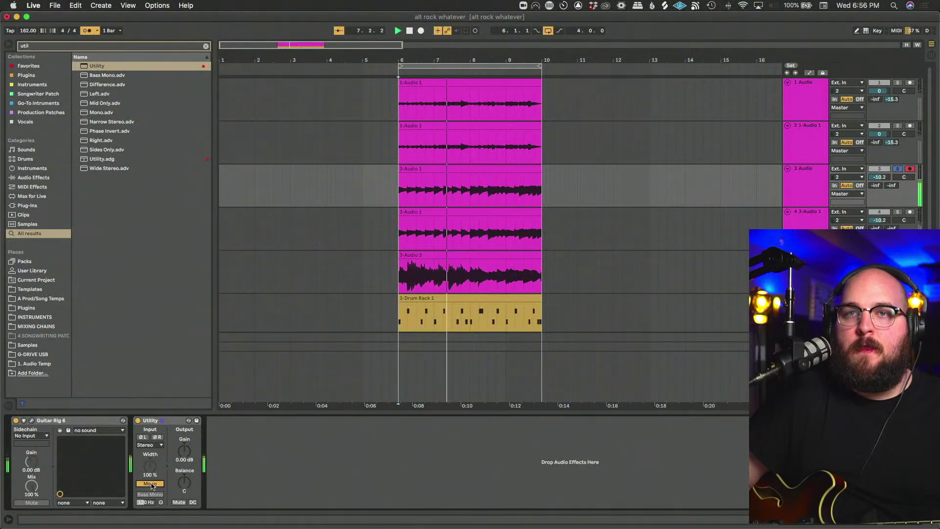
left_click(150, 484)
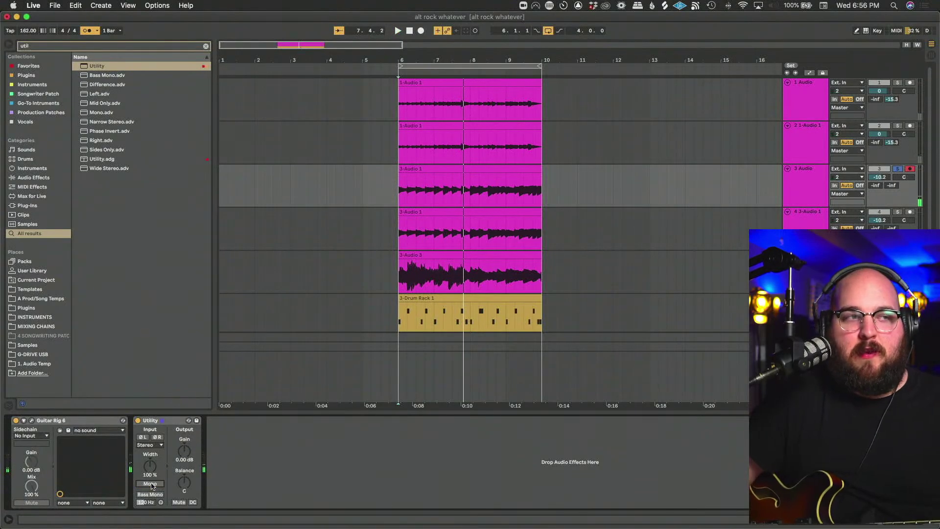
key("space")
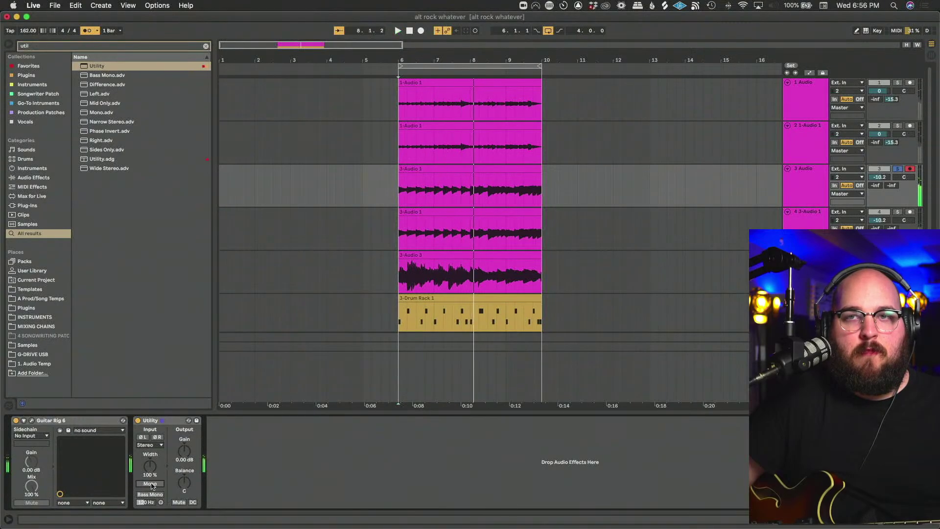
left_click(150, 484)
key("space")
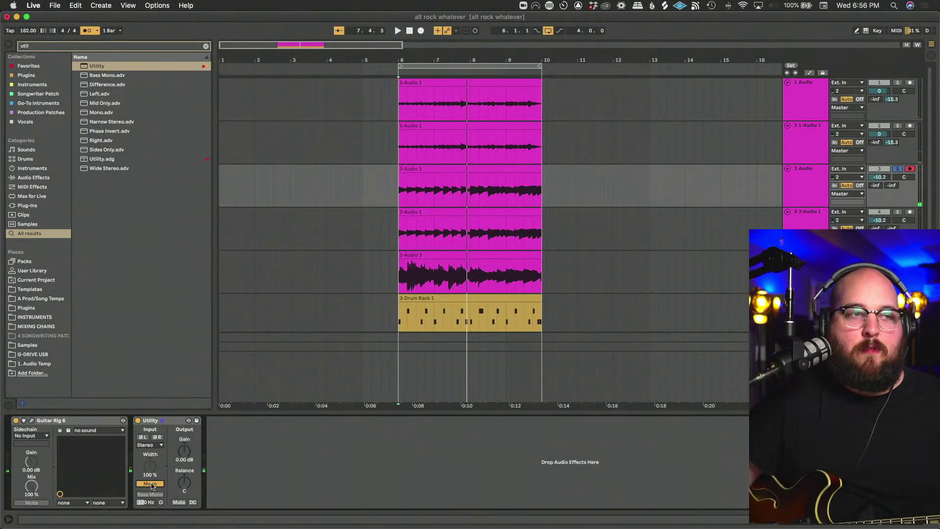
Copy the mono Utility device from the third guitar track to its duplicate on track 4.
left_click(815, 187)
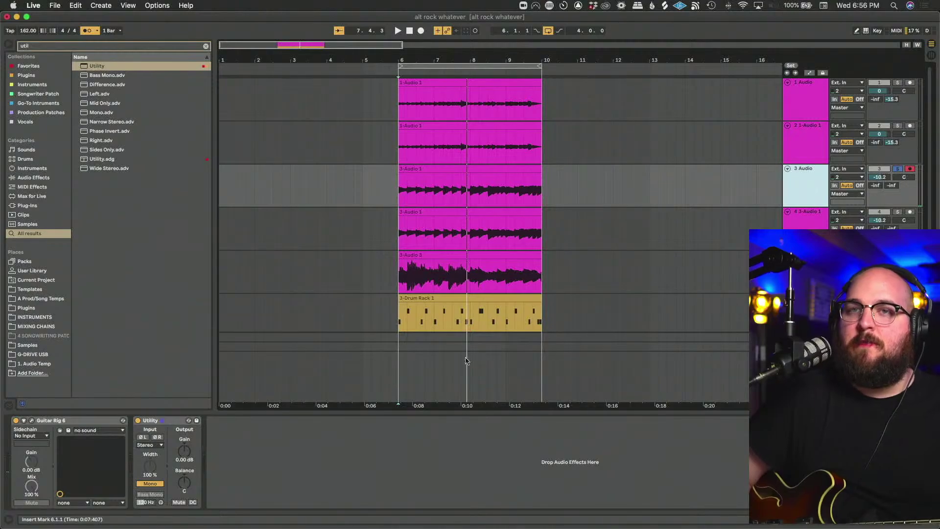
left_click(172, 421)
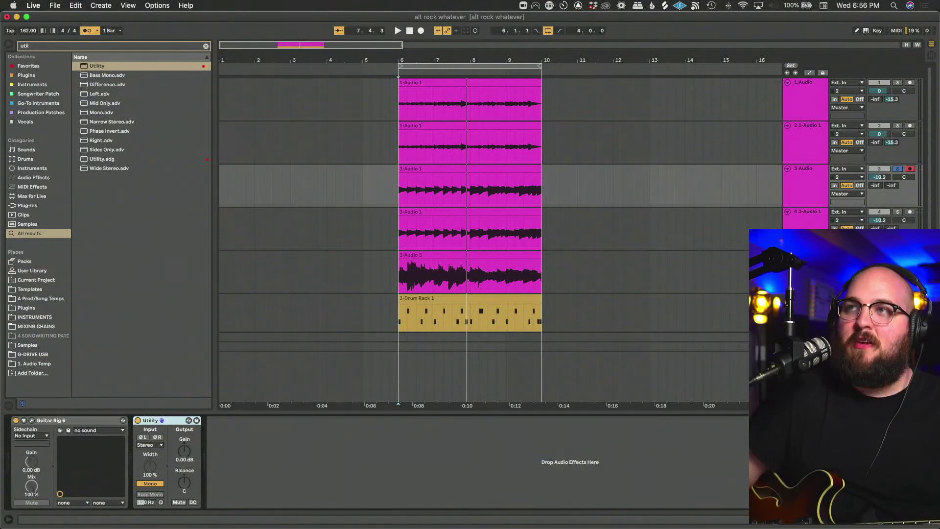
key("Down")
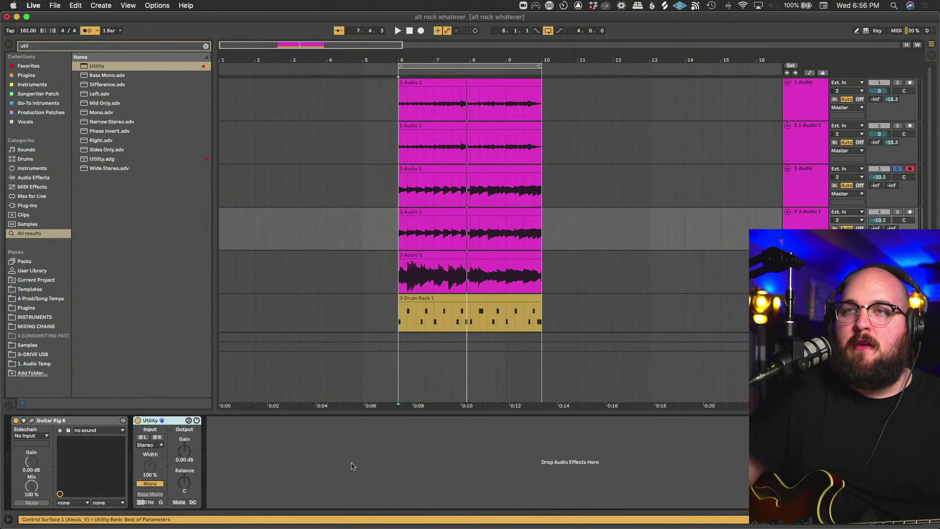
Pan the third guitar track to 50L and its duplicate to 50R, and play both soloed from bar 6.
left_click_drag(909, 225, 909, 222)
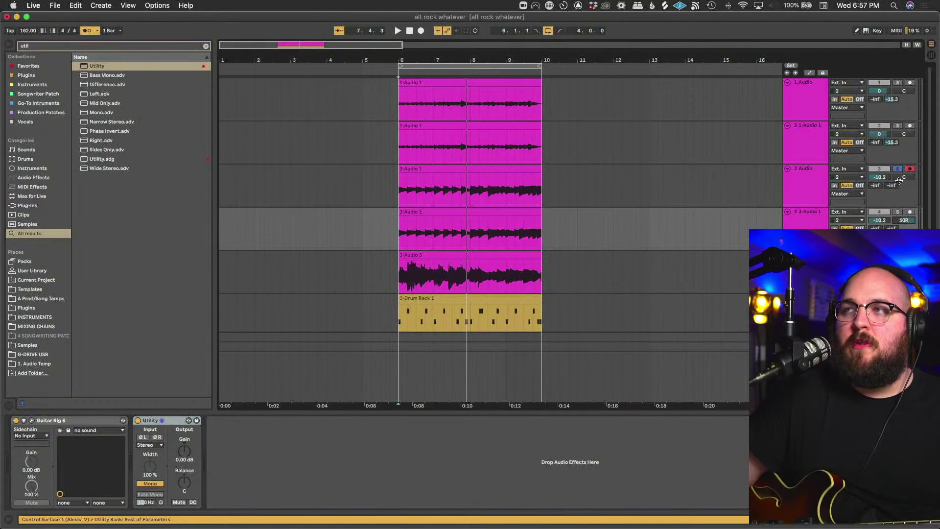
left_click_drag(901, 177, 901, 182)
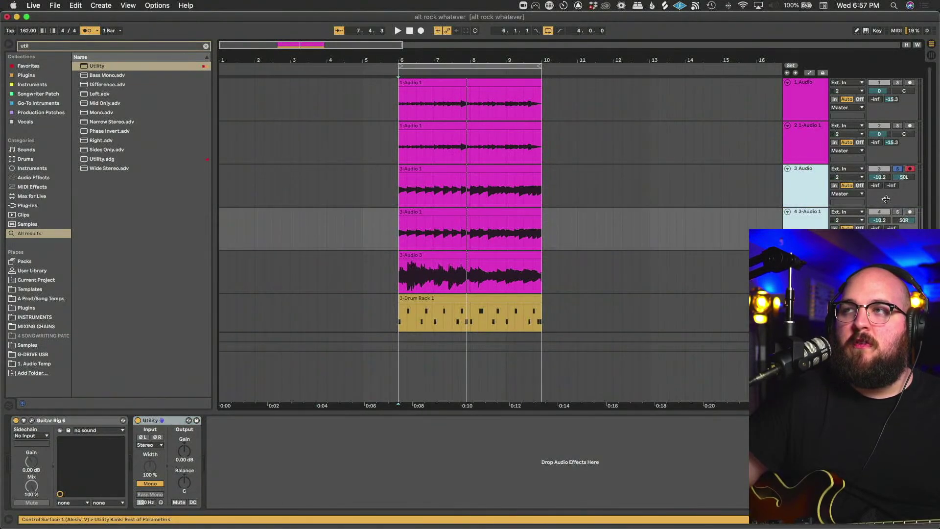
left_click(399, 190)
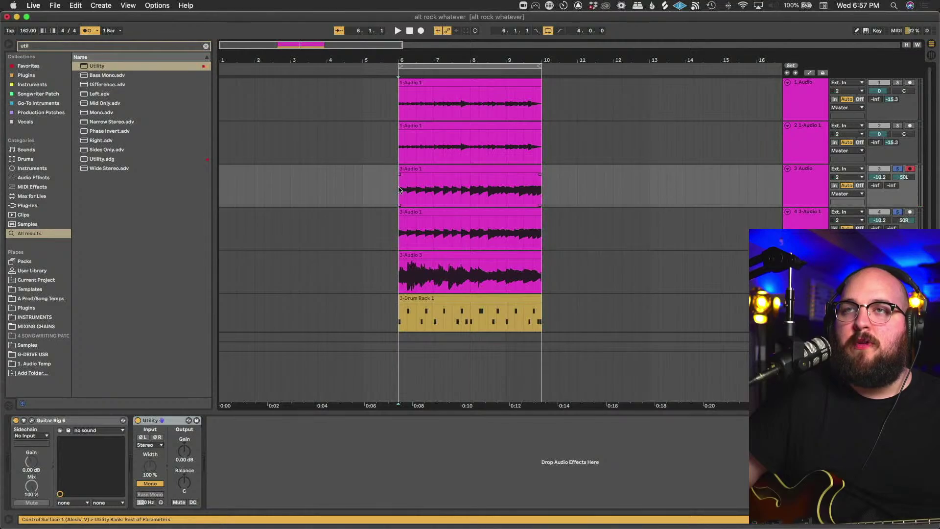
key("space")
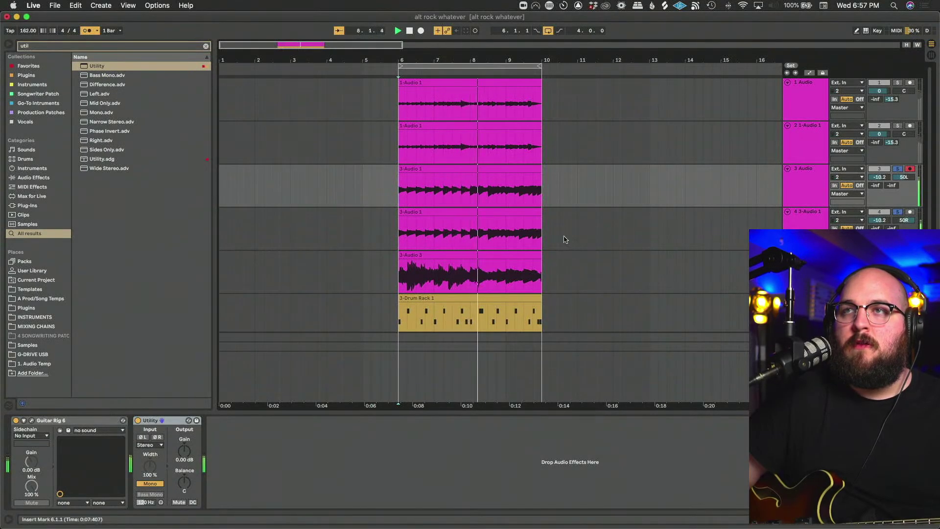
Delete the copied guitar clip from track 4 and arm that track for recording instead of track 3.
left_click_drag(561, 237, 358, 250)
key("Delete")
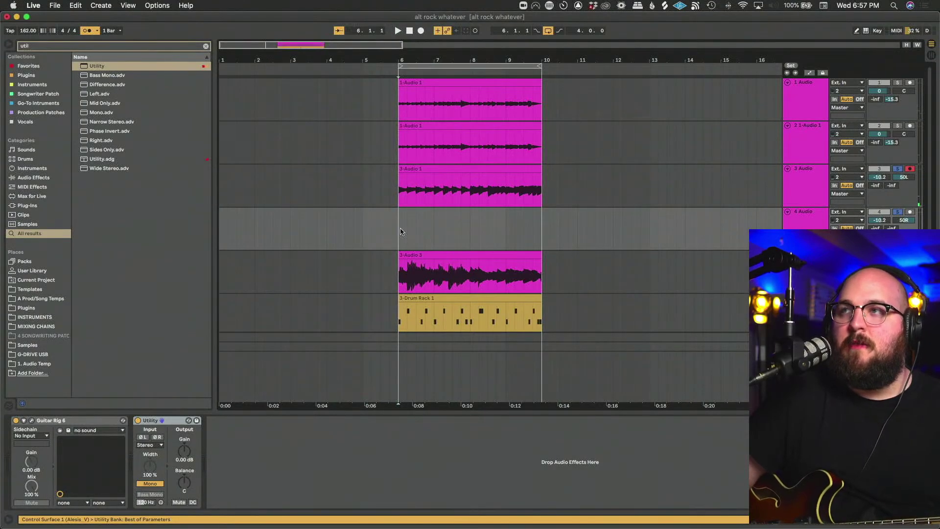
left_click(910, 212)
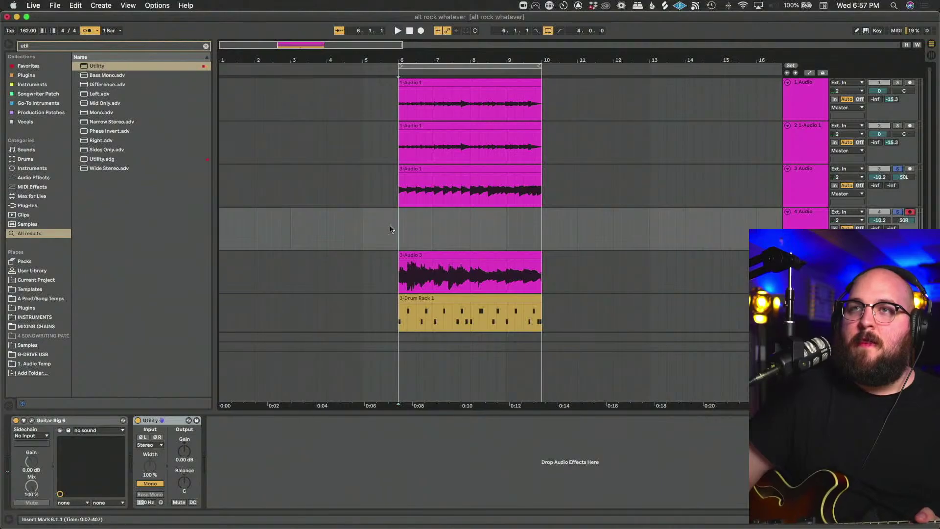
left_click(904, 224)
key("u")
left_click(788, 212)
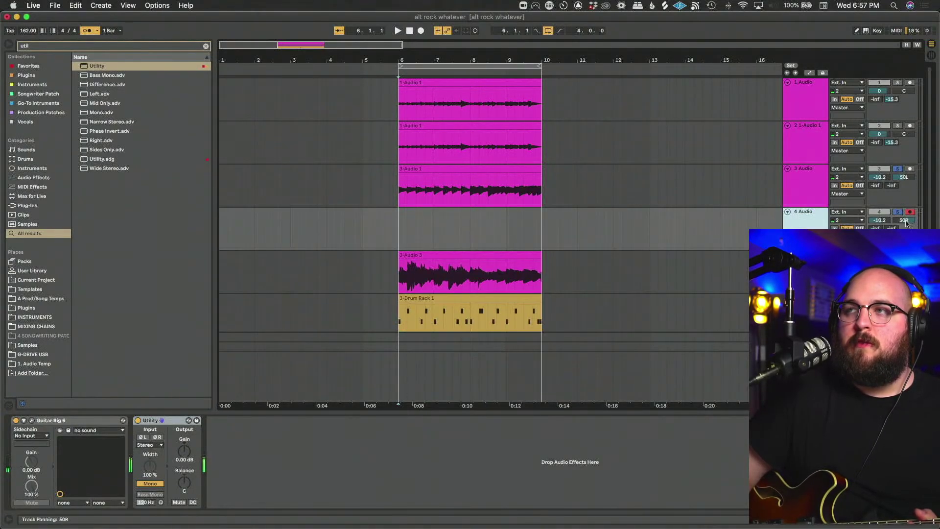
Record a second take of the guitar part on track 4 from bar 6 to bar 10.
key("Delete")
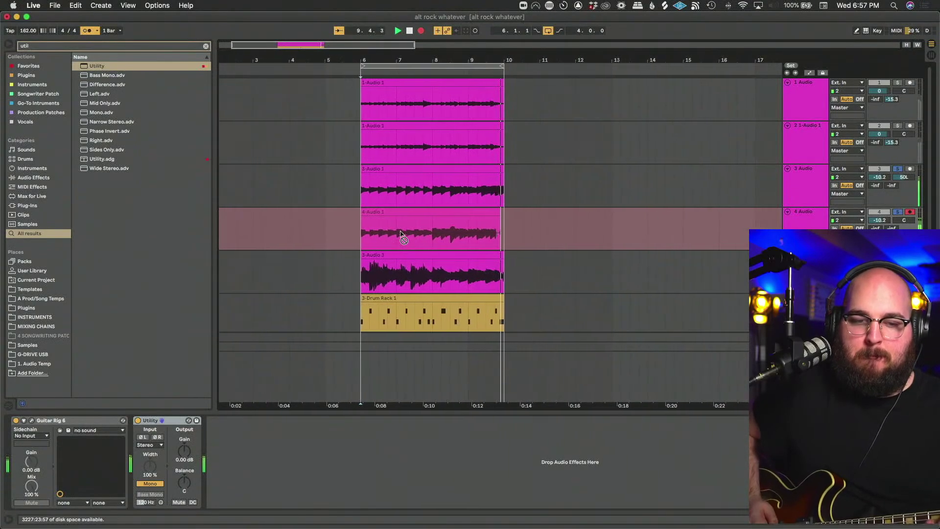
key("space")
left_click(614, 253)
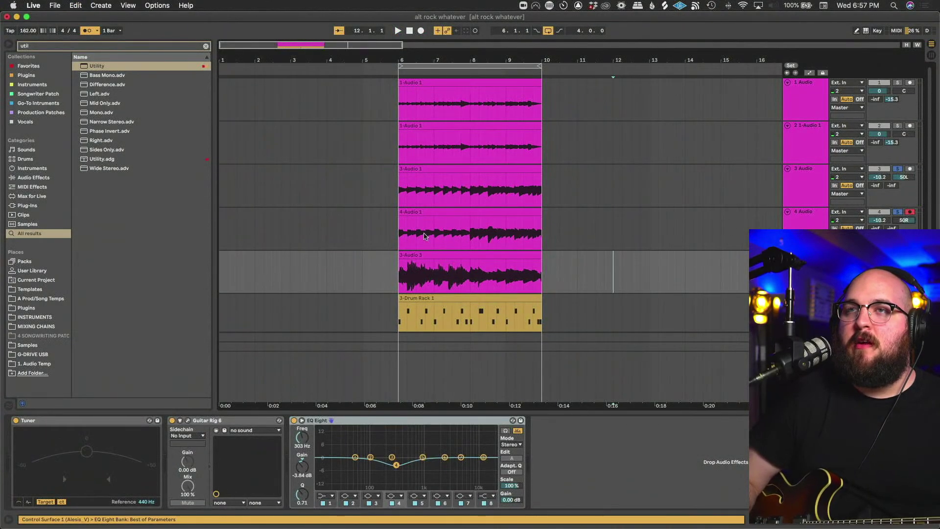
Play the soloed guitar takes on tracks 3 and 4 from bar 6 to check the double-tracking.
left_click(403, 190)
key("space")
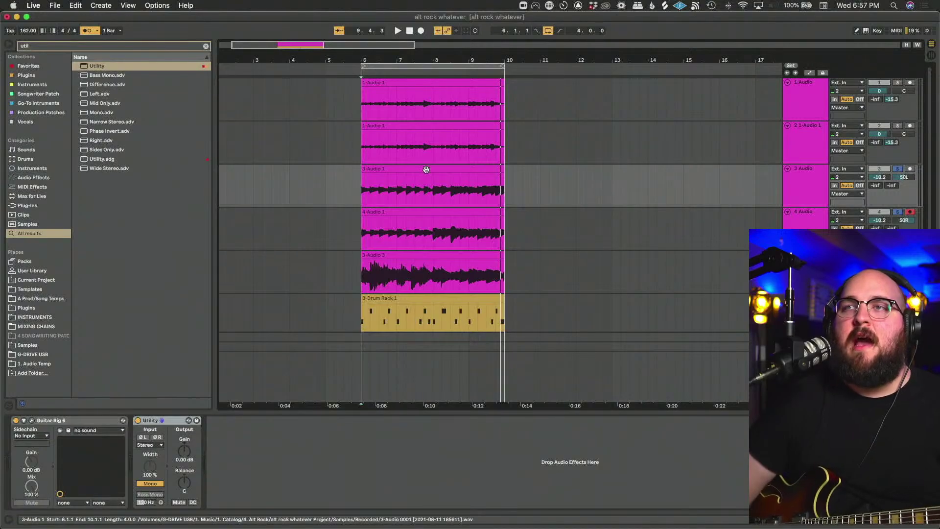
left_click(363, 195)
key("space")
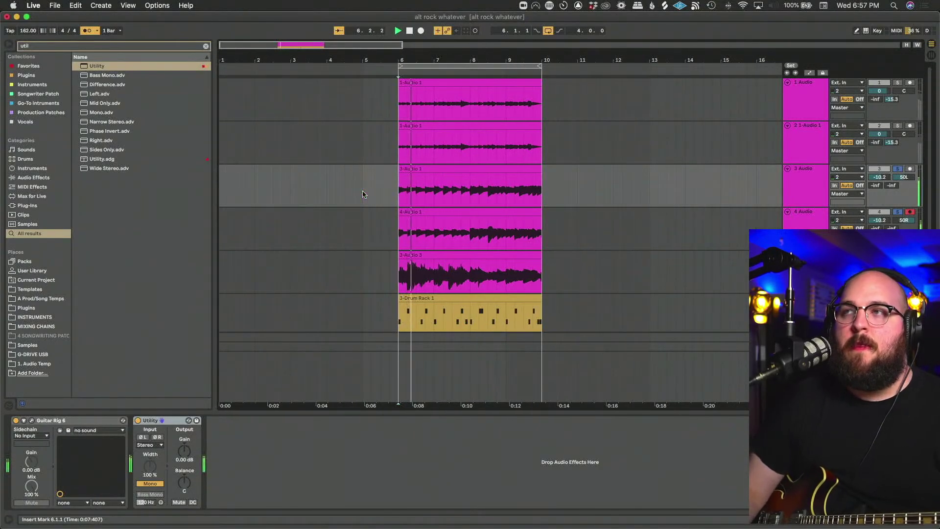
Unsolo guitar tracks 3 and 4 and lower both volumes to -19.4 dB.
left_click(897, 168)
left_click(900, 212)
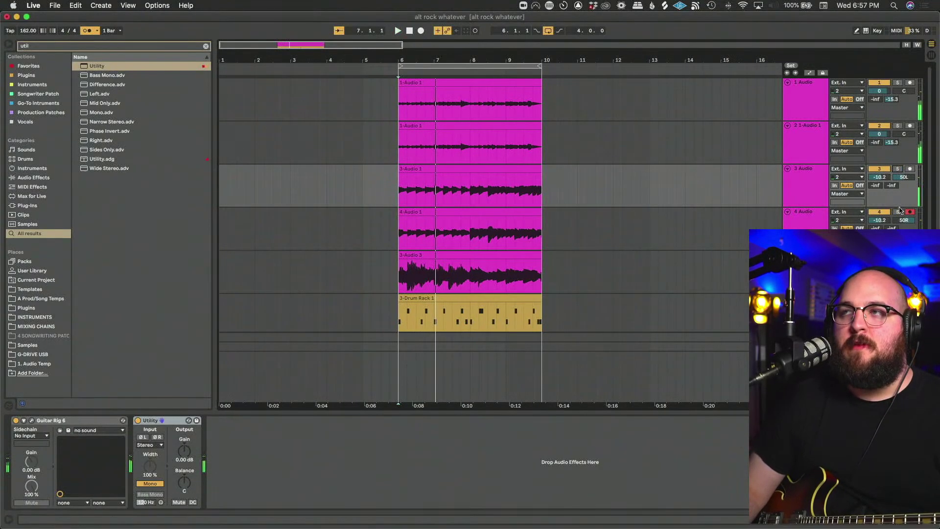
left_click(810, 195)
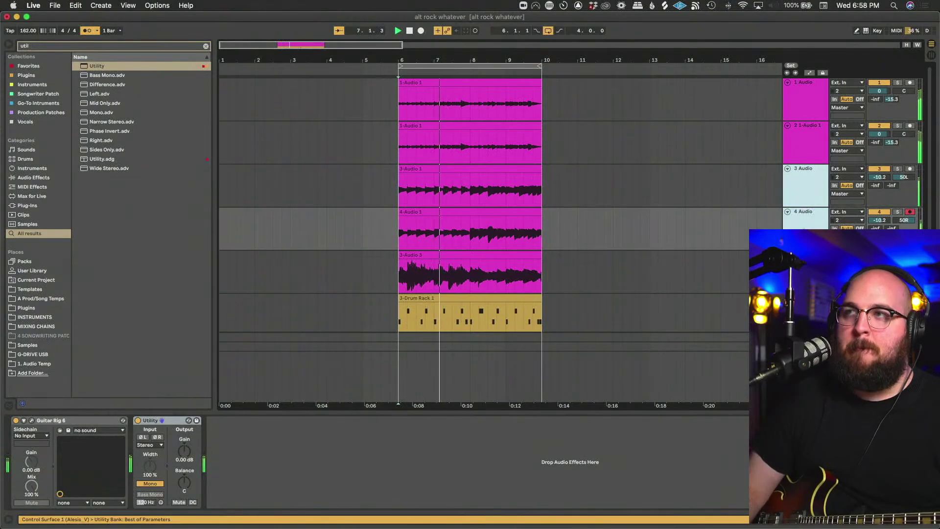
left_click_drag(880, 220, 880, 242)
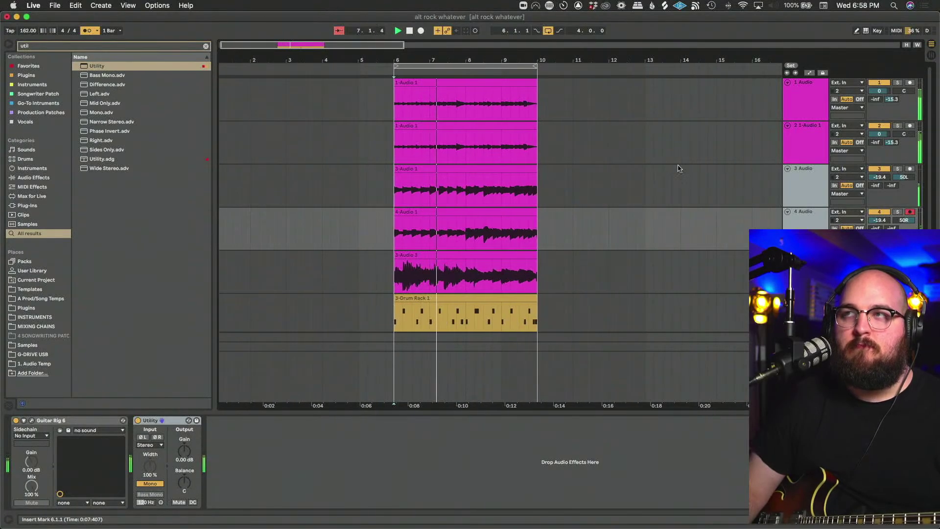
Solo the first guitar track during playback and group the first two guitar tracks together.
left_click(734, 143)
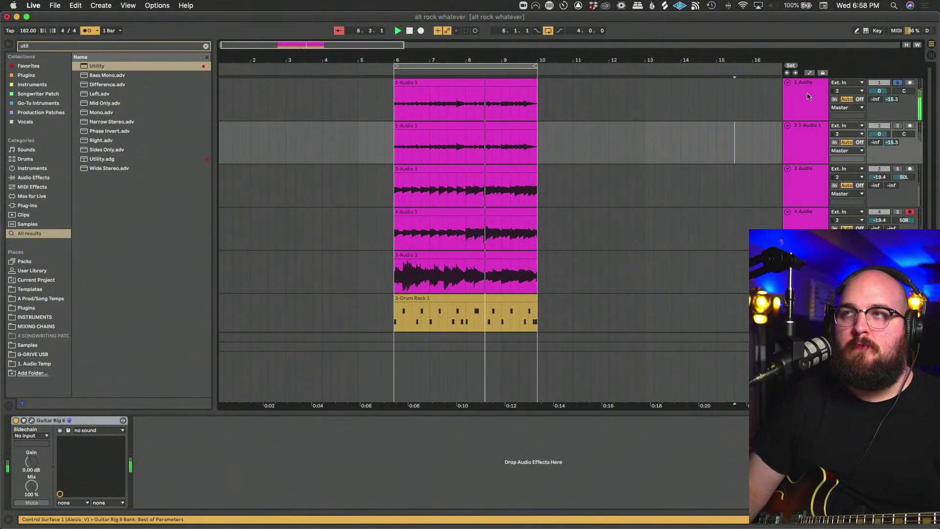
left_click(822, 141)
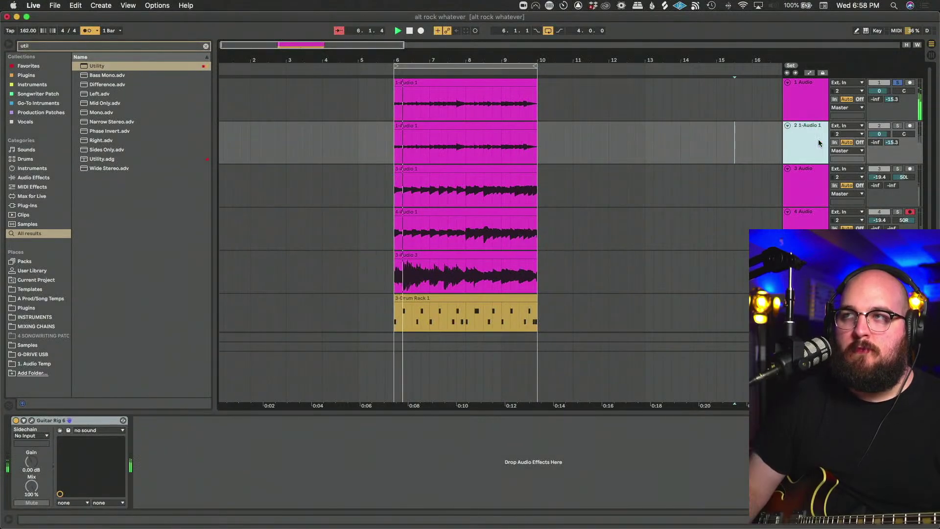
left_click(803, 101, "shift")
key("super+g")
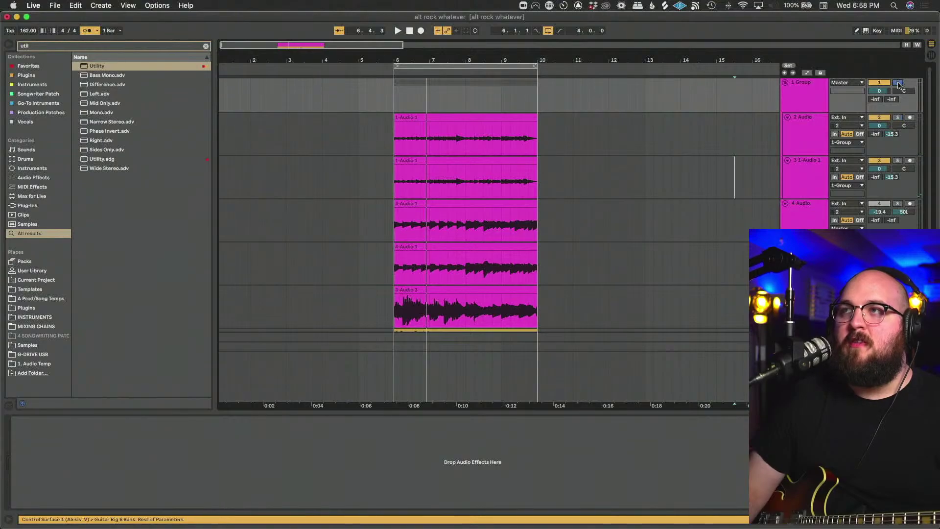
Play the soloed guitar group from bar 6 and lower its second track's volume to -3.8 dB.
scroll(681, 155, "right", 5)
left_click(289, 146)
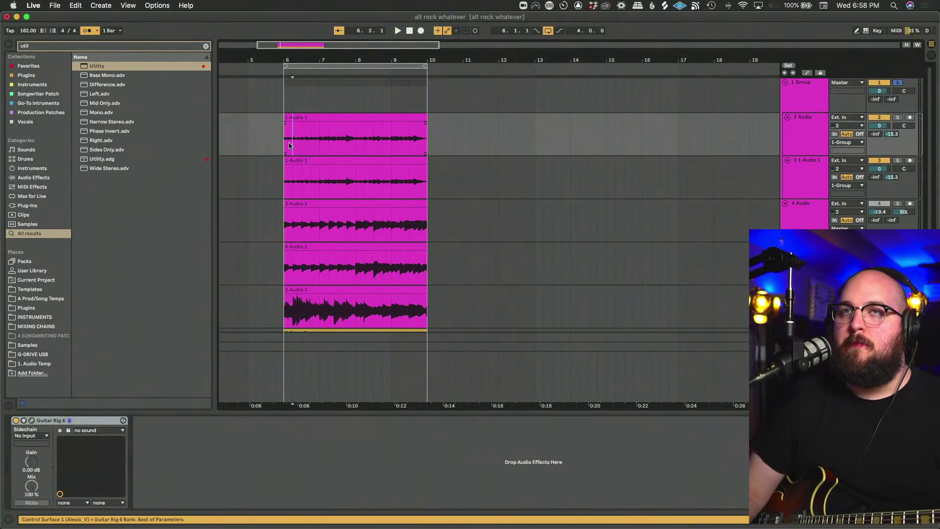
key("space")
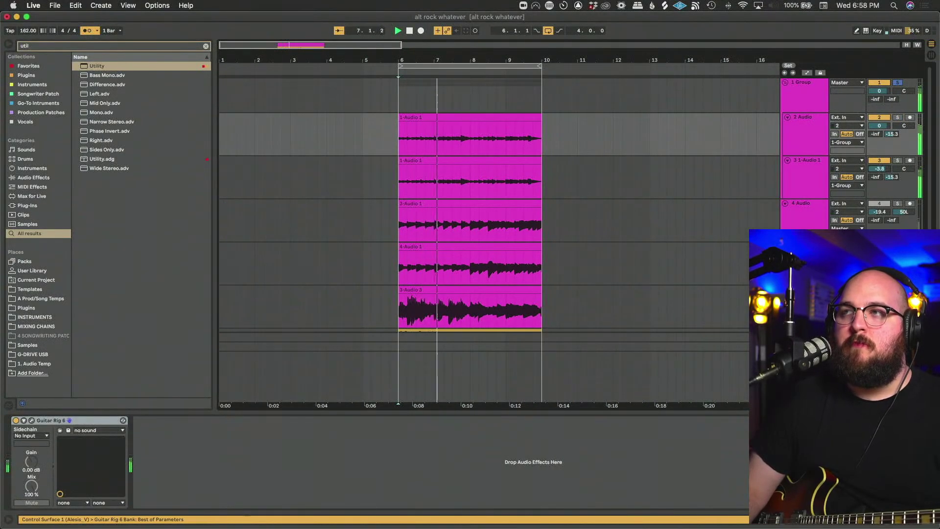
Search the browser for "ott" and add the OTT plug-in to the guitar group.
left_click(206, 46)
type("ott")
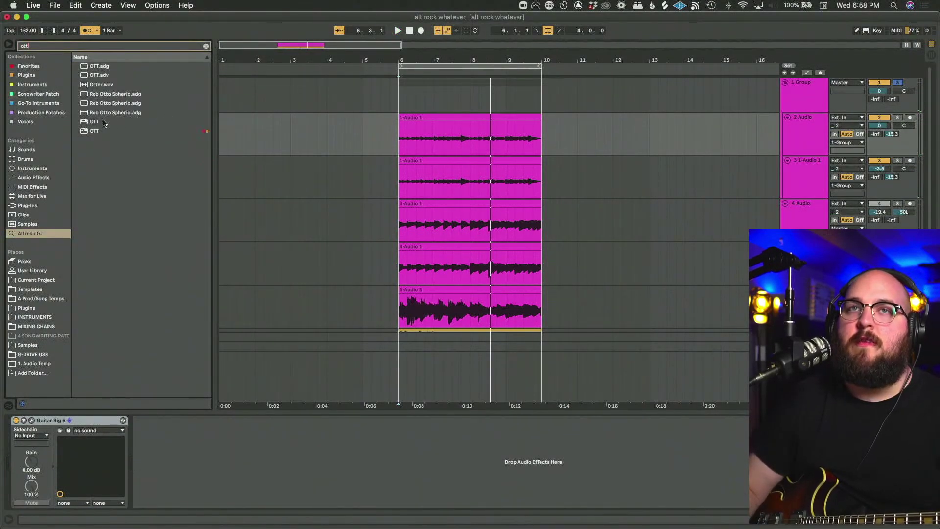
left_click(104, 122)
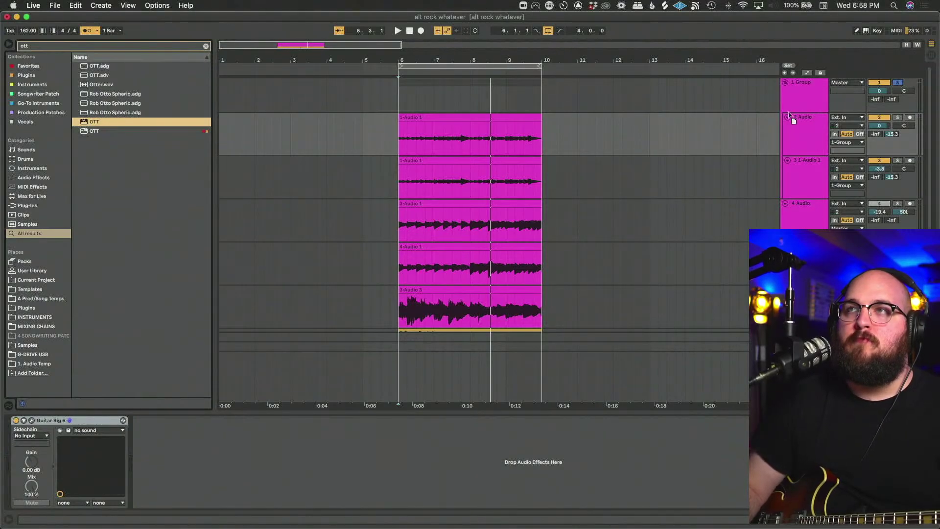
Add the OTT compressor to the 1 Group track and lower its Depth to 33% while the loop plays.
left_click_drag(812, 105, 810, 101)
key("space")
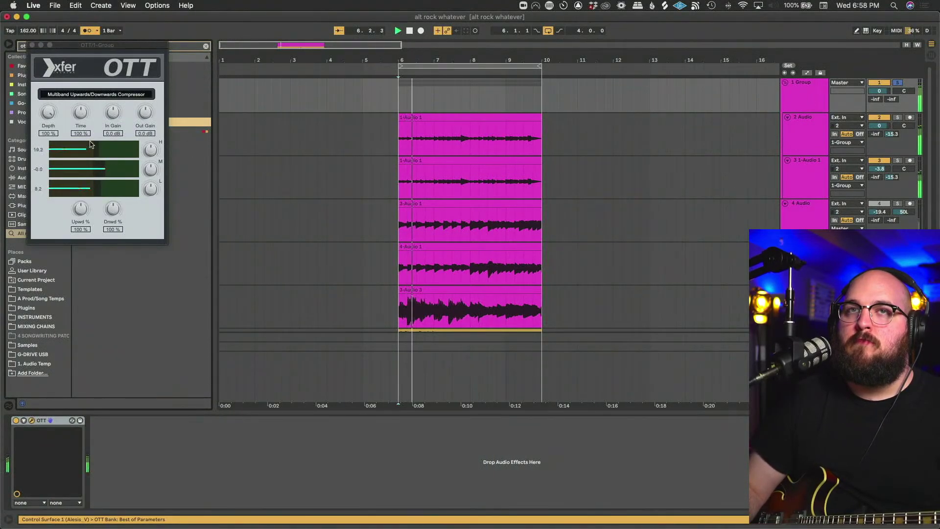
left_click_drag(46, 116, 45, 147)
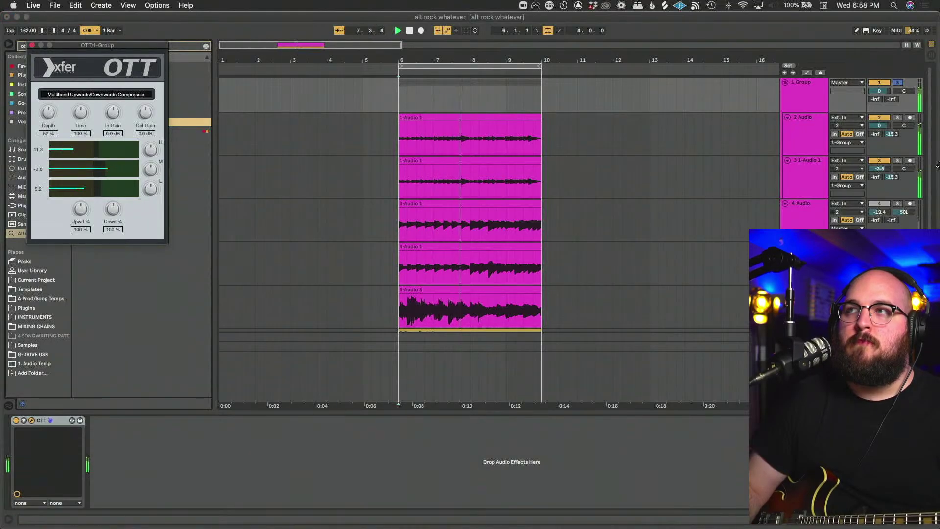
left_click_drag(891, 135, 891, 162)
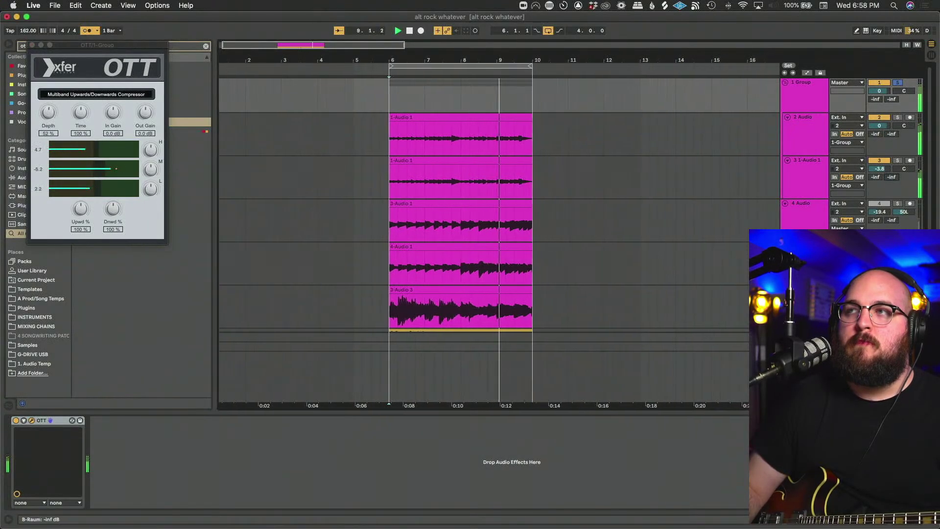
left_click(50, 118)
key("space")
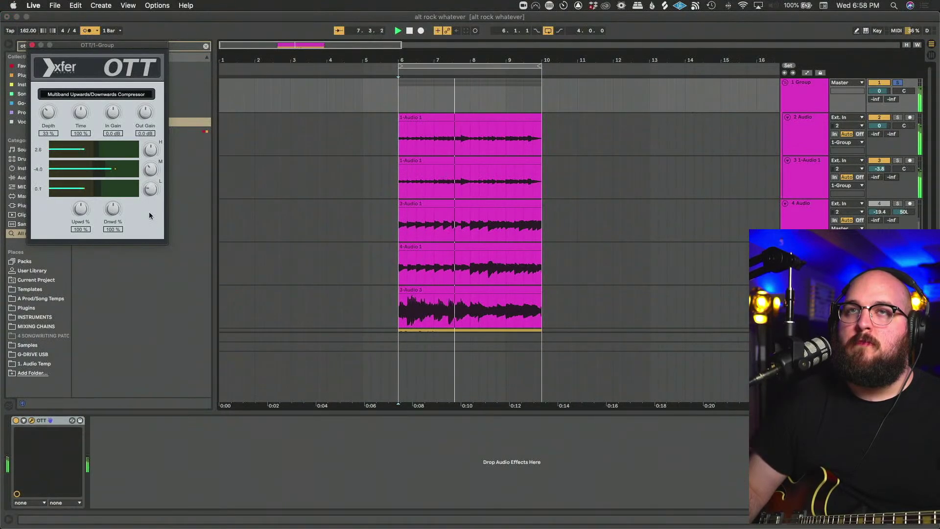
left_click(893, 100)
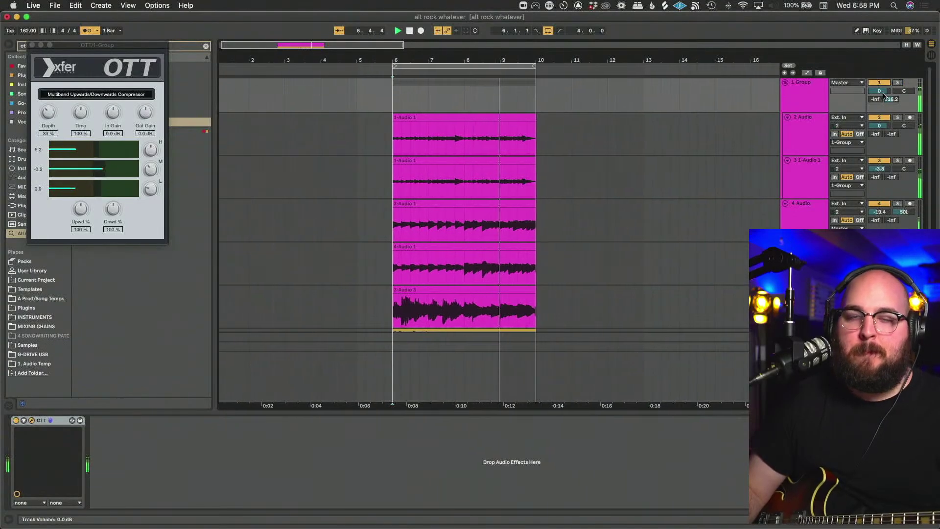
left_click(32, 45)
Delete the recorded clips on the 4 Audio and 5 Audio tracks.
scroll(503, 283, "down", 4)
scroll(552, 214, "up", 2)
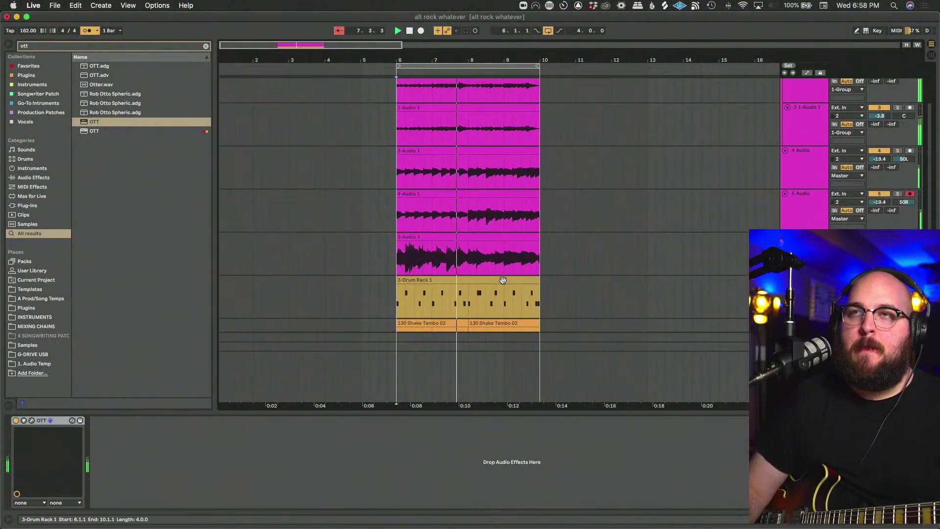
left_click_drag(549, 196, 381, 212)
key("Delete")
left_click(419, 205)
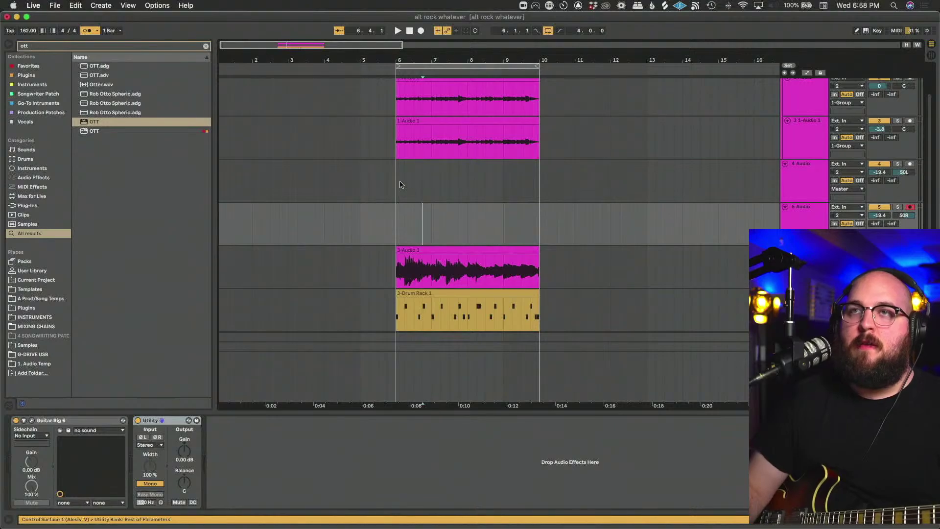
Audition the two grouped guitar tracks from bar 6, soloing track 3 first and track 2 second.
scroll(400, 185, "up", 2)
left_click(395, 131)
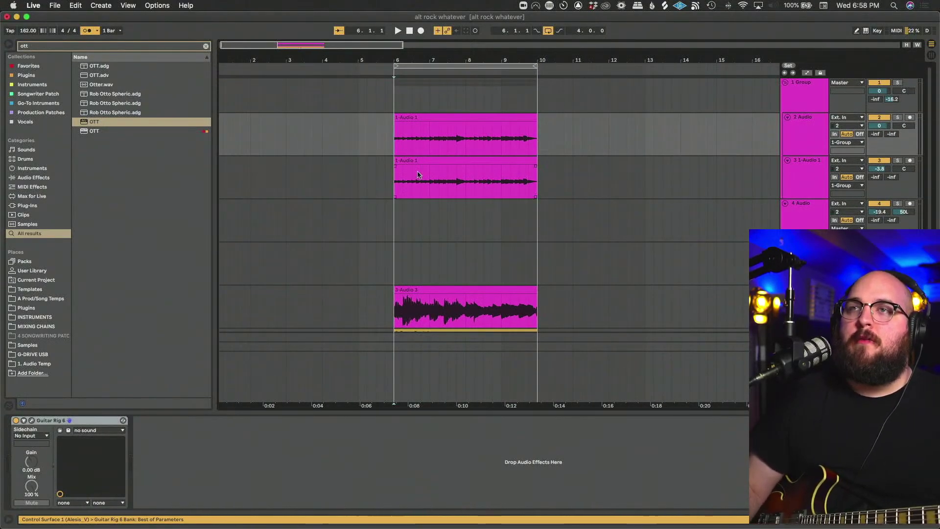
left_click(898, 161)
key("space")
scroll(495, 182, "up", 3)
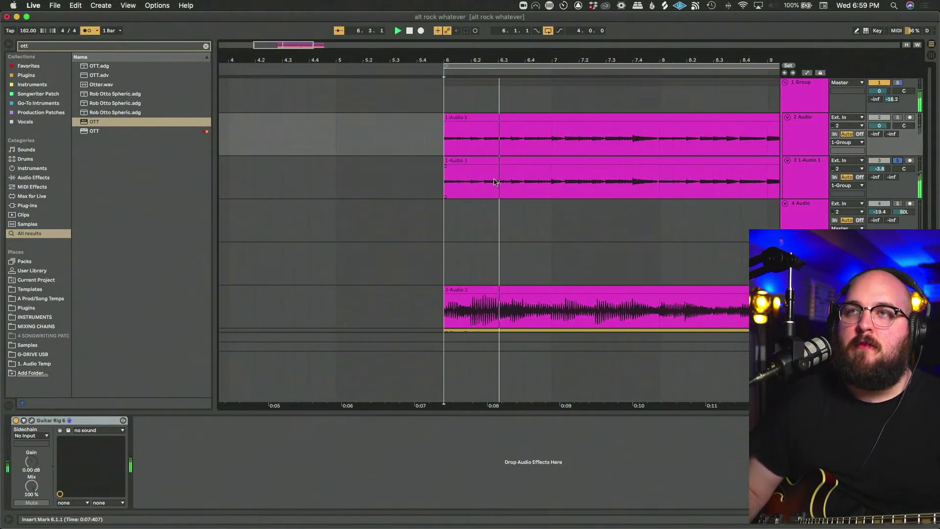
scroll(495, 183, "down", 3)
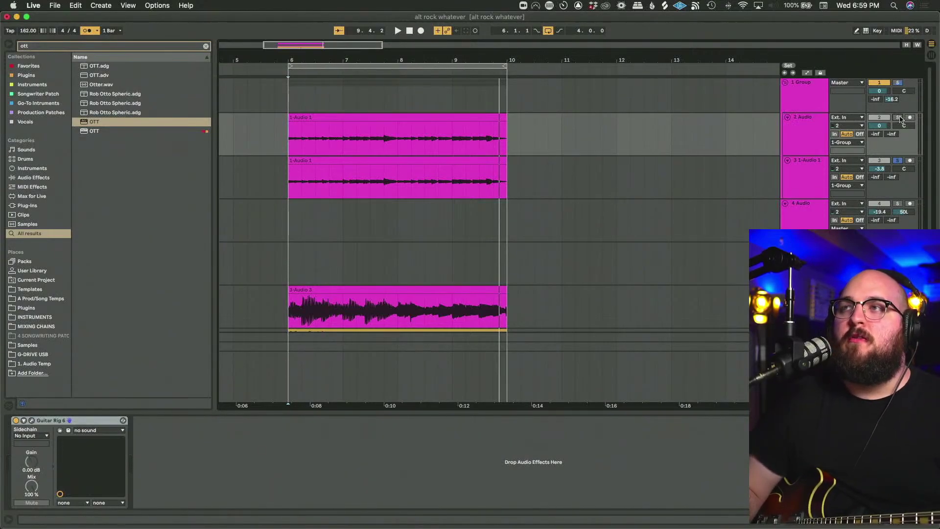
scroll(452, 144, "left", 3)
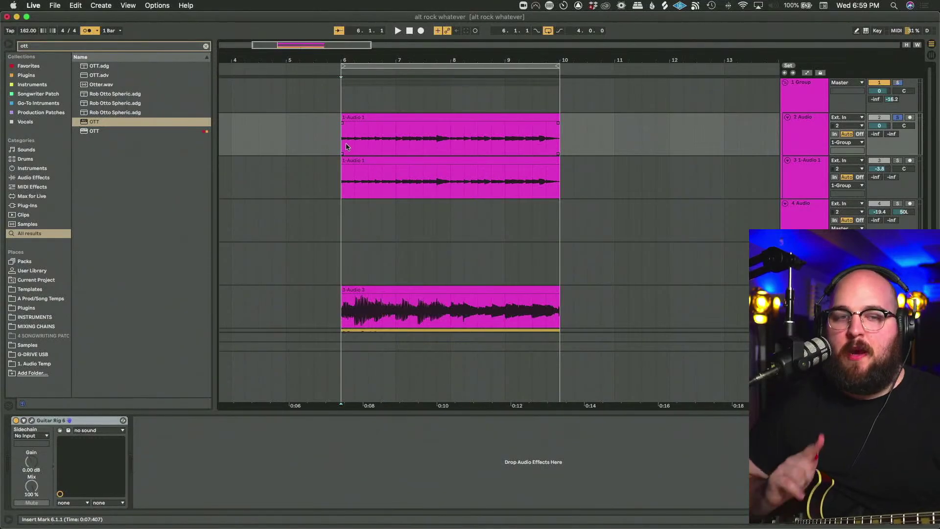
key("space")
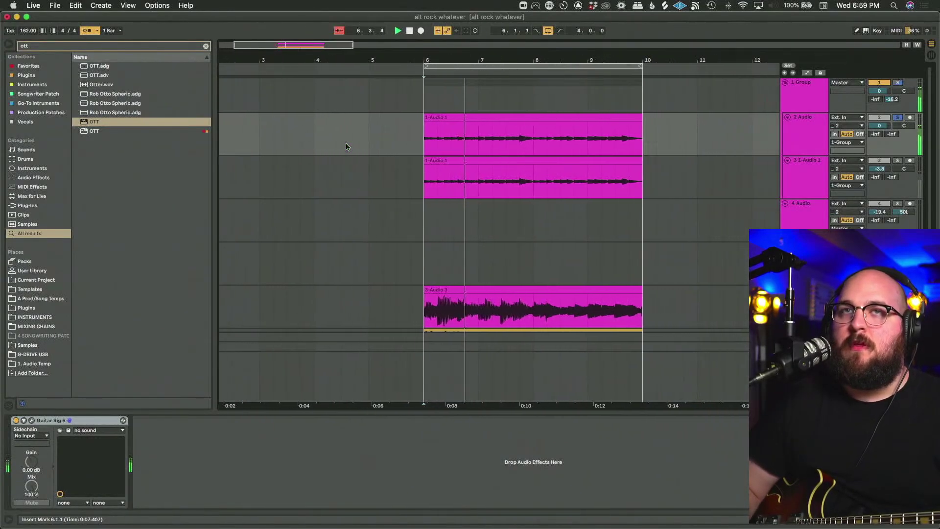
Search the browser for "jun" and add the Chorus JUN-6 effect to track 2 after Guitar Rig 6.
left_click(206, 46)
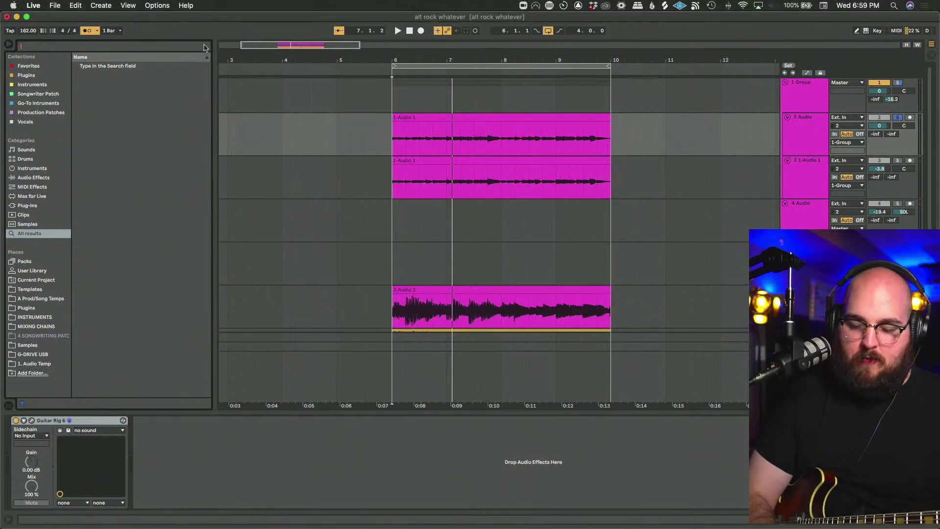
type("jun")
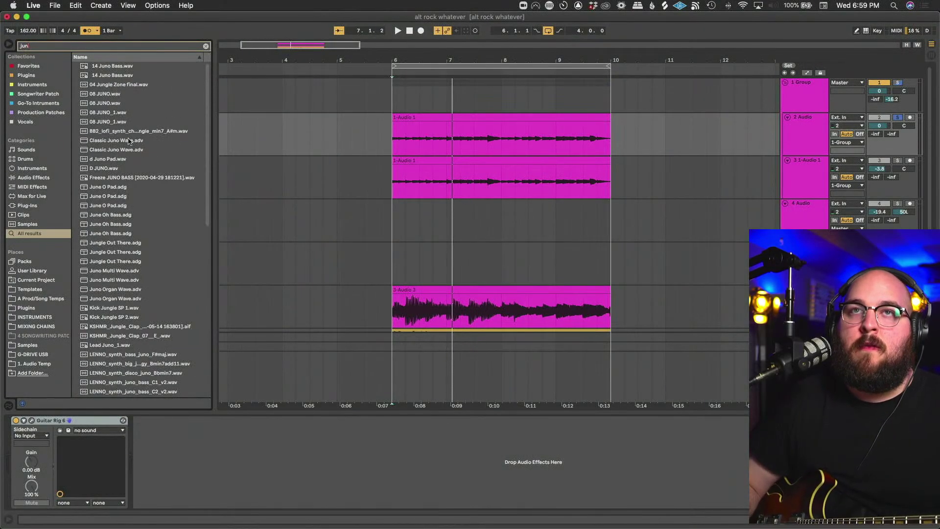
scroll(129, 141, "down", 10)
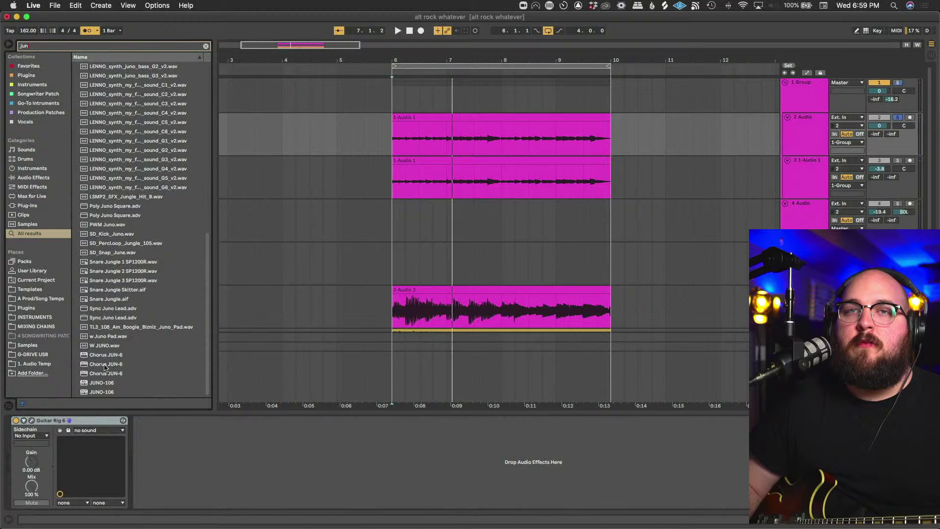
left_click(105, 365)
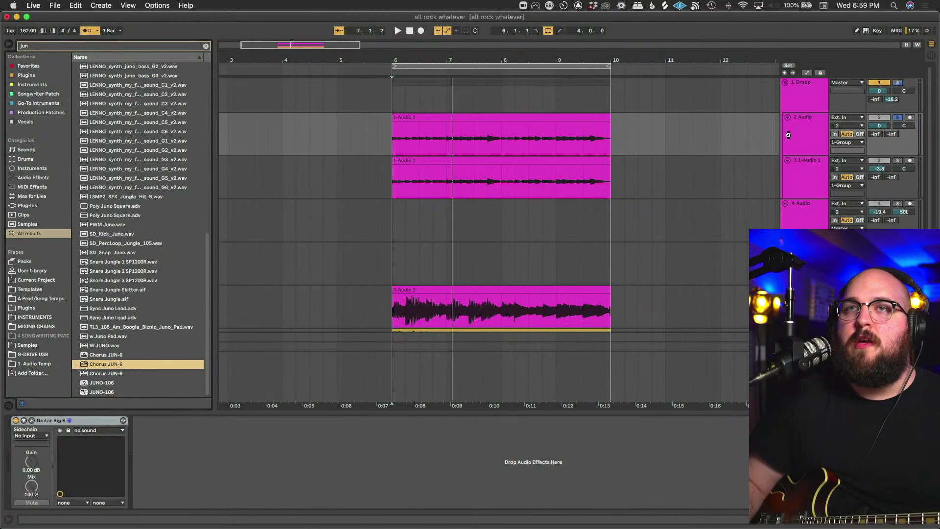
key("Return")
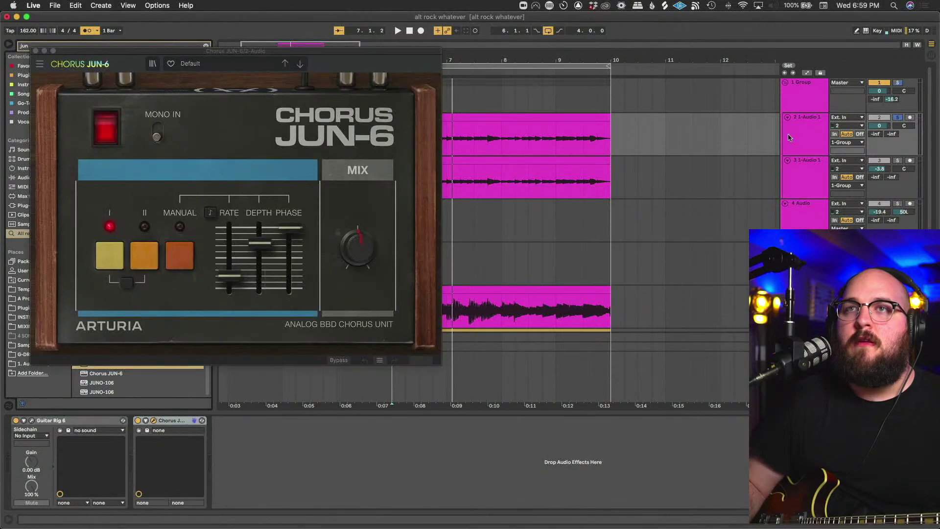
left_click_drag(97, 50, 260, 77)
Raise the Chorus JUN-6 mix and set its mode to II while the loop plays, closing the plug-in window when done.
key("space")
mouse_move(519, 272)
left_mouse_down()
mouse_move(519, 233)
mouse_move(519, 264)
left_mouse_up()
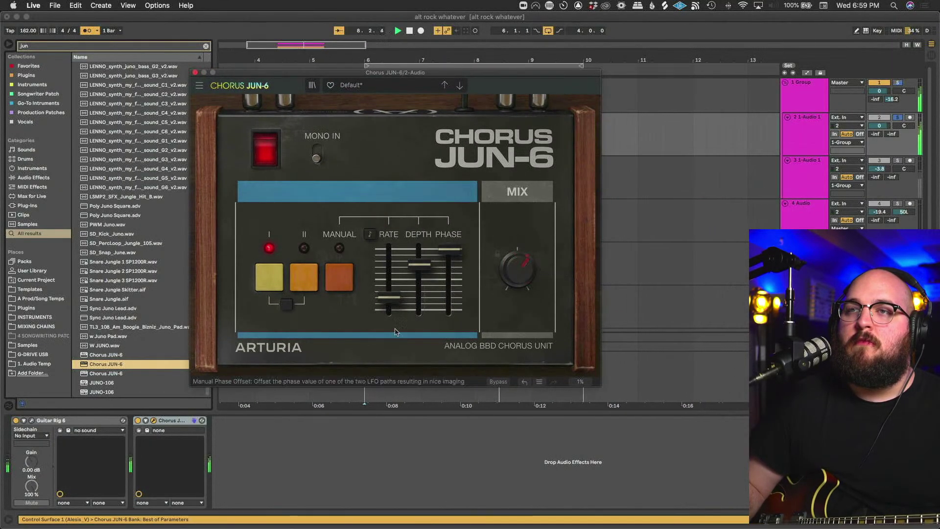
left_click(339, 277)
left_click(307, 277)
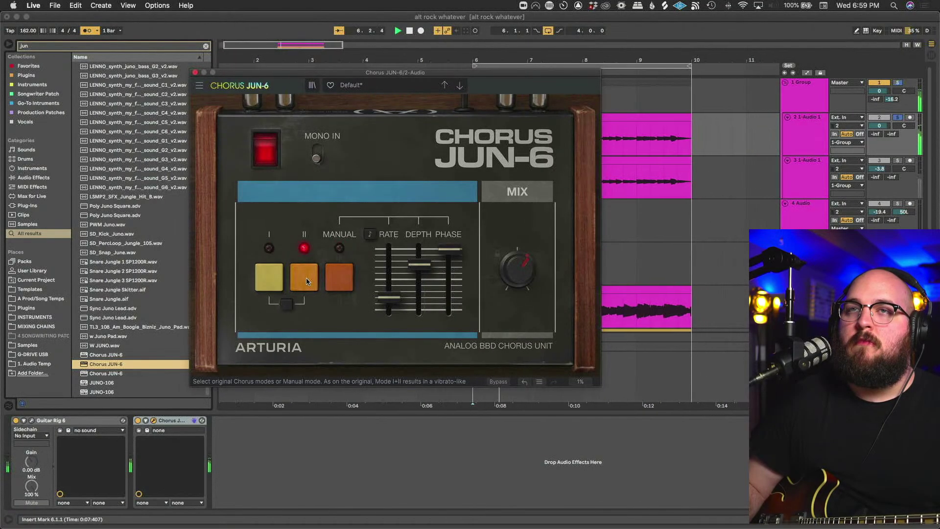
mouse_move(316, 158)
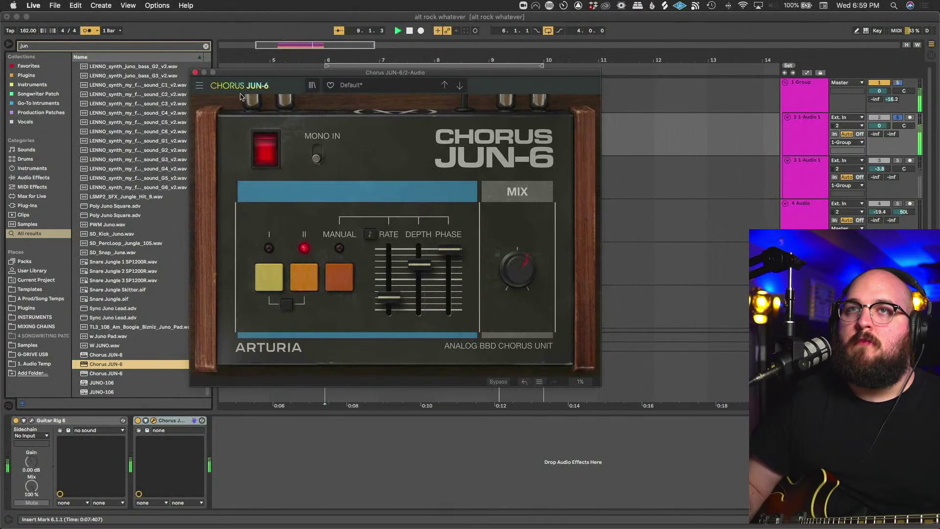
left_click(195, 73)
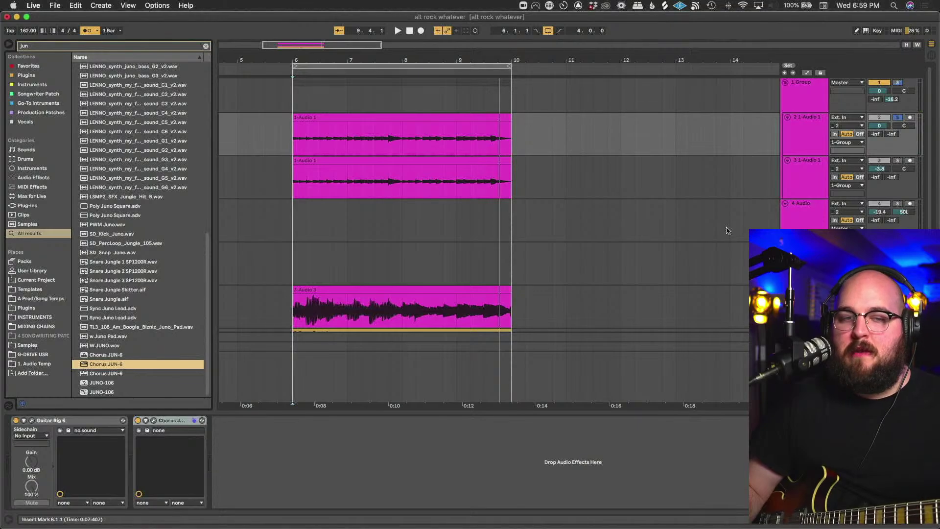
Take track 2 out of solo and lower its volume to balance the two grouped guitars, listening with and without the group soloed.
left_click(898, 118)
key("space")
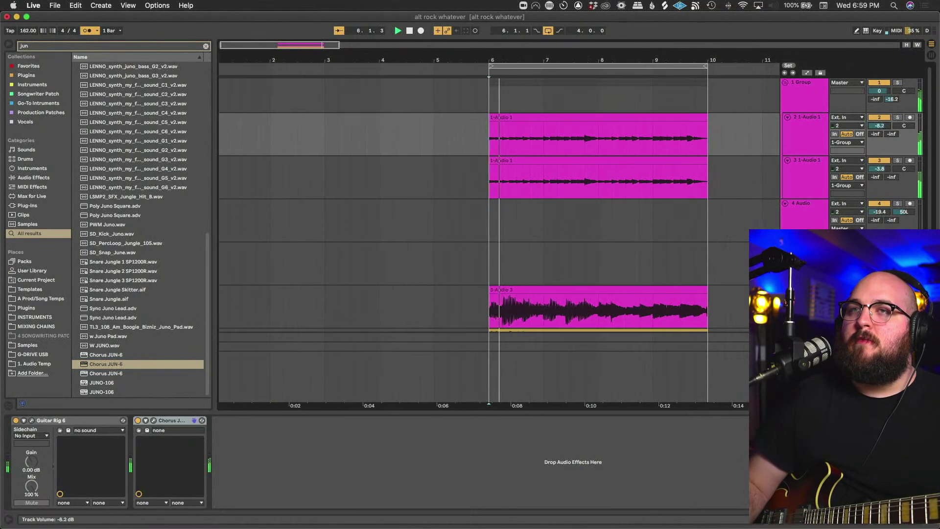
left_click(899, 84)
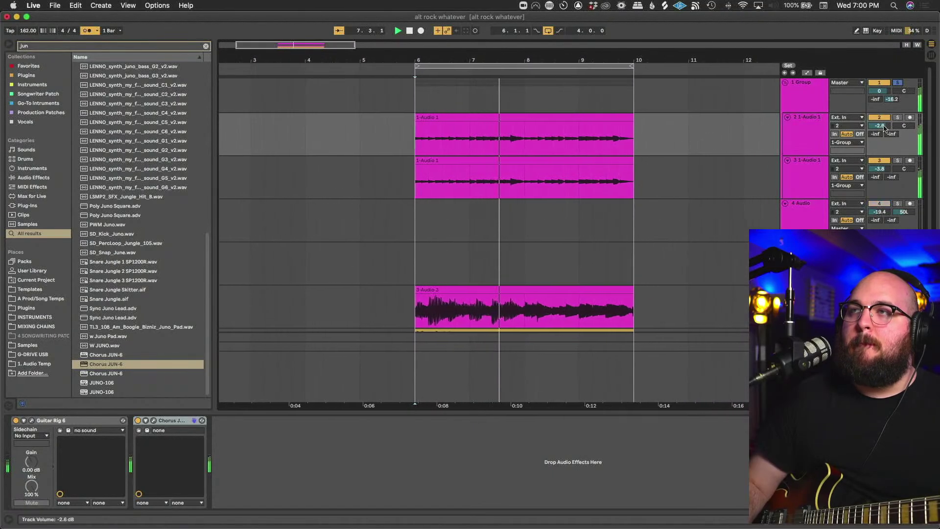
mouse_move(880, 126)
left_mouse_down()
mouse_move(880, 113)
mouse_move(880, 148)
mouse_move(885, 128)
left_mouse_up()
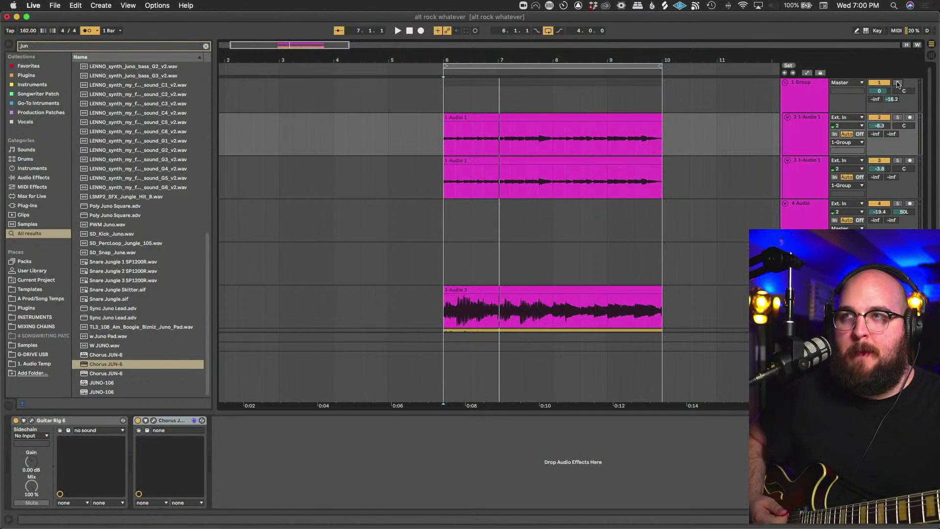
Play the loop from bar 6 to rehearse the guitar parts for the empty 4 Audio and 5 Audio tracks.
left_click(437, 225)
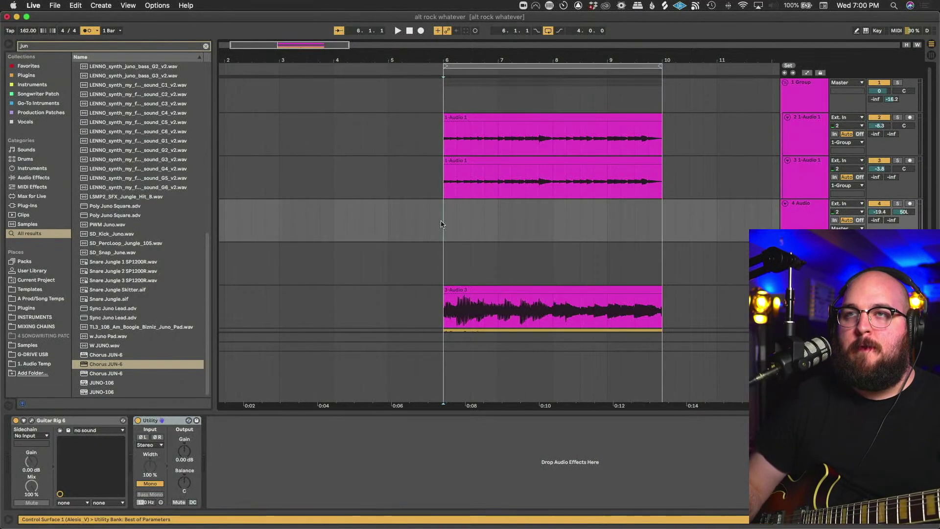
key("space")
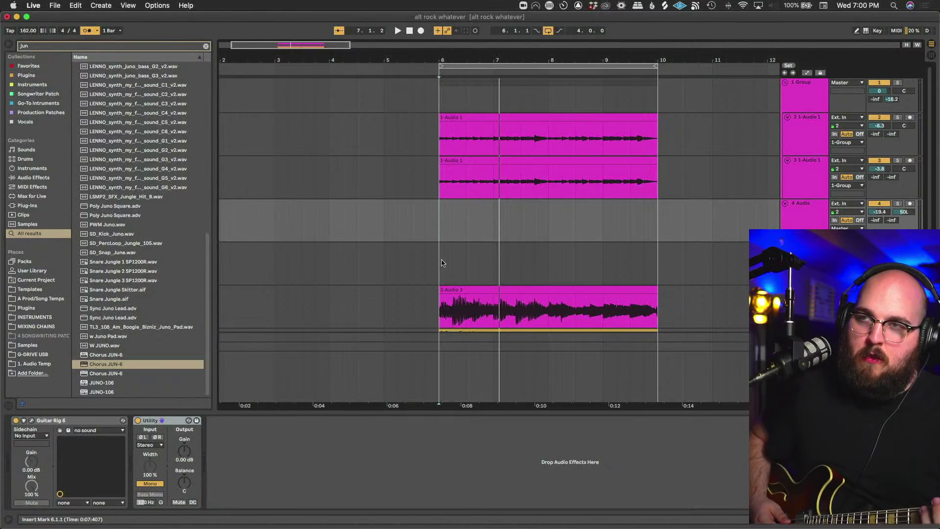
left_click(441, 263)
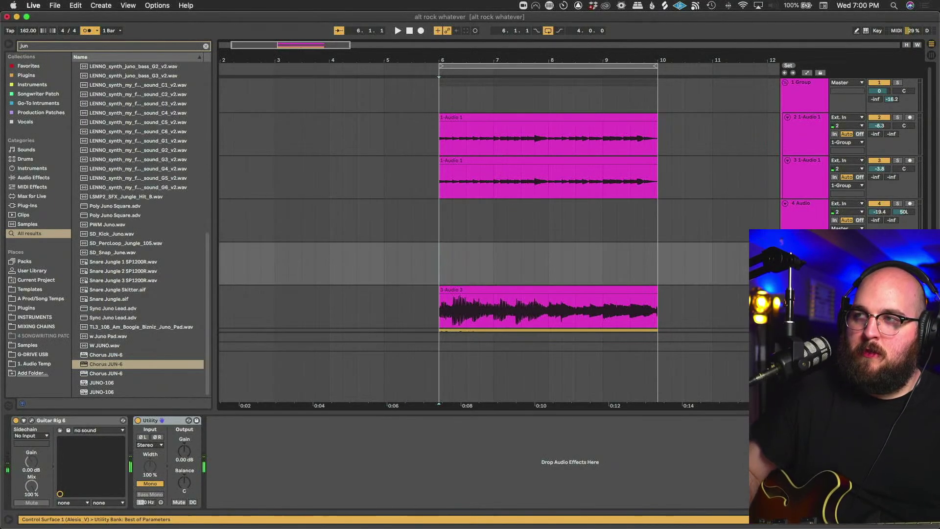
key("space")
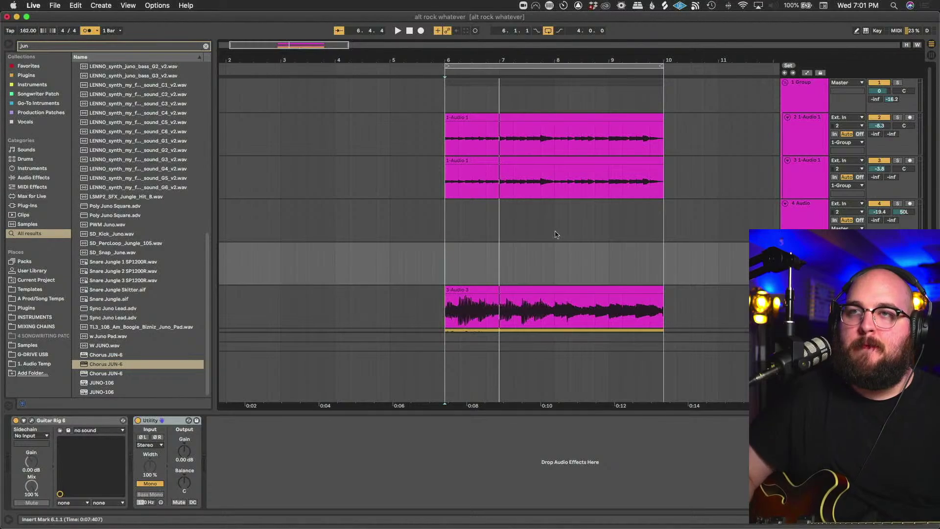
Record a new guitar take on the 5 Audio track across the loop from bar 6 to bar 10.
key("space")
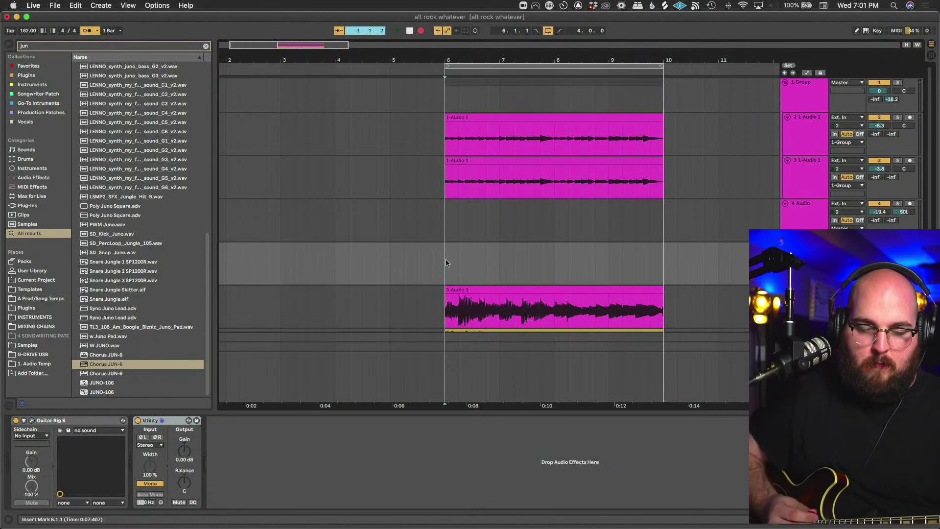
key("F9")
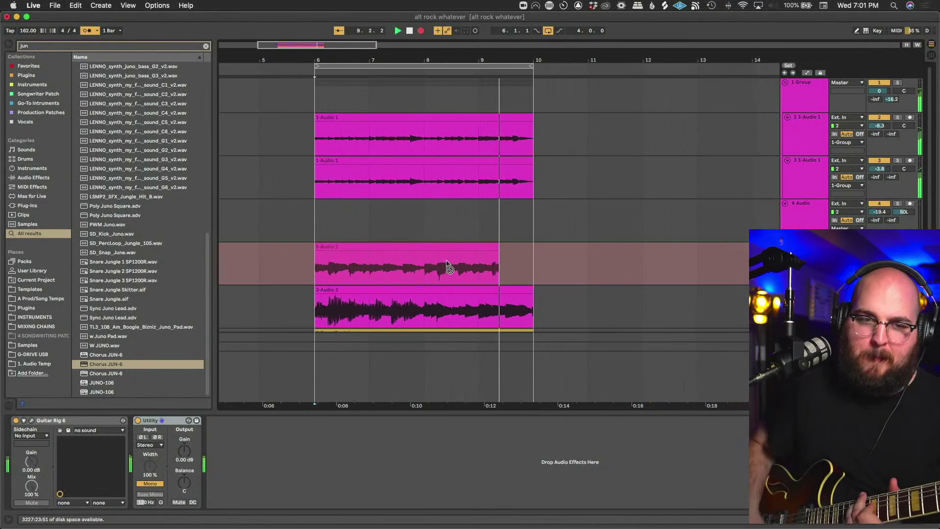
key("space")
key("F9")
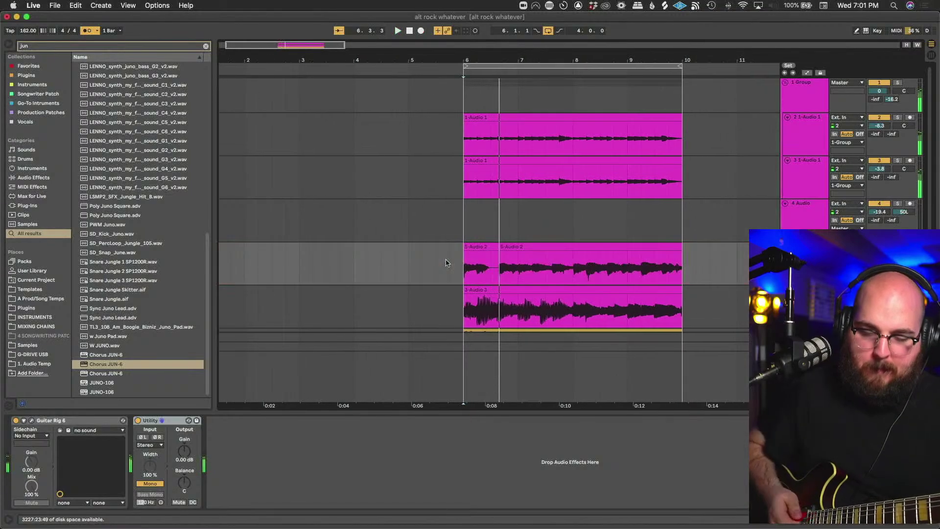
Arm the 4 Audio track and record a second guitar take across the loop from bar 6 to bar 10.
left_click(803, 219)
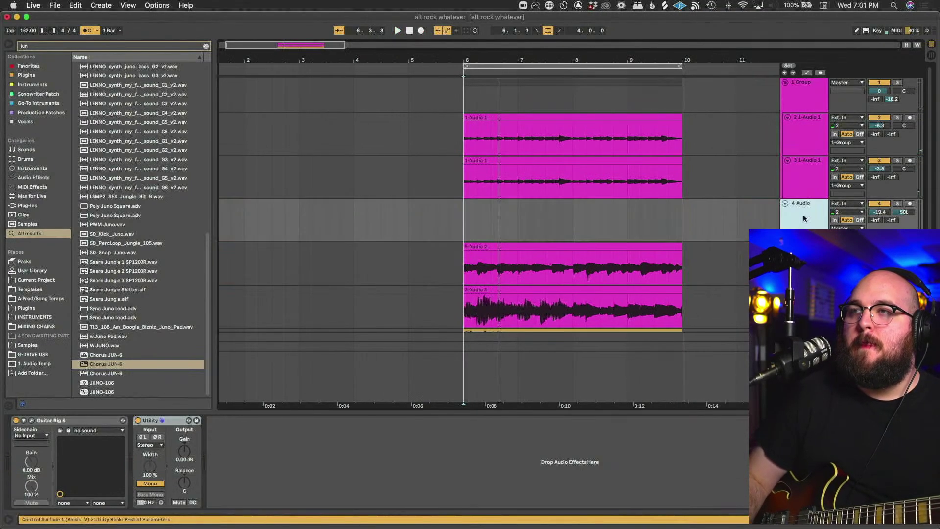
left_click(909, 203)
key("F9")
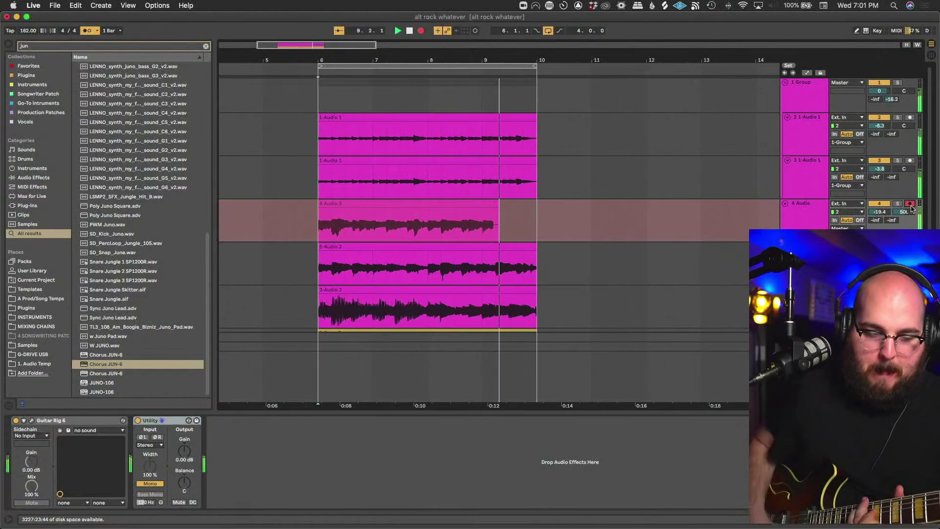
key("space")
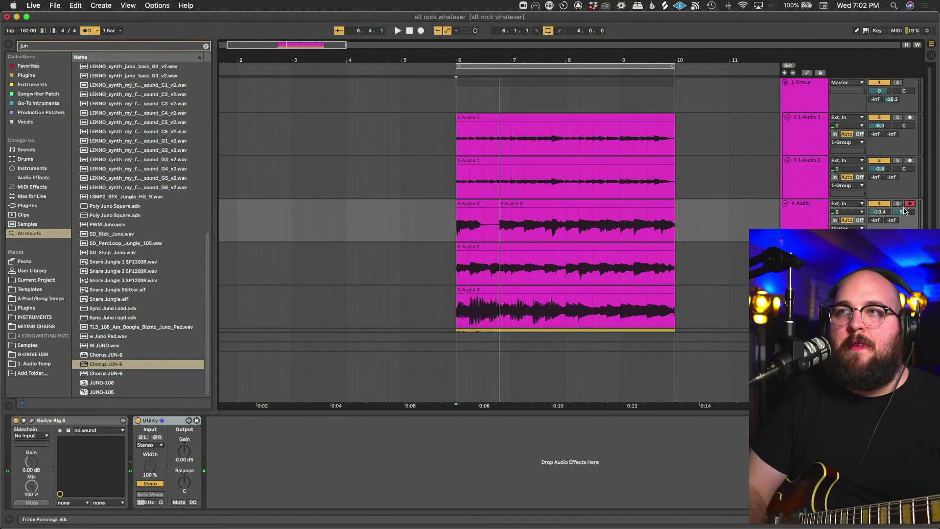
scroll(683, 218, "up", 5)
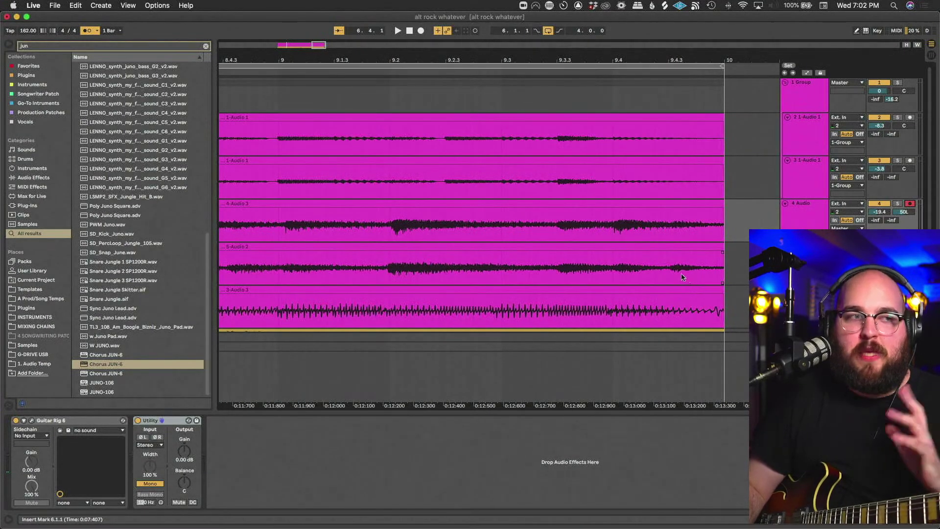
Undo the last partial recording pass on the 4 Audio track and play the loop from bar 6.
scroll(683, 278, "down", 5)
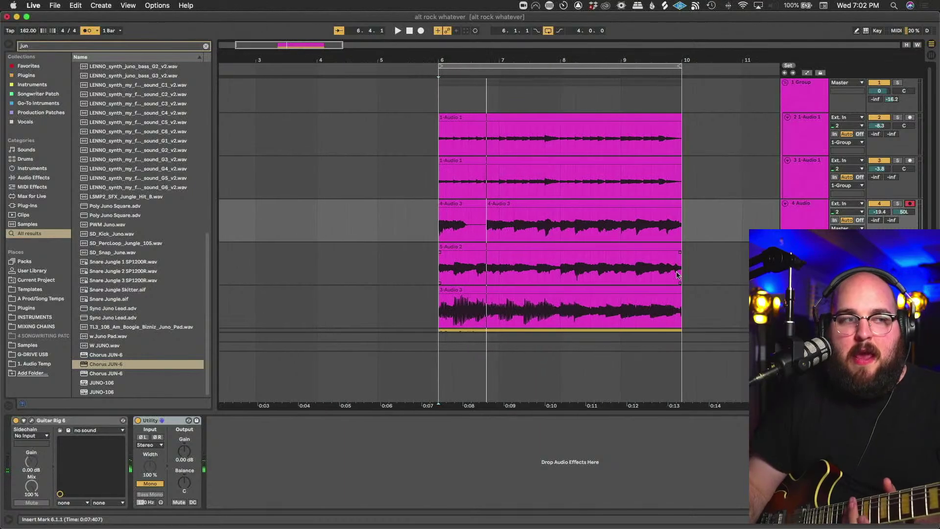
scroll(677, 275, "down", 2)
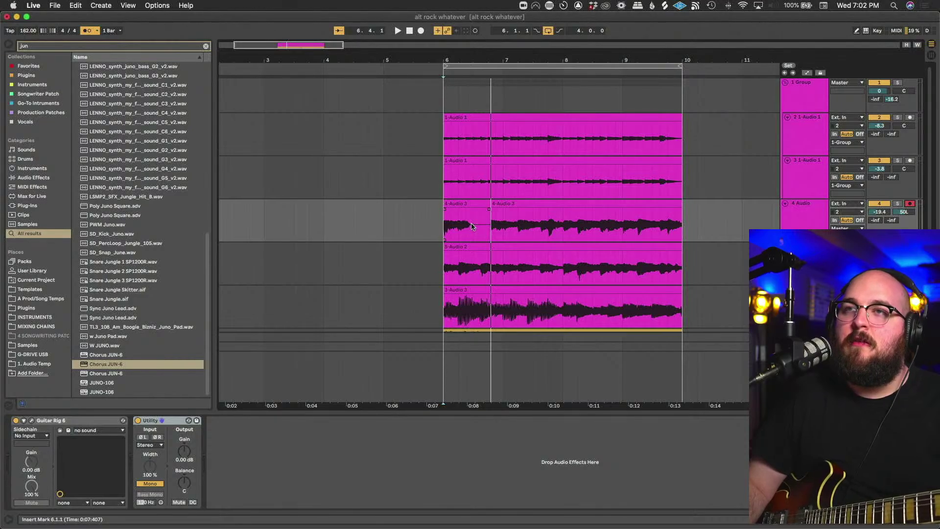
key("super+z")
key("space")
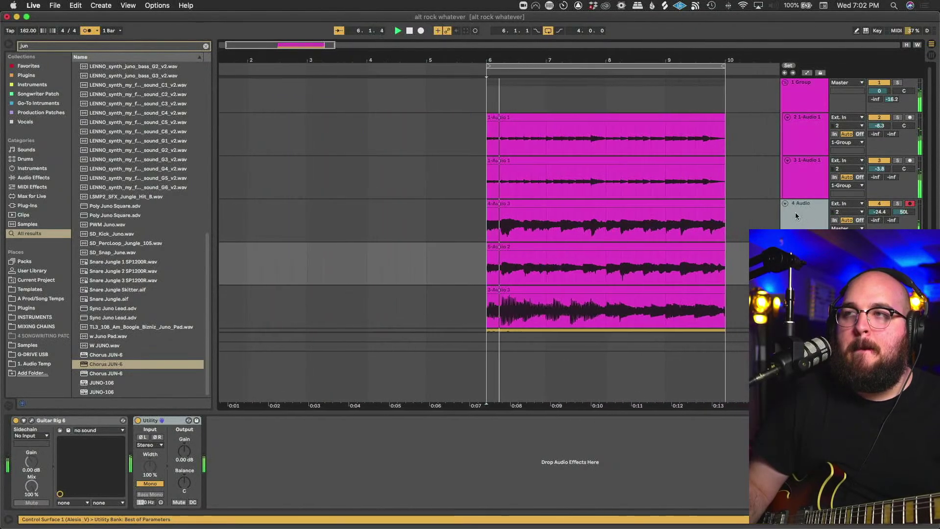
Group the 4 Audio and 5 Audio guitar tracks, solo the new group and add an EQ Eight to it.
key("super+g")
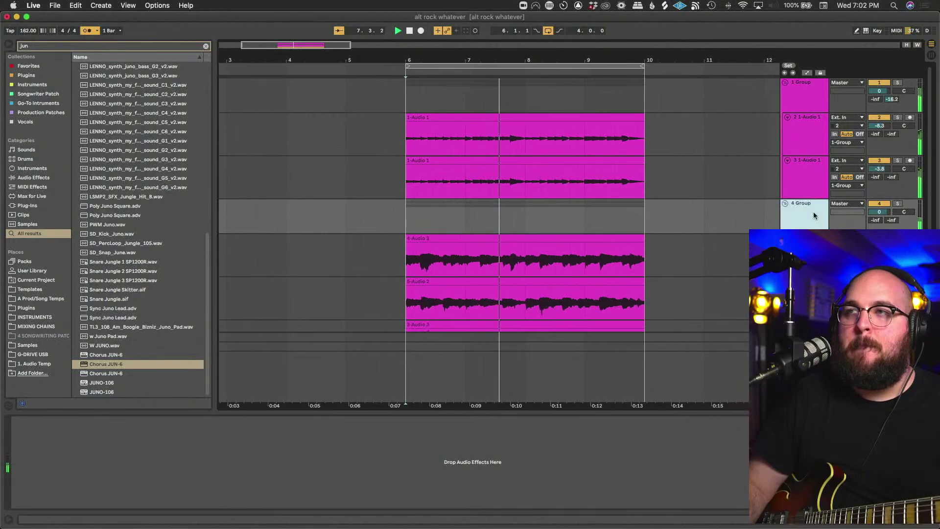
left_click(206, 46)
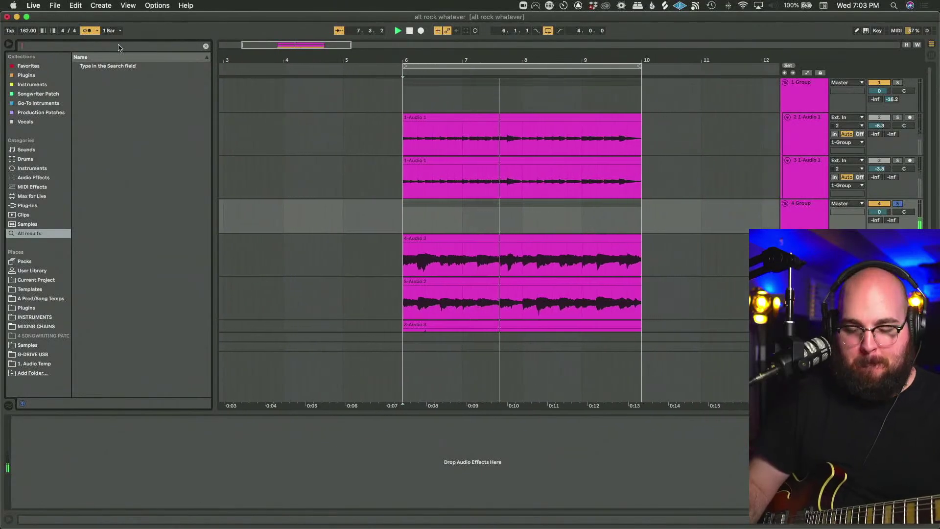
type("eq")
left_click(103, 76)
double_click(104, 77)
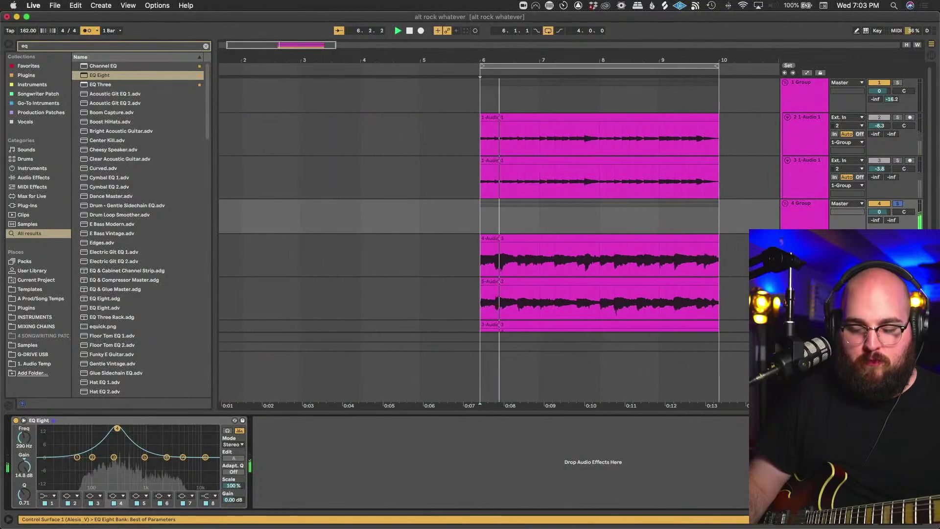
Dip EQ Eight band 4 in the low mids and make band 1 a low cut at about 74 Hz.
left_click_drag(116, 457, 117, 467)
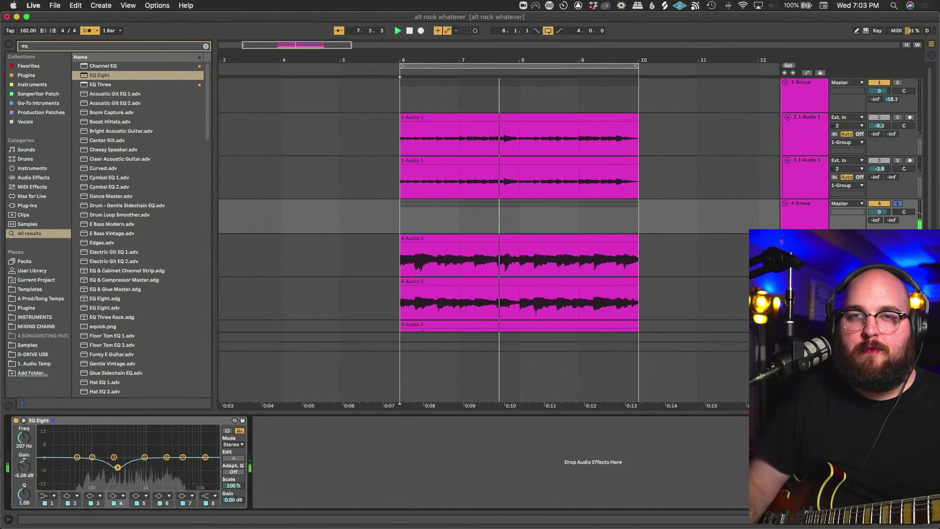
left_click(53, 496)
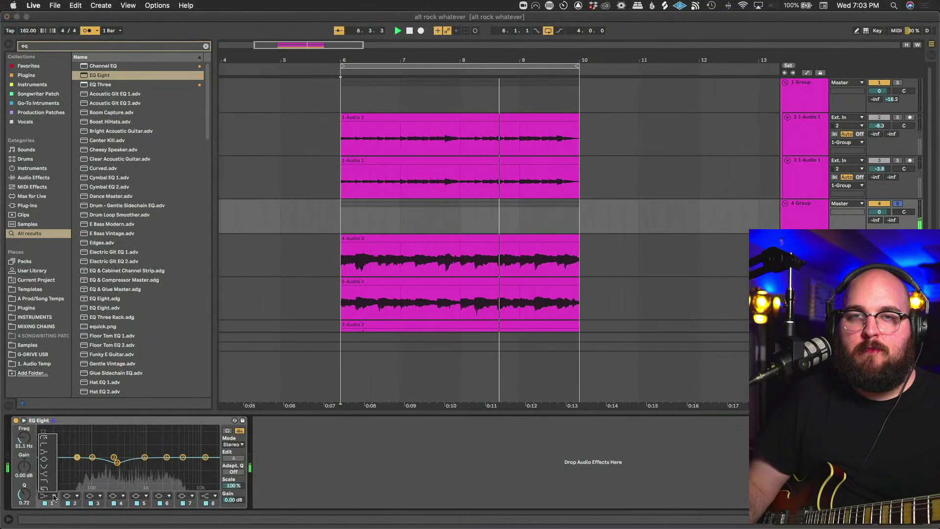
left_click(48, 443)
left_click_drag(77, 464, 85, 464)
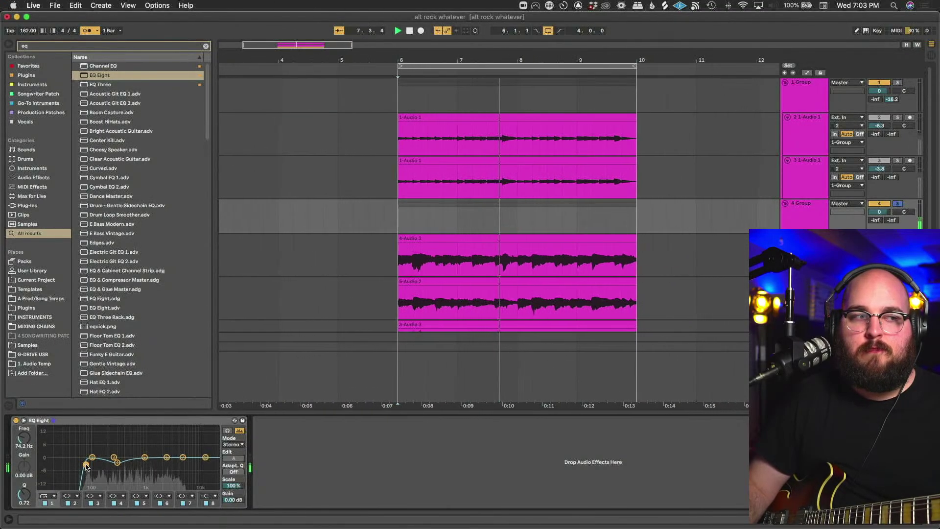
Make EQ Eight band 8 a high cut at about 8.08 kHz and toggle the EQ off and on to compare.
left_click(204, 495)
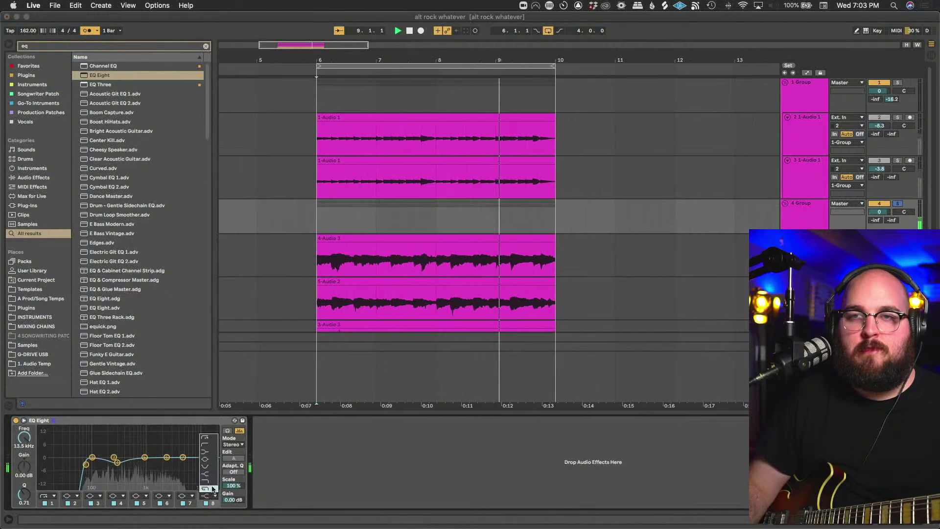
left_click(213, 489)
left_click_drag(205, 464, 193, 464)
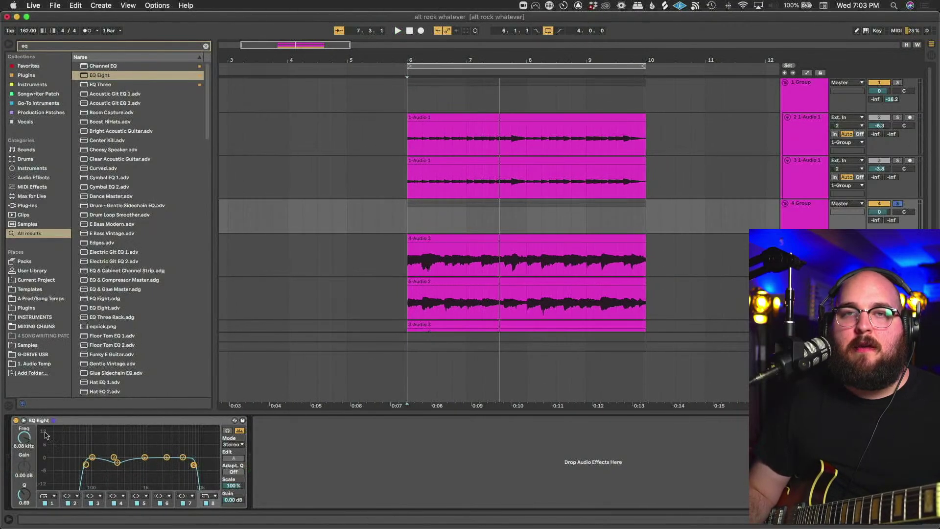
left_click(15, 420)
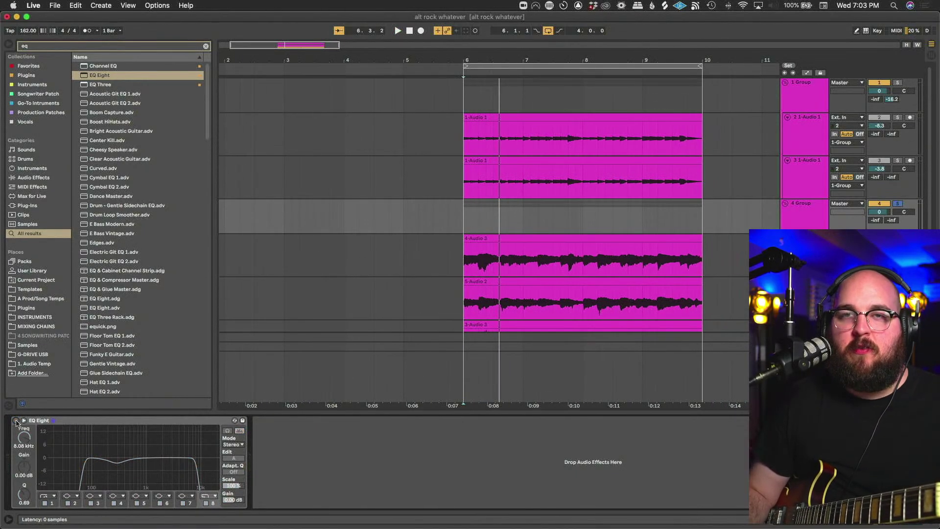
left_click(16, 420)
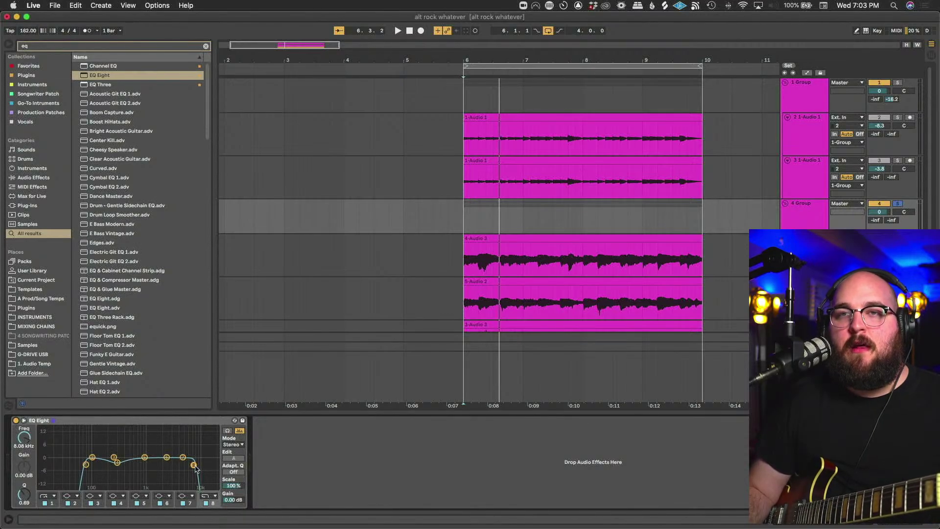
Sweep the band 8 high cut up to about 16 kHz and back down, settling at about 8.43 kHz while auditioning the loop.
left_click_drag(194, 464, 211, 464)
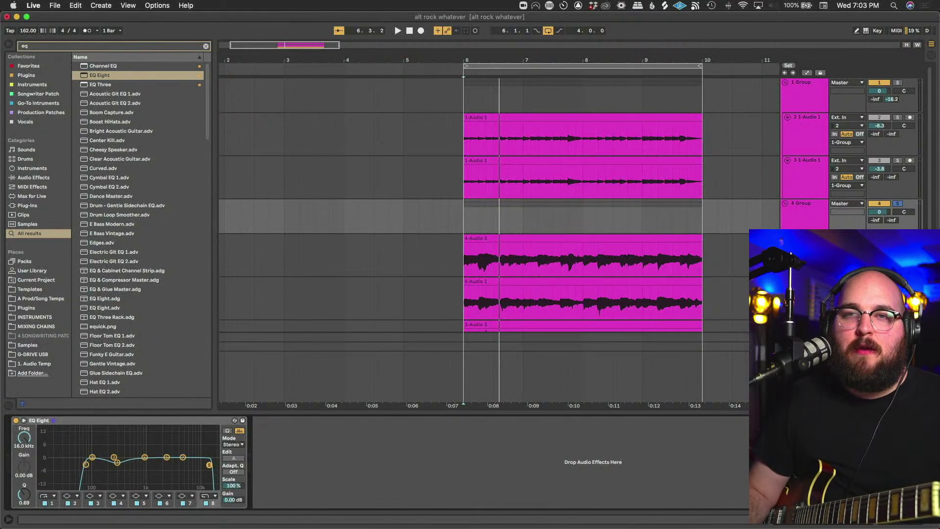
key("space")
left_click_drag(213, 465, 174, 464)
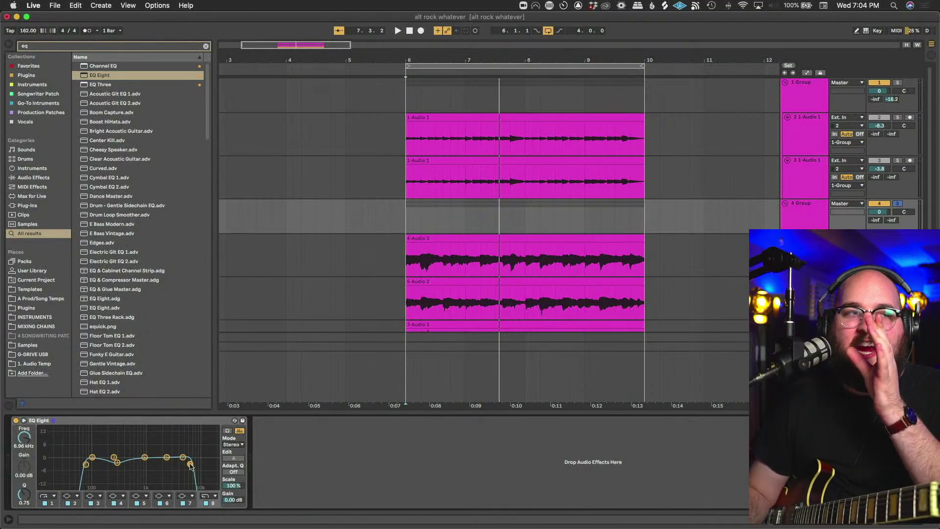
key("space")
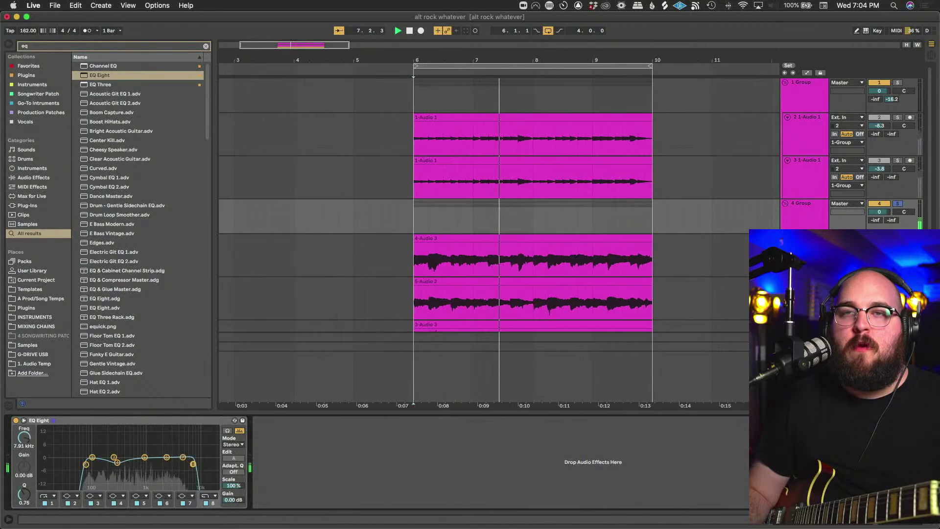
left_click_drag(191, 465, 194, 466)
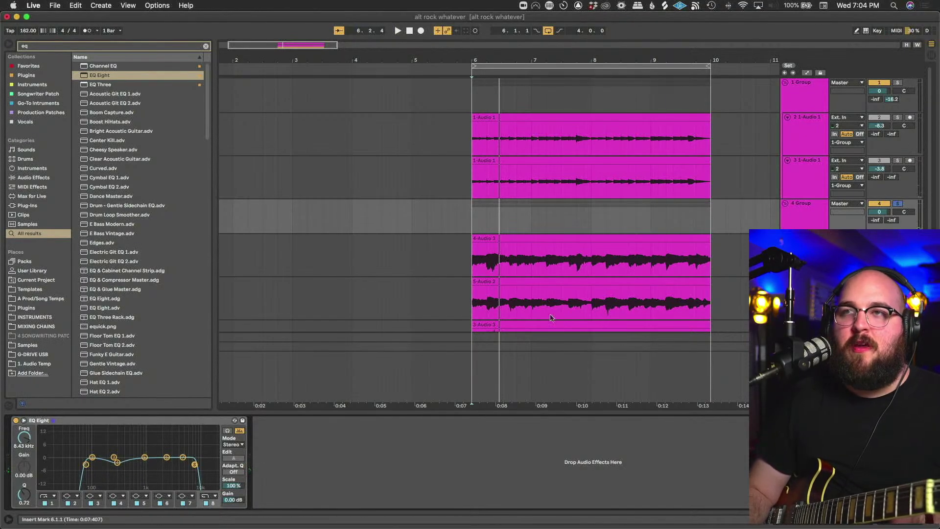
Take the 4 Group out of solo and lower its volume to -18.7 dB while the full loop plays.
left_click(898, 204)
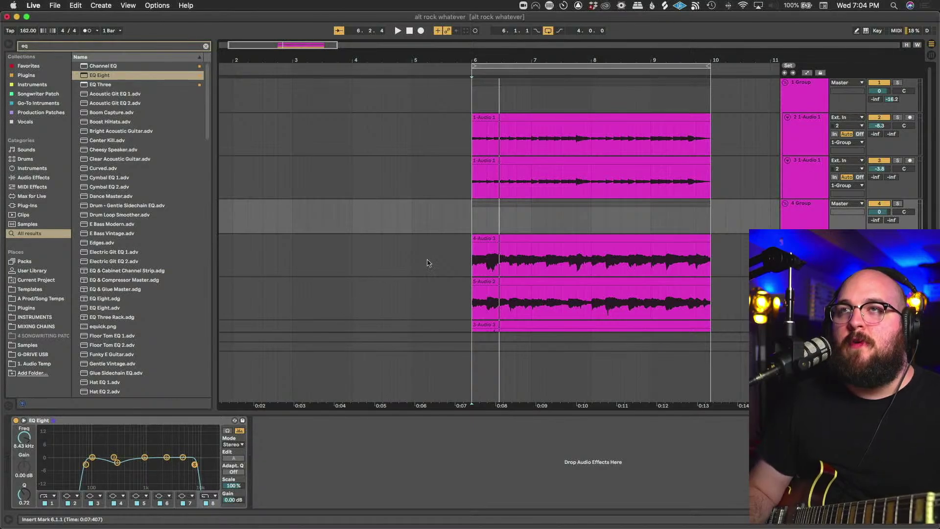
scroll(421, 266, "right", 5)
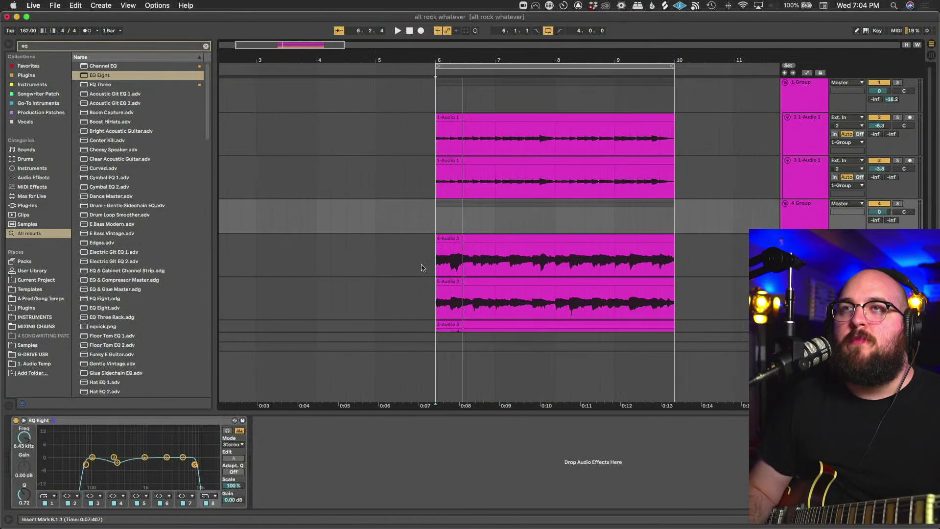
scroll(362, 266, "down", 3)
left_click(360, 265)
key("space")
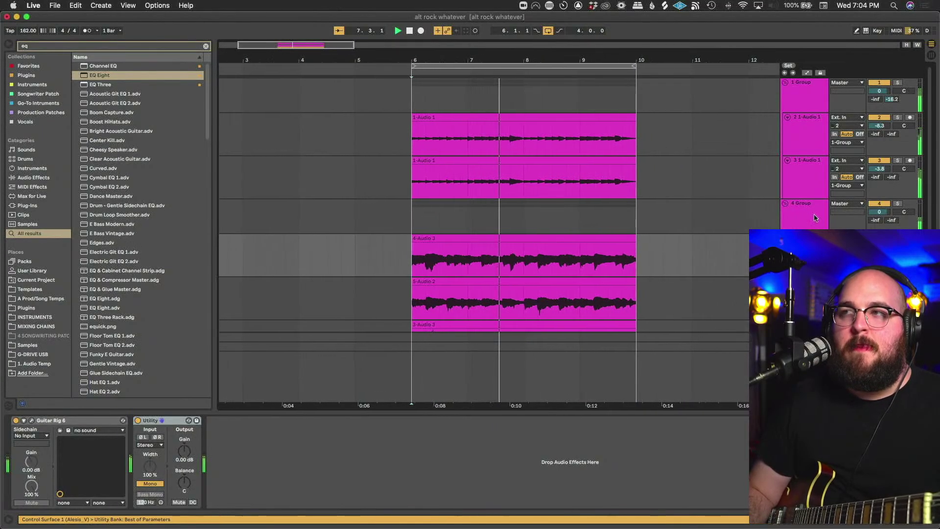
key("Down")
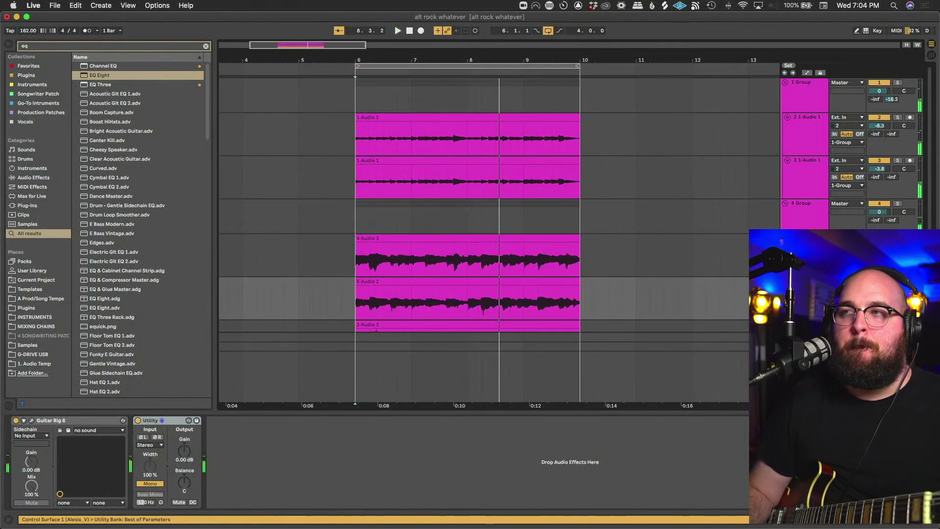
left_click_drag(879, 212, 879, 219)
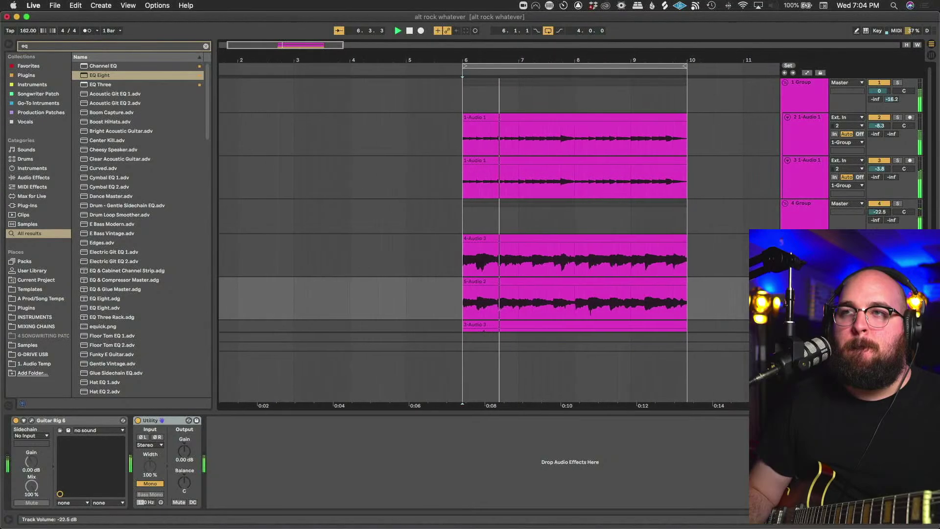
scroll(657, 237, "down", 4)
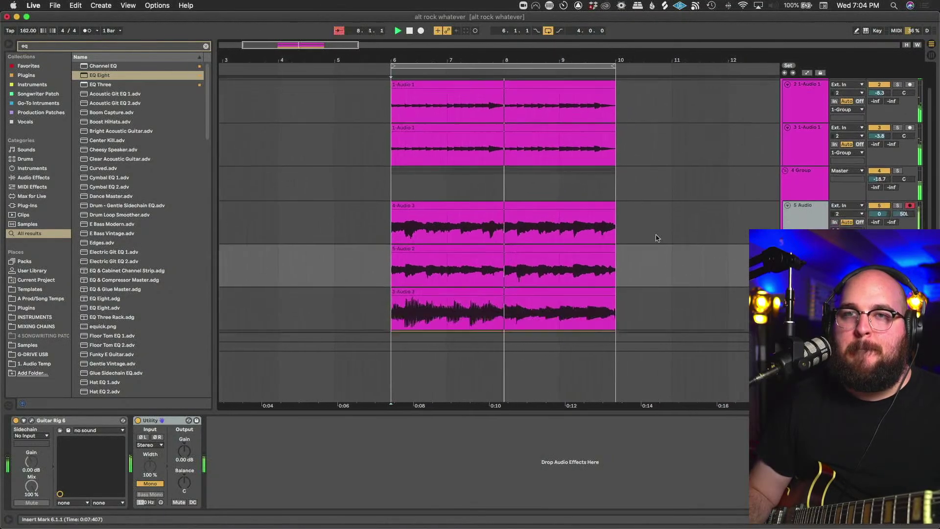
scroll(683, 255, "down", 2)
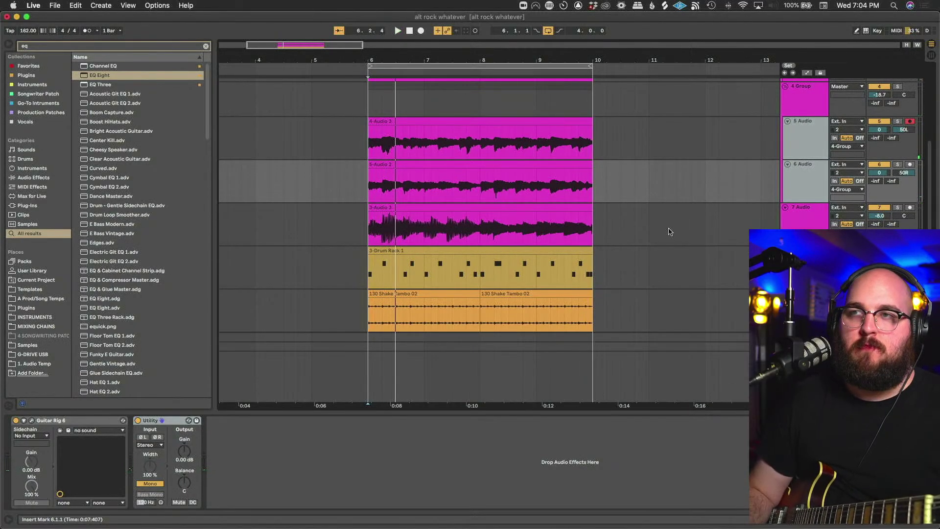
Play the full loop from bar 6 to check how the grouped guitars sit with the bass and drum tracks.
scroll(670, 232, "left", 5)
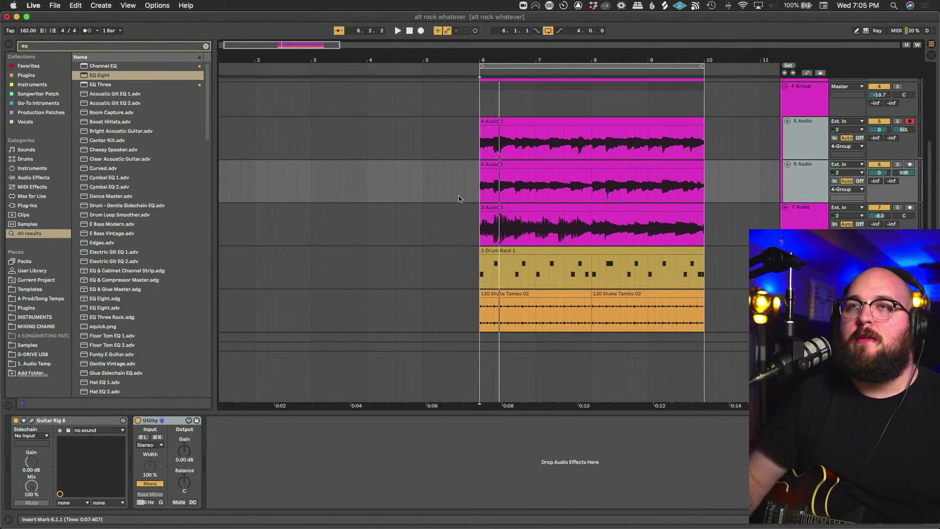
key("minus")
scroll(364, 147, "up", 5)
left_click(363, 146)
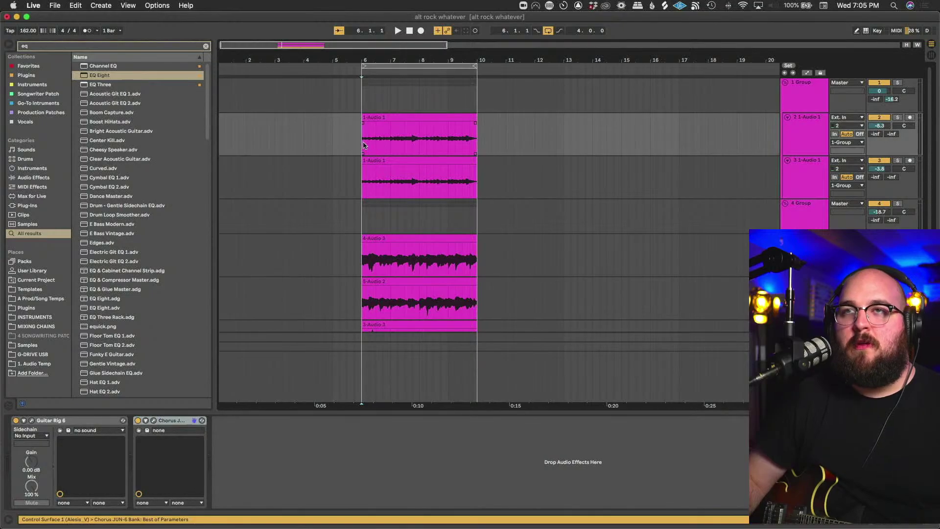
key("plus")
key("plus")
key("minus")
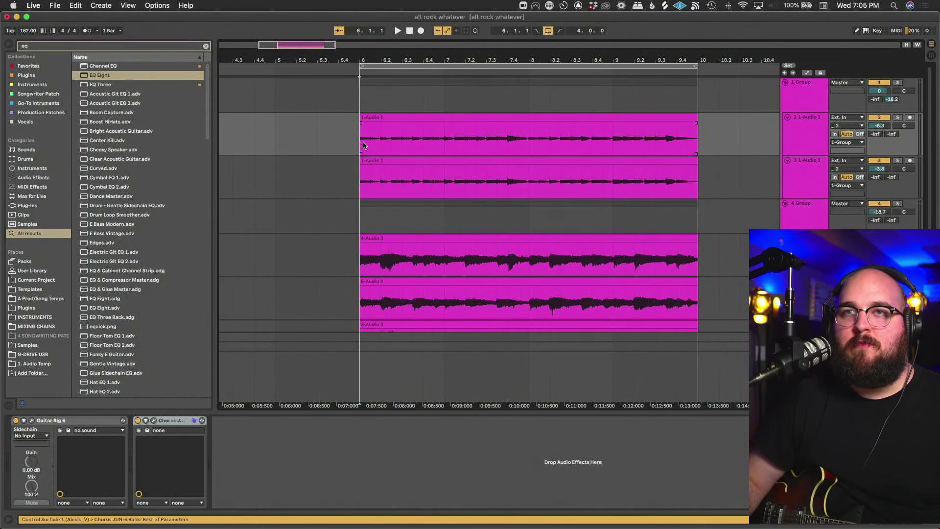
key("space")
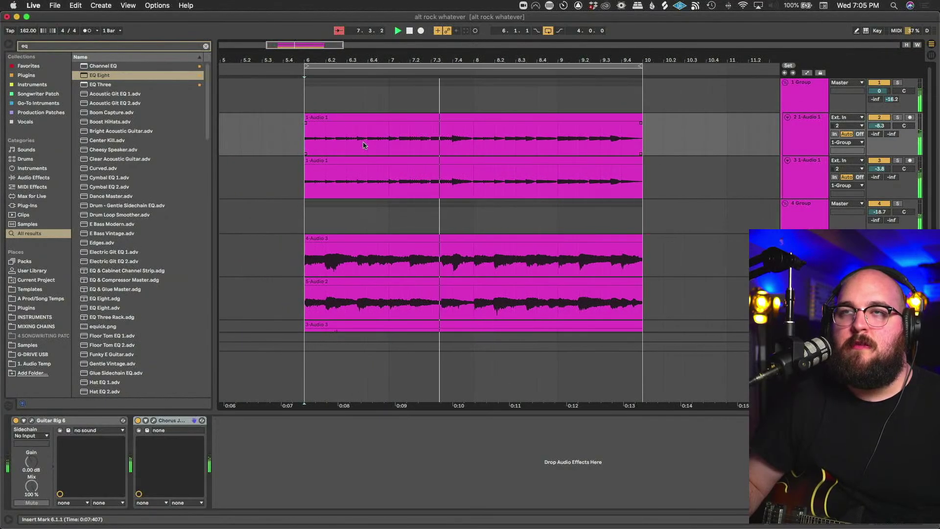
scroll(364, 145, "down", 5)
scroll(363, 144, "up", 5)
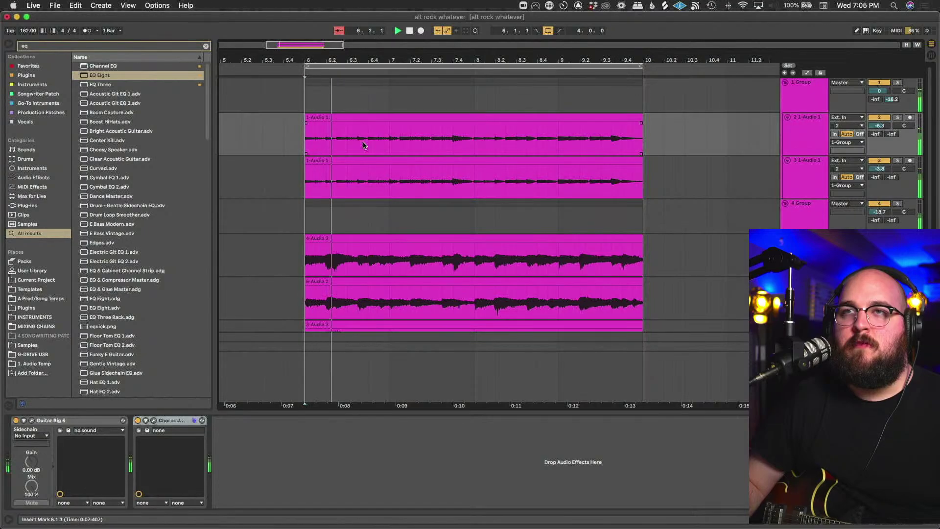
scroll(364, 145, "down", 3)
scroll(364, 143, "down", 5)
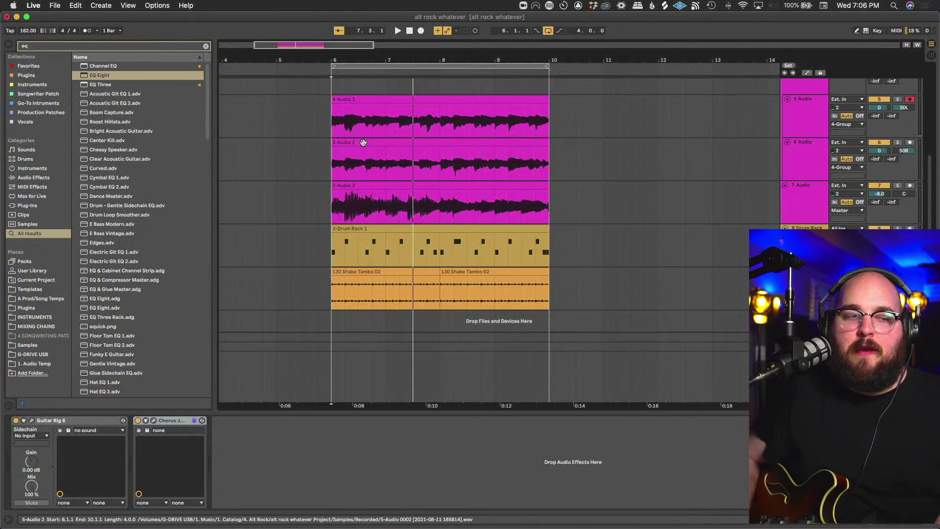
Insert a new MIDI track between the Drum Rack track and the shaker and tambourine track.
scroll(363, 143, "up", 5)
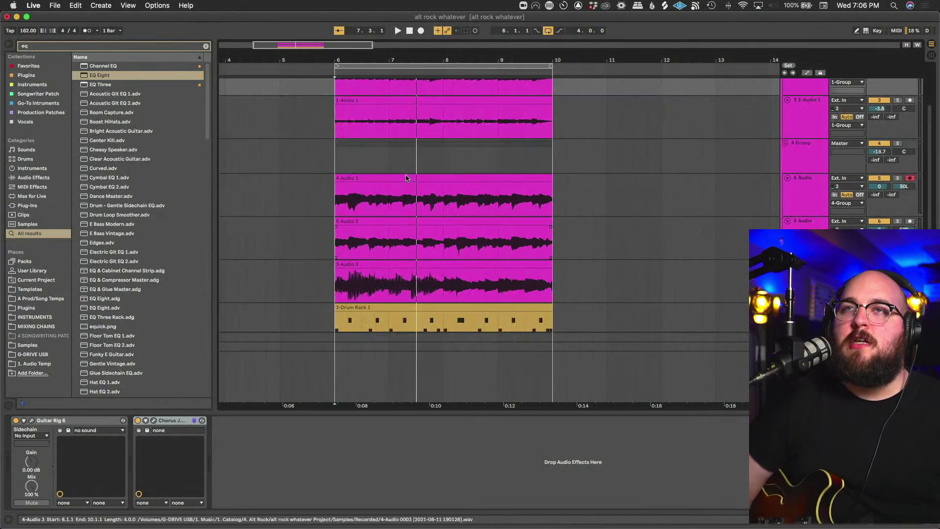
scroll(406, 178, "down", 3)
scroll(404, 200, "down", 5)
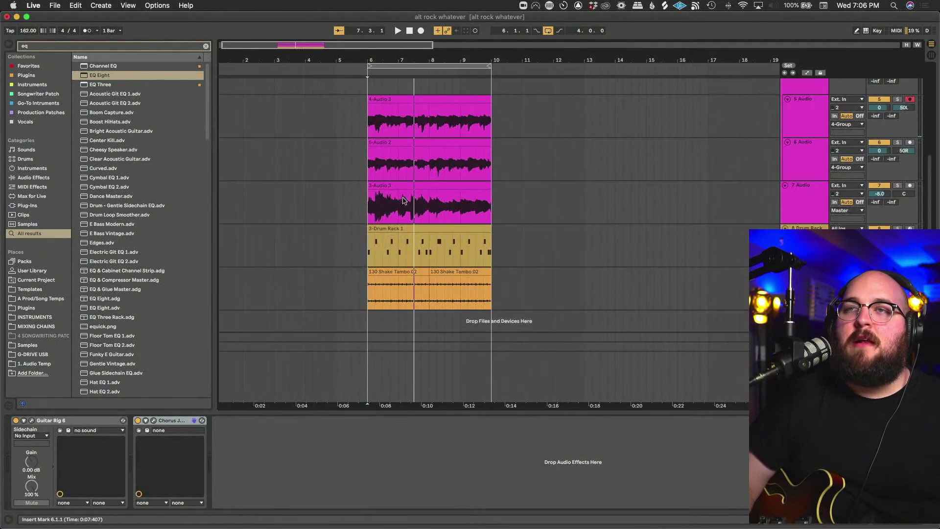
scroll(404, 199, "up", 4)
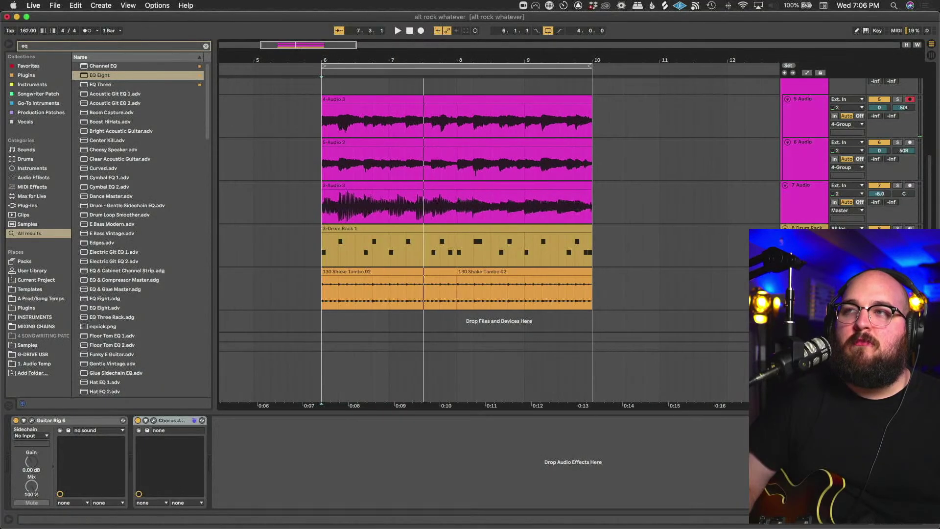
key("Down")
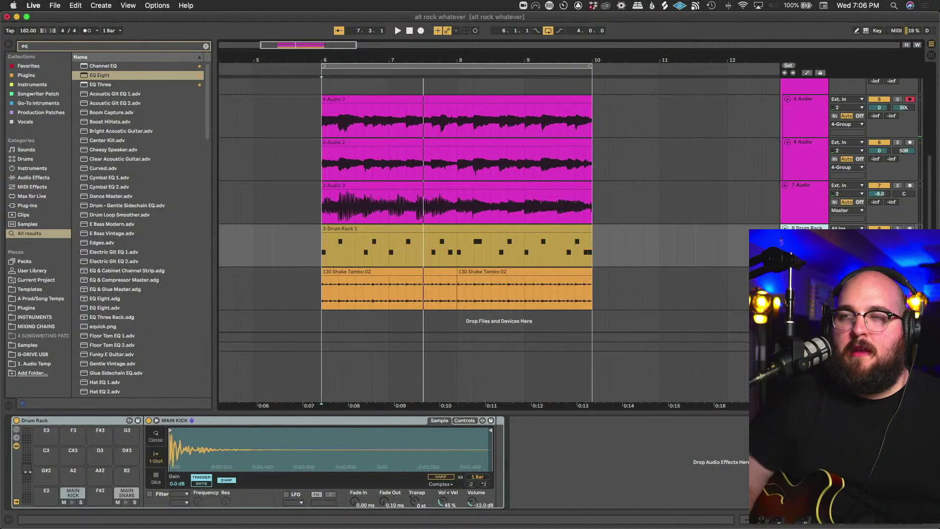
key("super+shift+t")
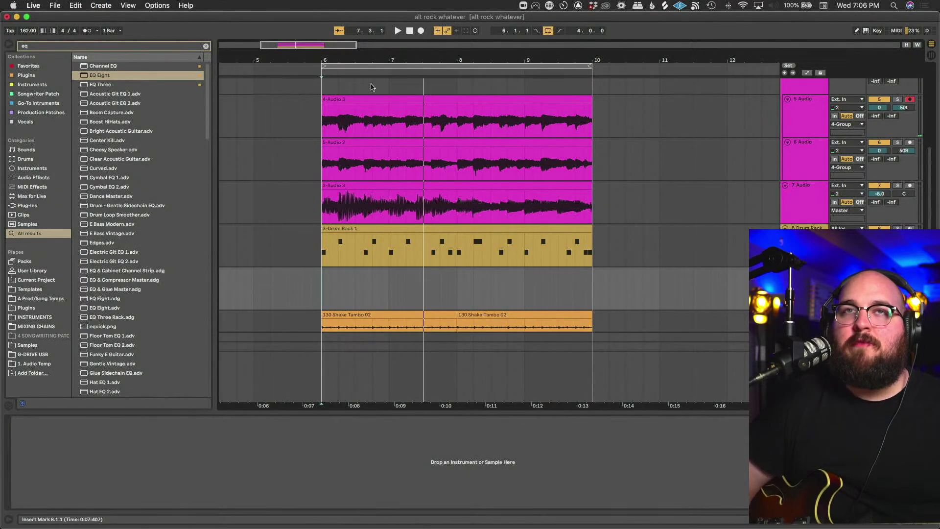
Replace the previous browser search with a search for "gretsch".
left_click(206, 46)
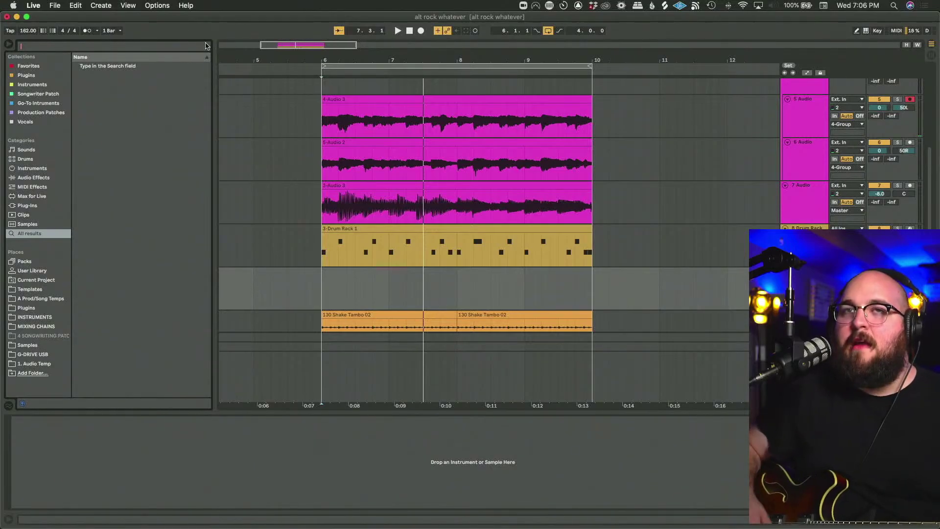
scroll(421, 240, "down", 2)
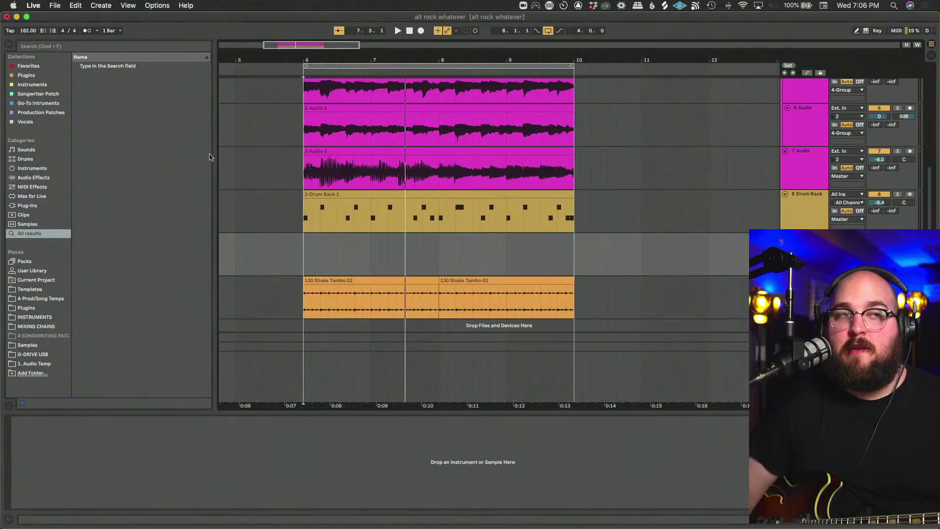
scroll(348, 266, "up", 1)
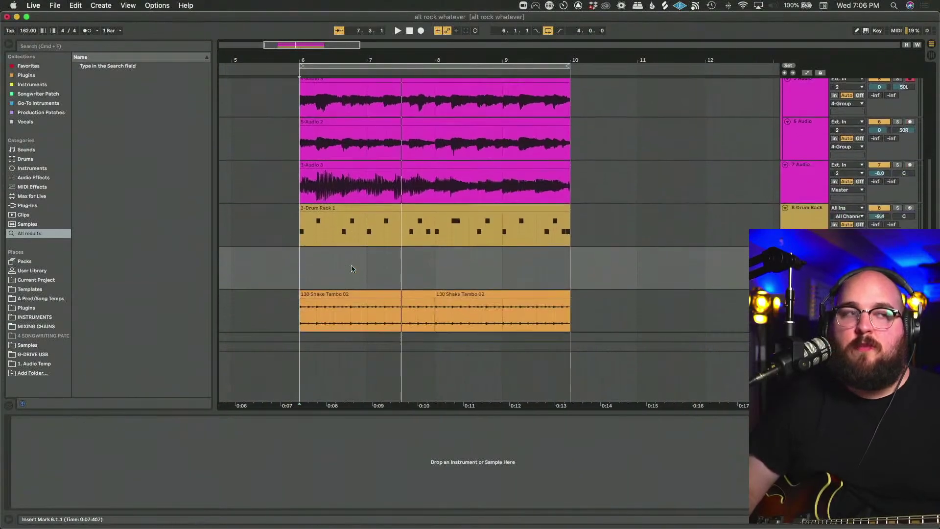
key("z")
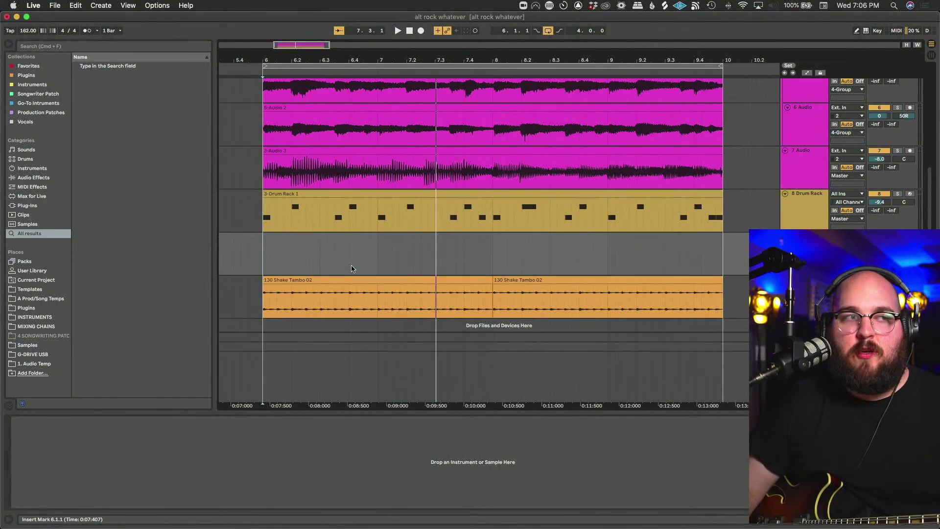
scroll(352, 268, "right", 1)
scroll(351, 269, "left", 1)
left_click(84, 48)
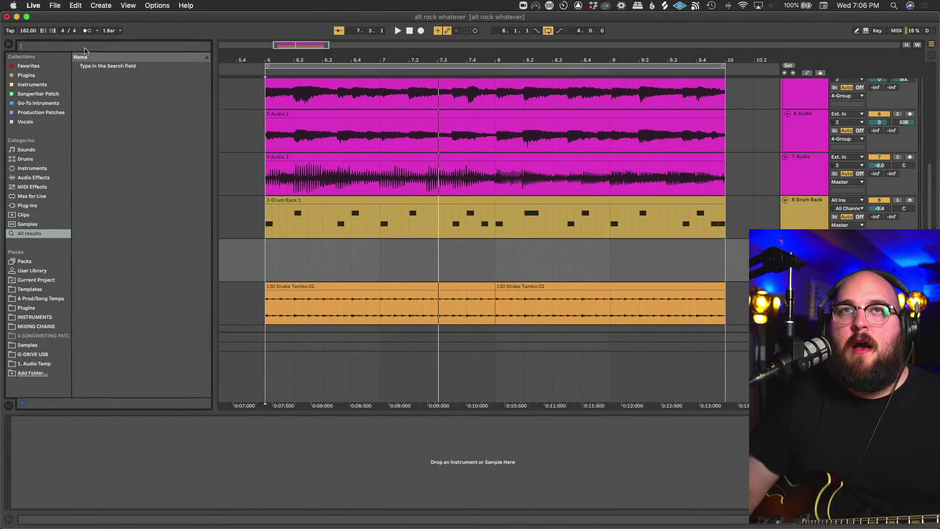
type("gr")
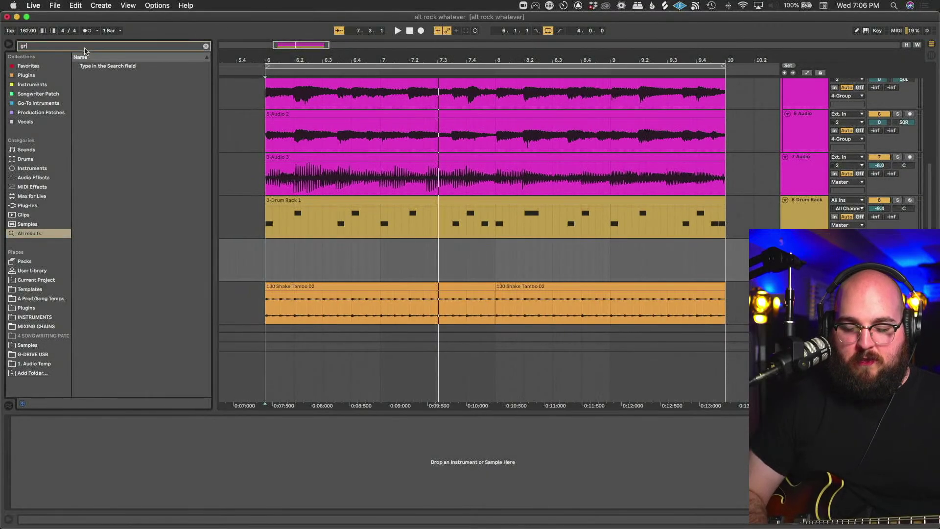
type("etsch")
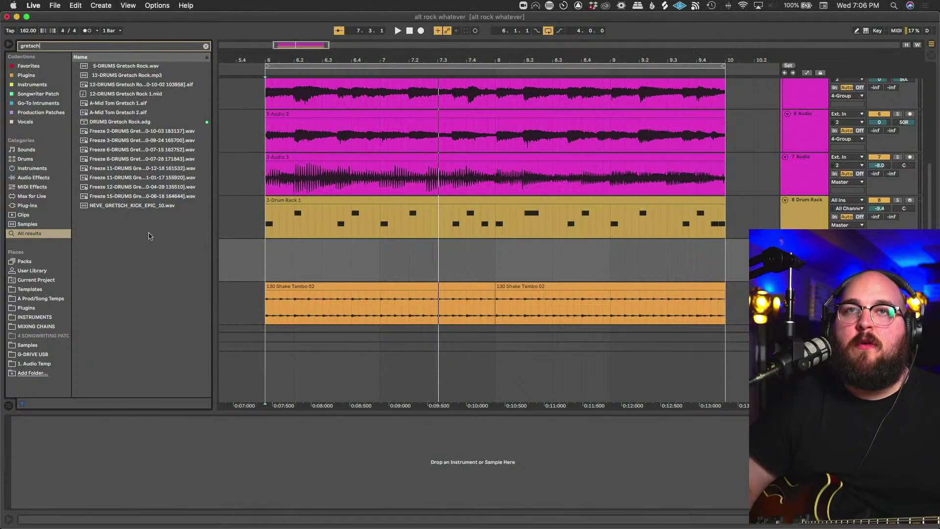
Load the DRUMS Gretsch Rock.adg rack onto the new MIDI track and close its Superior Drummer window.
left_click(110, 123)
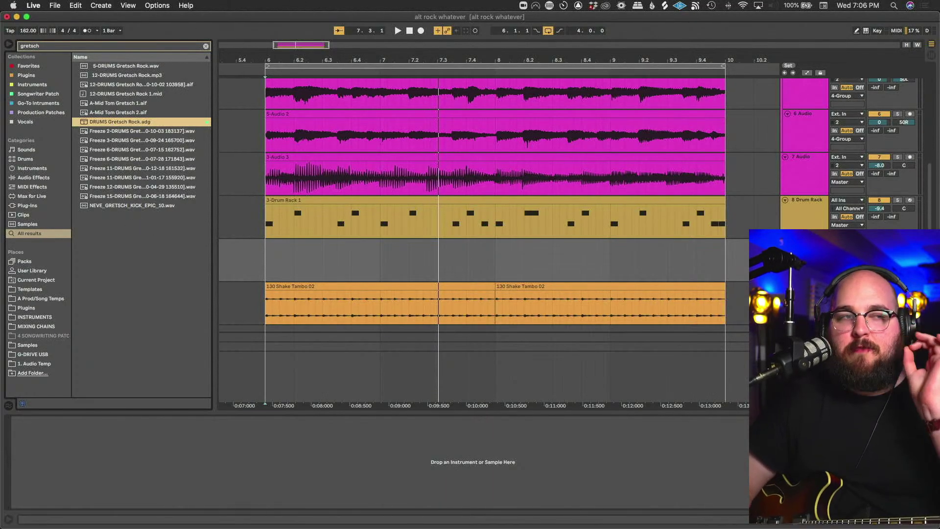
key("Return")
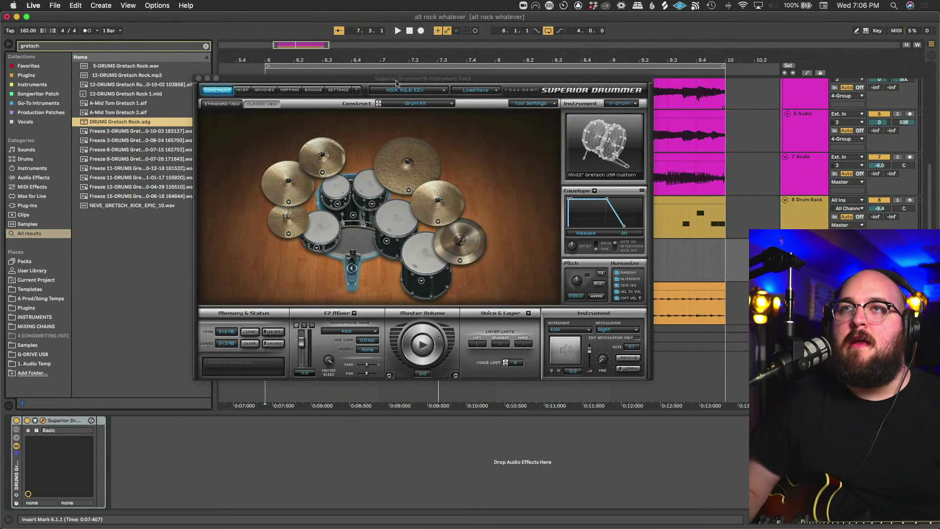
left_click(199, 79)
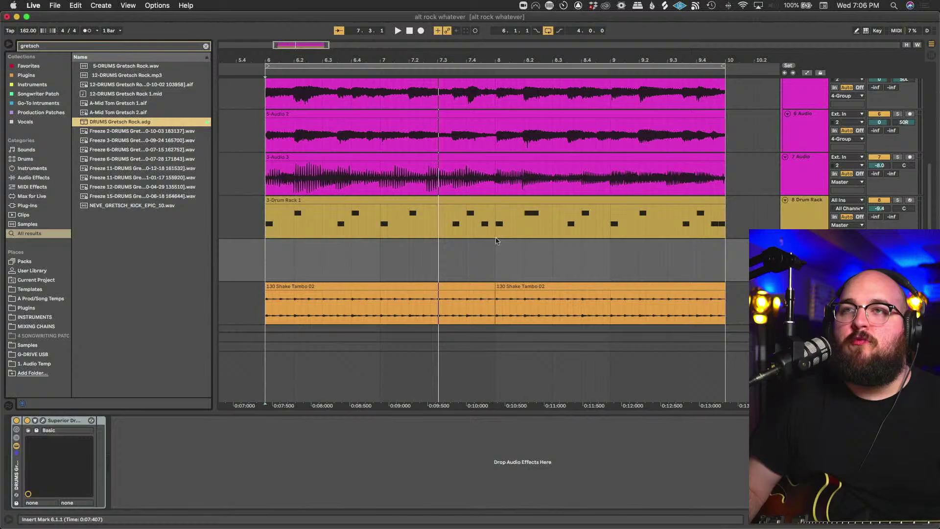
Copy the 3-Drum Rack 1 clip straight down to bars 6 to 10 of the Gretsch drum track and solo that track.
left_click(451, 201)
left_click_drag(450, 200, 447, 248)
key("0")
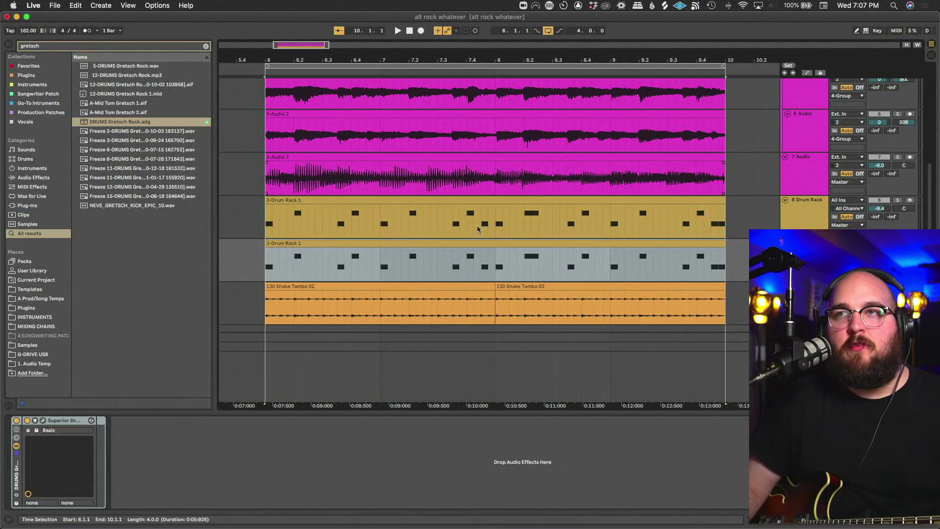
Transpose all notes in the copied drum clip down one octave and five semitones, to C1 and D1.
double_click(452, 251)
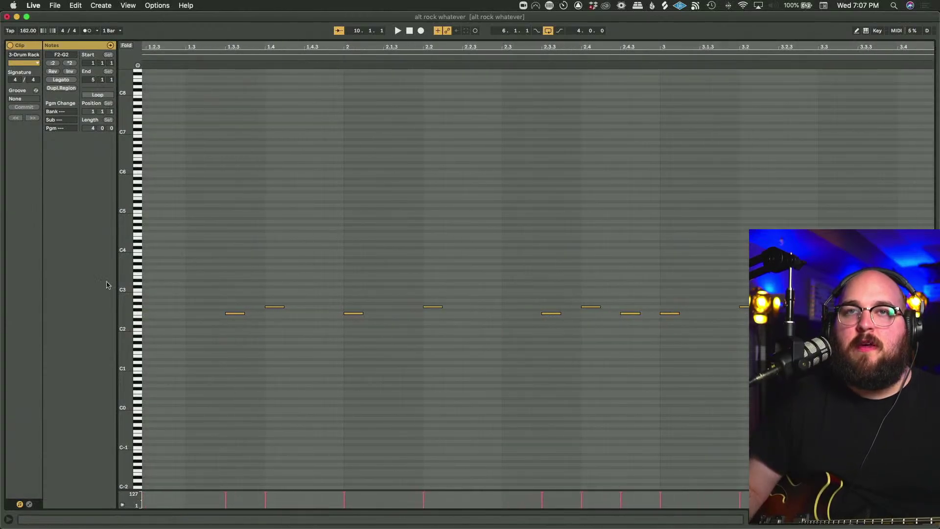
mouse_move(122, 283)
left_mouse_down()
mouse_move(135, 283)
mouse_move(126, 283)
left_mouse_up()
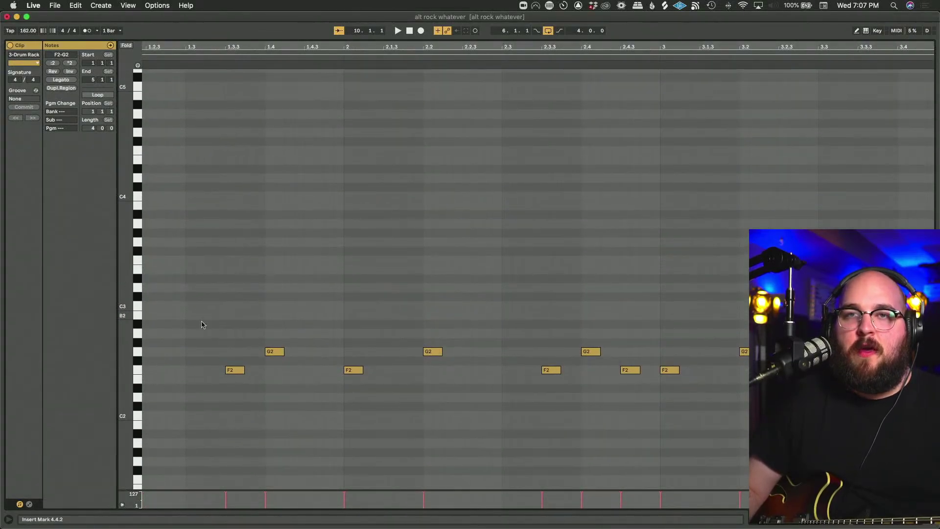
key("super+a")
key("shift+Down")
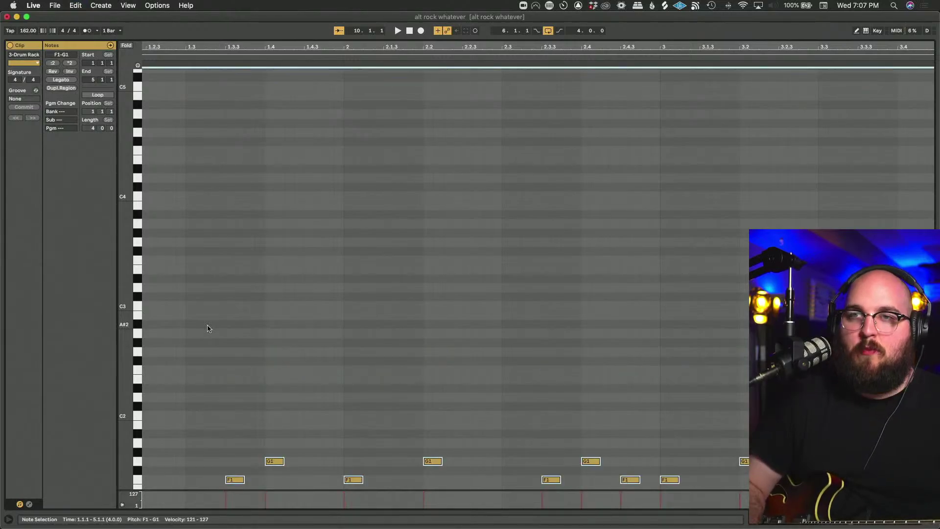
key("Down")
key("Down")
key("Down")
key("Down")
key("Down")
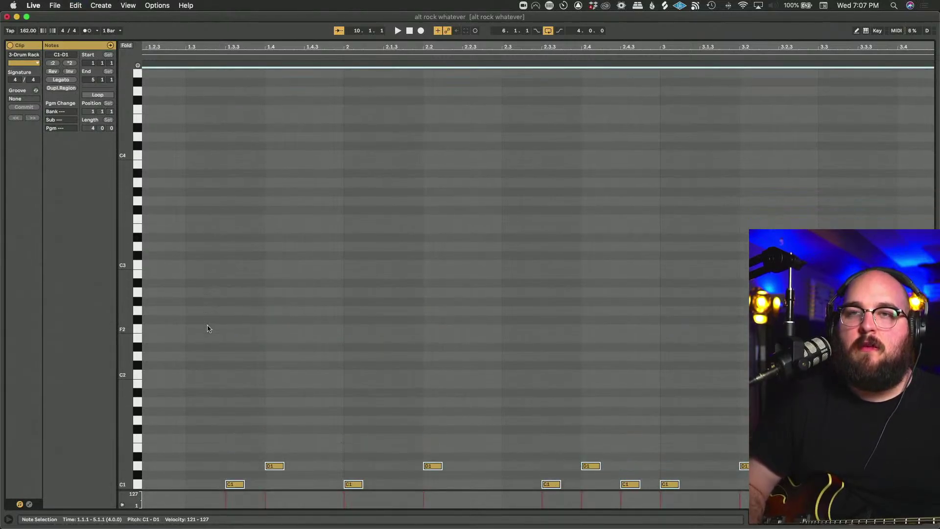
Play the transposed kick and snare pattern on the Gretsch drum track, then return to the arrangement.
key("space")
left_click(207, 329)
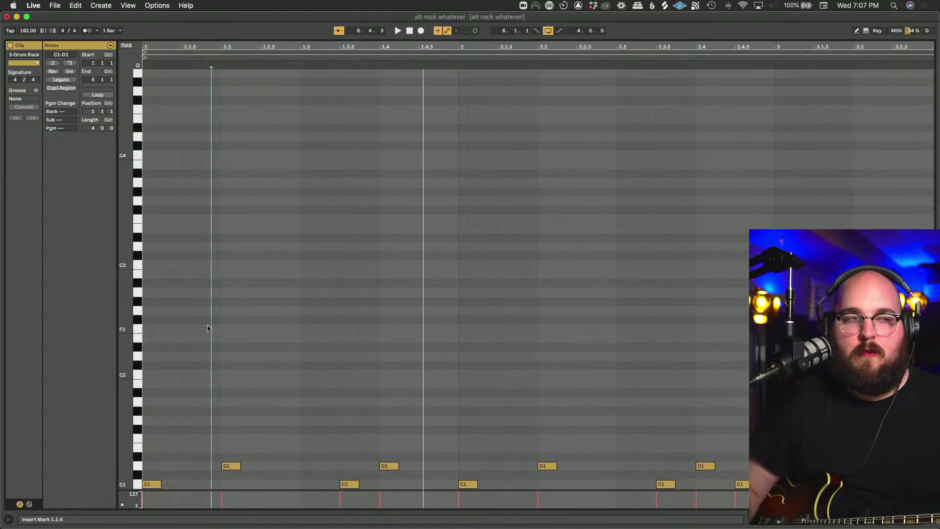
scroll(207, 328, "down", 5)
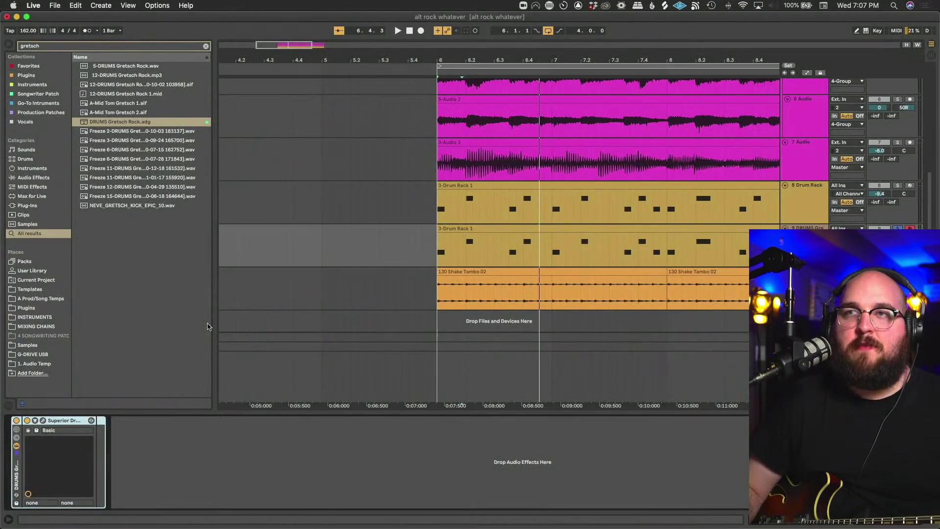
left_click(378, 257)
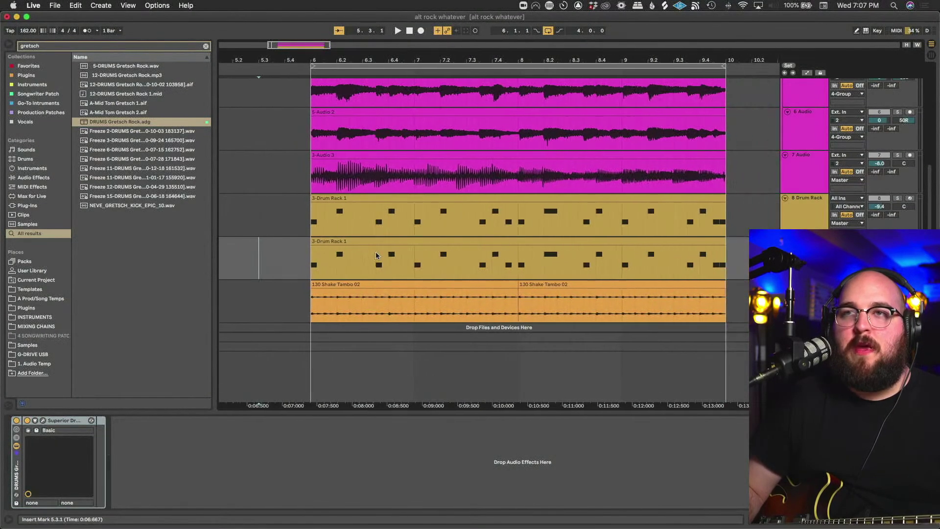
scroll(378, 256, "down", 2)
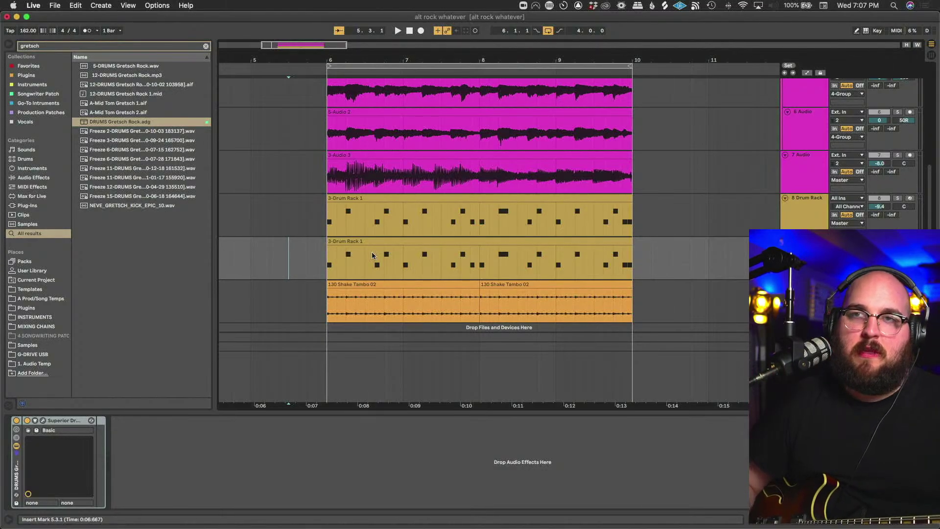
Play the full loop from bar 6 with the Gretsch drums layered in.
left_click(323, 268)
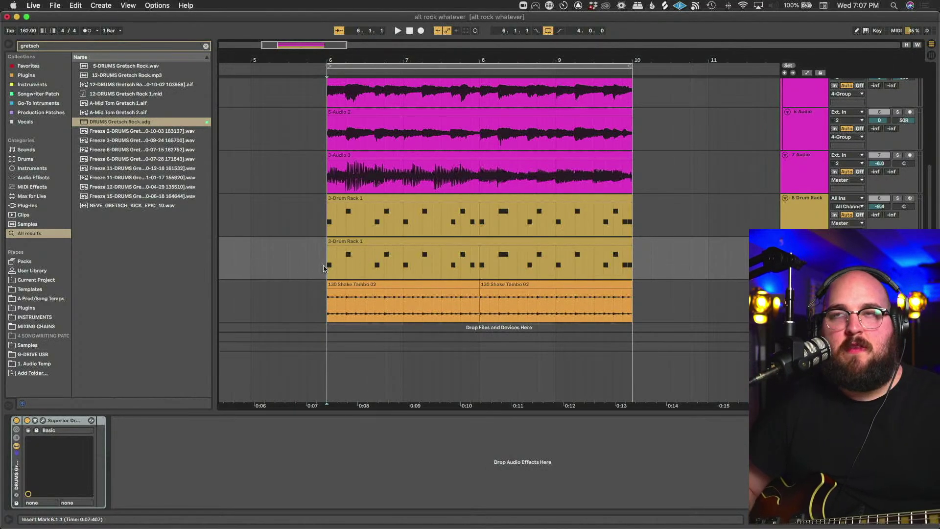
key("space")
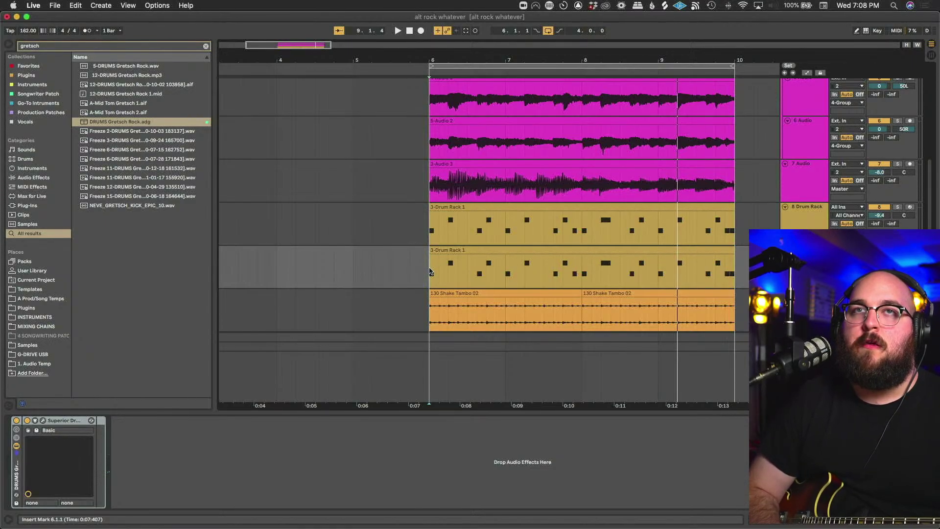
key("space")
Overdub two accent notes at the start of bar 6 on the Gretsch drum track and consolidate its two clips into one.
key("F9")
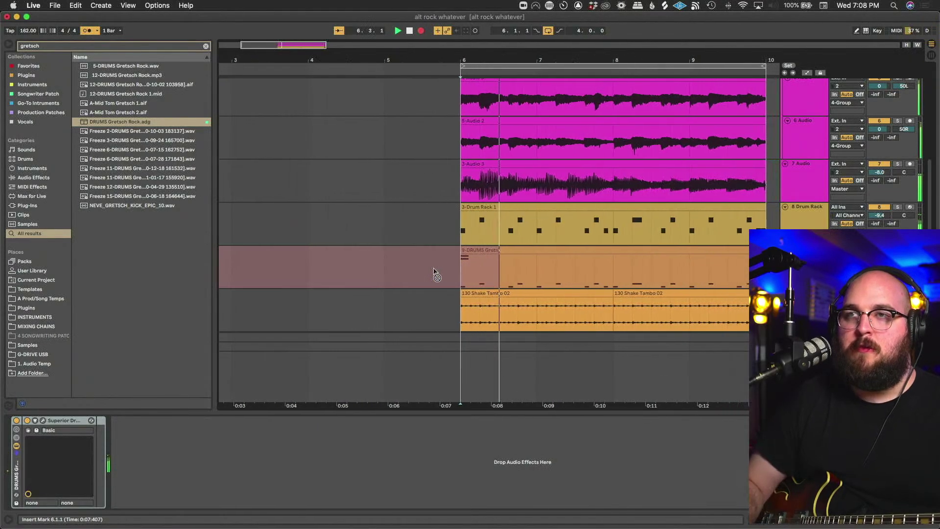
key("space")
left_click(514, 251)
left_click(483, 251, "shift")
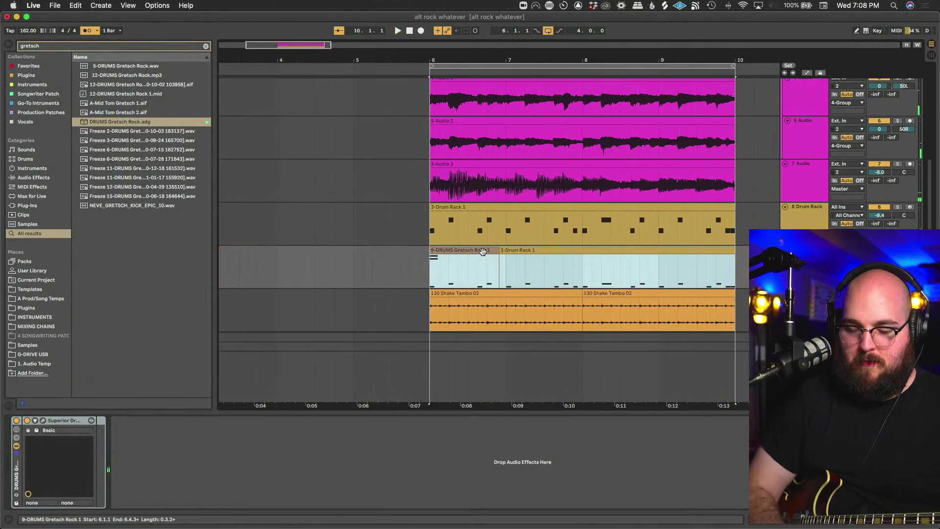
key("super+j")
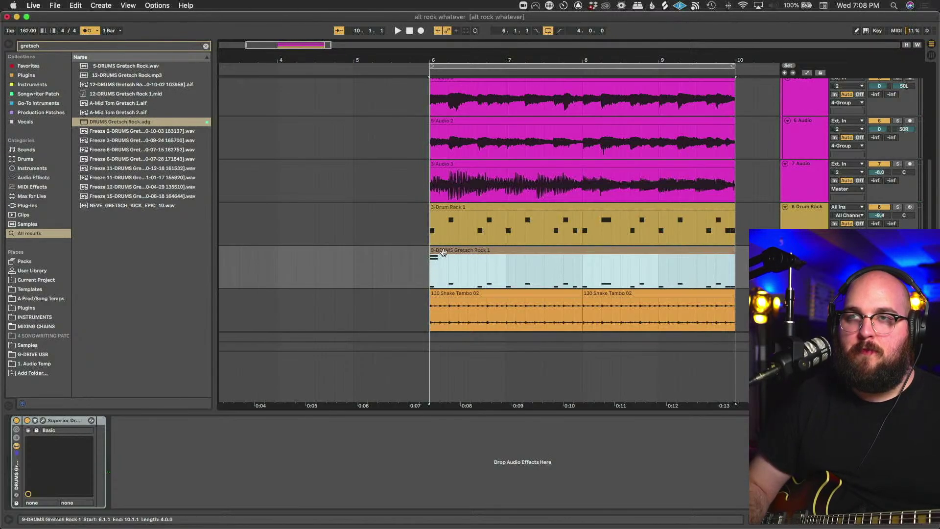
Overdub a steady quarter-note drum part from bar 6 through the four-bar loop on the Gretsch drum track.
left_click(427, 273)
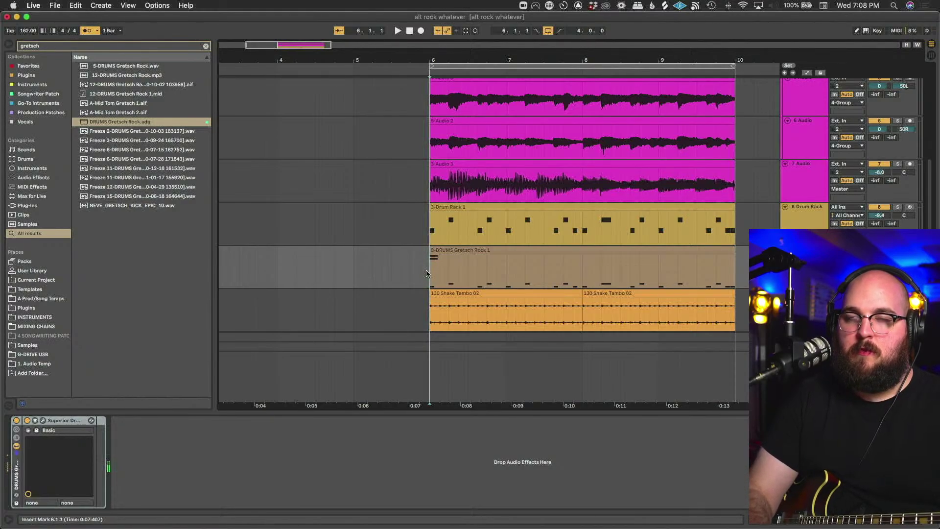
key("F9")
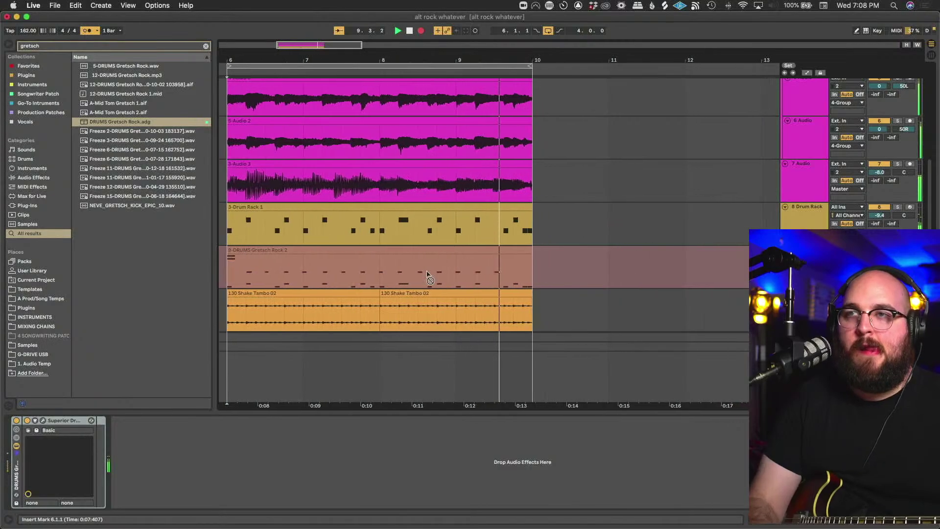
key("space")
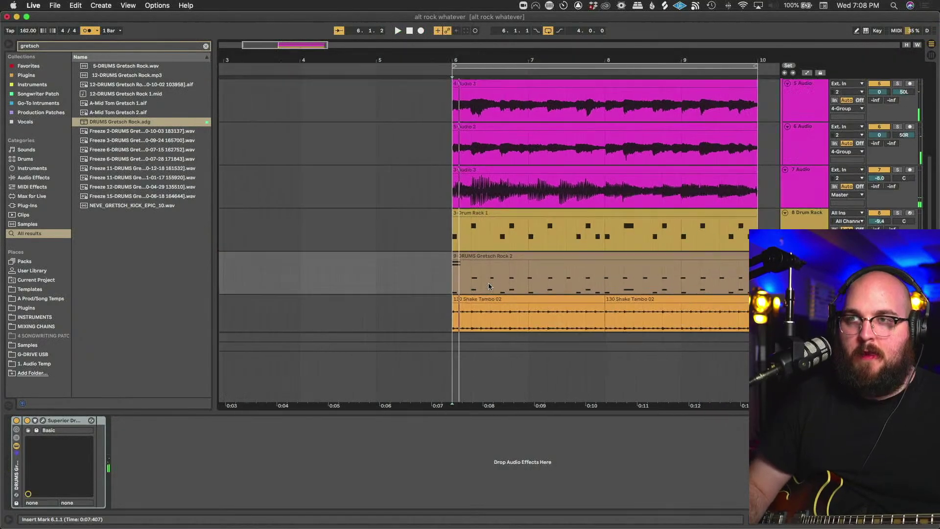
Open the 9-DRUMS Gretsch Rock 2 clip, quantize all of its notes to the grid, and return to the arrangement.
scroll(489, 287, "right", 3)
left_click(392, 260)
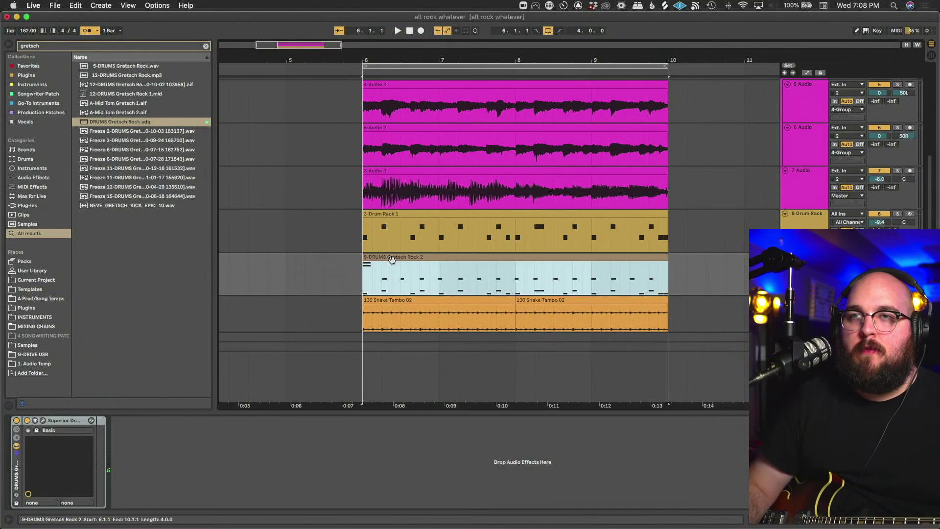
double_click(392, 260)
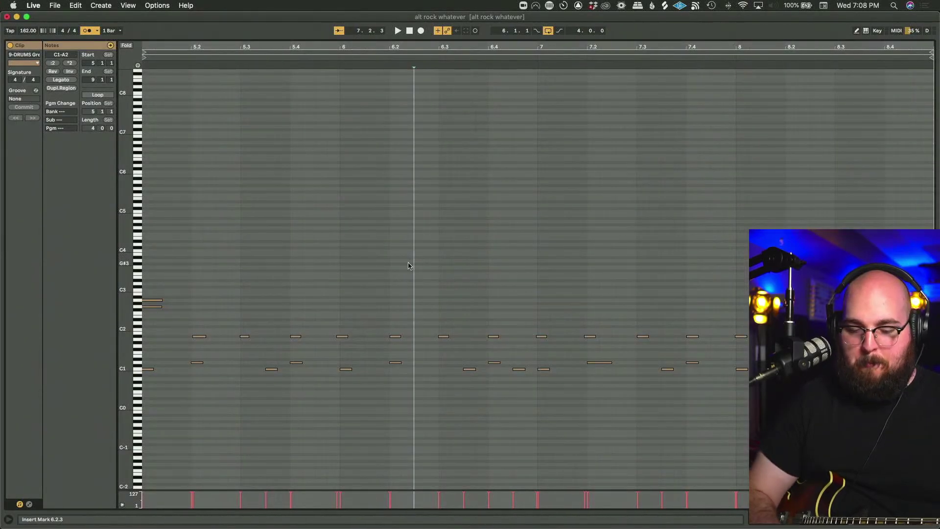
key("super+a")
key("shift+Tab")
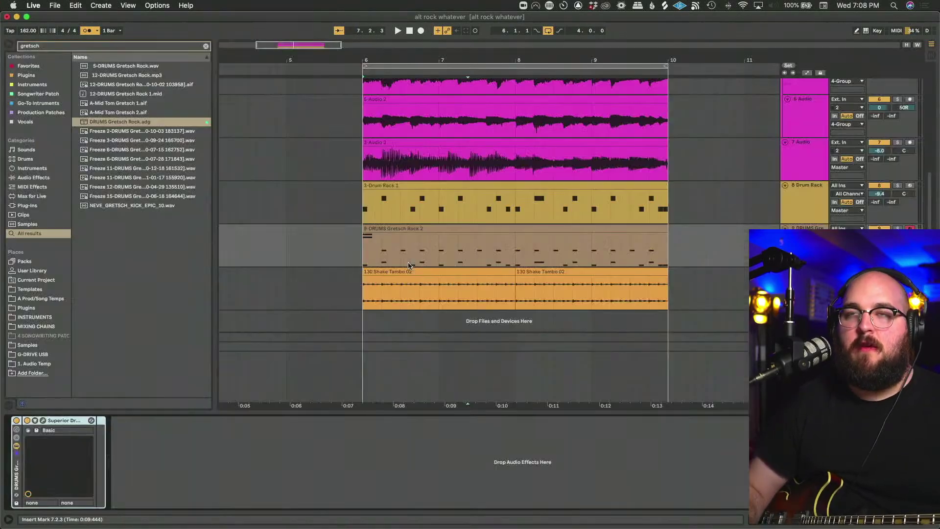
Play the full loop from bar 6 to check the quantized Gretsch drums, and inspect the clip's notes.
left_click(363, 245)
key("space")
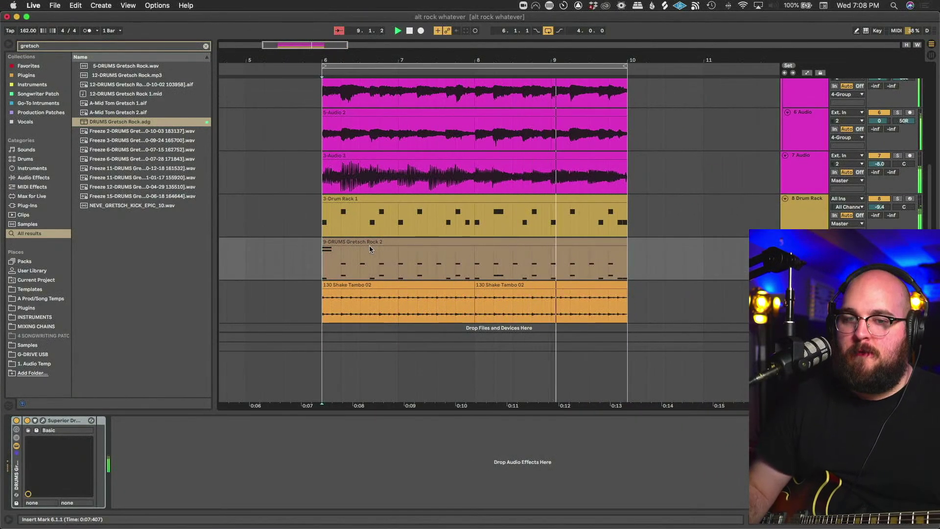
scroll(370, 247, "right", 2)
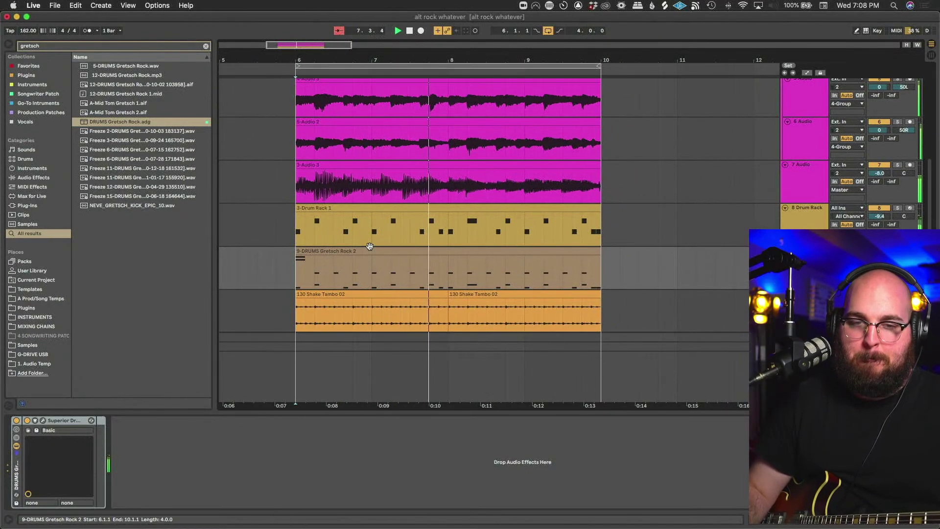
scroll(368, 292, "down", 2)
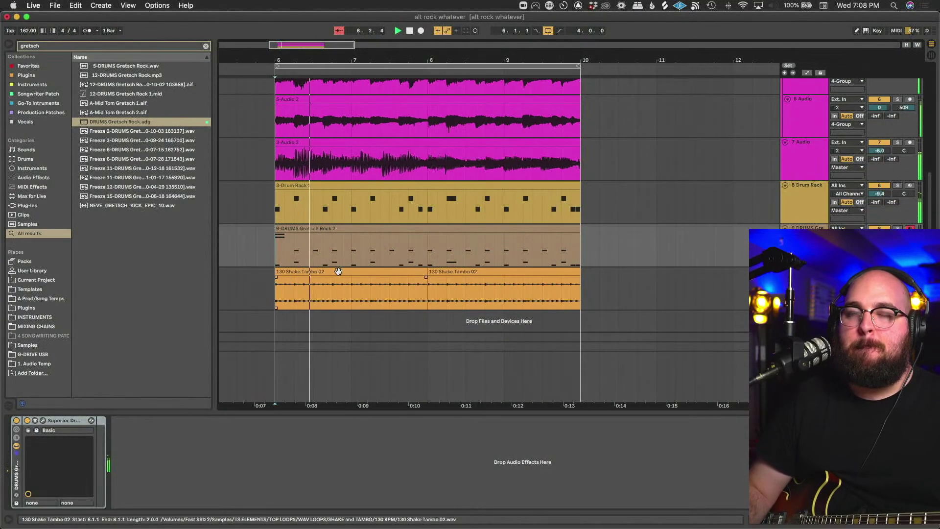
double_click(316, 237)
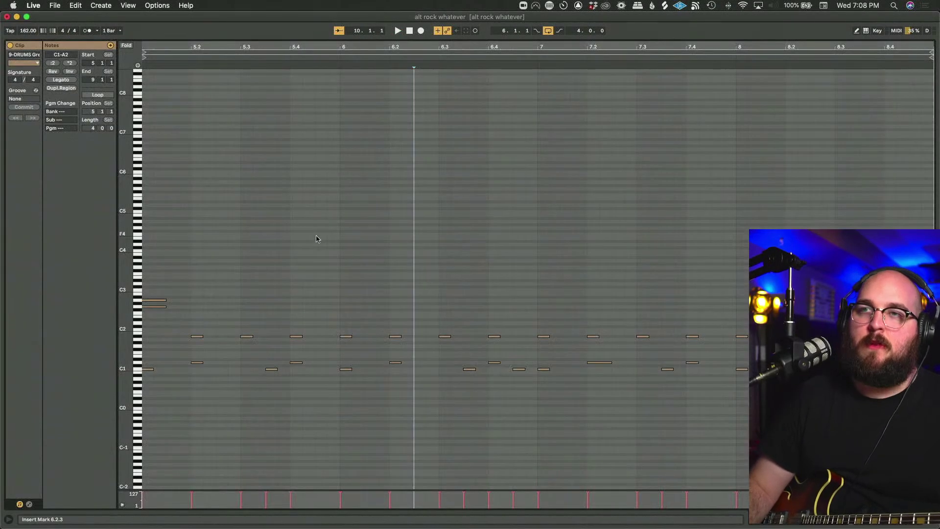
key("space")
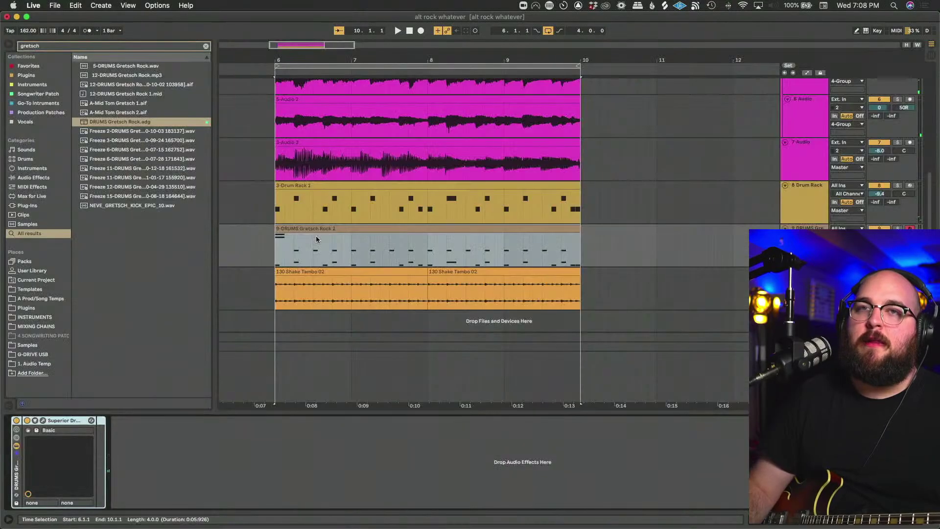
Clear the browser search and play the loop from the start of bar 6.
left_click(205, 47)
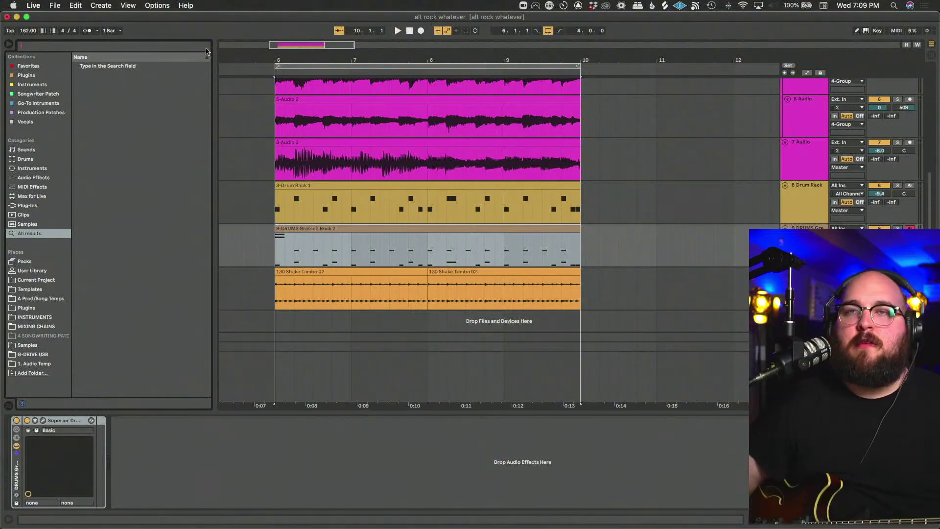
left_click(273, 250)
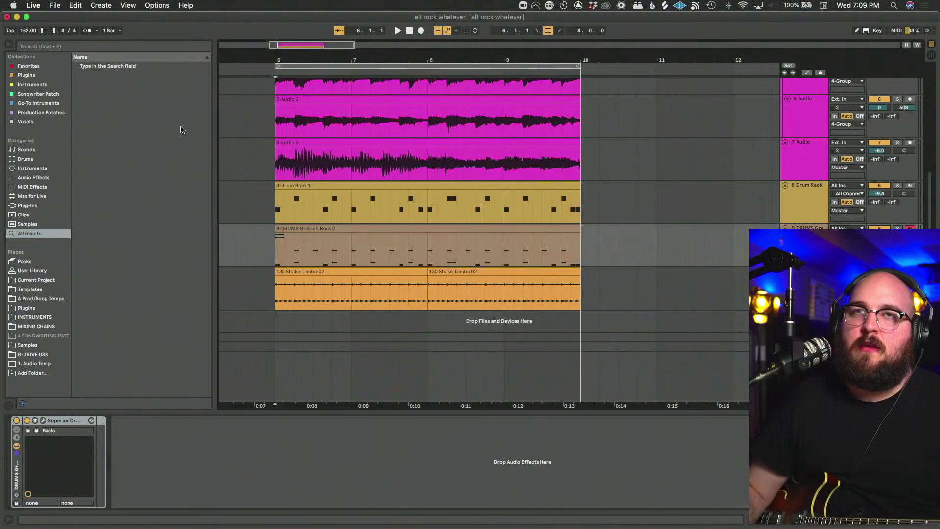
left_click(86, 47)
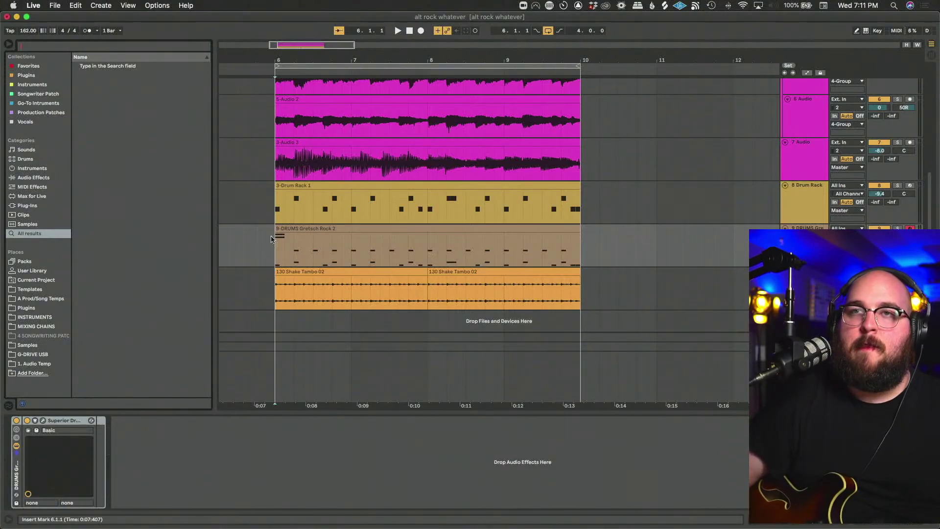
left_click(274, 250)
key("space")
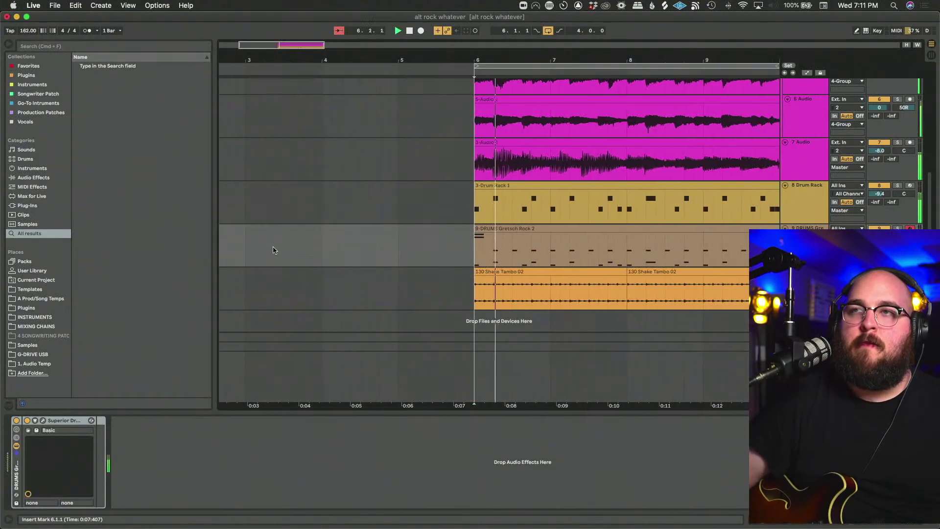
Group and solo the drum tracks, and add a Comp FET-76 compressor to the new group.
left_click(791, 204)
key("super+g")
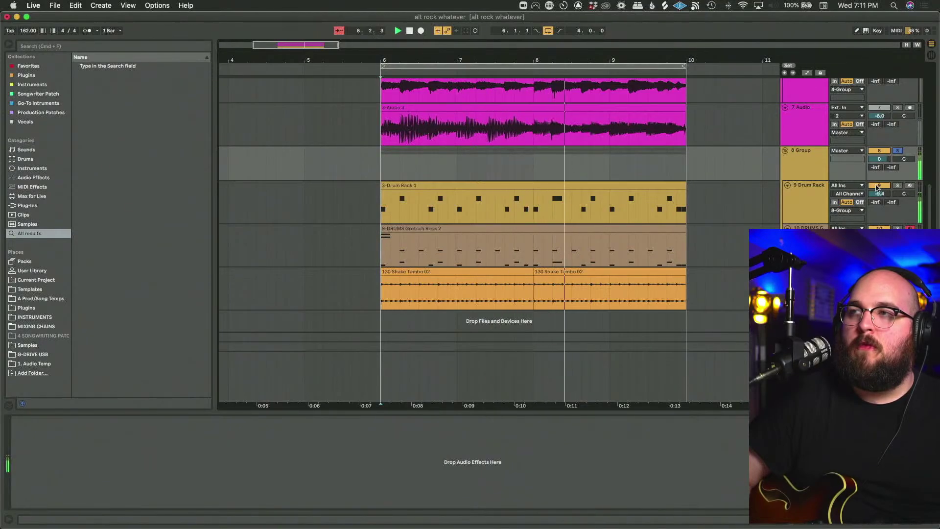
left_click(150, 46)
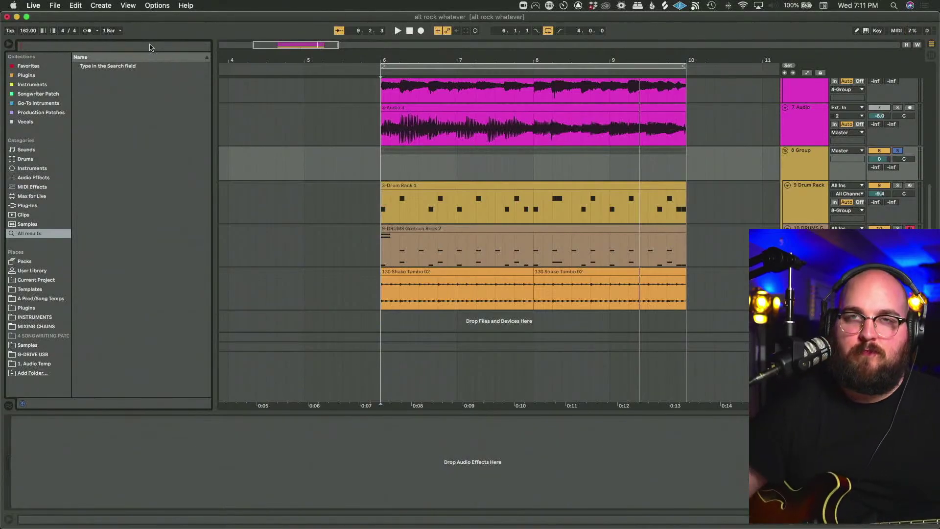
type("fet")
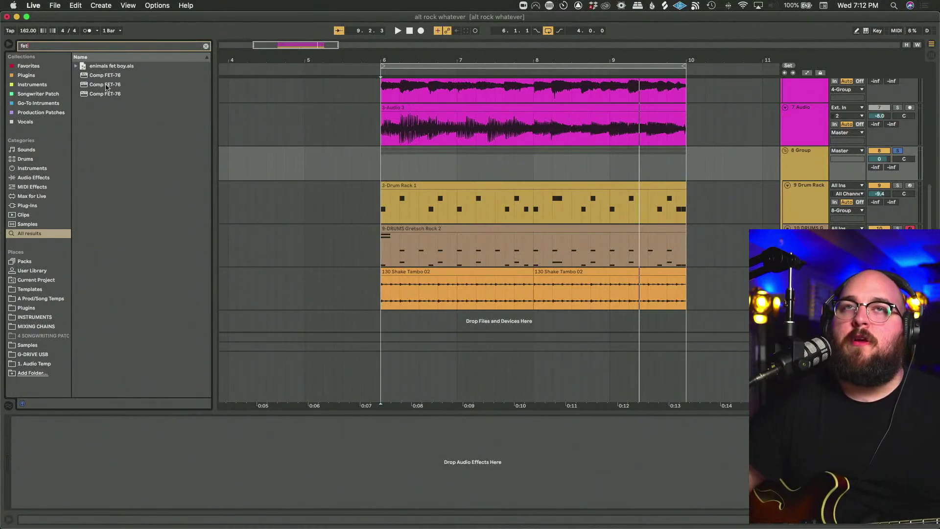
left_click_drag(106, 87, 797, 165)
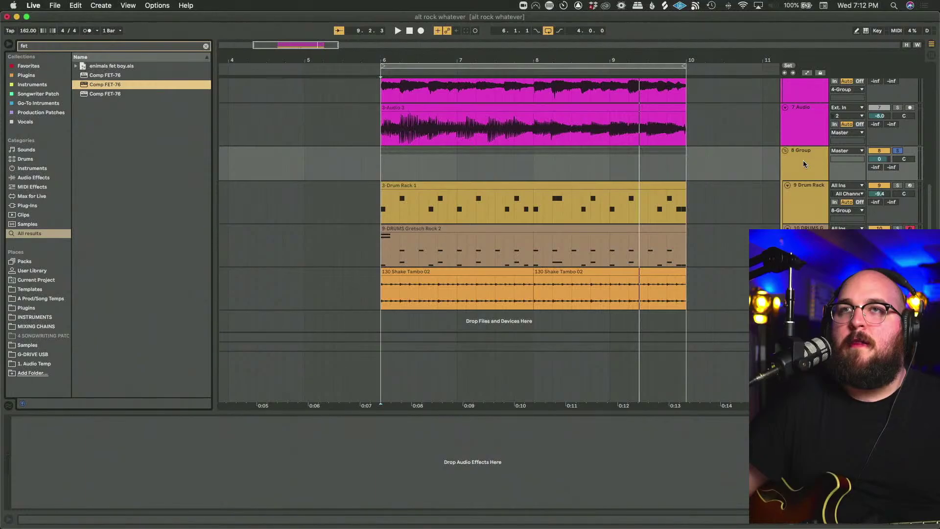
left_click_drag(288, 86, 300, 141)
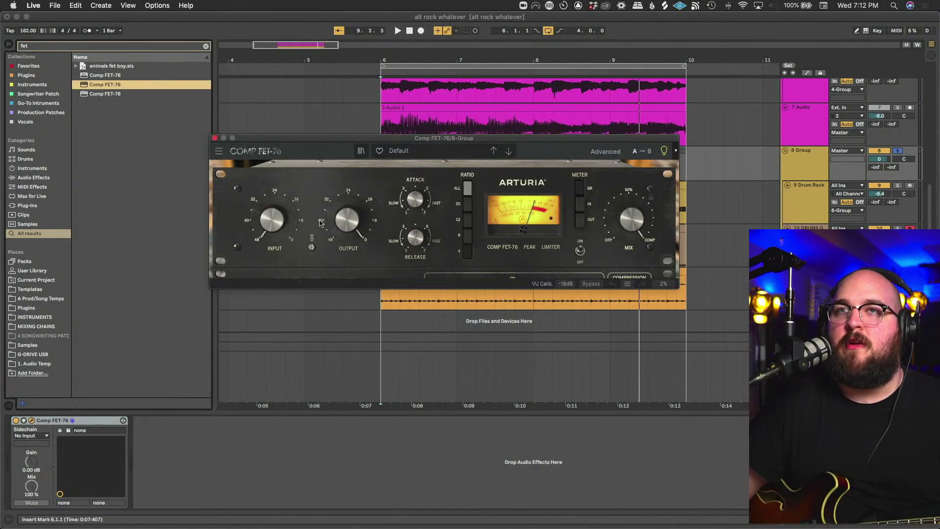
Try raising the Comp FET-76 input gain to about -34 dB while the soloed drums play.
mouse_move(299, 214)
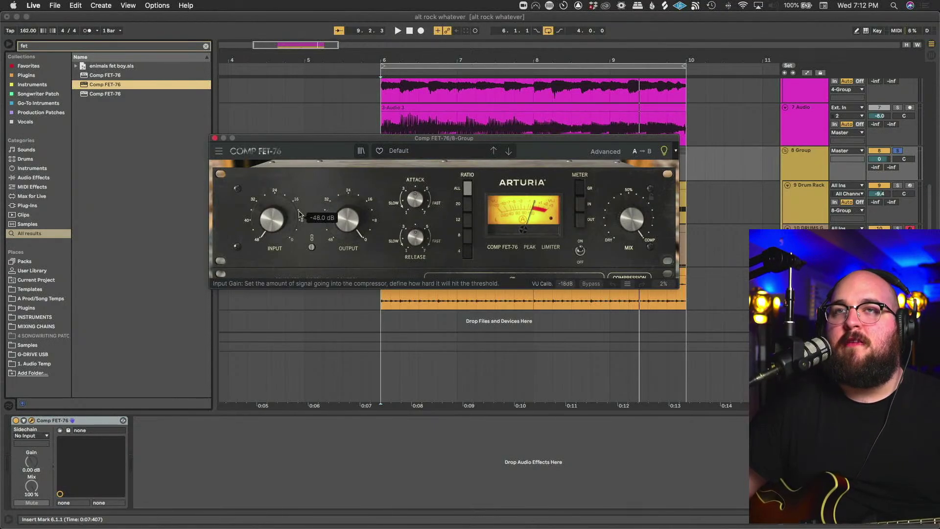
scroll(348, 218, "up", 5)
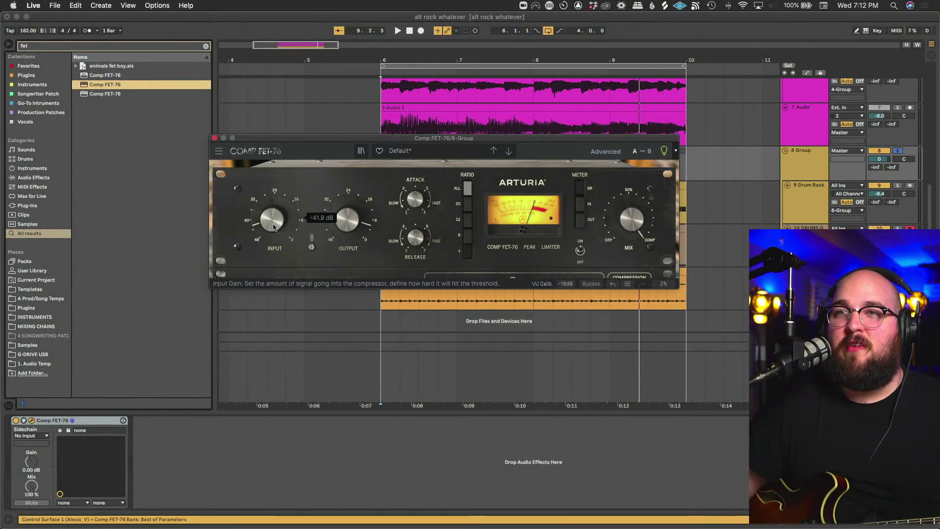
left_click_drag(278, 139, 270, 94)
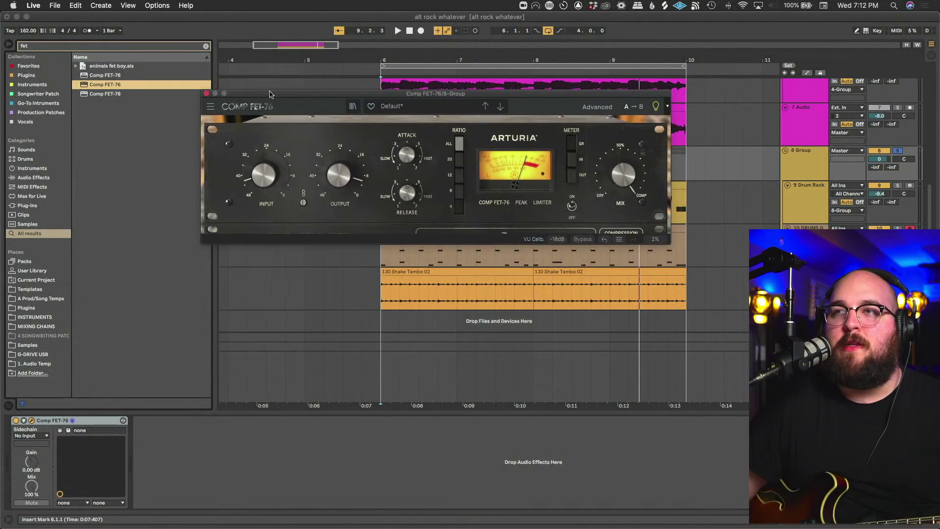
key("space")
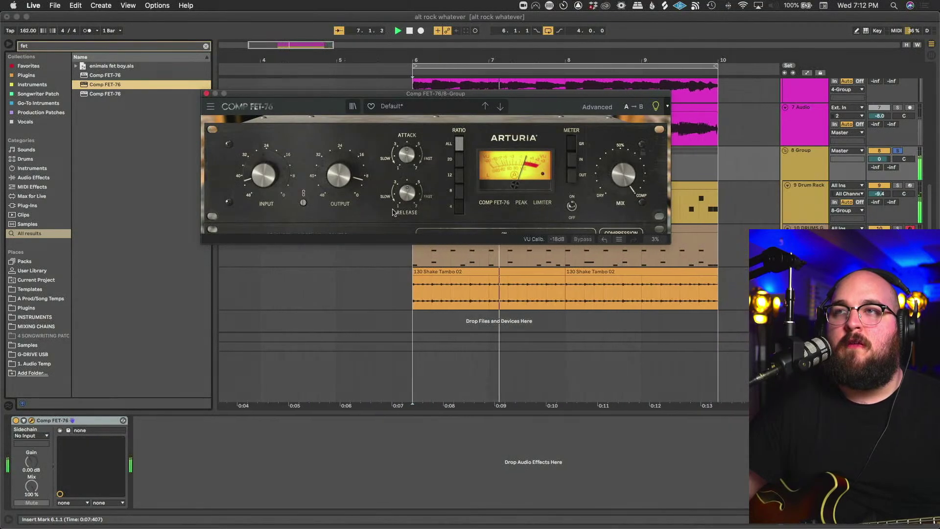
scroll(339, 175, "up", 8)
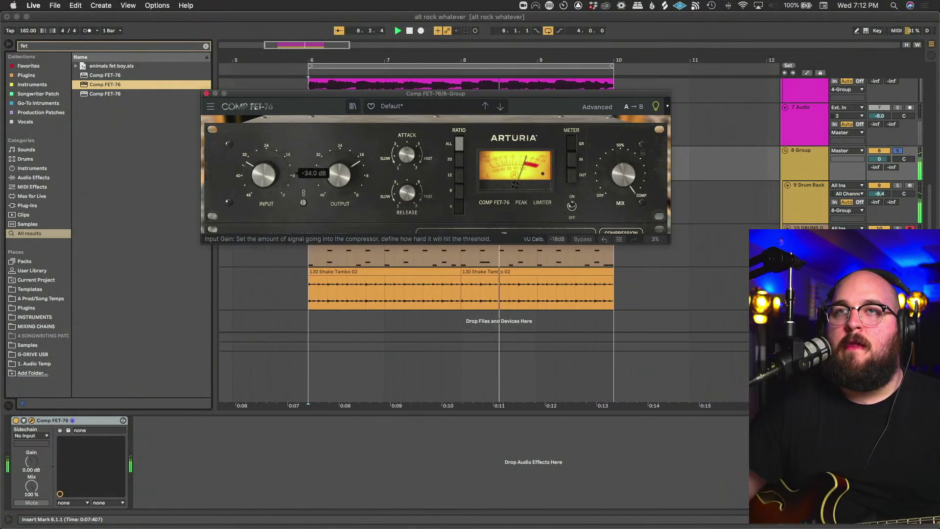
left_click_drag(262, 138, 264, 122)
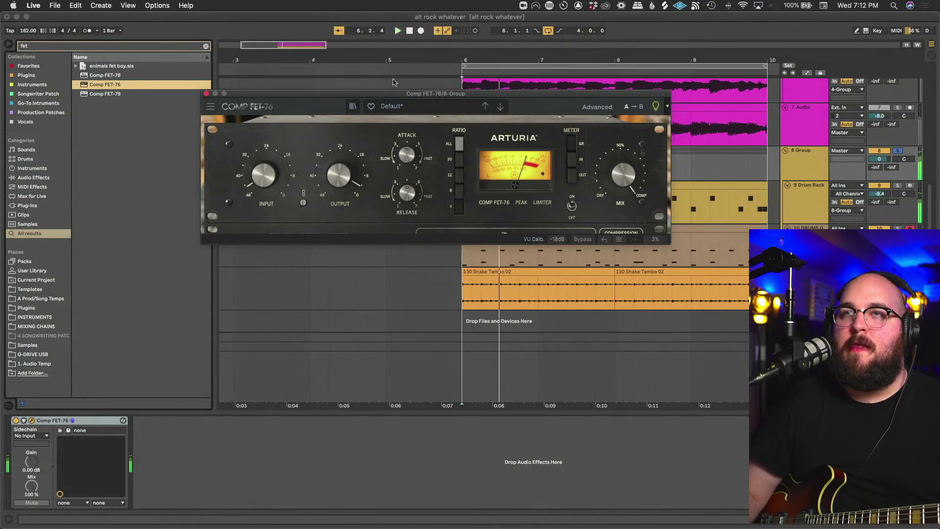
Load the Bring Up The Room preset in Comp FET-76 and set its mix to 28% while auditioning the drums.
left_click(396, 105)
mouse_move(427, 136)
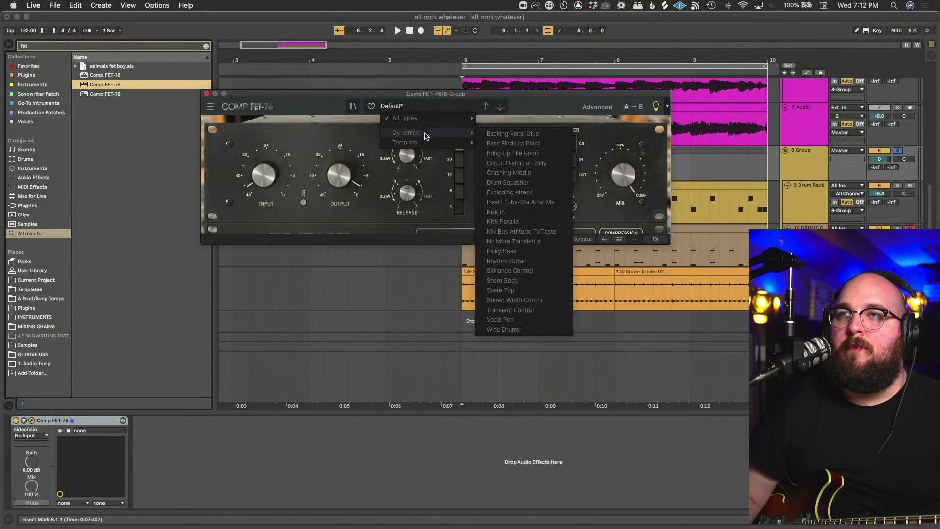
left_click(514, 154)
key("space")
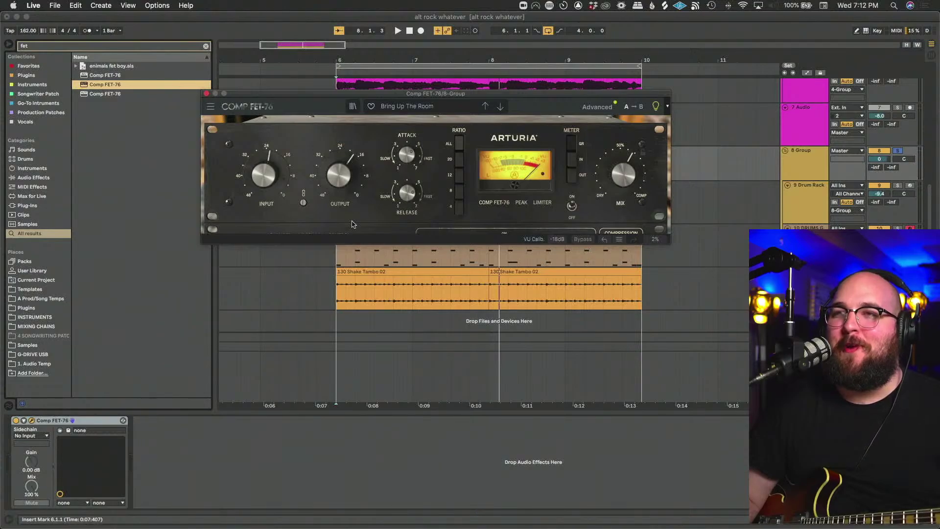
key("space")
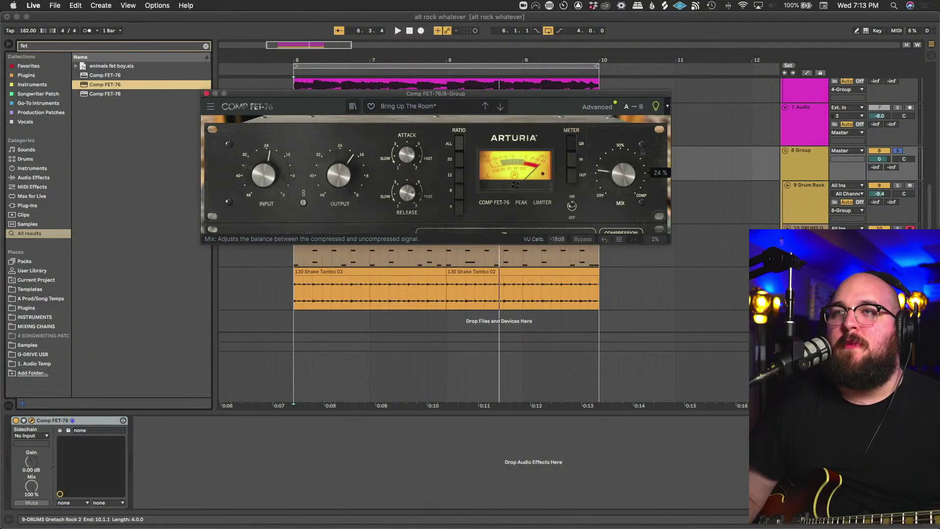
key("space")
mouse_move(623, 175)
left_mouse_down()
mouse_move(623, 142)
mouse_move(623, 171)
left_mouse_up()
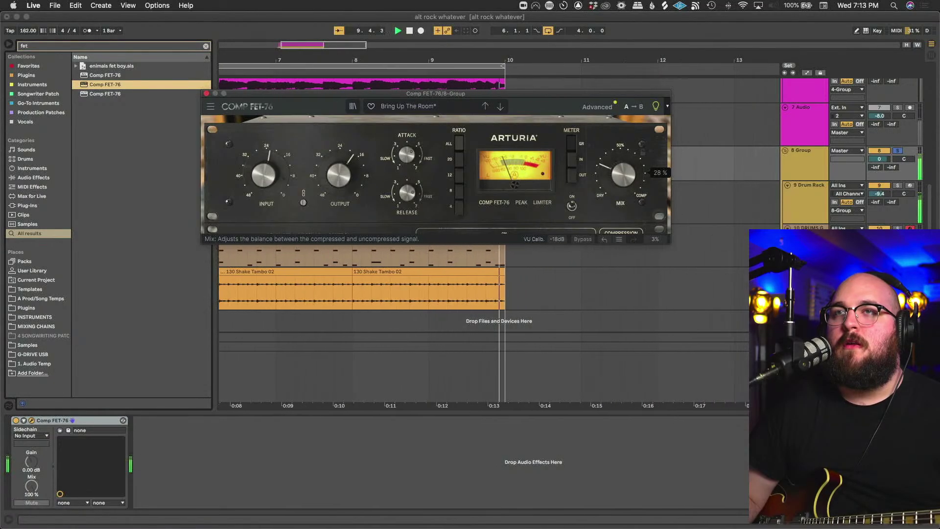
key("space")
key("space")
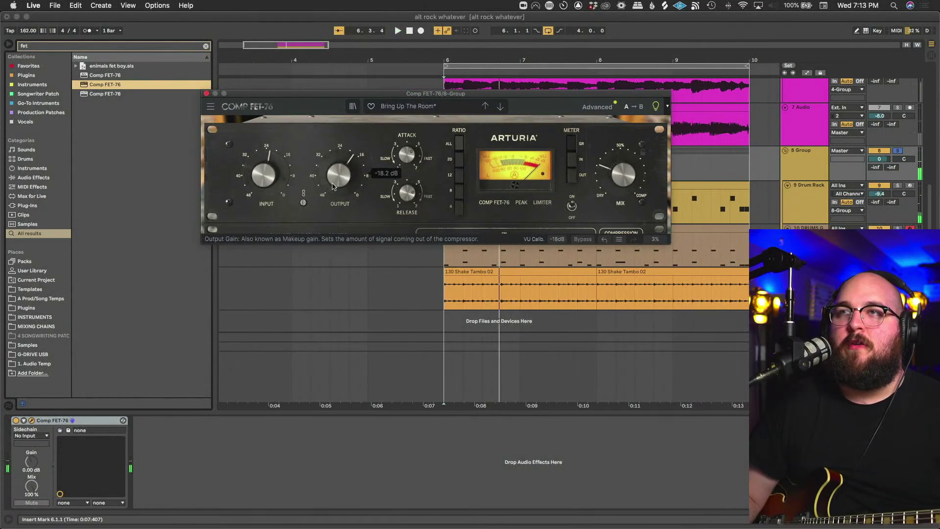
Compare the soloed drums with Comp FET-76 off and on, and fine-tune the compressor's mix during playback.
left_click(16, 421)
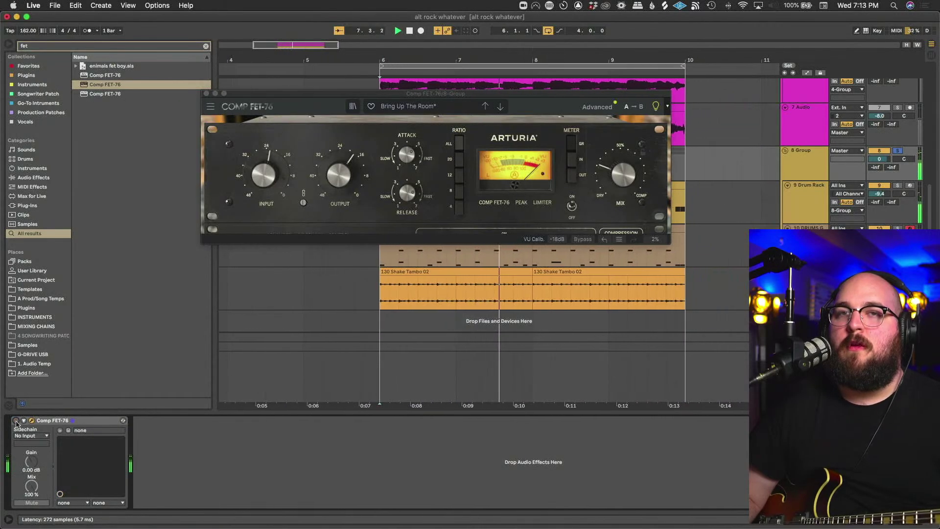
left_click(16, 420)
key("space")
key("space")
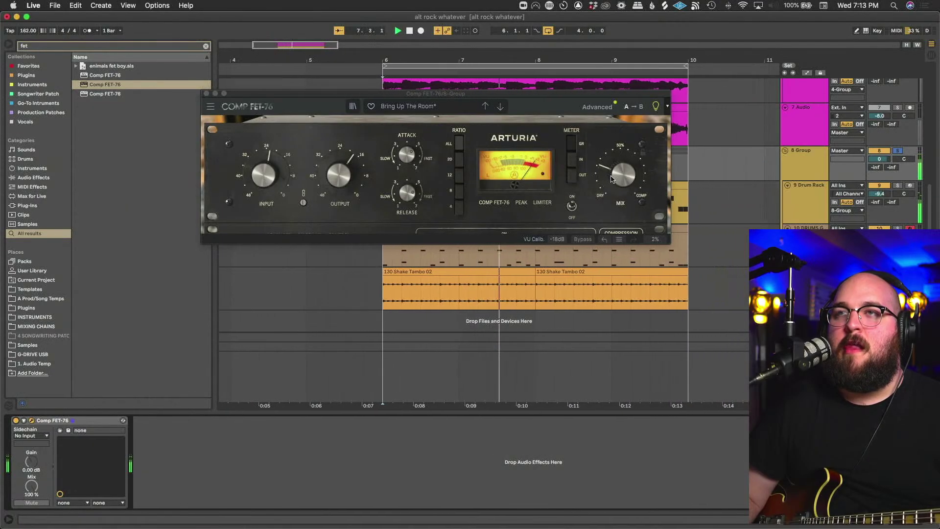
mouse_move(613, 179)
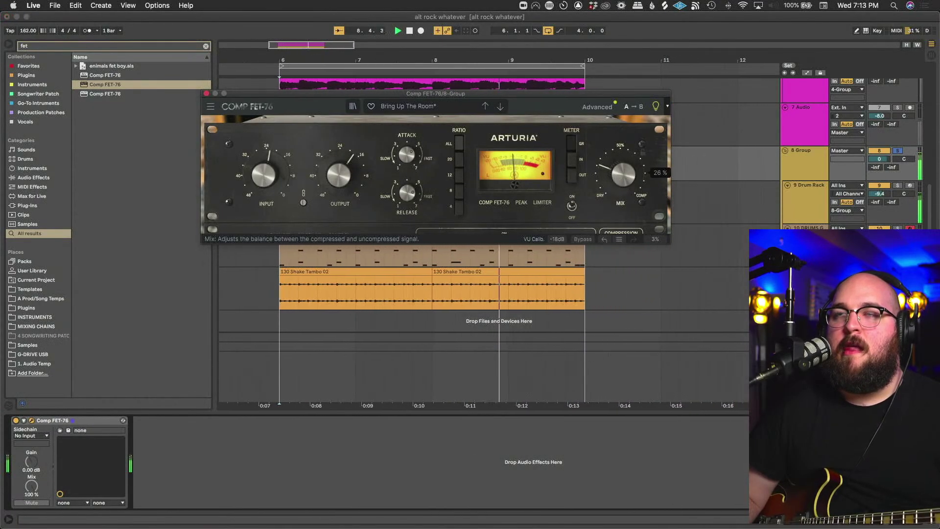
mouse_move(623, 175)
left_mouse_down()
mouse_move(623, 166)
mouse_move(616, 180)
left_mouse_up()
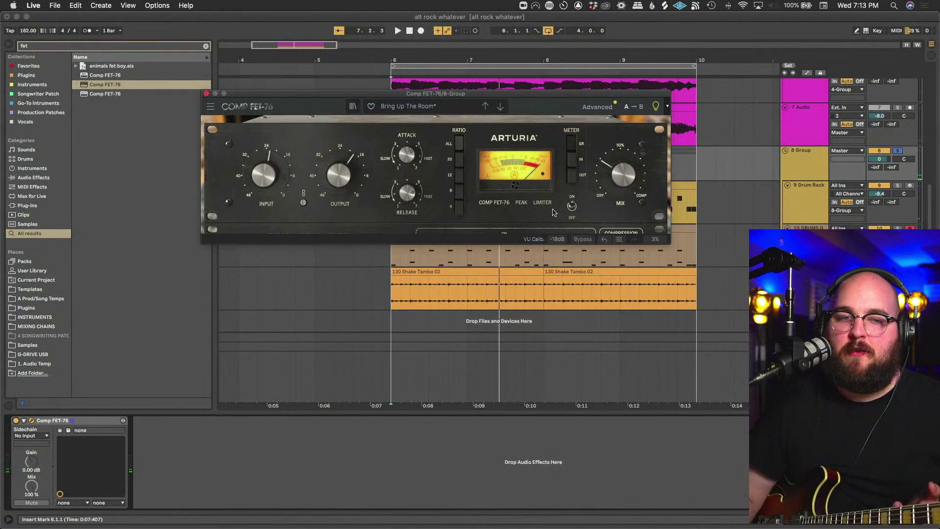
Unsolo the drum group and lower the Comp FET-76 mix slightly while checking it against the full loop.
left_click(206, 93)
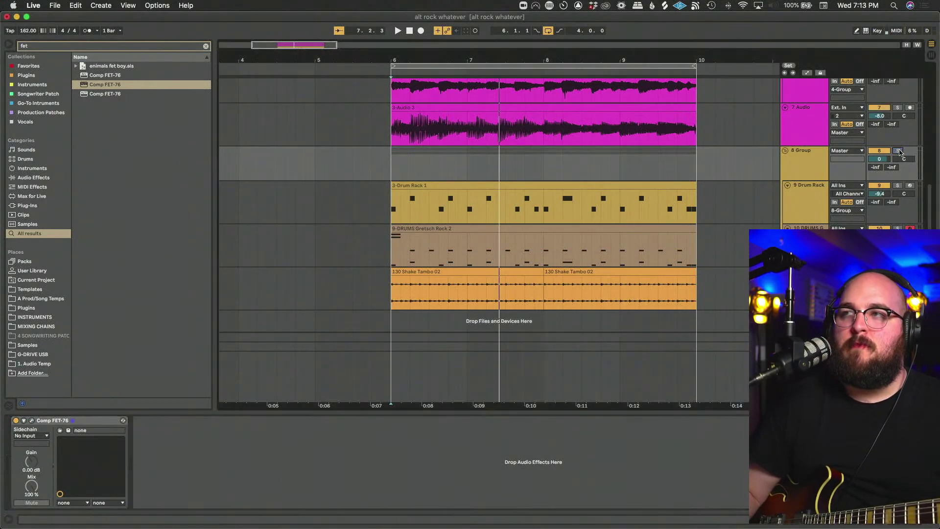
key("space")
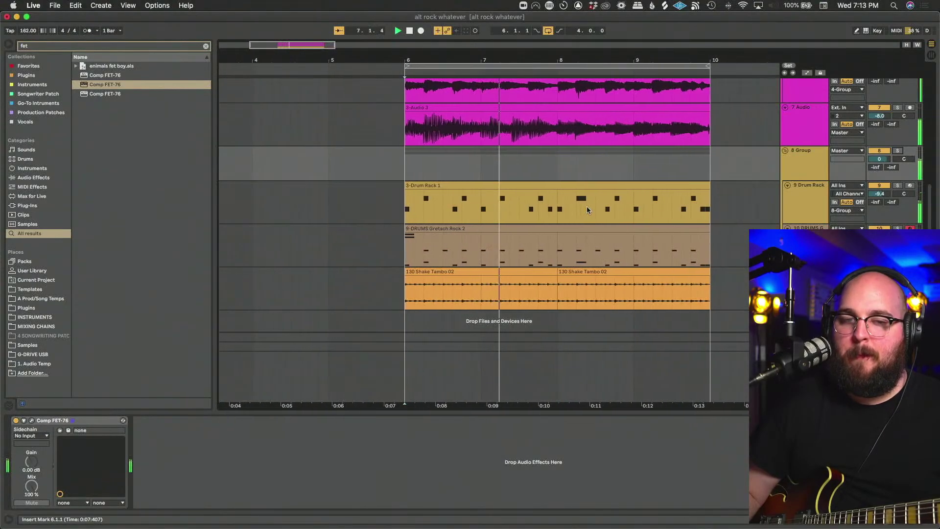
left_click(801, 174)
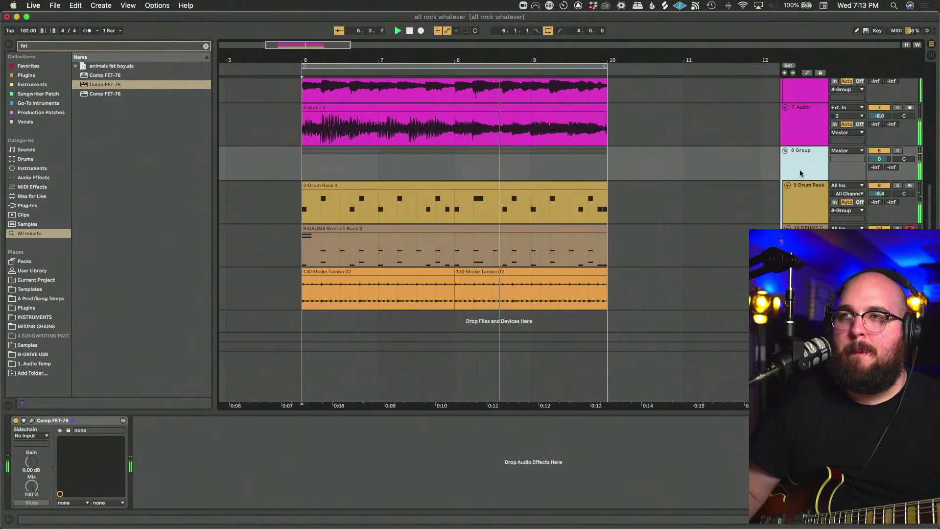
key("super+alt+p")
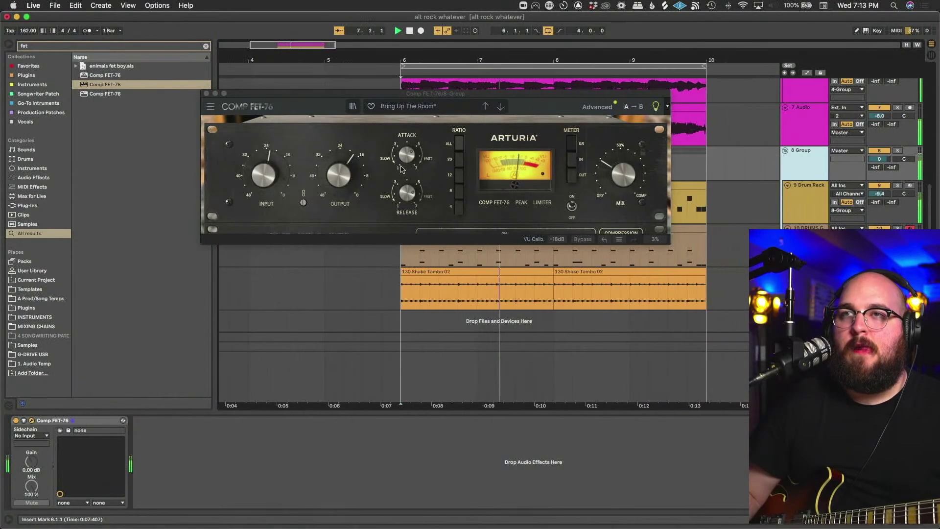
mouse_move(407, 158)
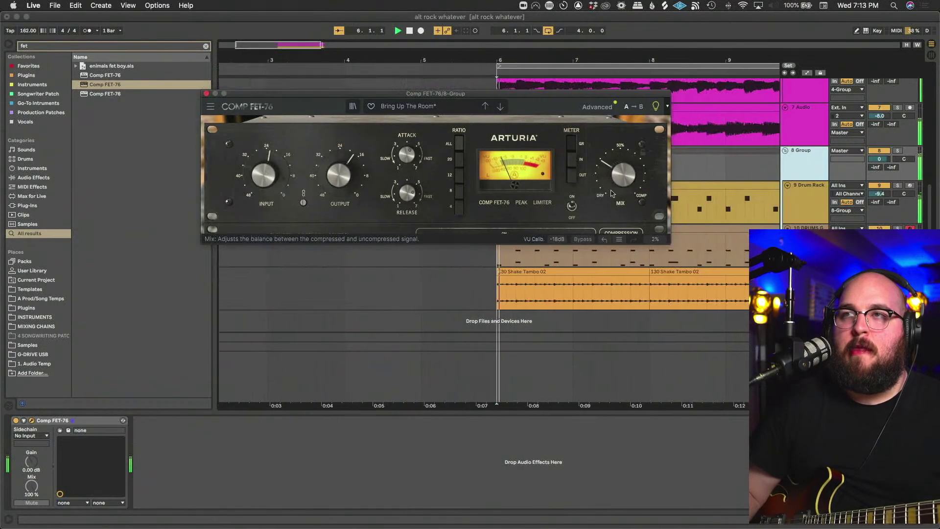
mouse_move(623, 174)
left_mouse_down()
mouse_move(623, 206)
mouse_move(621, 184)
left_mouse_up()
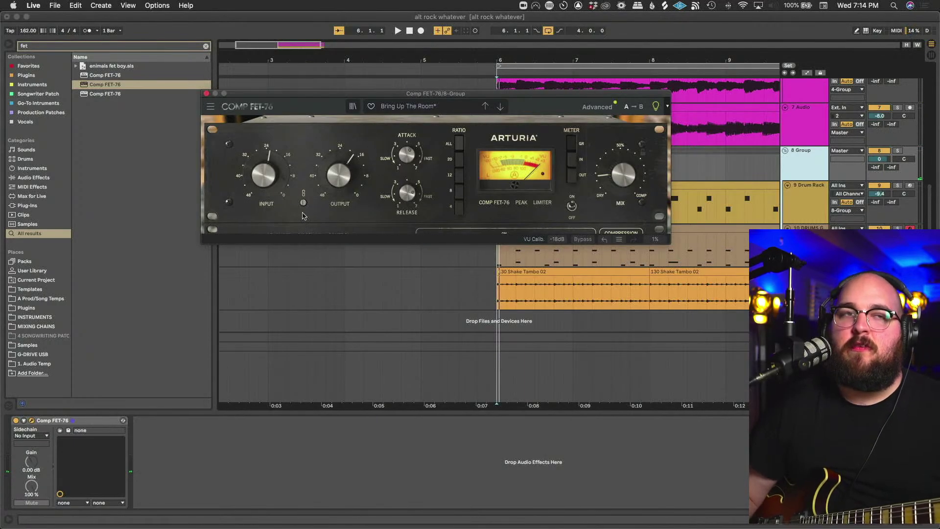
key("space")
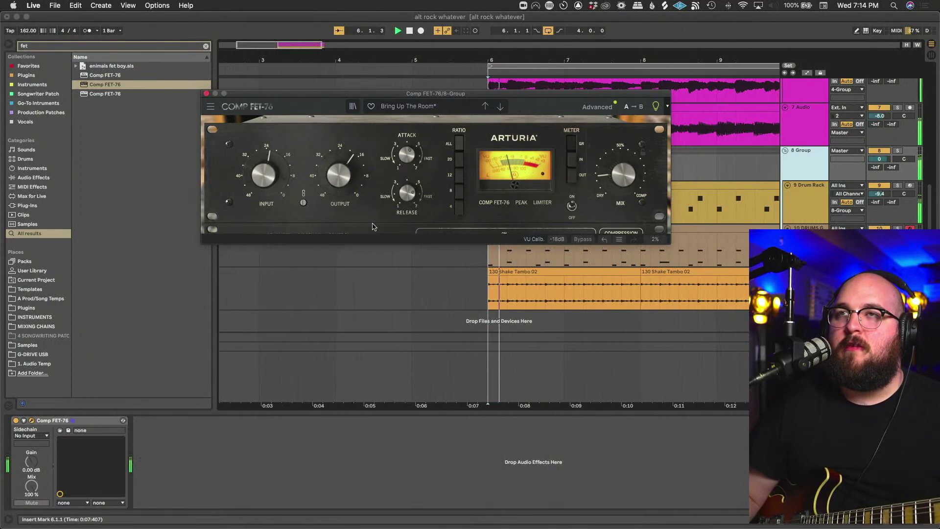
left_click(206, 93)
Play the loop from bar 6 to review the whole arrangement, and solo the first guitar group.
left_click(384, 205)
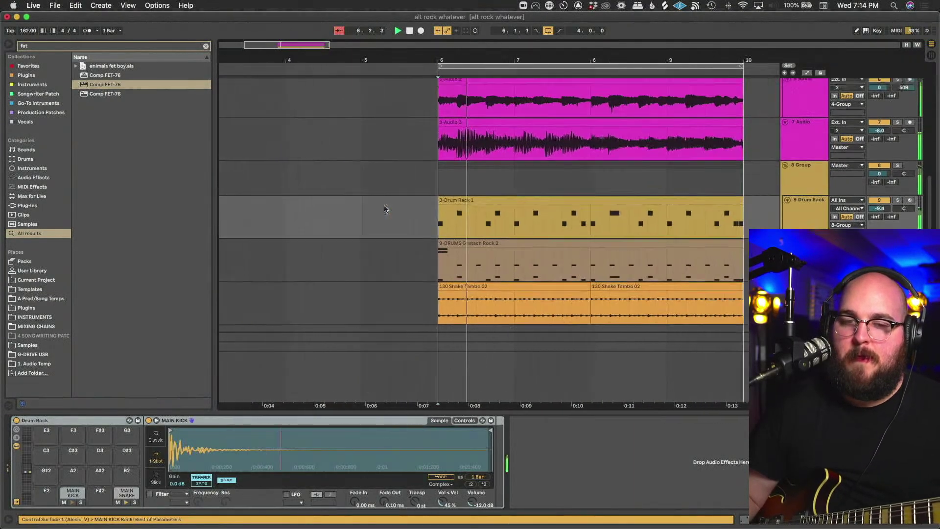
scroll(385, 207, "up", 8)
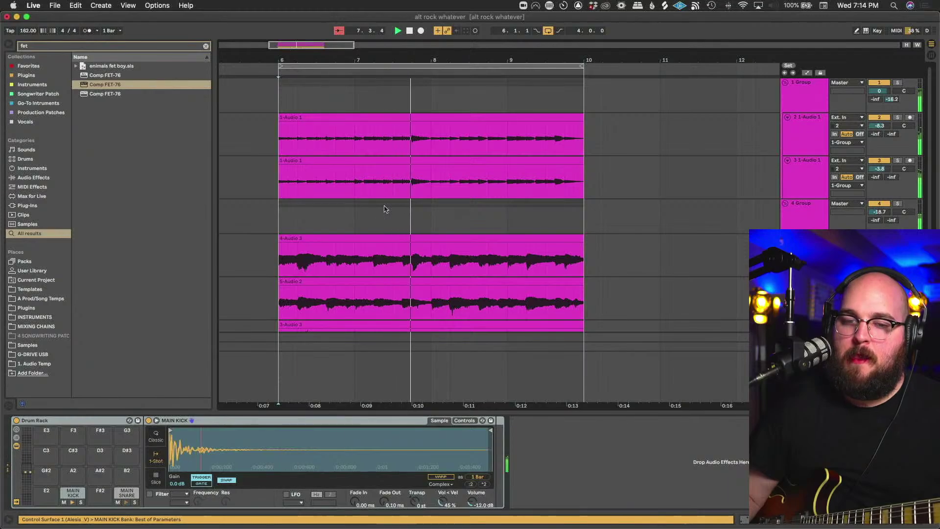
scroll(384, 211, "down", 3)
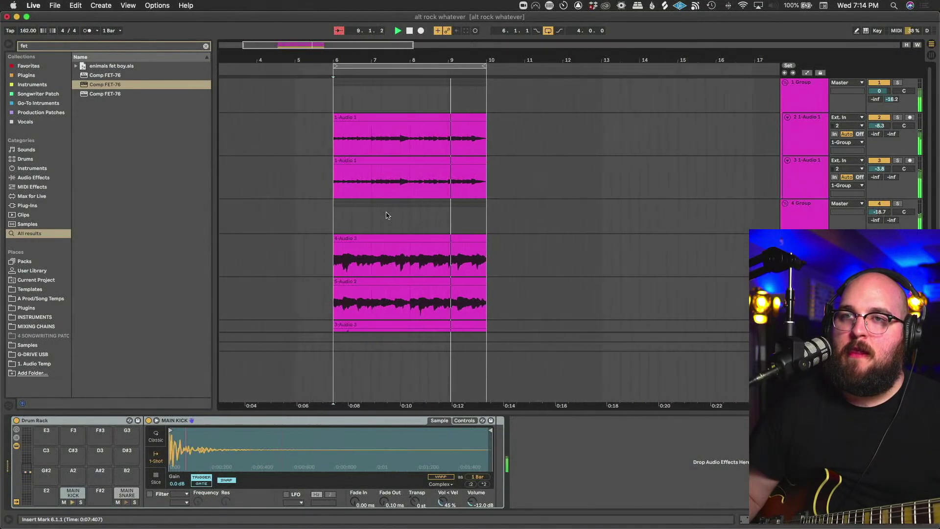
scroll(386, 214, "down", 5)
scroll(386, 213, "up", 6)
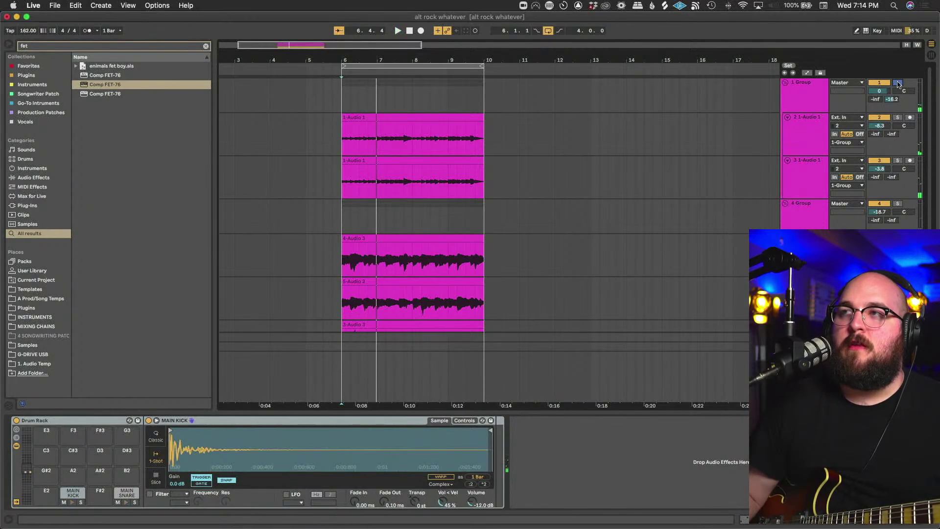
Lower the soloed first guitar group to -2.2 dB, find RC-20 Retro Color by searching rc20, and add it to the group.
left_click(897, 82)
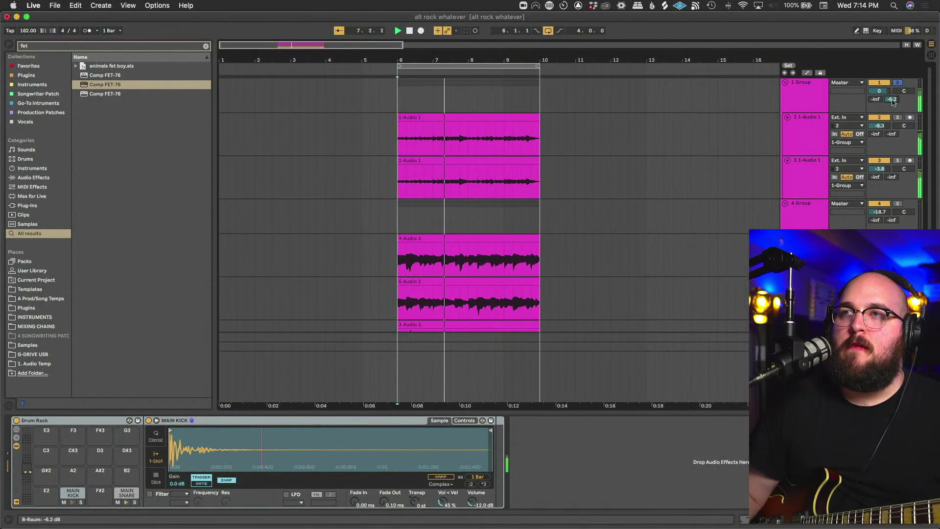
left_click(205, 47)
type("r")
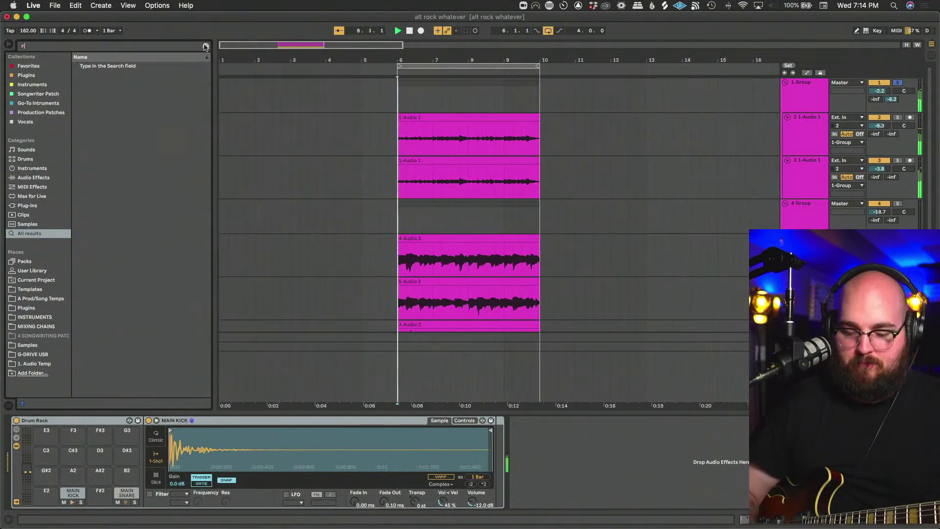
type("c20")
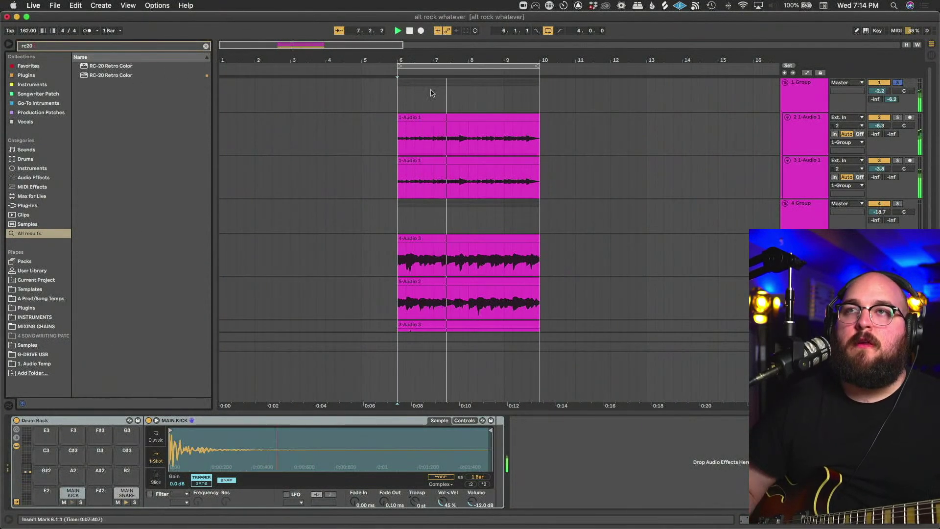
left_click(432, 93)
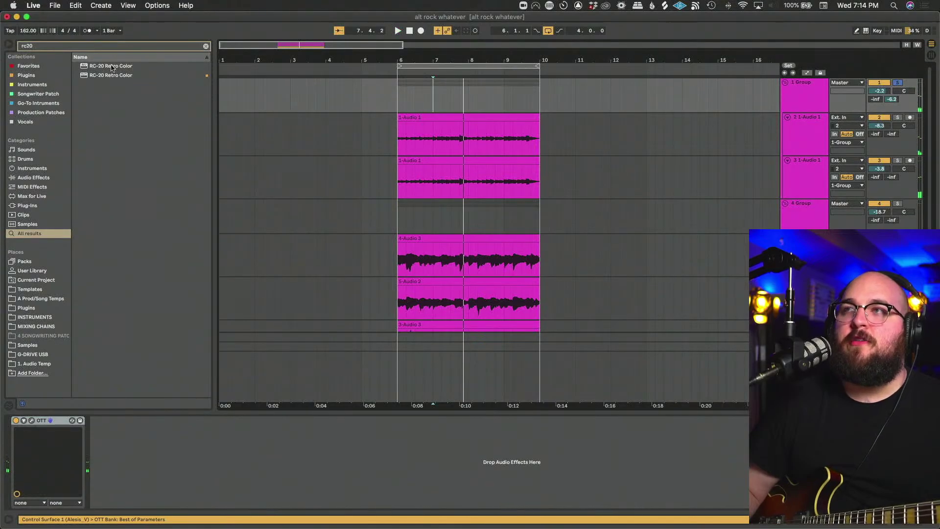
left_click_drag(112, 67, 818, 130)
left_click_drag(858, 100, 818, 100)
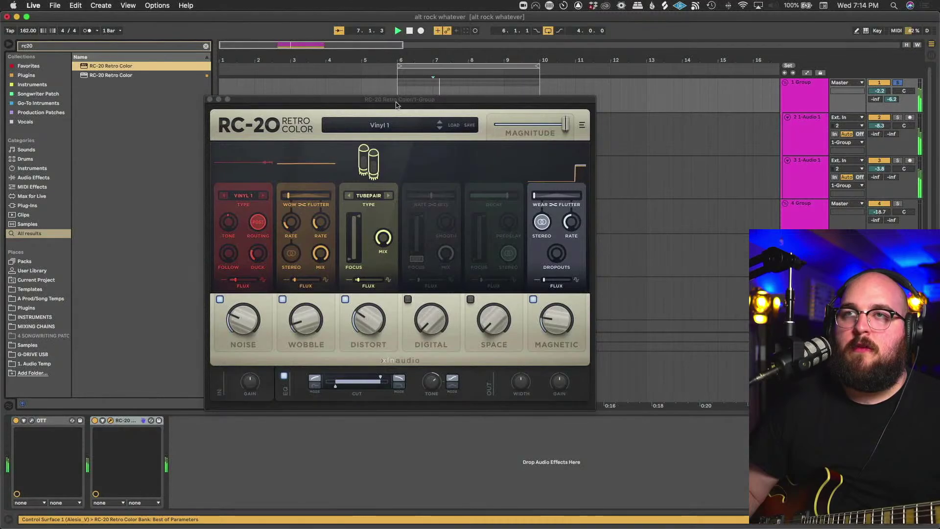
left_click_drag(397, 105, 400, 71)
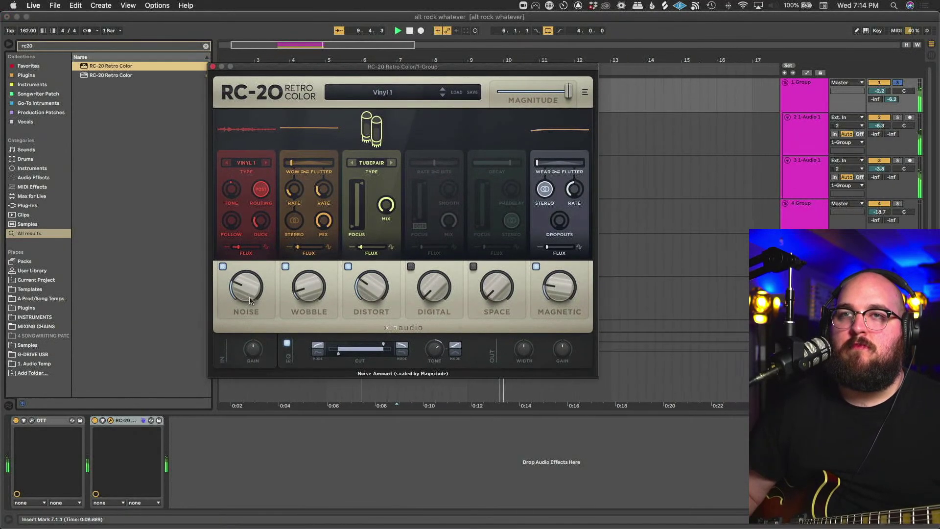
Reduce the Noise amount in RC-20 Retro Color and set Wobble to 25% while auditioning the soloed guitars.
left_click_drag(250, 300, 260, 333)
key("space")
left_click_drag(309, 301, 306, 265)
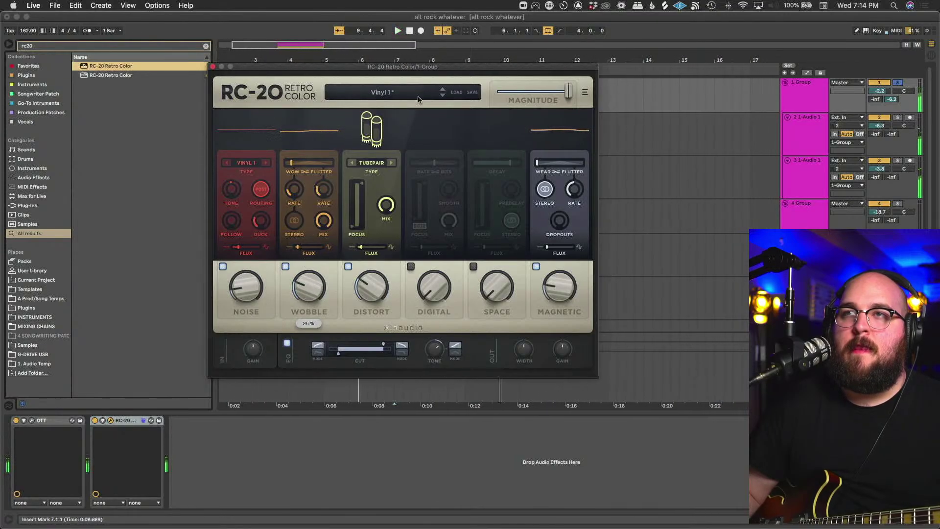
Switch the RC-20 distortion type to Heavy, raise the Distort amount, and narrow the EQ cut range from both ends.
left_click(392, 163)
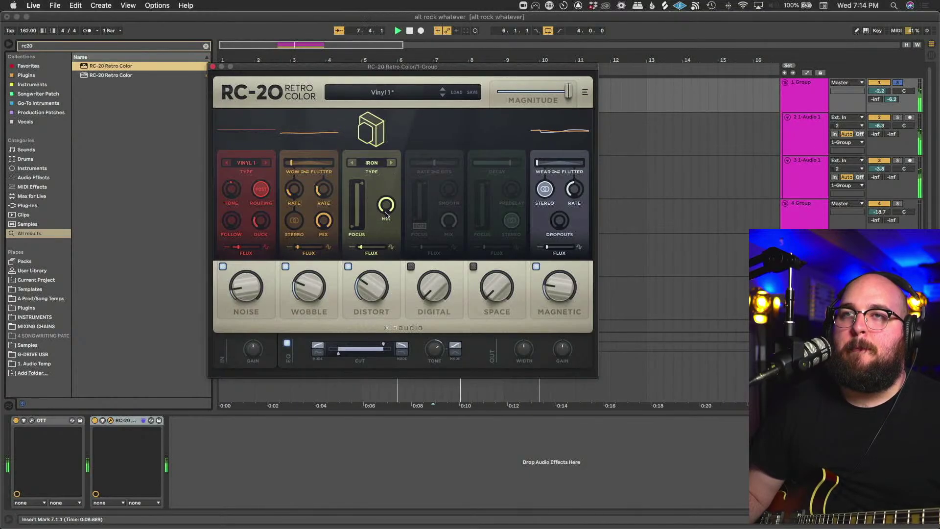
left_click_drag(372, 286, 368, 202)
left_click(392, 163)
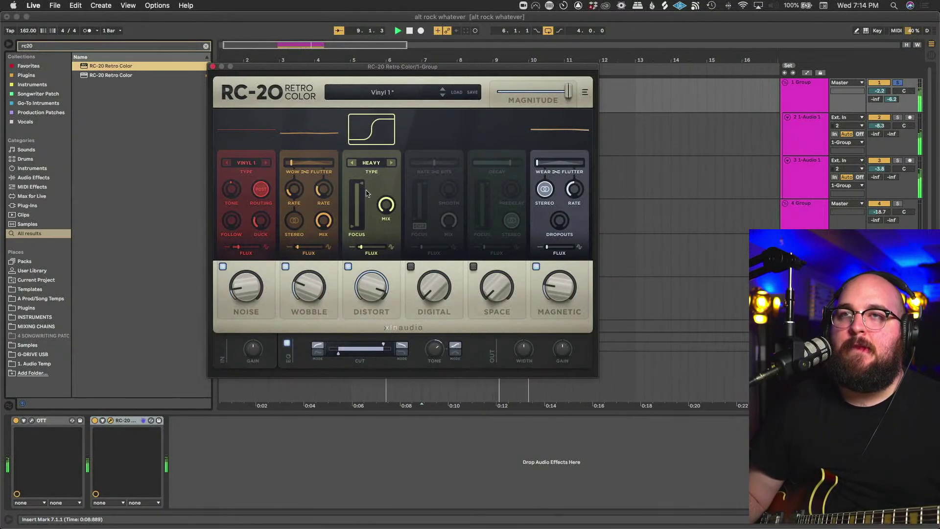
left_click_drag(384, 344, 356, 355)
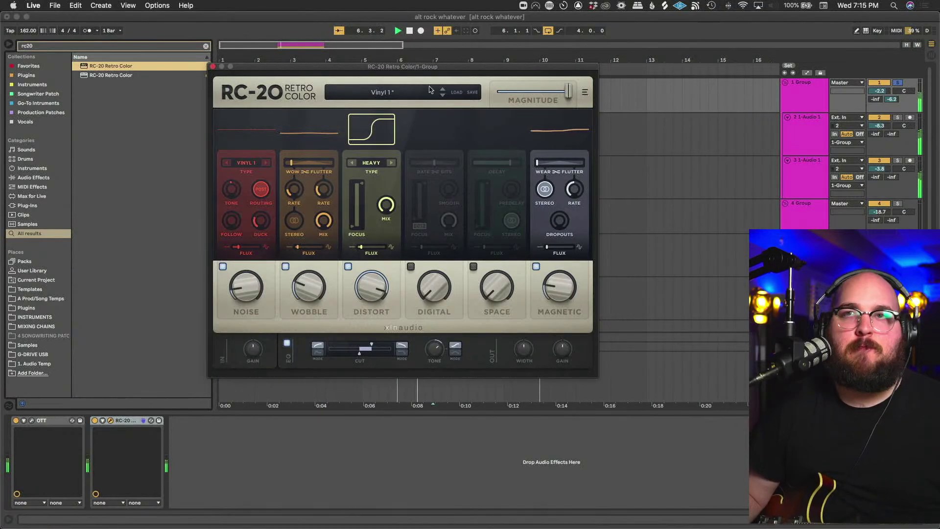
Unsolo the first guitar group, reset its volume to 0 dB, set Distort to 77% against the full loop, and solo the group again.
left_click(898, 83)
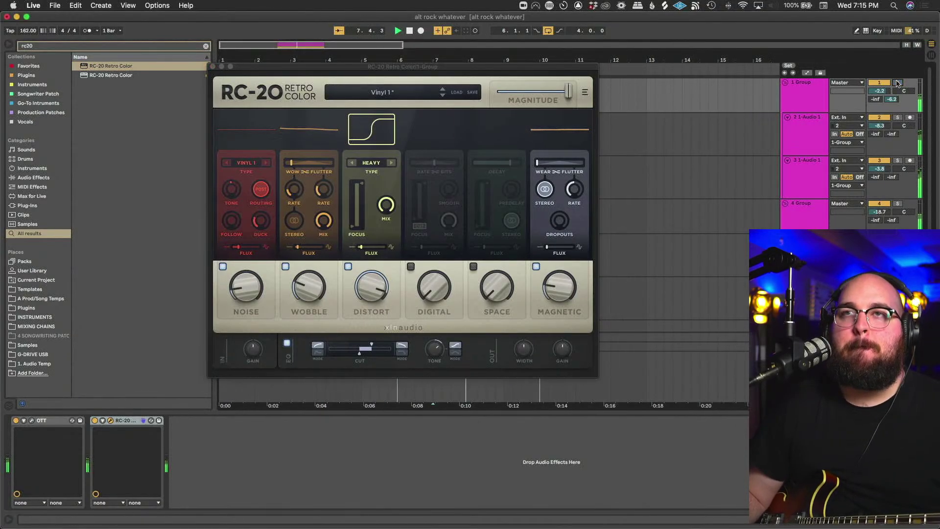
key("Delete")
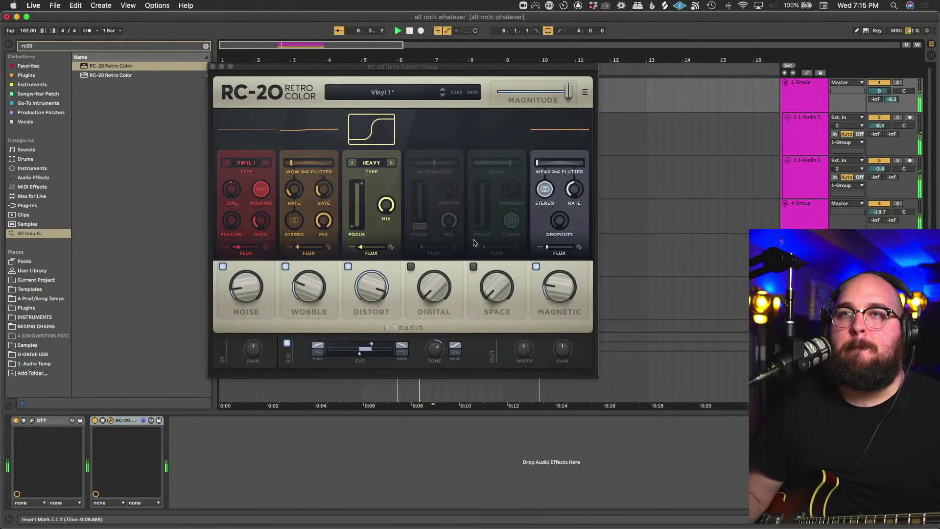
left_click(395, 292)
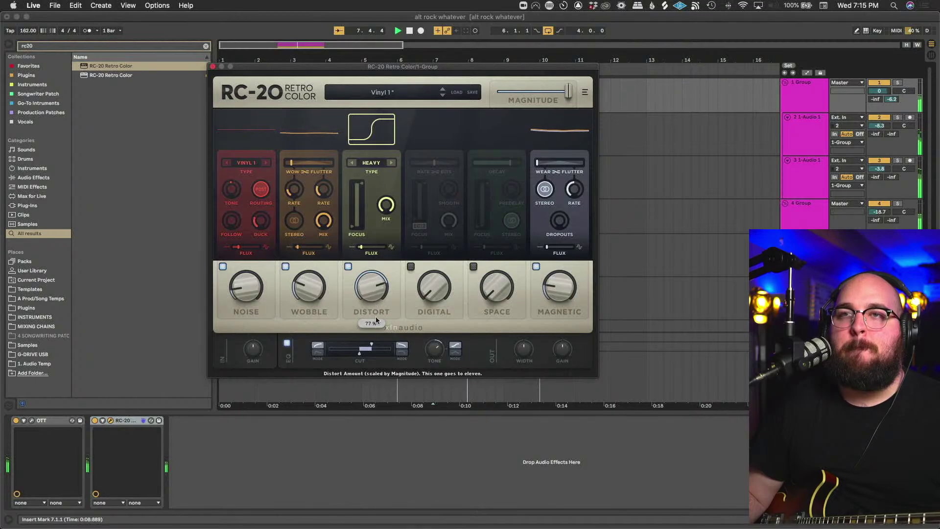
left_click(897, 83)
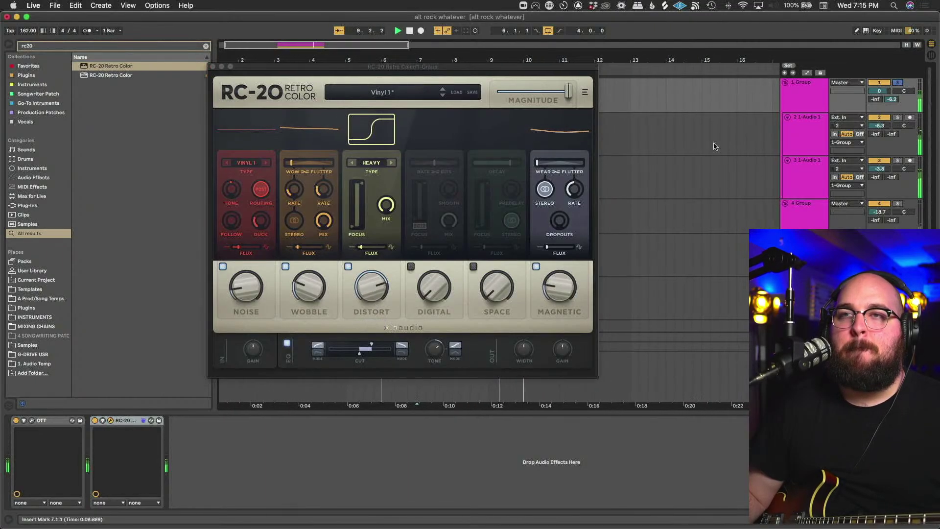
Raise the upper EQ cut in RC-20 and compare the first guitar group in the full loop and soloed.
left_click_drag(374, 346, 385, 347)
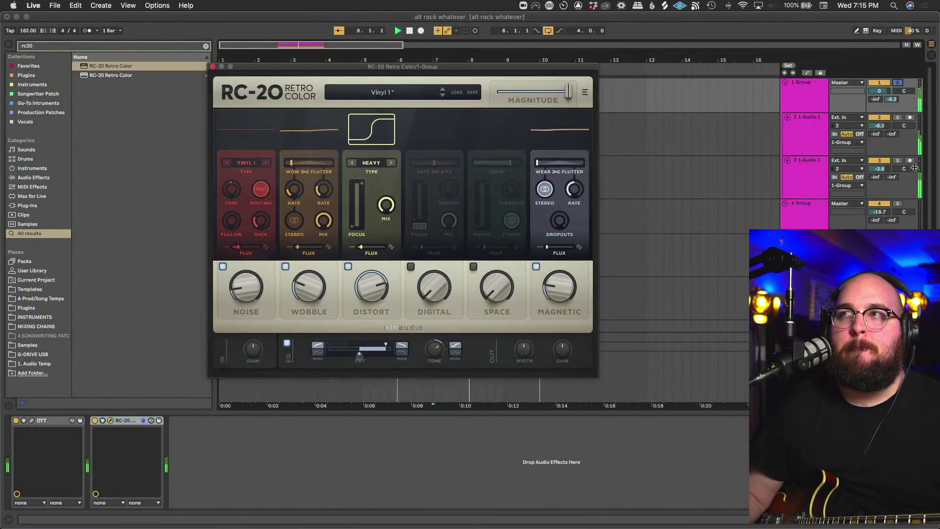
left_click(892, 100)
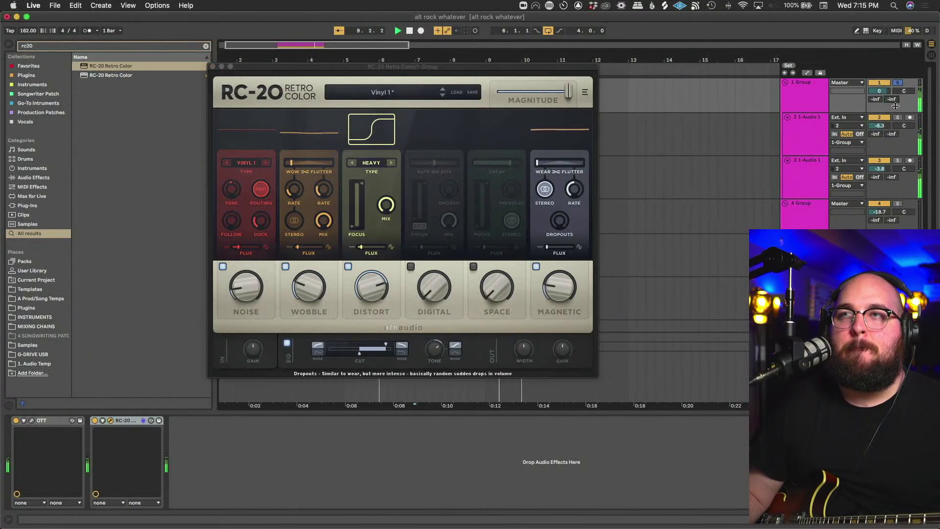
left_click(899, 83)
key("space")
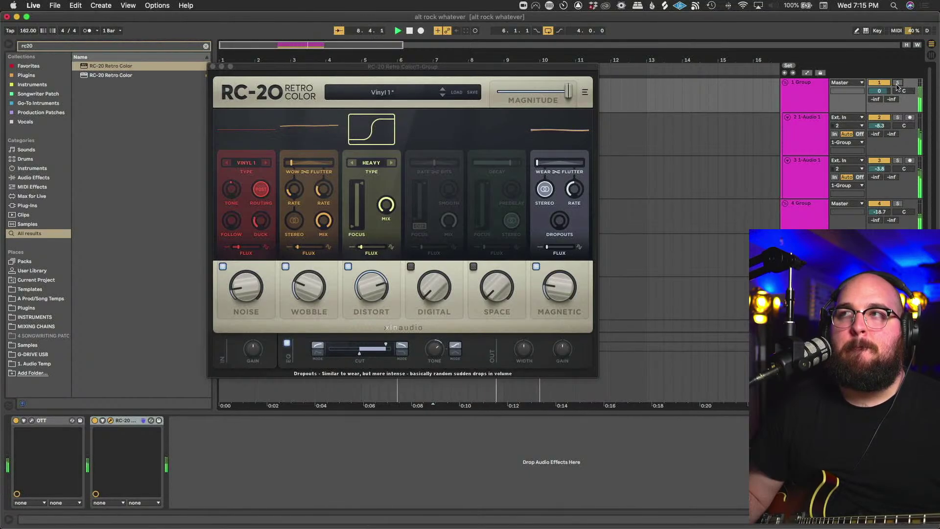
left_click(899, 83)
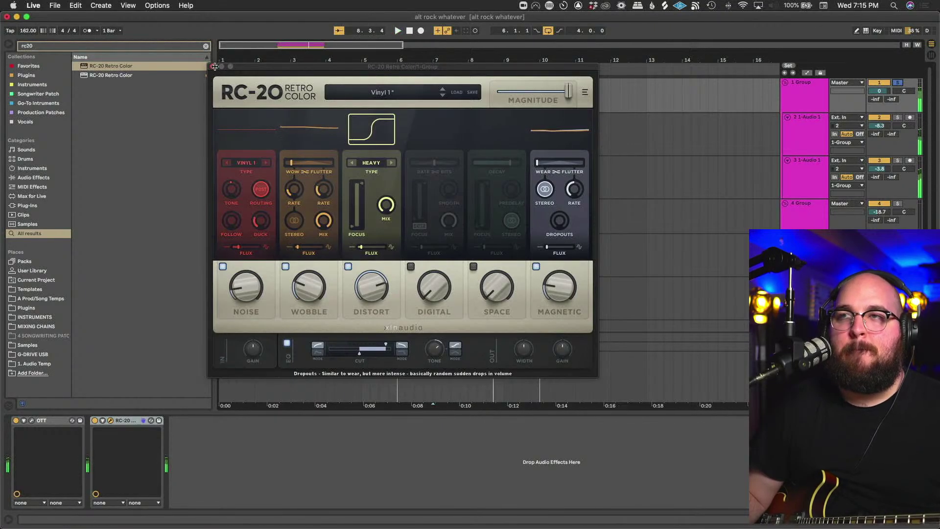
Replay the soloed guitars from bar 6, lower the RC-20 Distort amount to about 53%, and check it unsoloed before closing the plug-in.
left_click(214, 66)
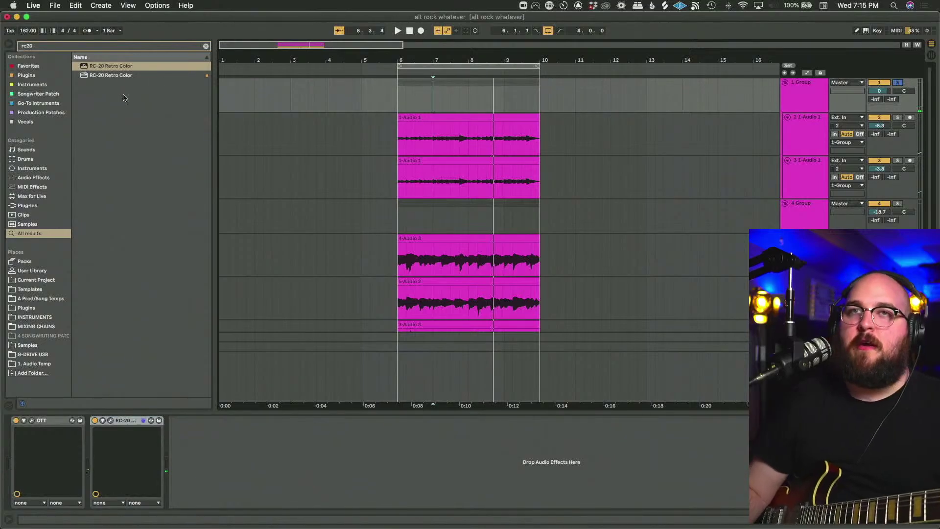
left_click(206, 47)
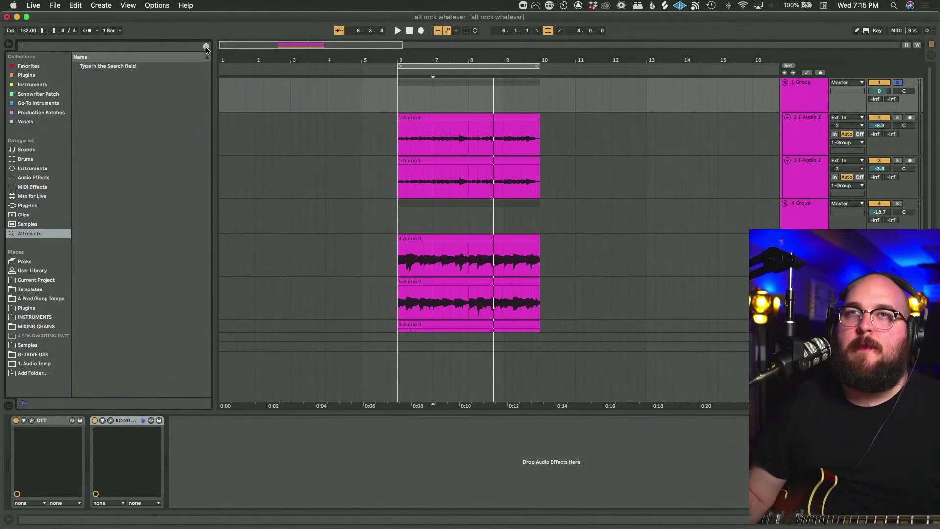
left_click(397, 102)
key("space")
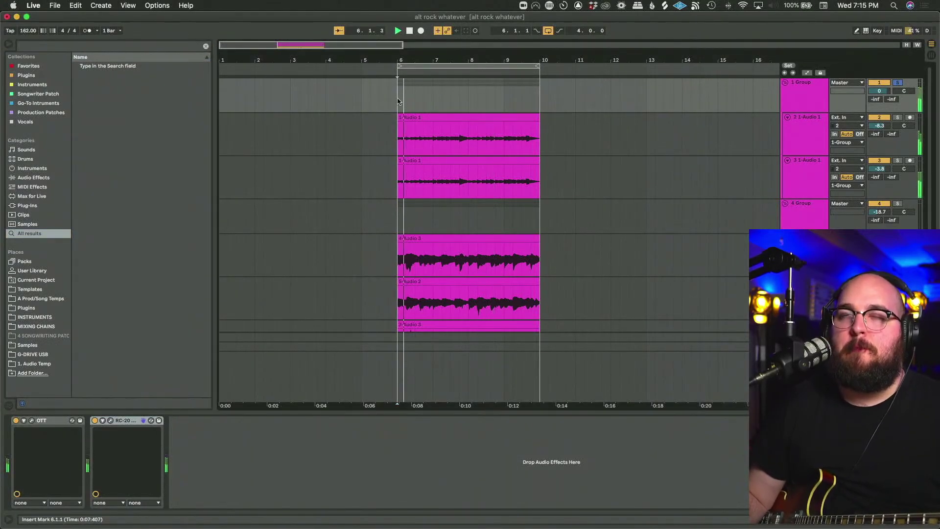
left_click(110, 421)
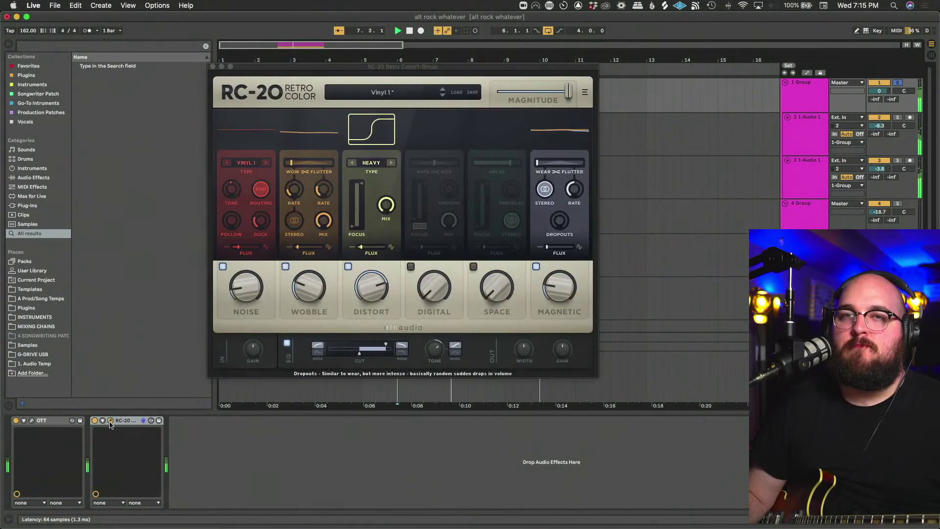
left_click_drag(368, 333, 368, 342)
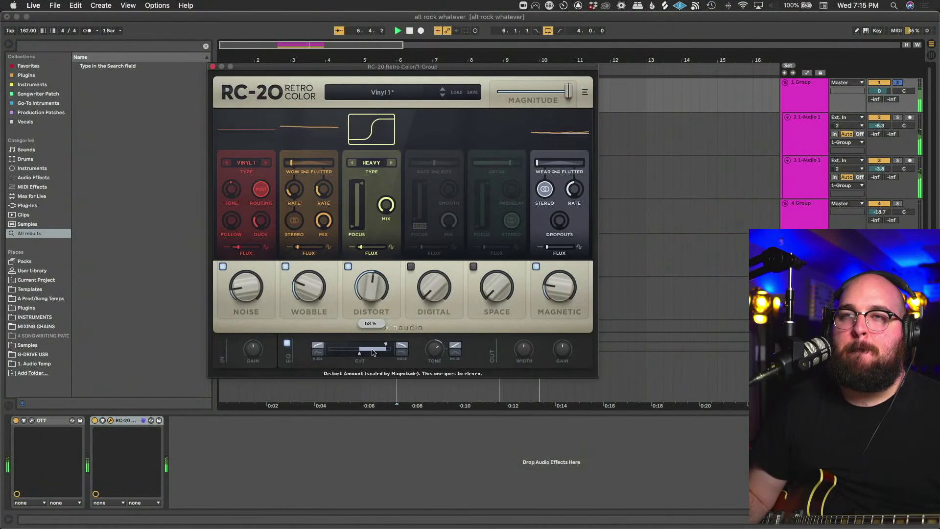
left_click(882, 100)
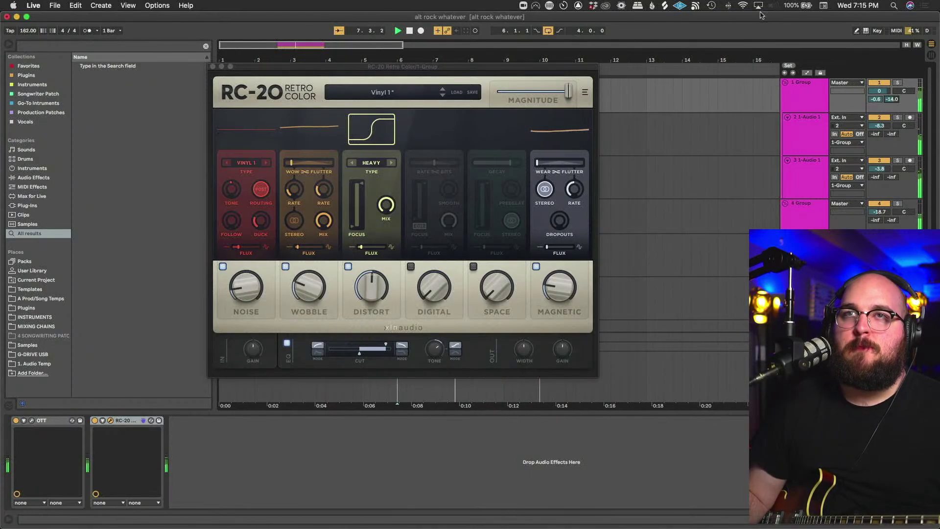
left_click(210, 66)
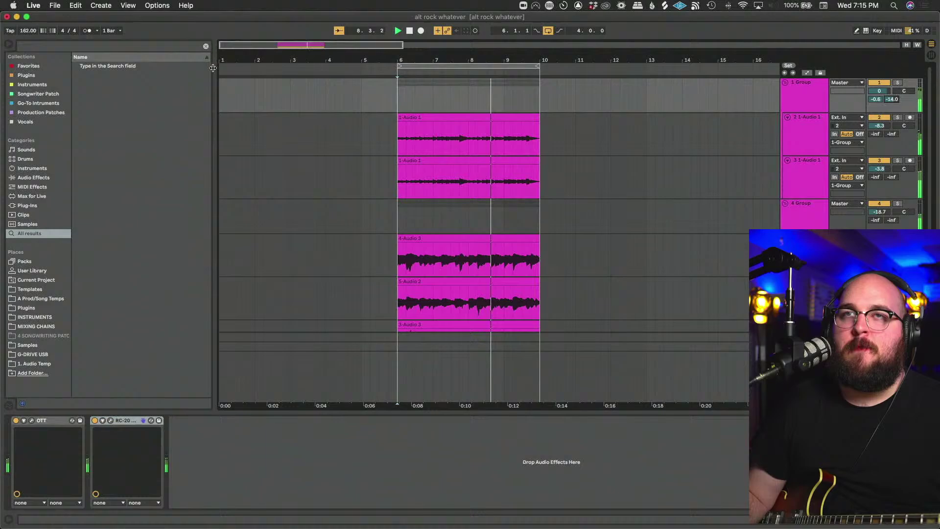
Duplicate the 7 Audio track together with its Tuner, Guitar Rig 6 and EQ Eight chain.
left_click(646, 152)
scroll(648, 150, "down", 3)
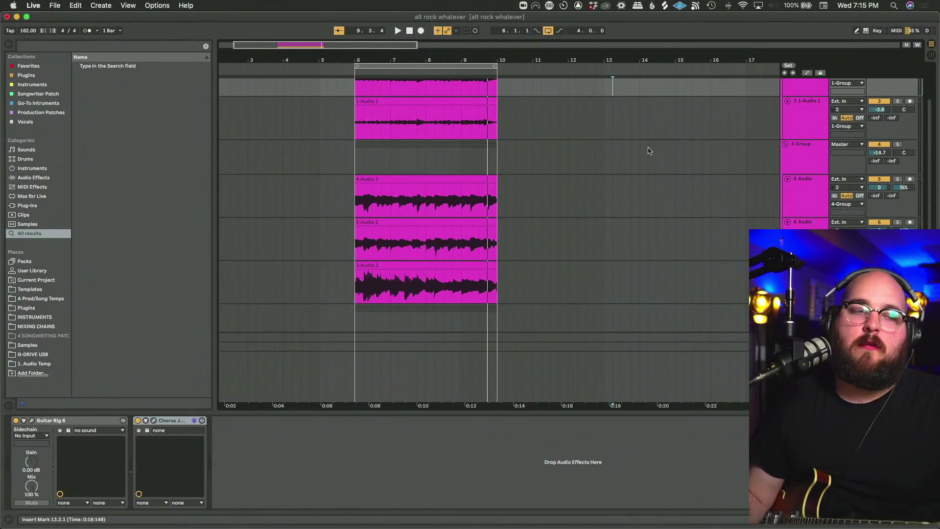
scroll(649, 150, "down", 6)
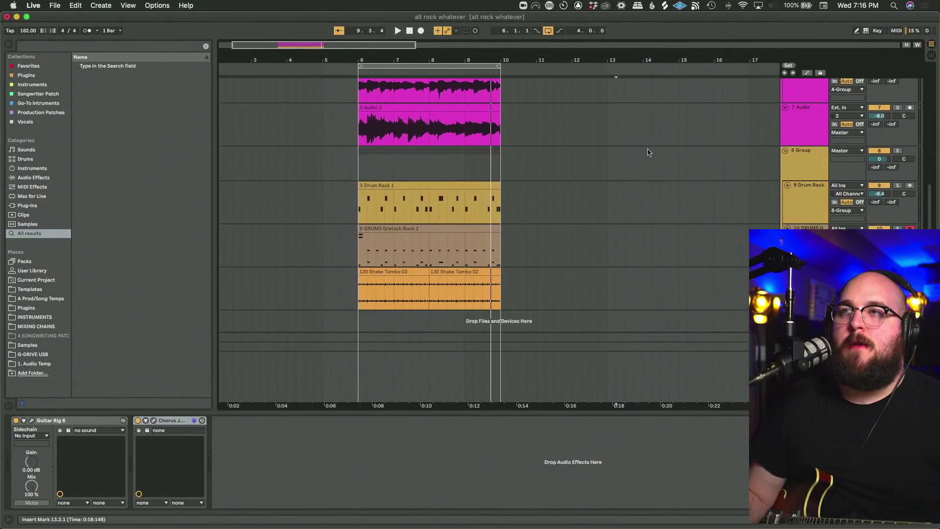
scroll(649, 150, "up", 1)
left_click(806, 160)
scroll(549, 164, "right", 5)
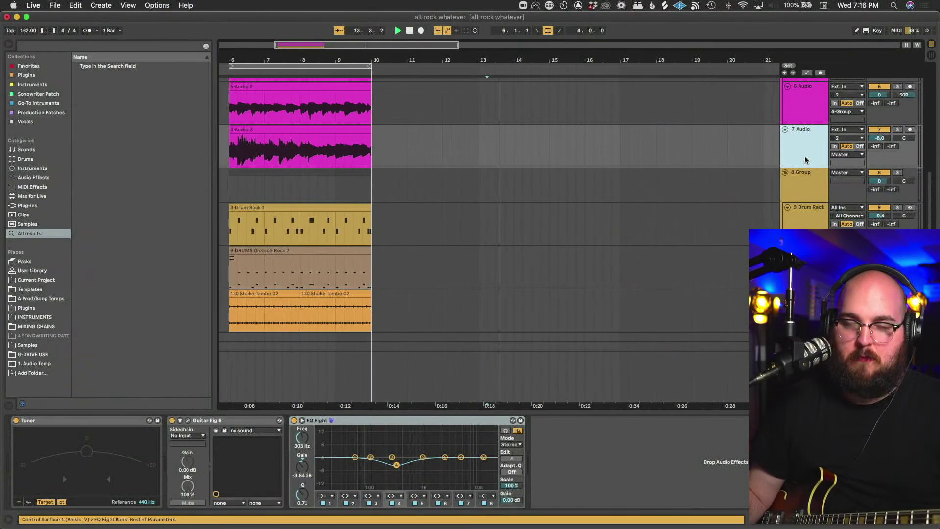
left_click(511, 162)
scroll(549, 165, "left", 6)
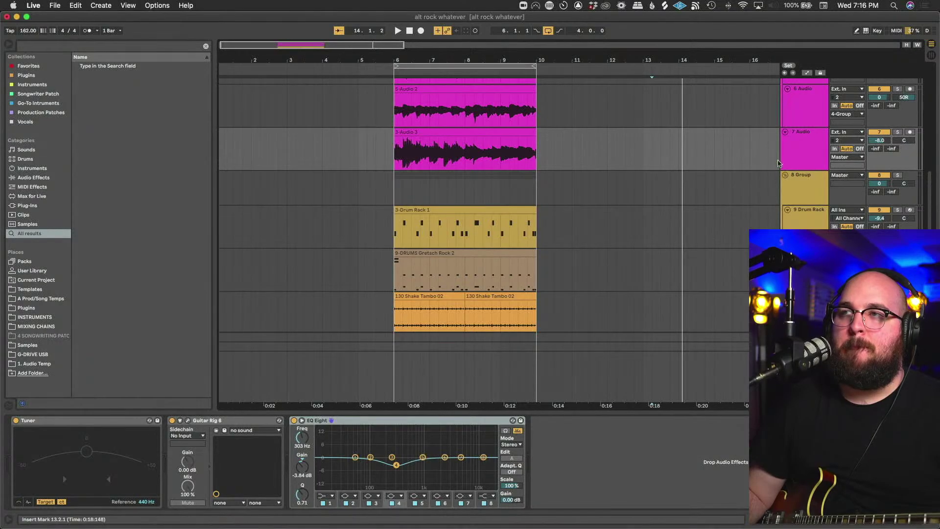
left_click(817, 143)
key("super+c")
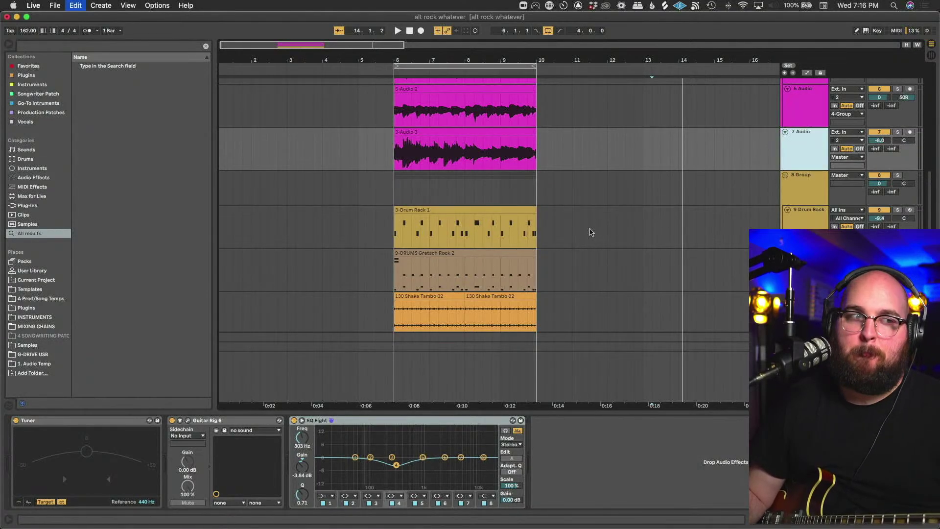
Delete the copied clip from the duplicated track and place the insert marker at bar 6.
scroll(623, 201, "up", 3)
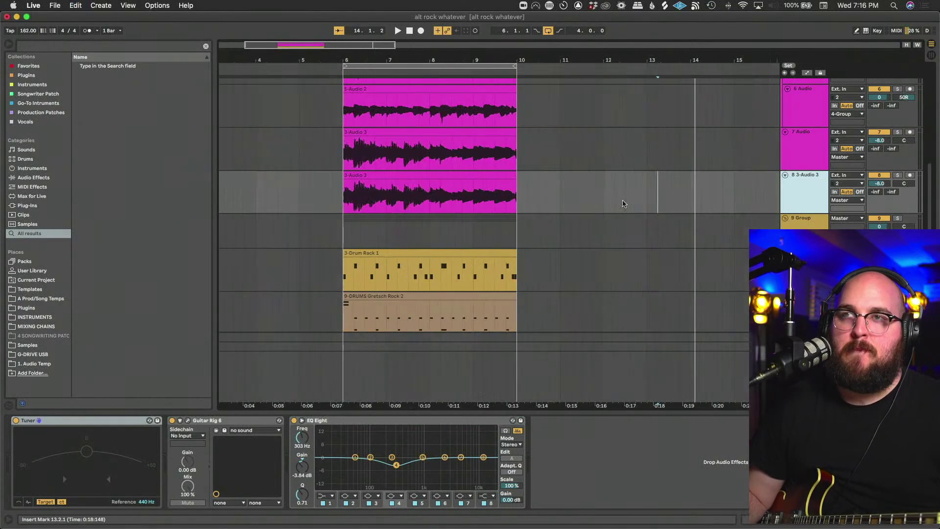
left_click_drag(517, 202, 235, 205)
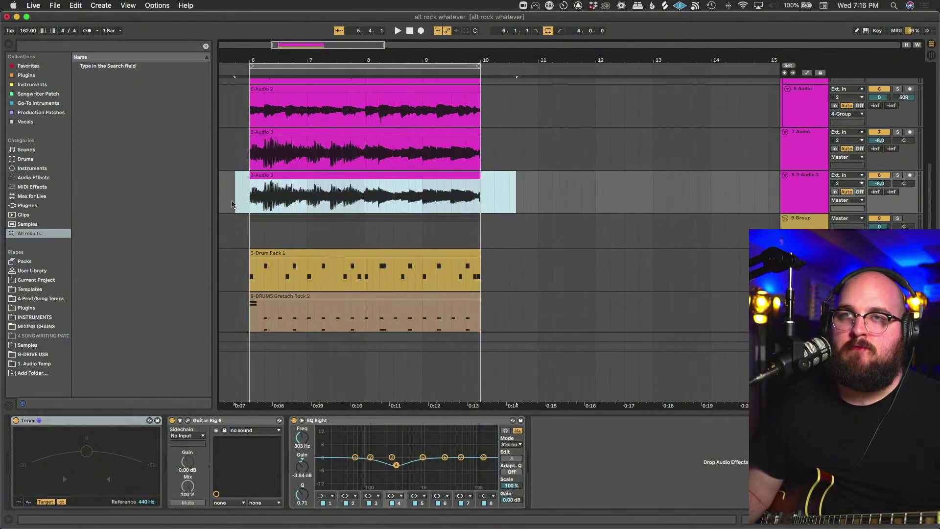
key("Delete")
left_click(254, 196)
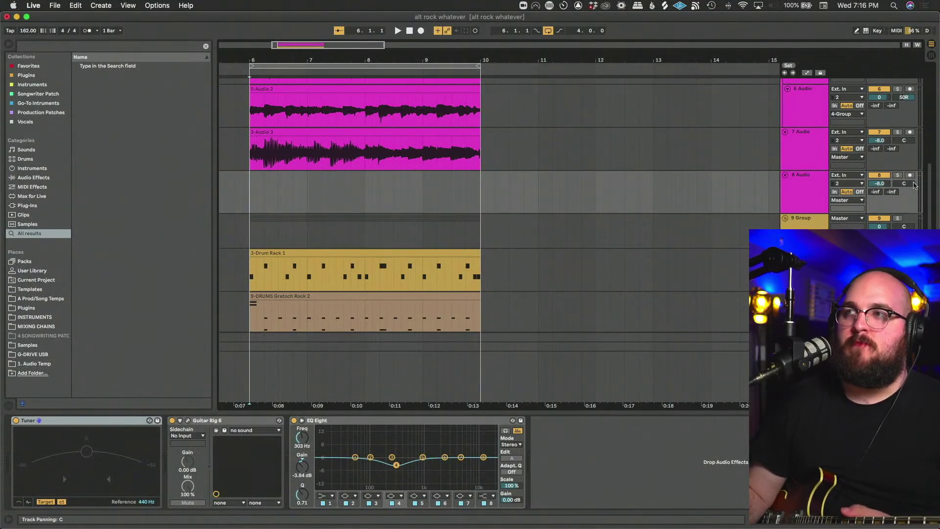
Arm the 8 Audio track and open its Guitar Rig 6 with the preset list cleared of color filters and the amplifier categories expanded.
left_click(805, 187)
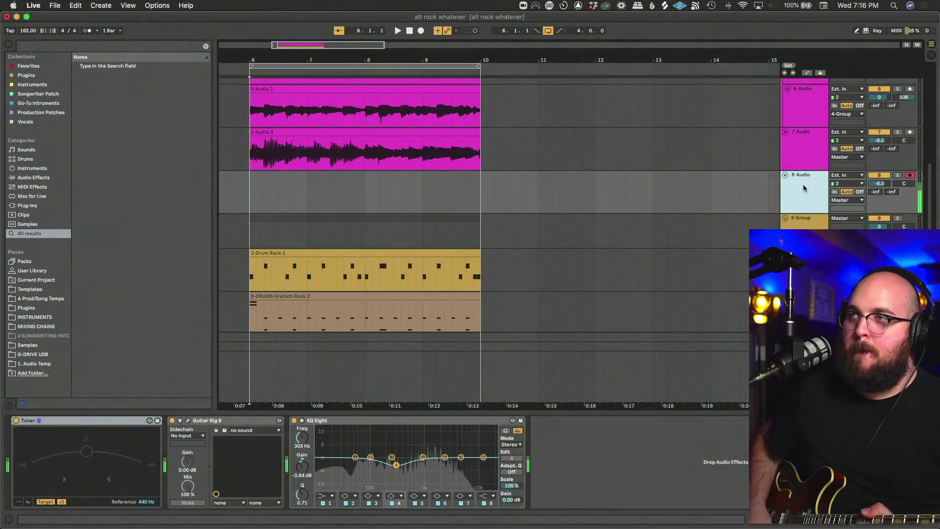
left_click(189, 420)
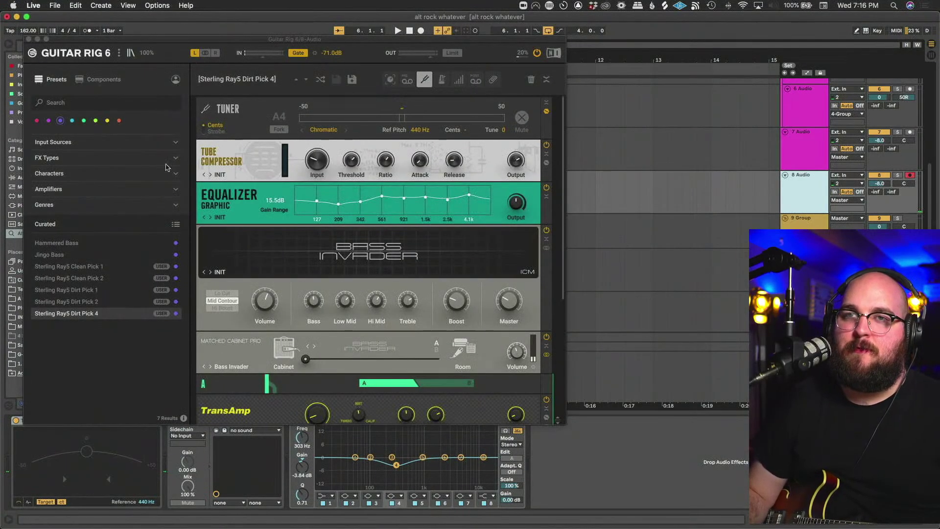
left_click(37, 120)
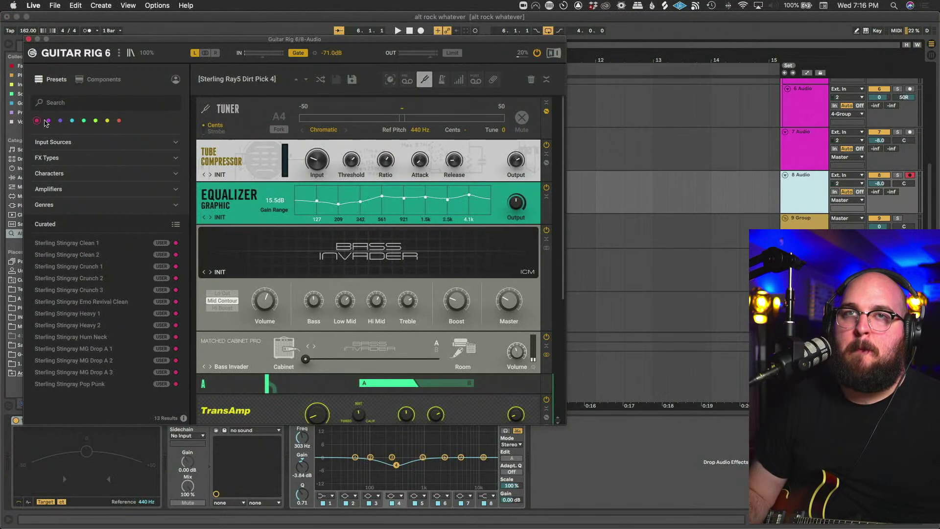
left_click(49, 120)
left_click(37, 120)
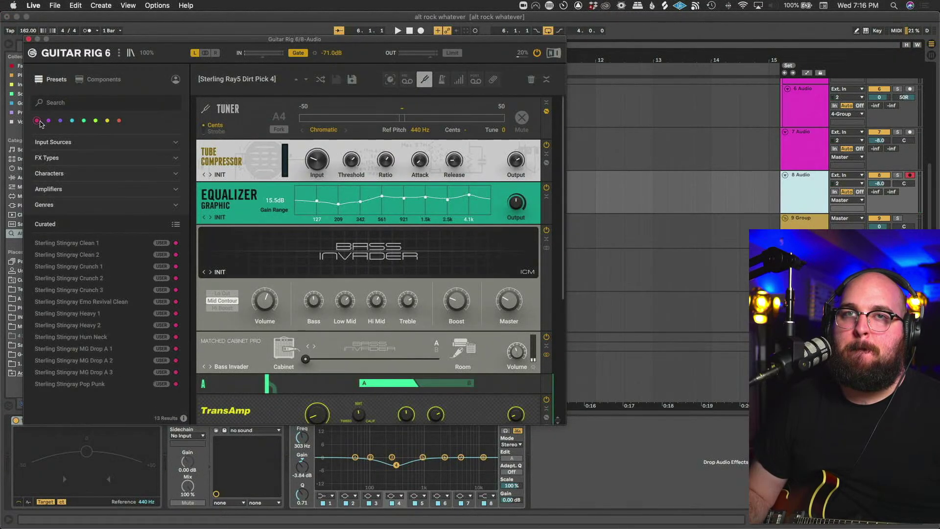
left_click(96, 80)
left_click(55, 80)
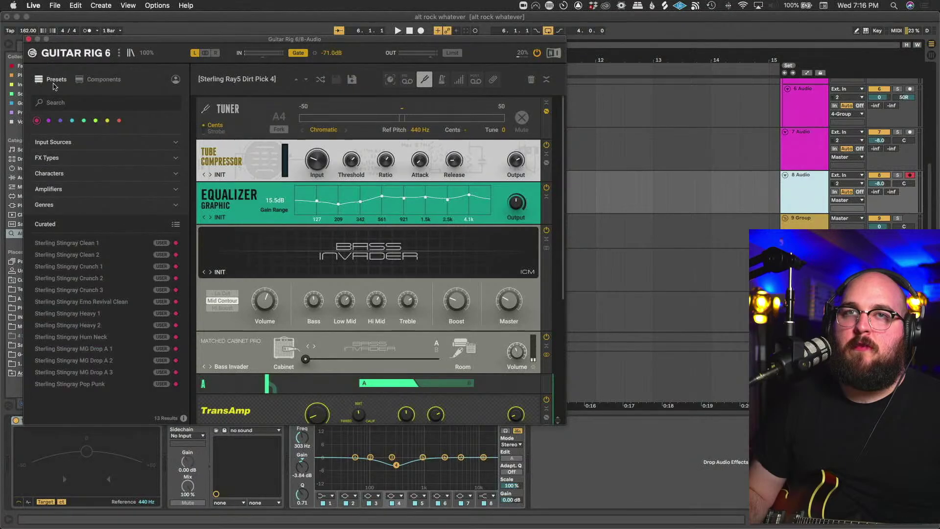
left_click(75, 167)
left_click(75, 168)
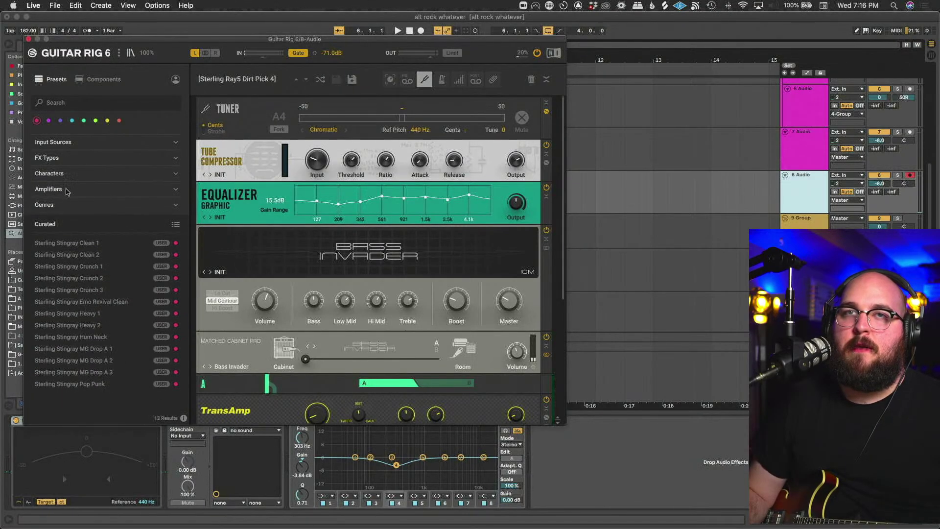
left_click(66, 189)
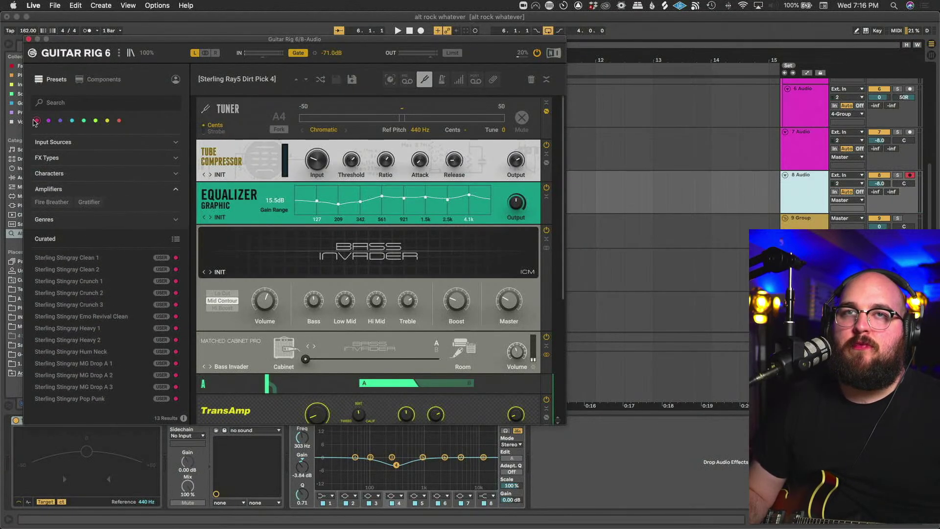
left_click(37, 120)
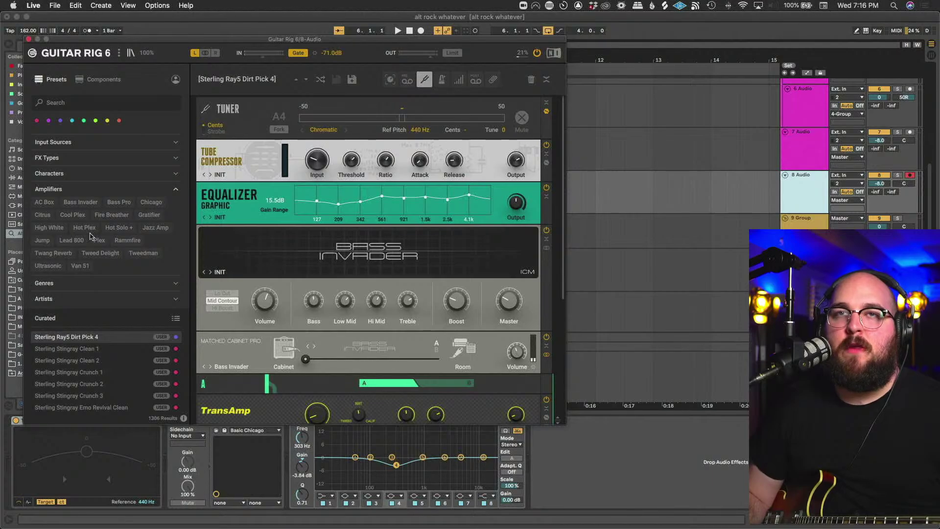
Filter the presets to the Ultrasonic amplifier, try British Ultra, load Basic Ultrasonic, and close Guitar Rig 6.
left_click(48, 267)
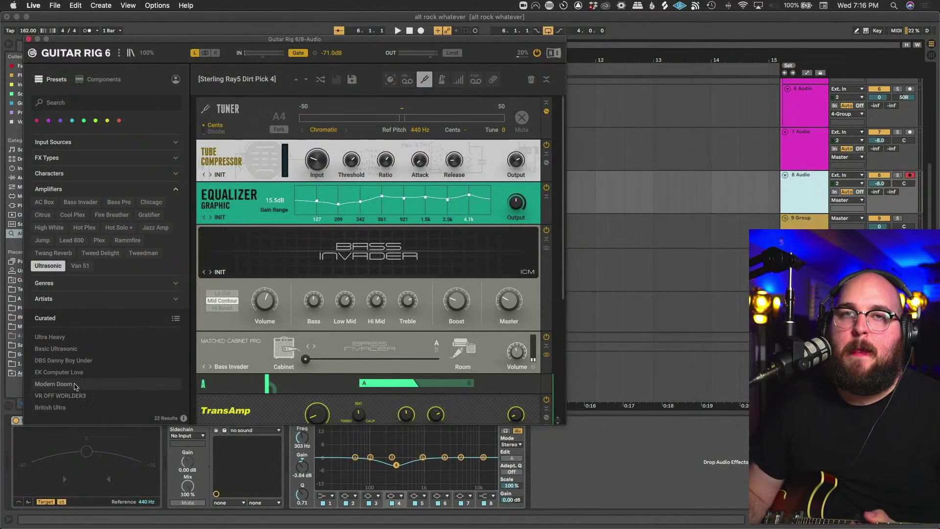
scroll(53, 406, "down", 1)
left_click(53, 406)
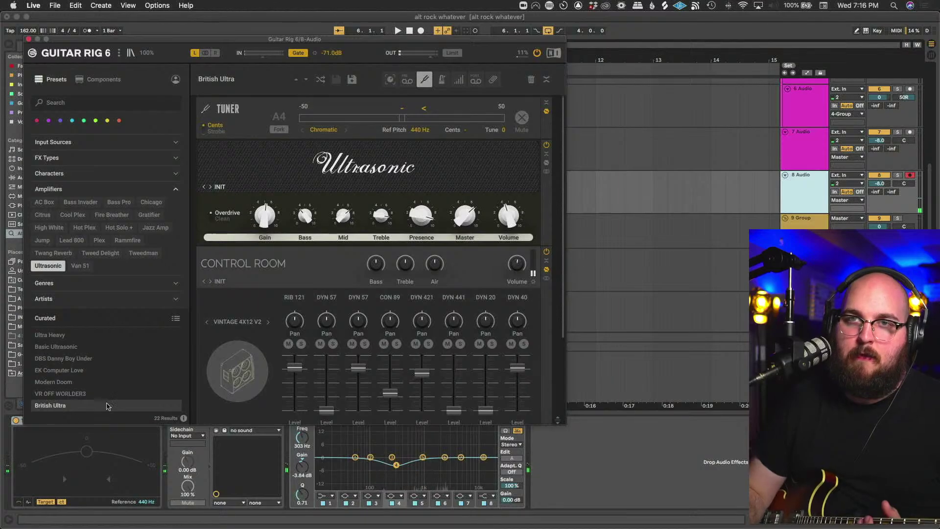
left_click(59, 370)
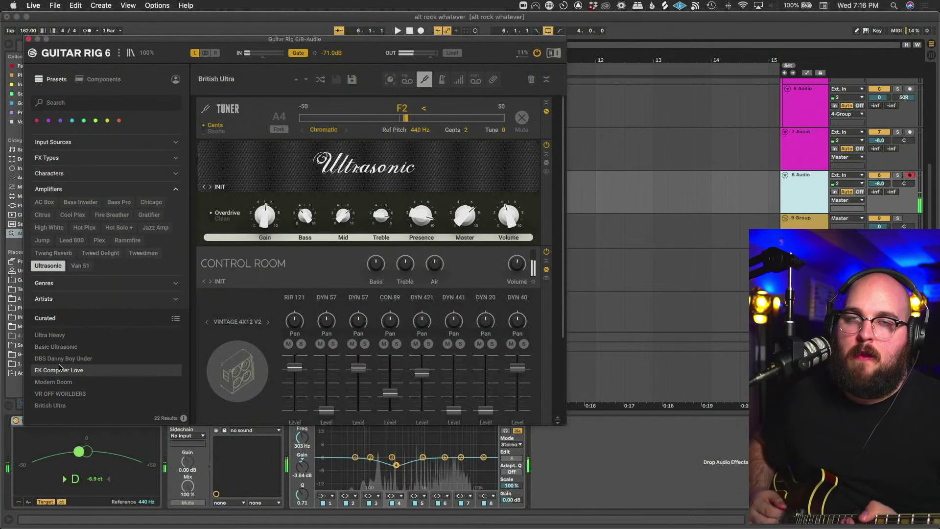
left_click(52, 347)
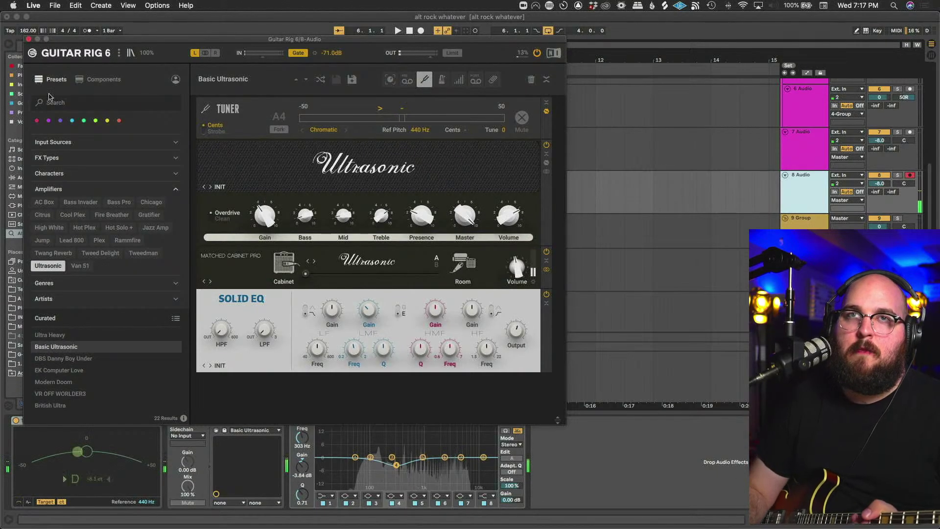
left_click(29, 38)
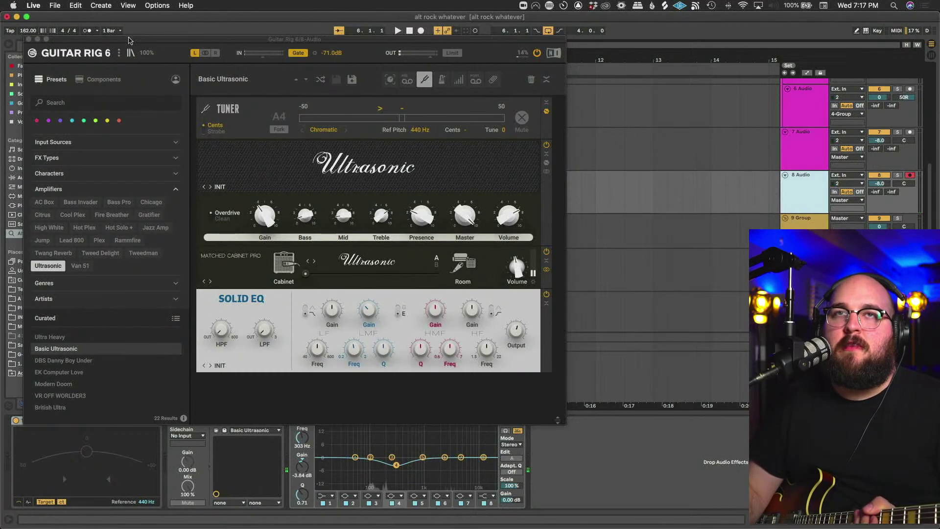
left_click_drag(130, 40, 157, 35)
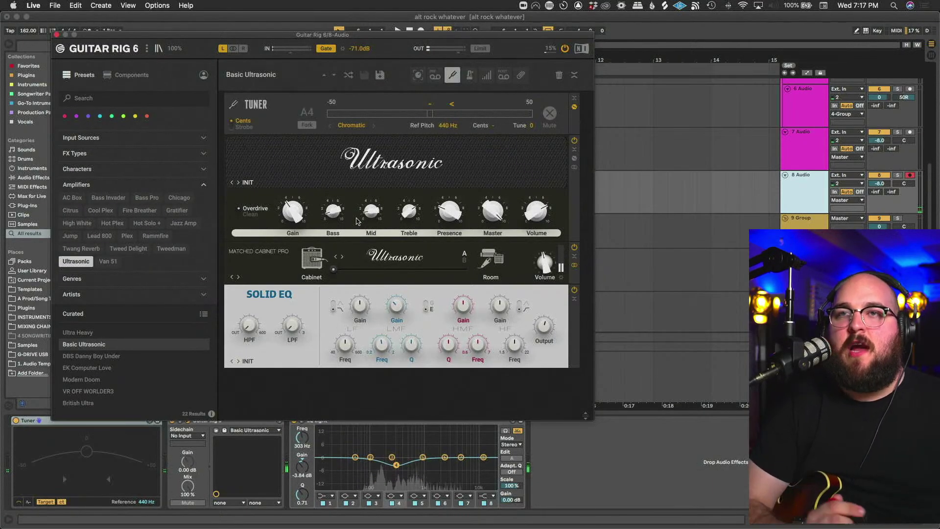
left_click(56, 35)
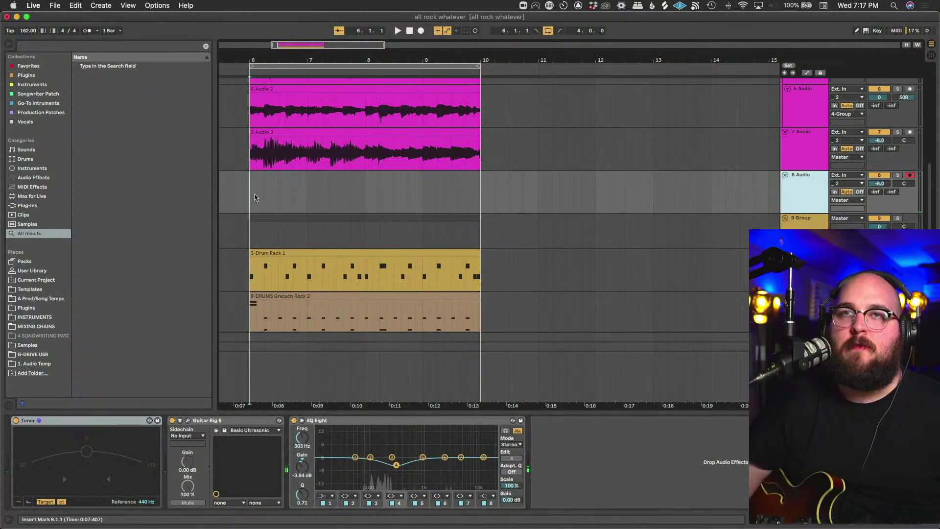
Search the browser for "h del" and add H-Delay Mono/Stereo to the end of the 8 Audio effect chain.
left_click(206, 47)
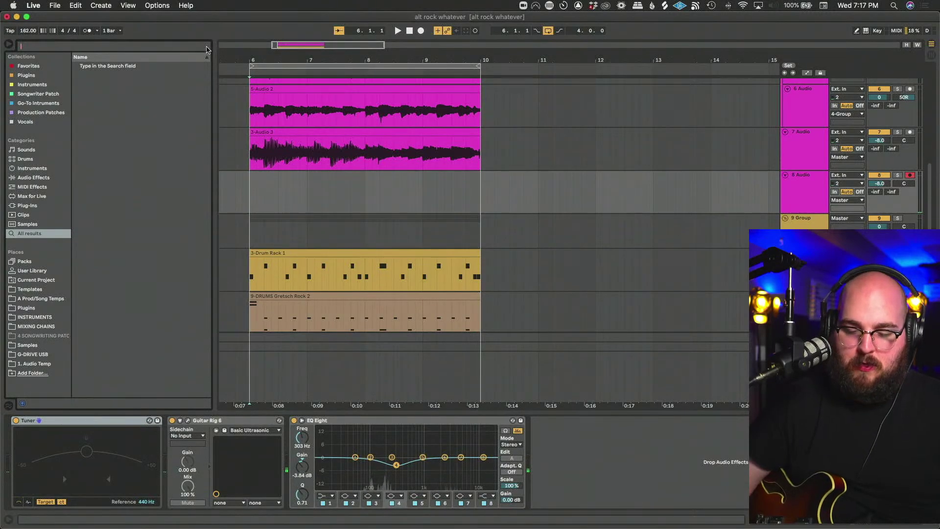
type("he")
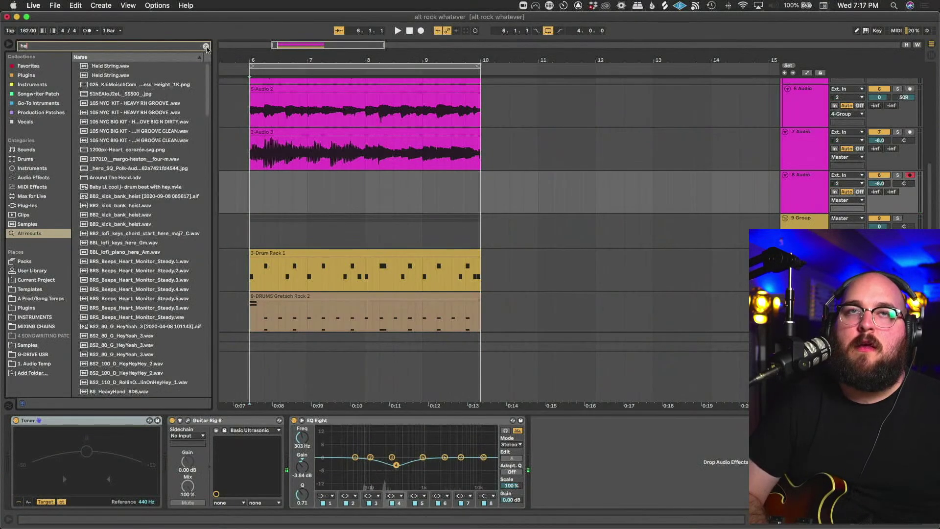
key("BackSpace")
type("del")
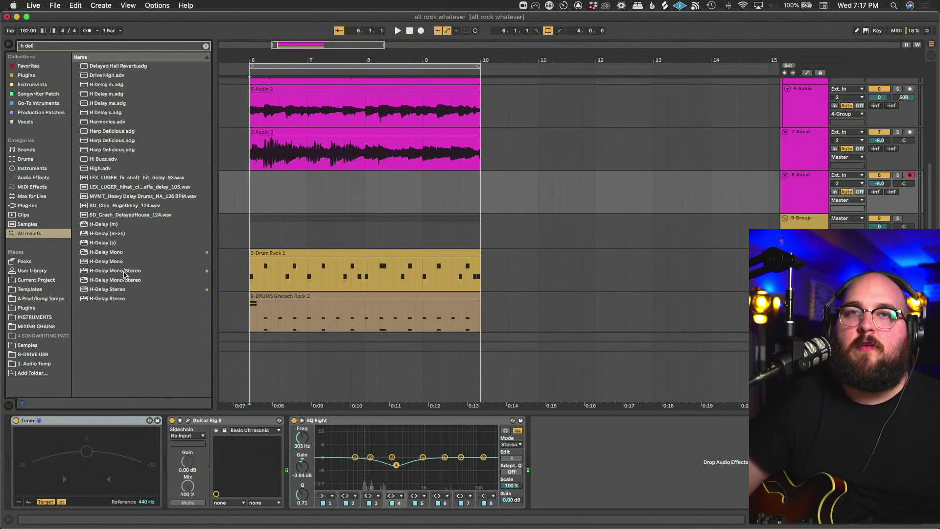
left_click(118, 272)
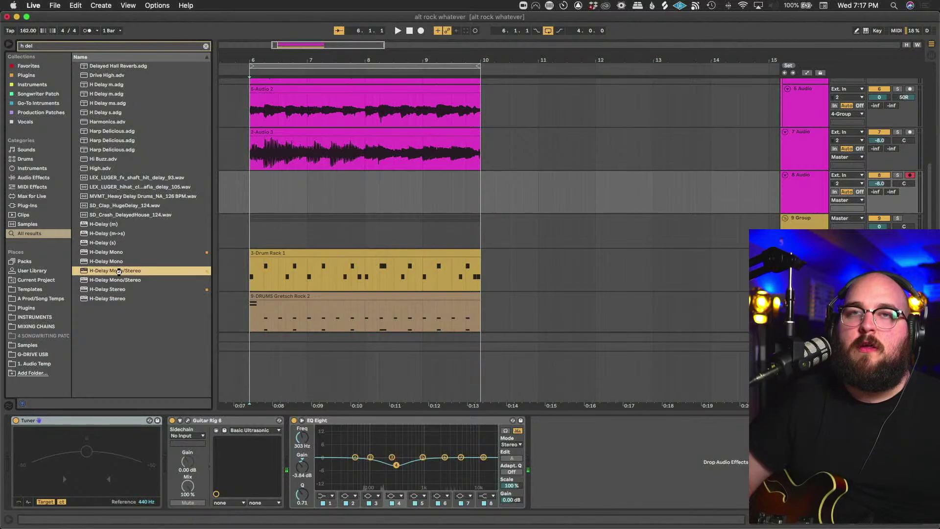
double_click(118, 271)
left_click_drag(206, 45, 339, 143)
In H-Delay, lower the Dry/Wet mix, enable Ping Pong, and set the delay time to 1/8 T.
left_click(531, 259)
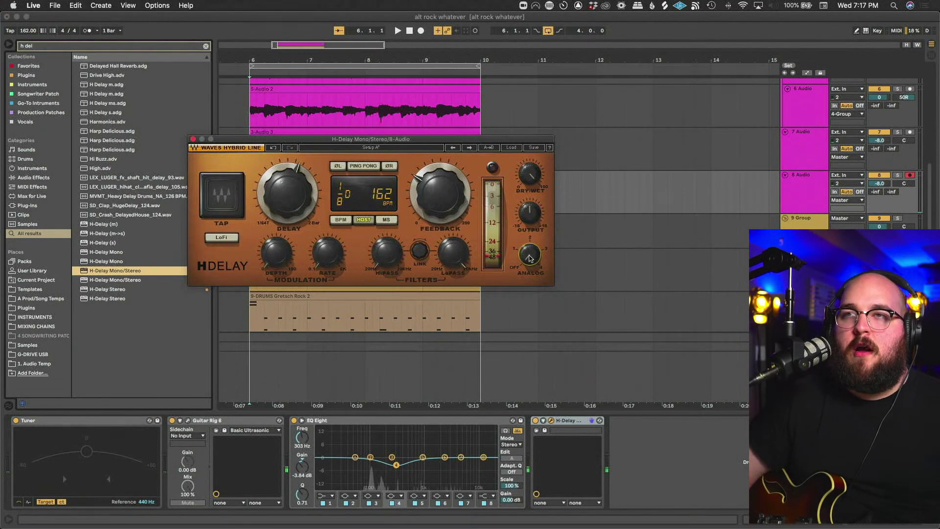
left_click_drag(530, 174, 530, 167)
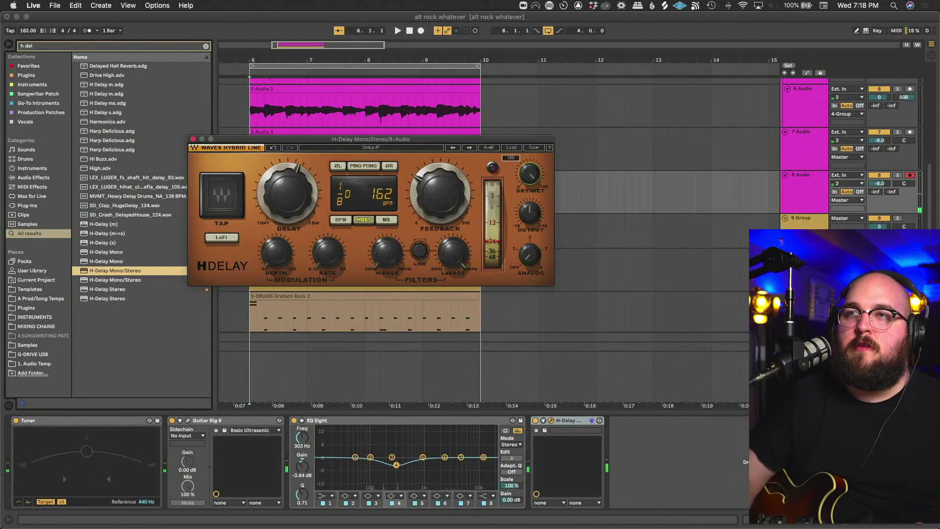
left_click(365, 167)
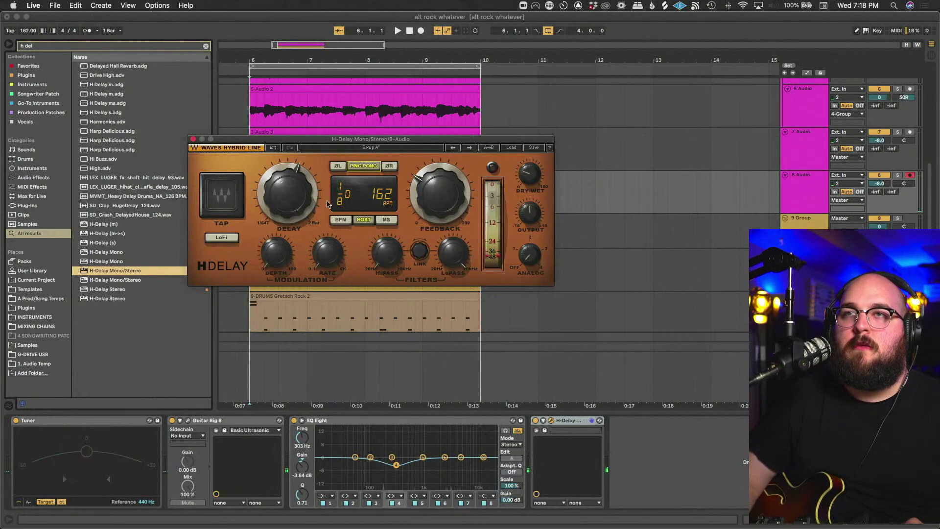
left_click_drag(292, 197, 293, 206)
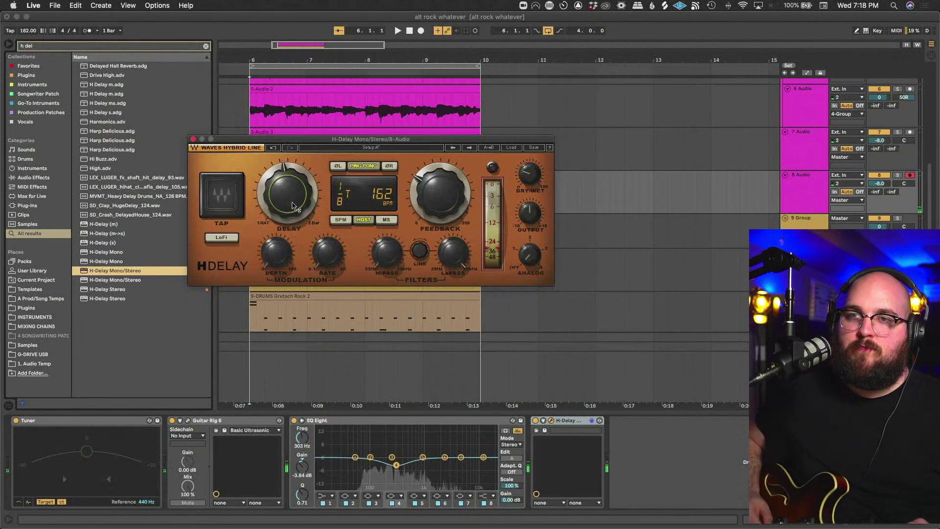
Reopen Guitar Rig 6 on 8 Audio and add the Skreamer distortion component in front of the Ultrasonic amp.
left_click(190, 423)
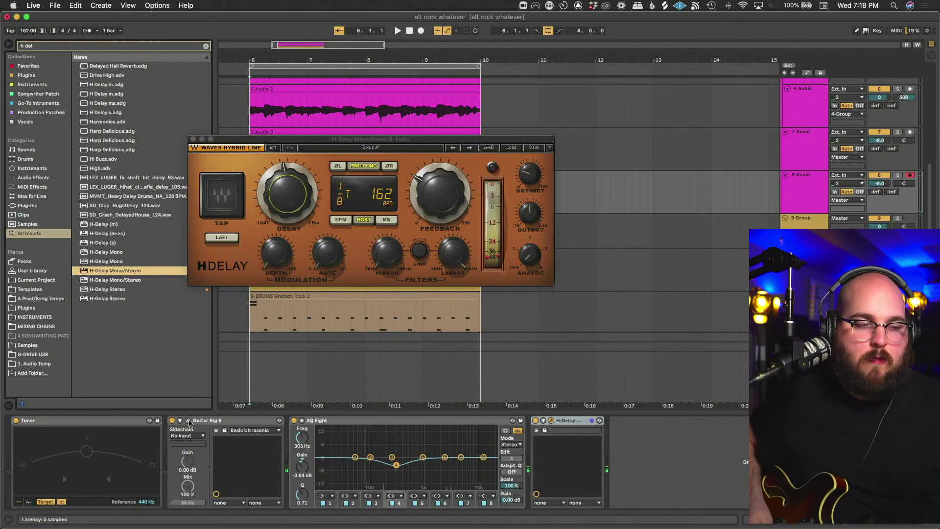
left_click(190, 423)
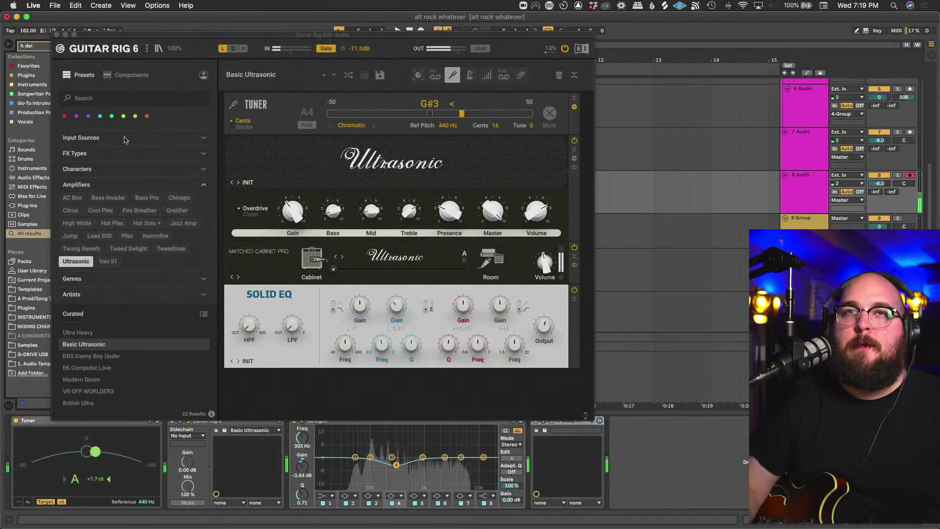
left_click(119, 84)
left_click(119, 82)
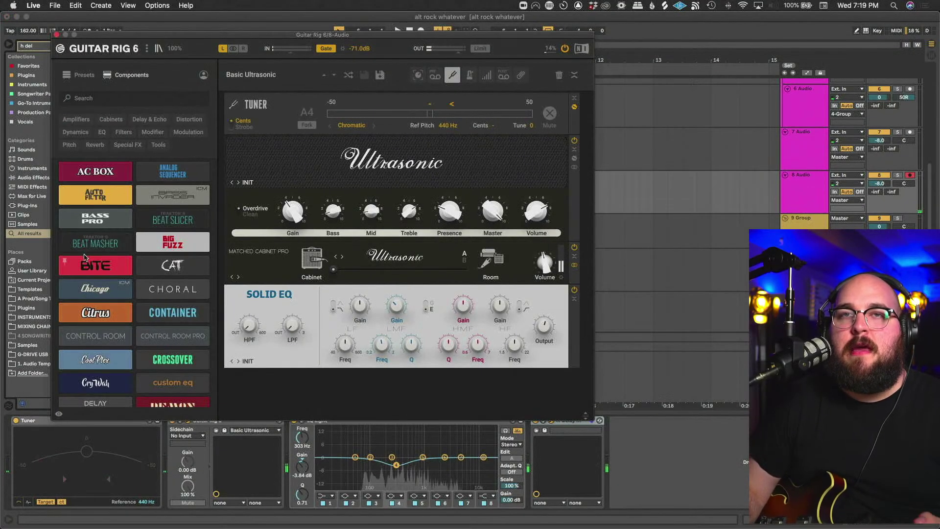
left_click(189, 121)
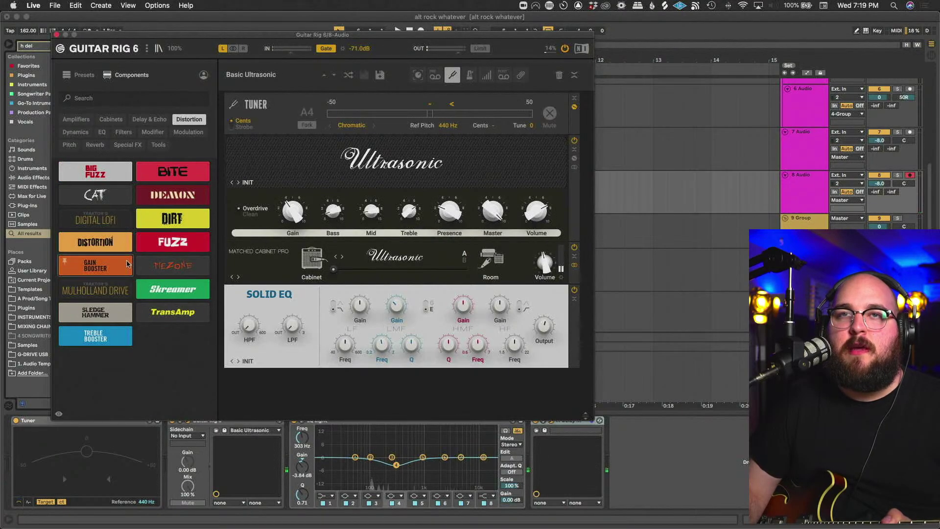
left_click_drag(160, 298, 352, 142)
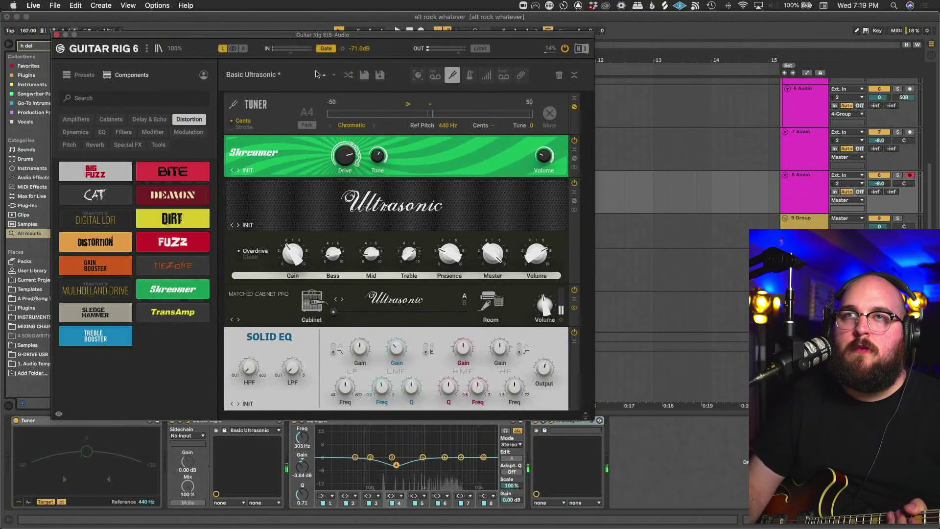
Add a Noise Gate from the dynamics components ahead of the Skreamer and close the Guitar Rig 6 and H-Delay windows.
left_click(75, 132)
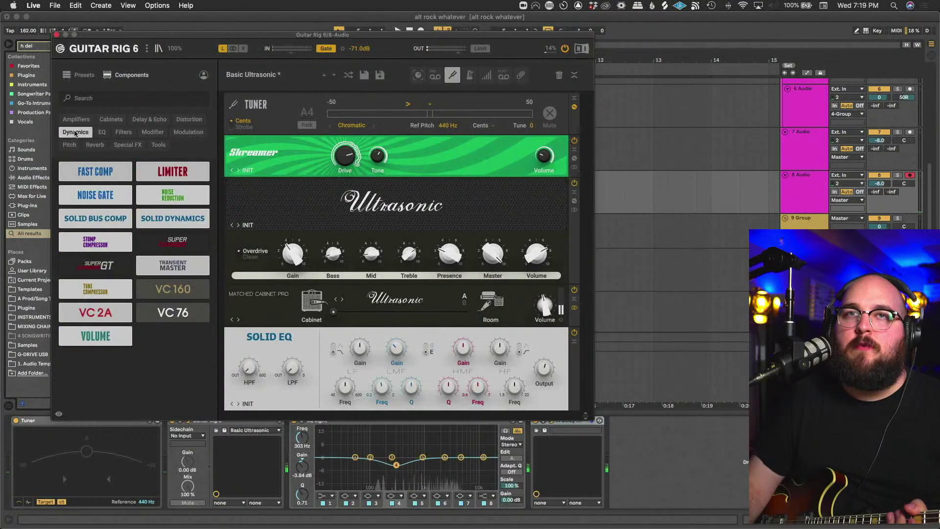
left_click_drag(100, 195, 342, 159)
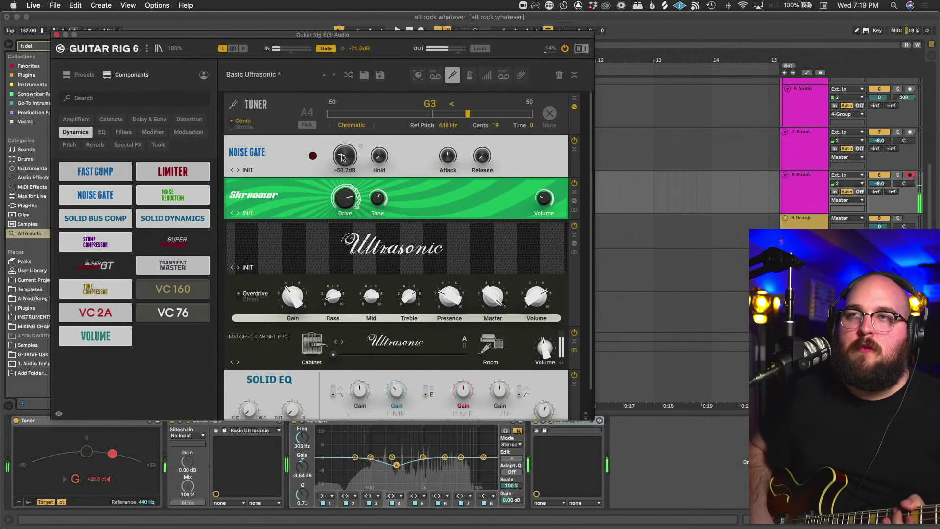
left_click(57, 34)
left_click(193, 139)
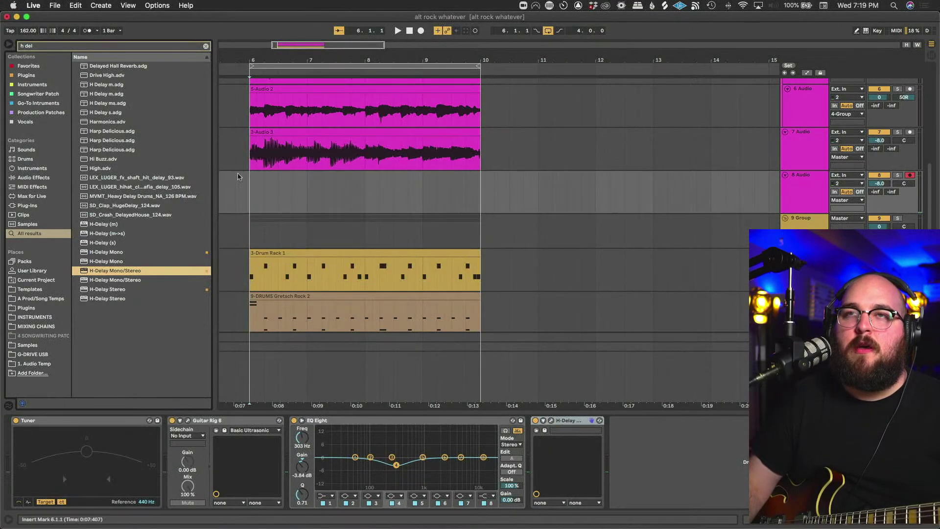
Record a guitar part onto the 8 Audio track over the loop starting at bar 6, then stop the transport.
left_click(248, 191)
key("space")
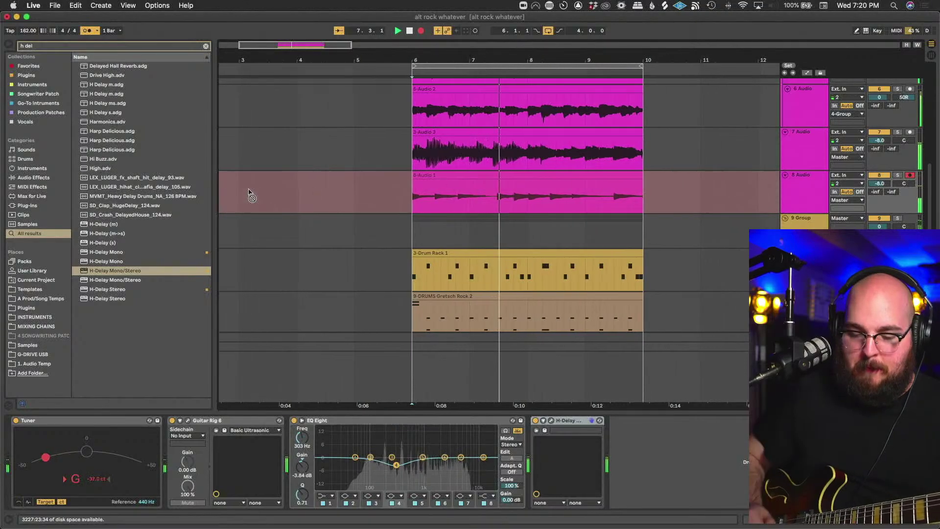
left_click(536, 231)
left_click(743, 201)
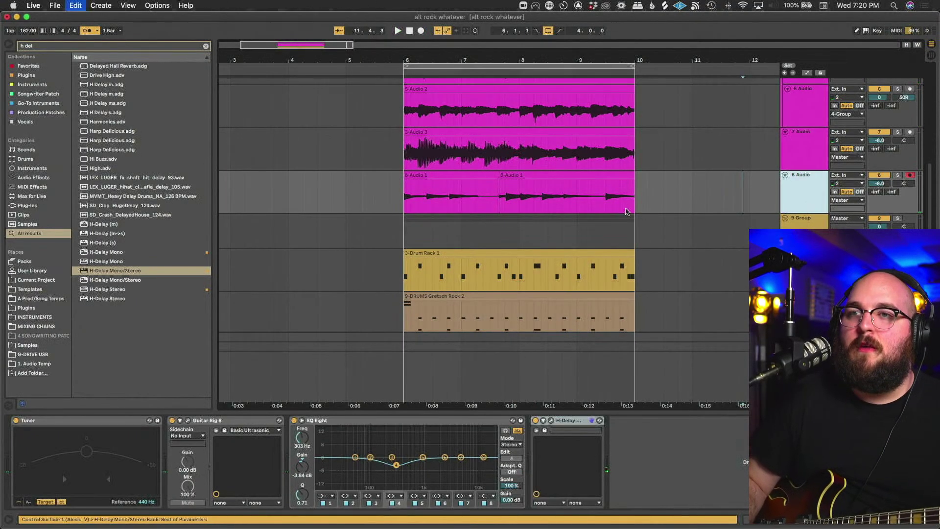
Duplicate the 8 Audio track with its recorded clips and effect chain, and clear the browser search.
key("super+d")
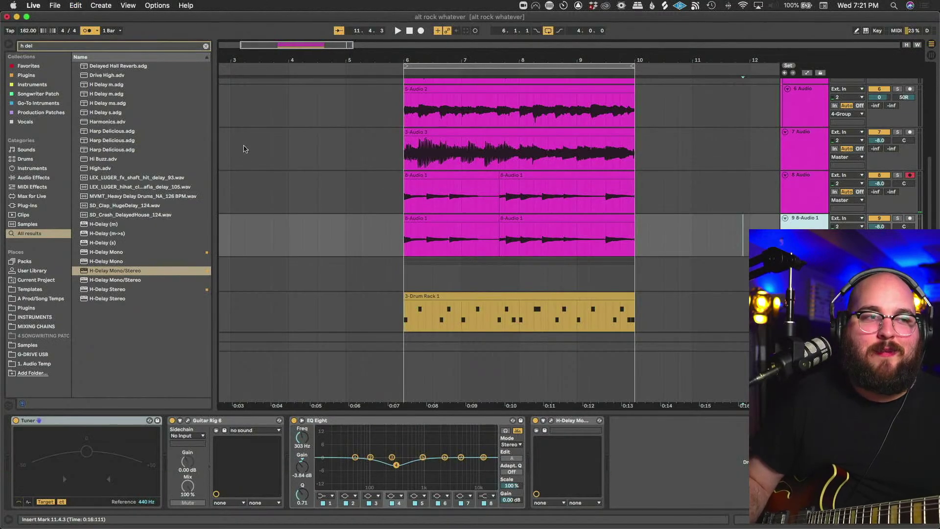
left_click(206, 47)
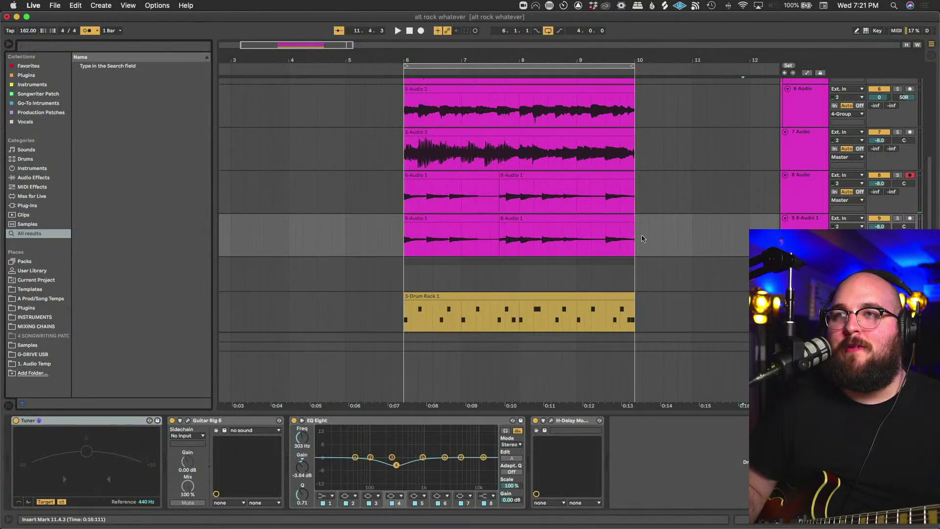
Delete the duplicated clips on the 9 Audio track, solo 8 Audio and audition the loop from bar 6.
left_click_drag(642, 238, 397, 242)
key("BackSpace")
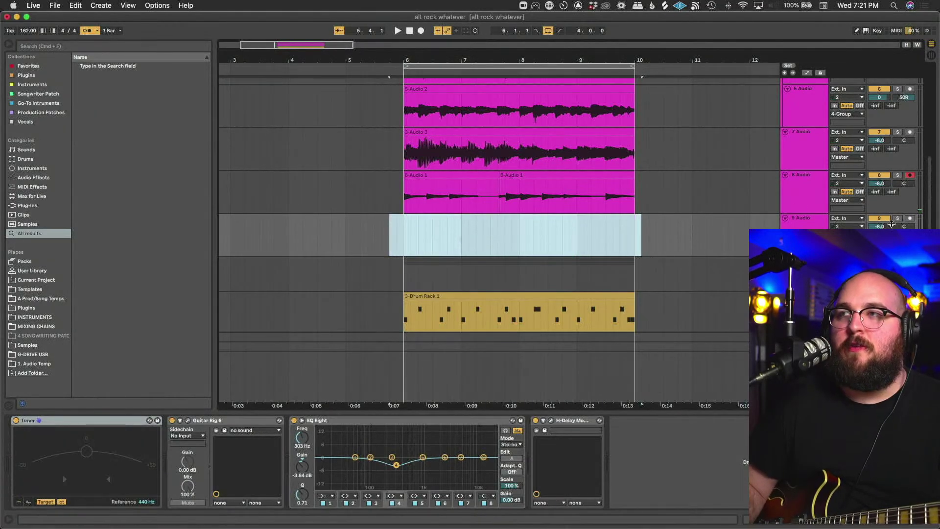
left_click(898, 175)
left_click(405, 192)
key("space")
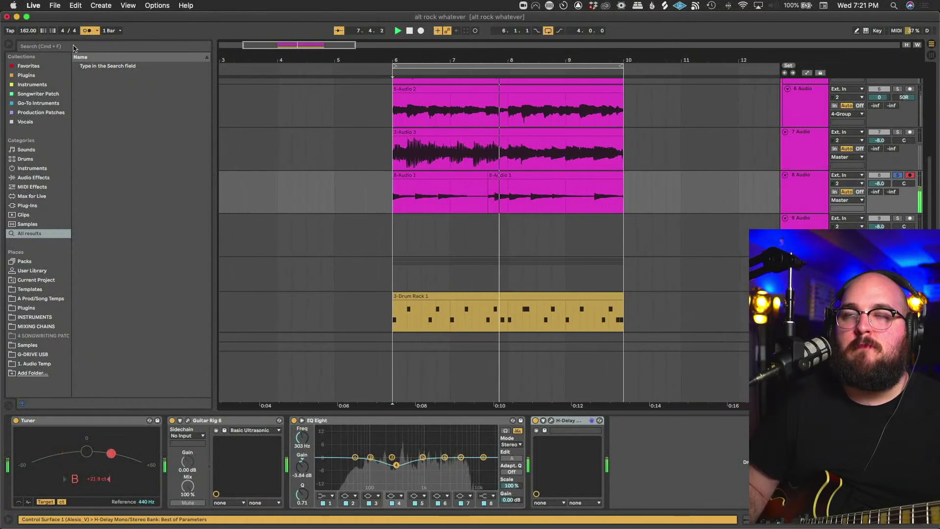
key("space")
Extend the second clip on 8 Audio back to bar 6 over the first clip and play it.
left_click(473, 176)
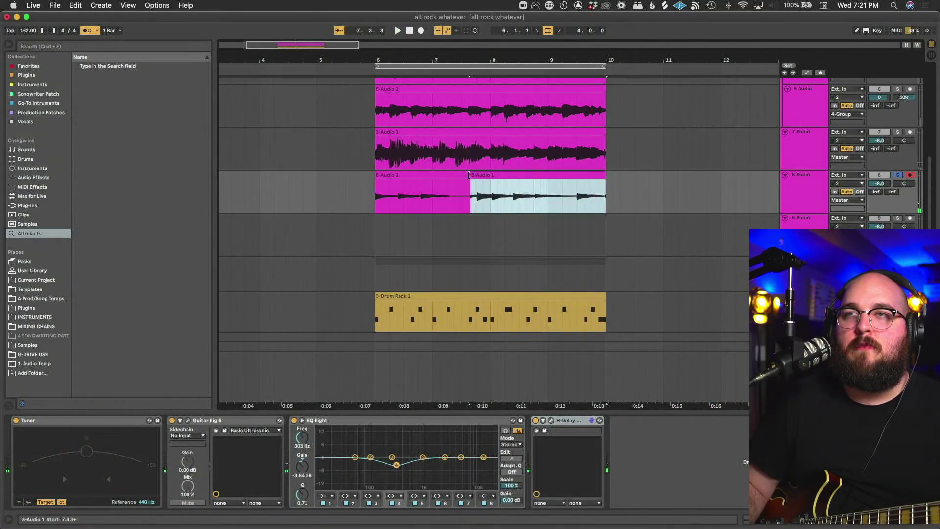
left_click_drag(469, 176, 372, 181)
left_click(376, 199)
key("space")
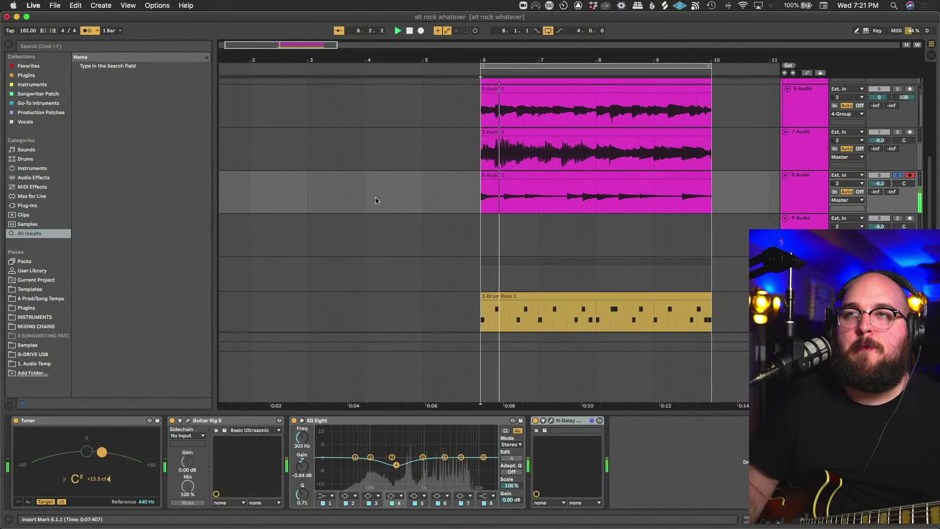
Search the browser for "auto" and insert Auto-Tune Artist between the Tuner and Guitar Rig 6 on 8 Audio.
left_click(60, 46)
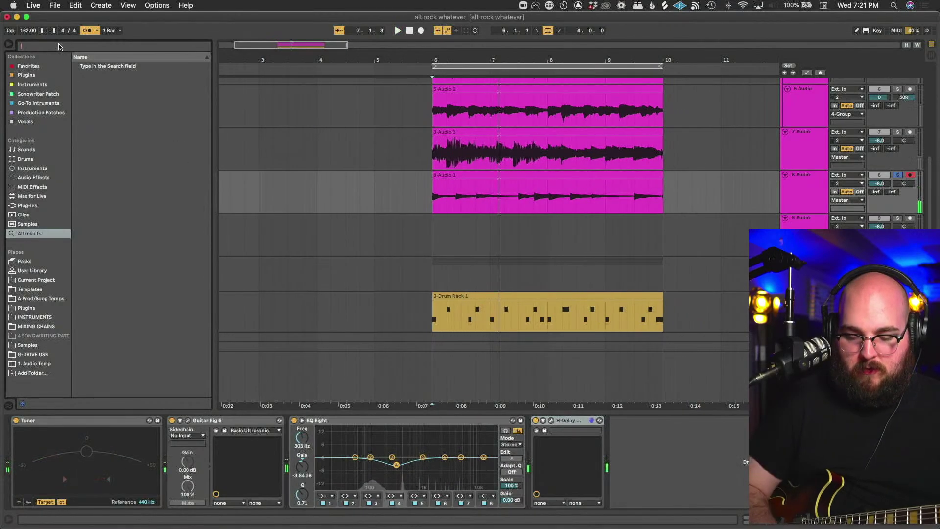
type("auto")
scroll(118, 301, "down", 10)
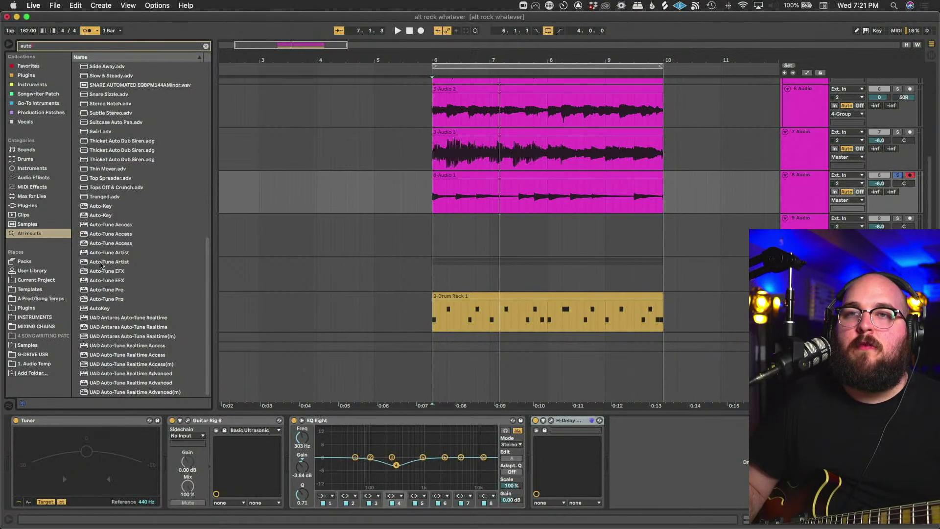
left_click_drag(101, 265, 187, 454)
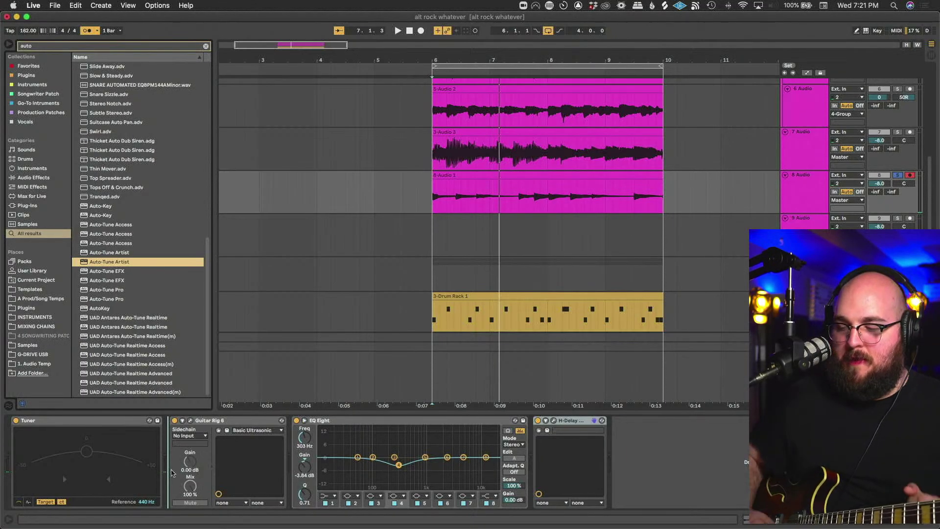
left_click_drag(172, 473, 172, 473)
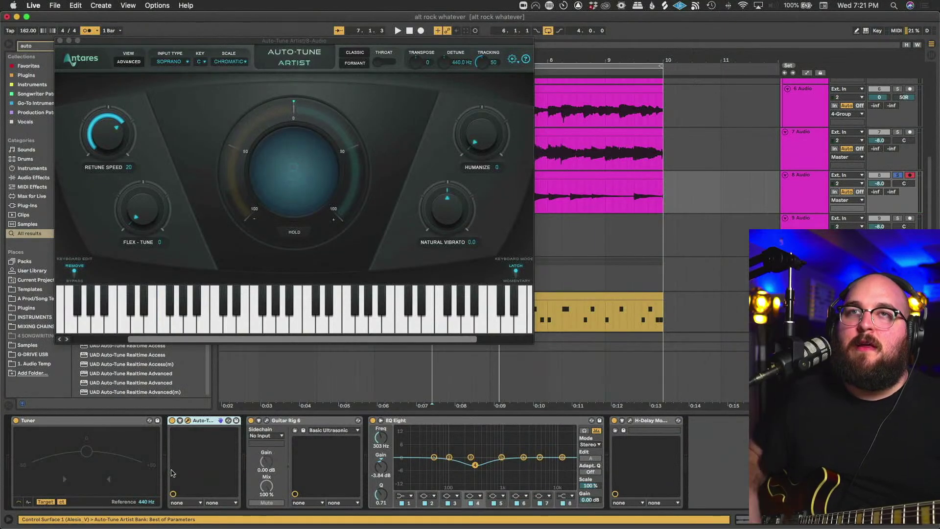
Set Auto-Tune Artist's input type to Instrument, the key to E and the scale to Major.
left_click(170, 63)
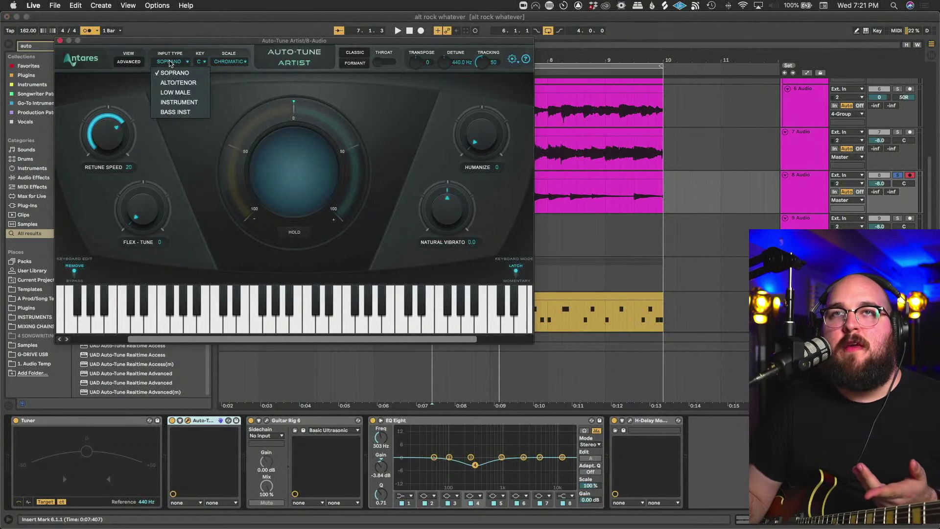
left_click(172, 102)
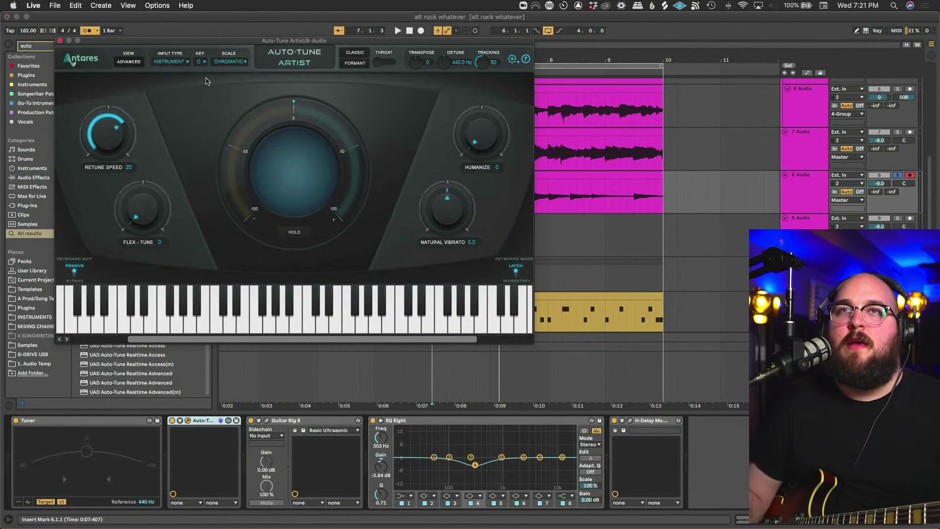
left_click(201, 62)
left_click(209, 113)
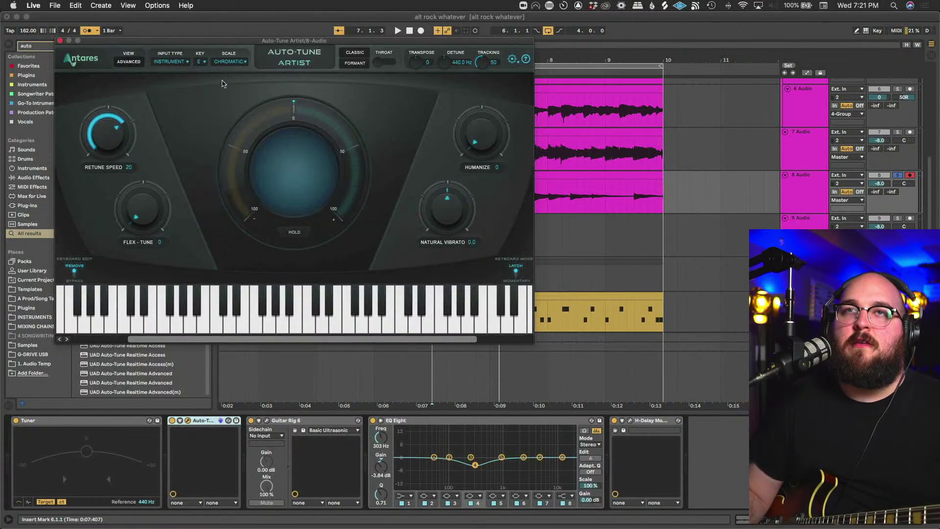
left_click(227, 62)
left_click(226, 73)
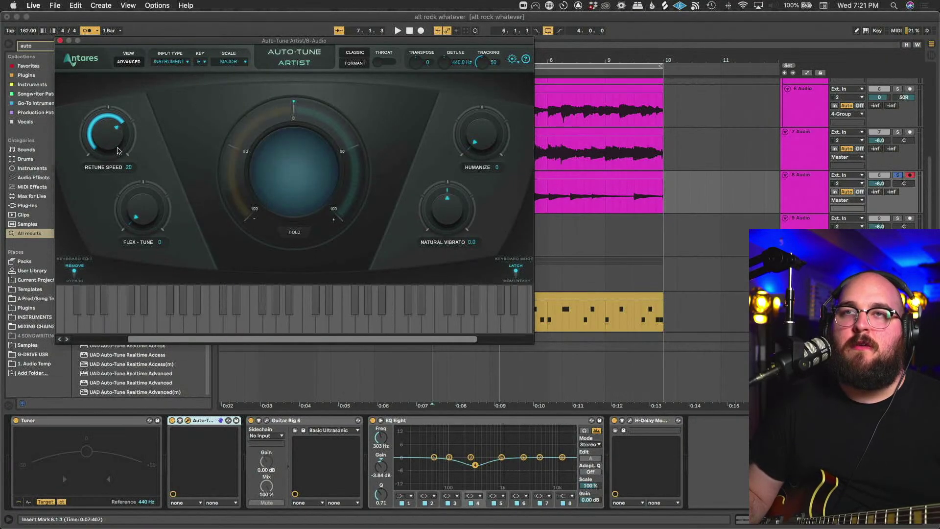
Play the loop and set Auto-Tune Artist's Retune Speed to 34.
key("space")
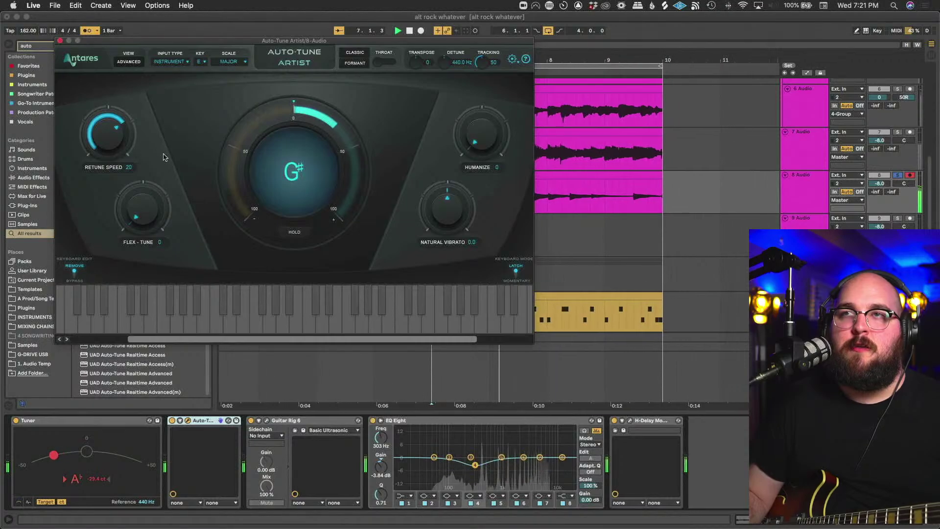
scroll(113, 157, "up", 6)
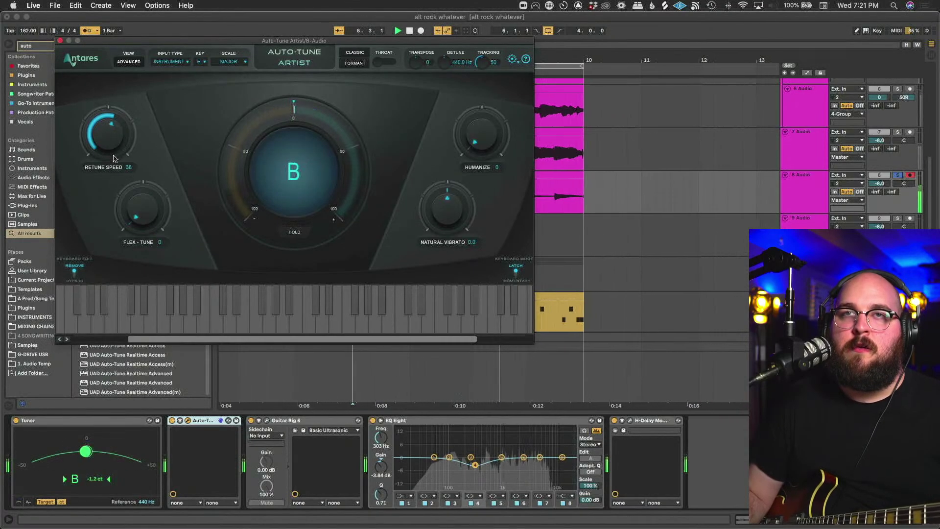
scroll(113, 157, "down", 4)
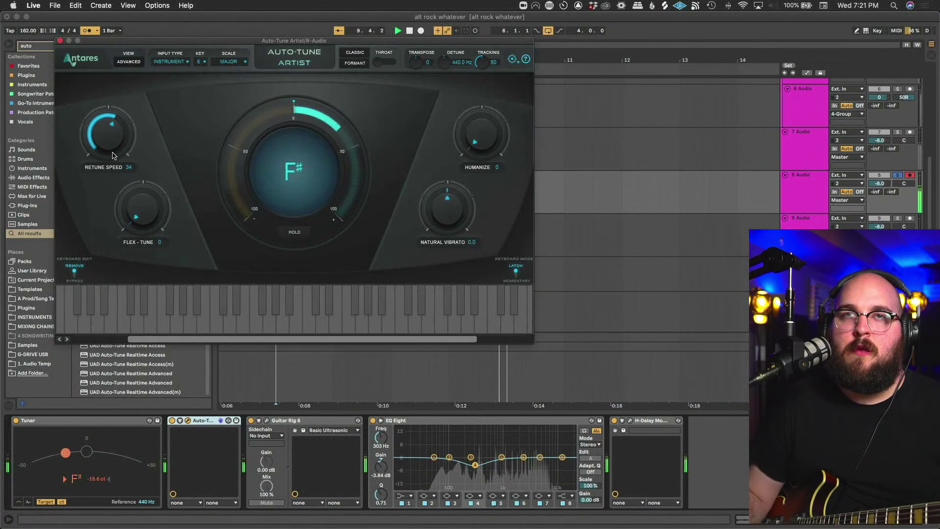
Unsolo 8 Audio, set its two sends to -19.0 and -20.0 dB during playback, and close the plugin windows.
left_click(901, 176)
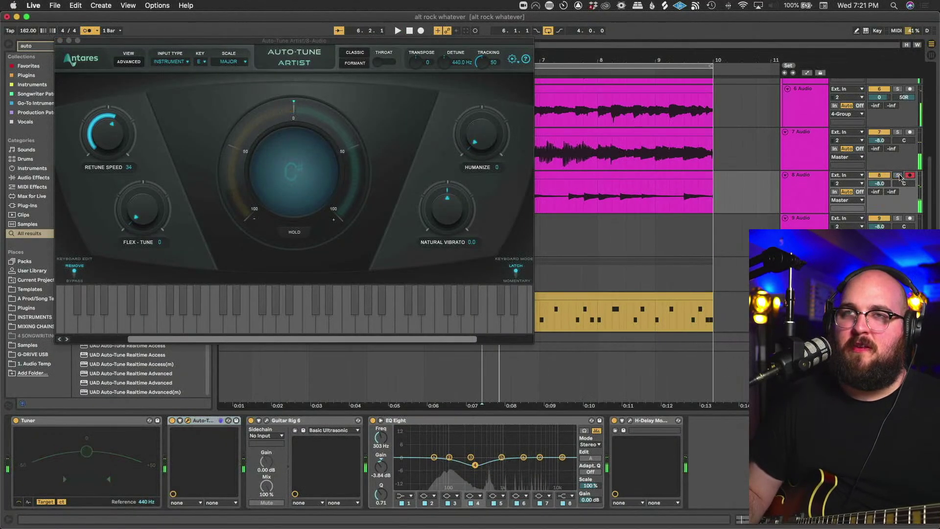
key("space")
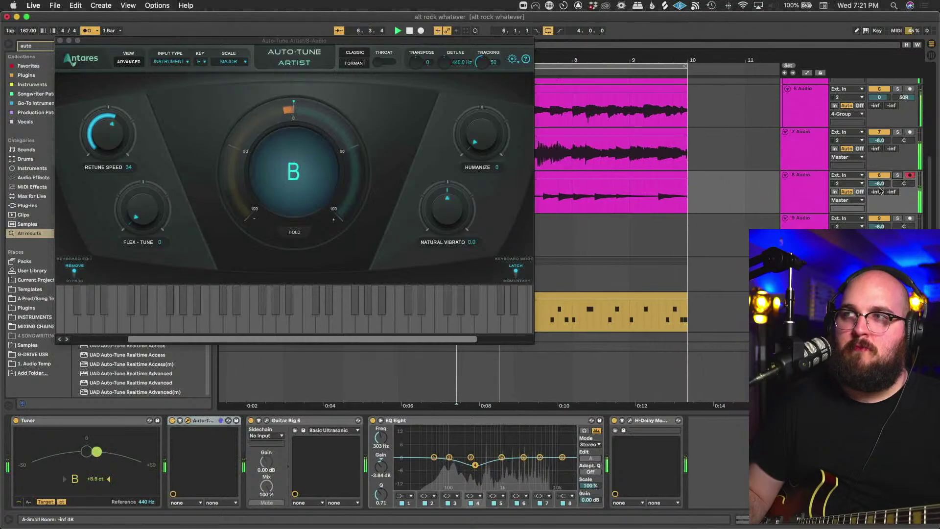
left_click(630, 421)
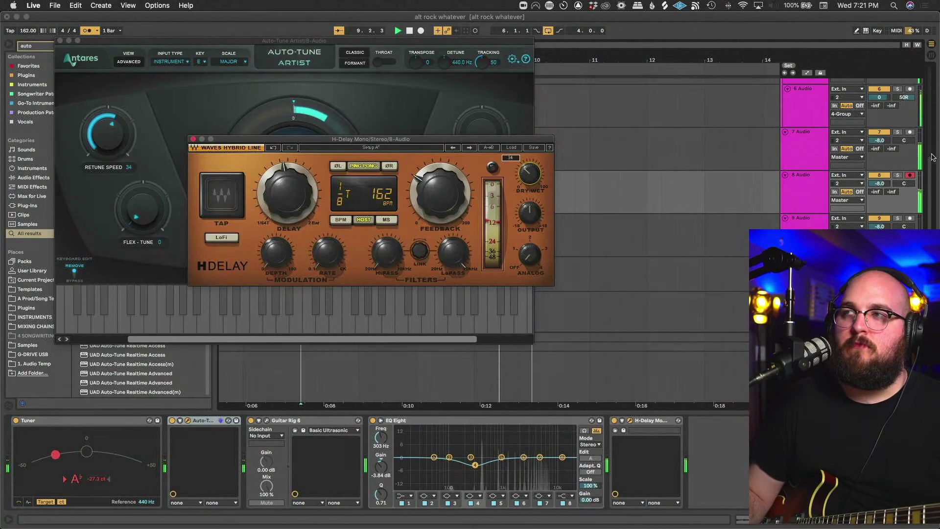
mouse_move(890, 194)
left_mouse_down()
mouse_move(890, 186)
mouse_move(879, 195)
mouse_move(879, 181)
left_mouse_up()
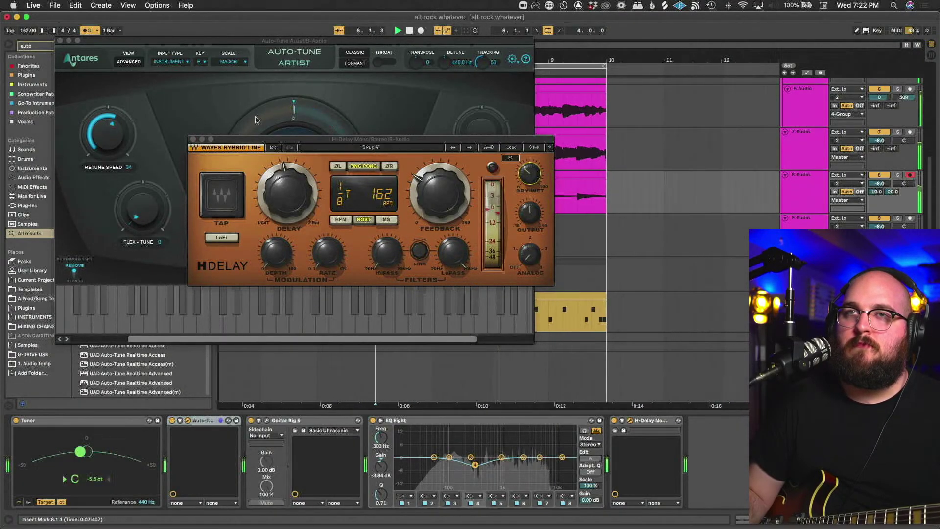
left_click(192, 140)
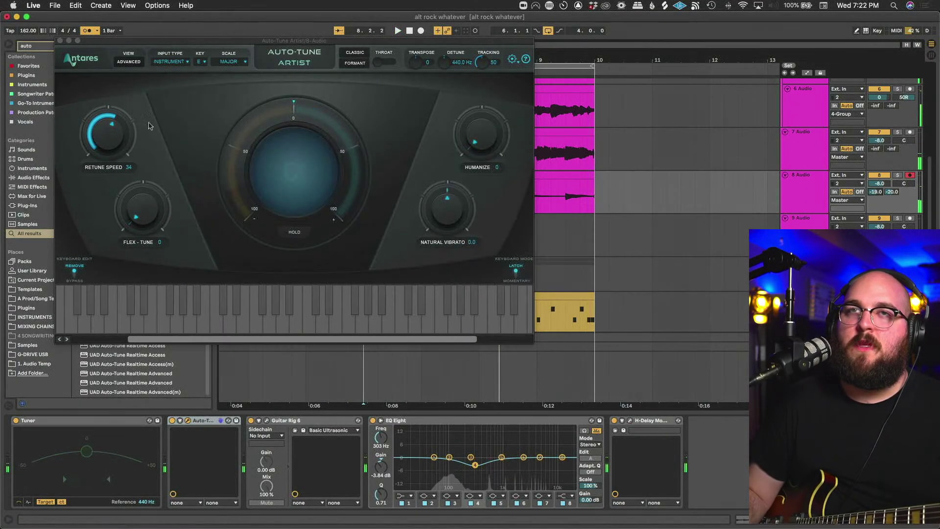
left_click(60, 40)
Quantize the whole recorded clip on 8 Audio and set its warp mode to Complex Pro.
double_click(422, 194)
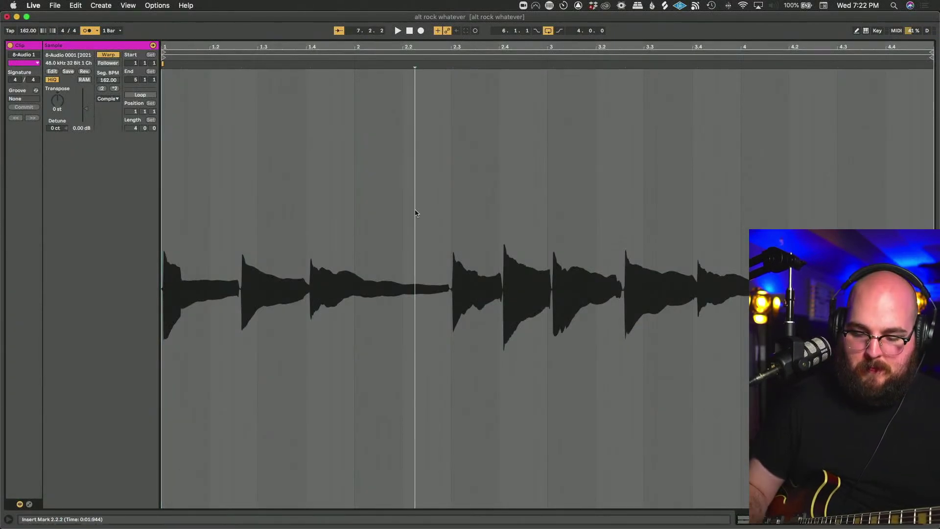
key("super+a")
key("space")
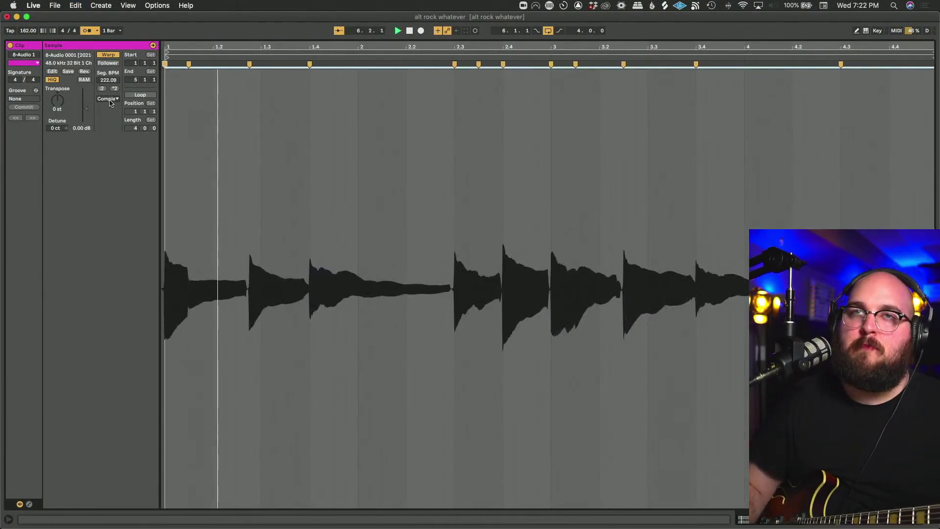
left_click(108, 99)
left_click(115, 143)
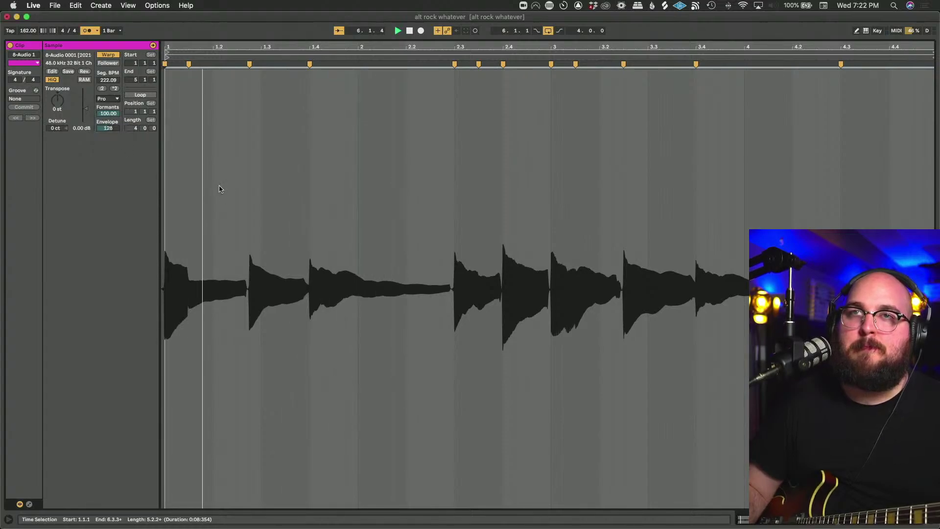
Shift the warp marker of the clip's second note slightly earlier than 1.2.4 and play back the timing.
scroll(219, 190, "up", 5)
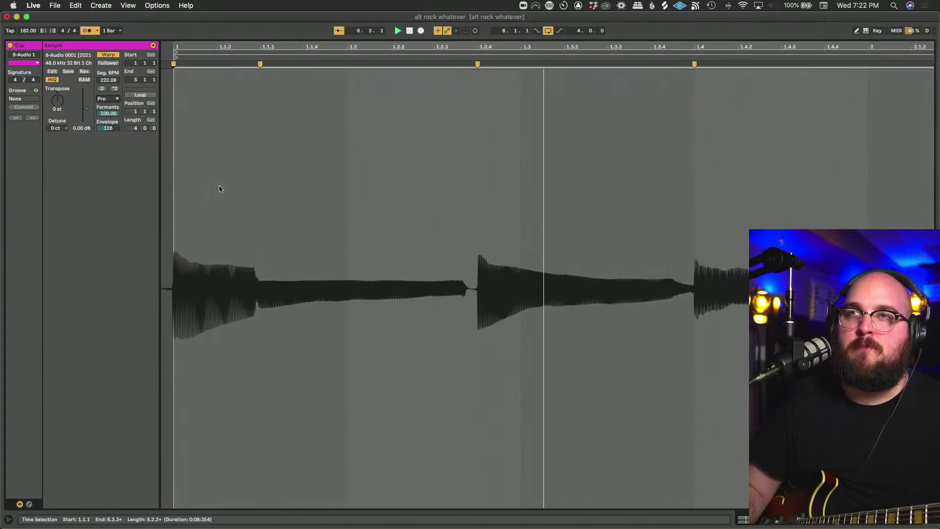
left_click(393, 65)
scroll(421, 152, "up", 5)
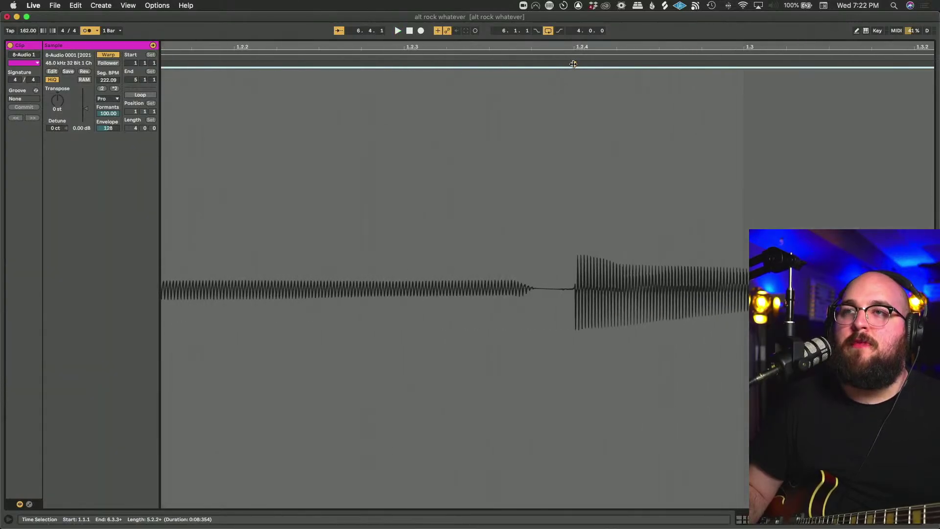
left_click_drag(574, 64, 566, 63)
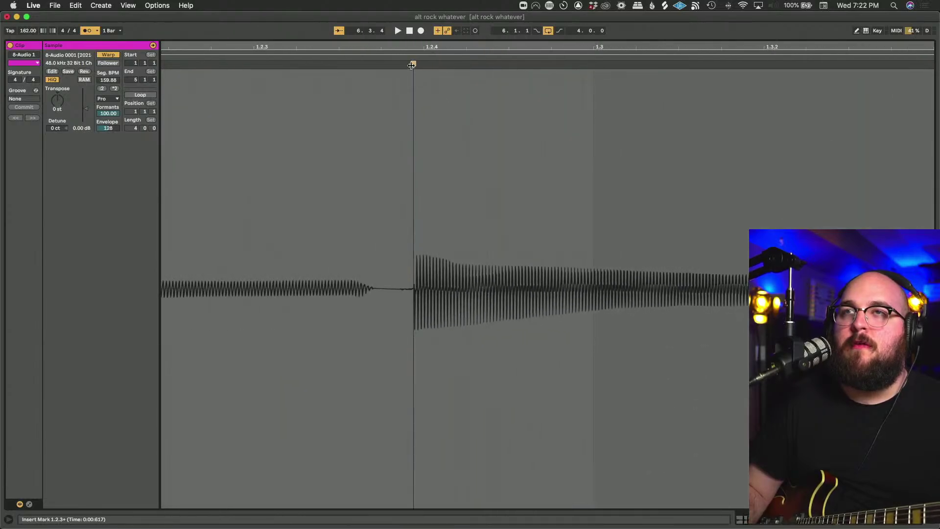
left_click_drag(412, 63, 380, 64)
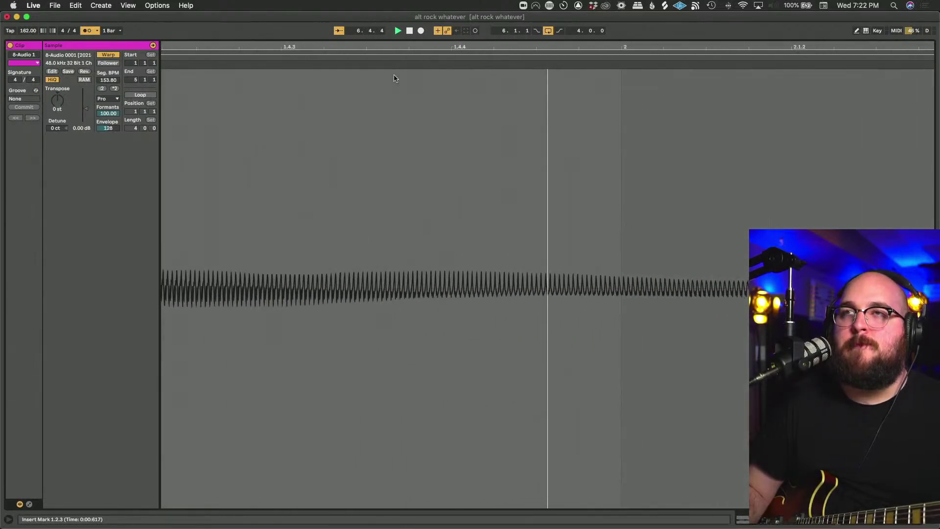
scroll(419, 122, "down", 6)
key("space")
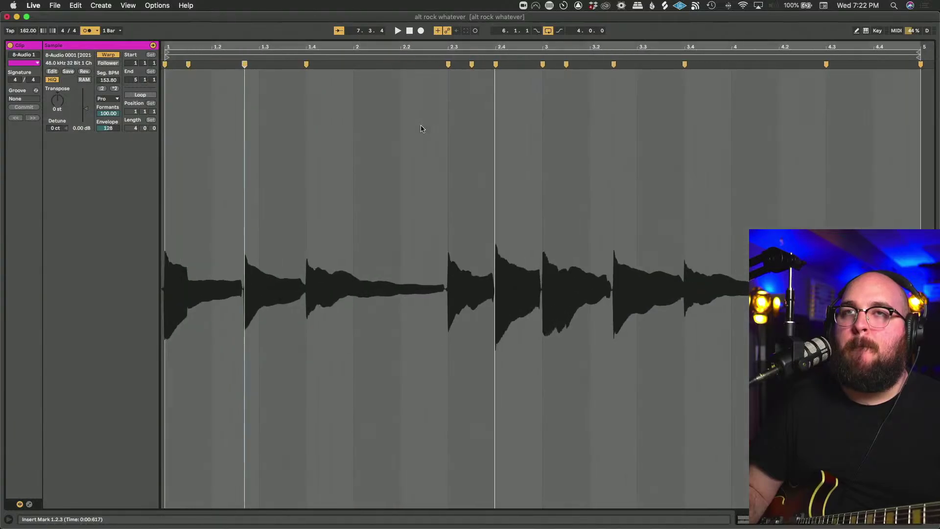
Listen to the warped guitar clip while inspecting its note timing, and return to the arrangement.
scroll(336, 127, "up", 5)
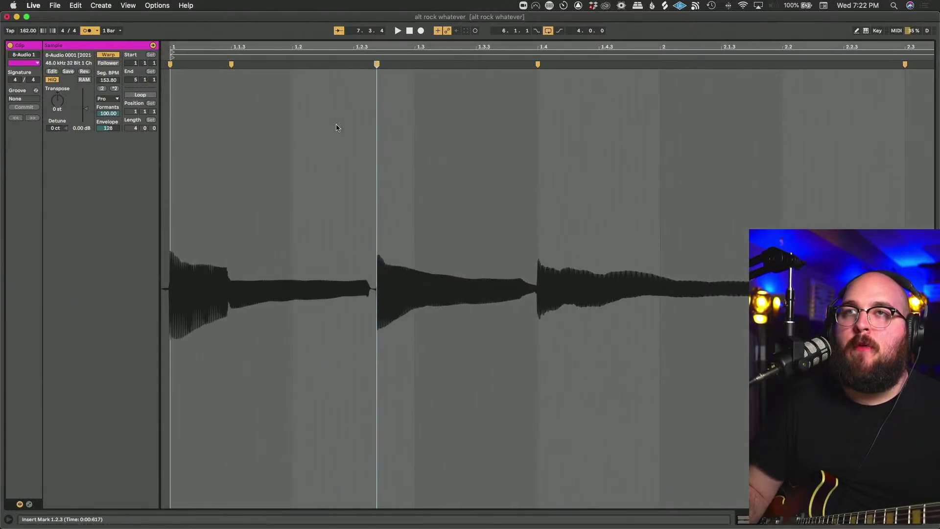
scroll(336, 127, "down", 2)
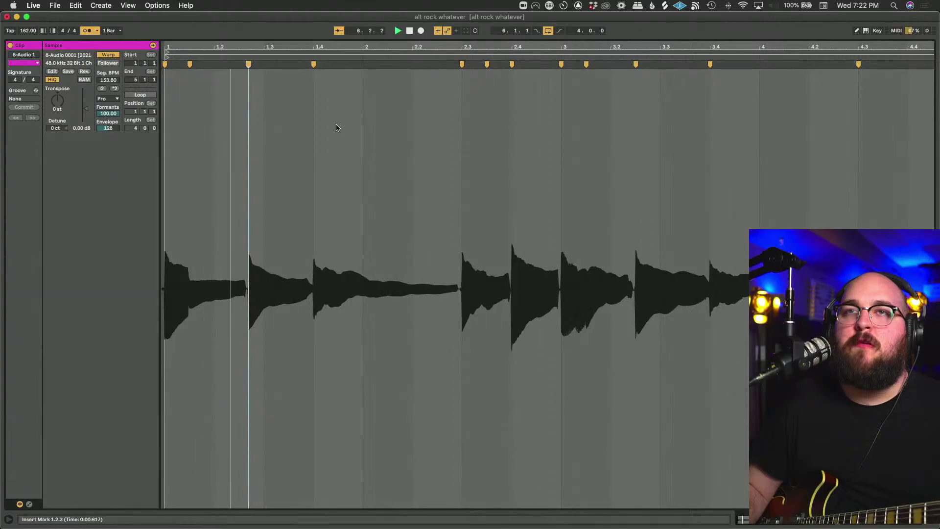
scroll(268, 109, "up", 2)
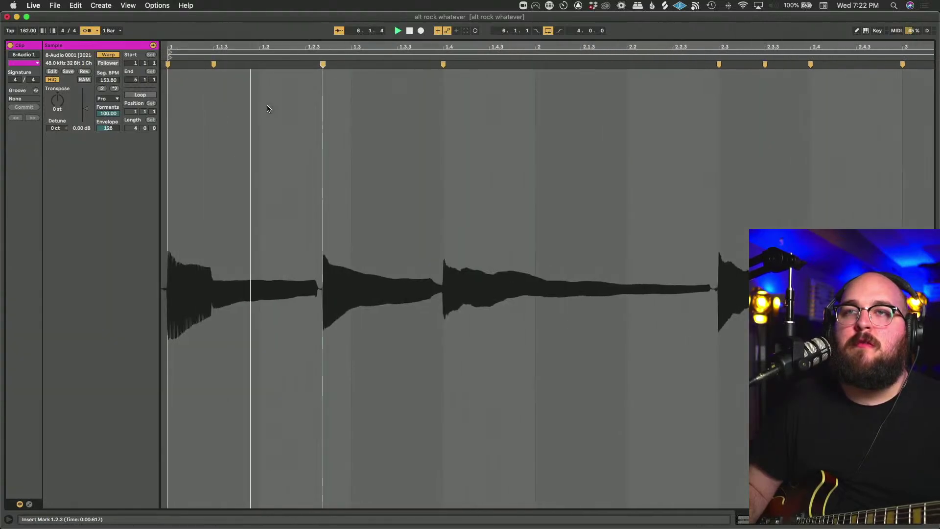
scroll(268, 109, "down", 3)
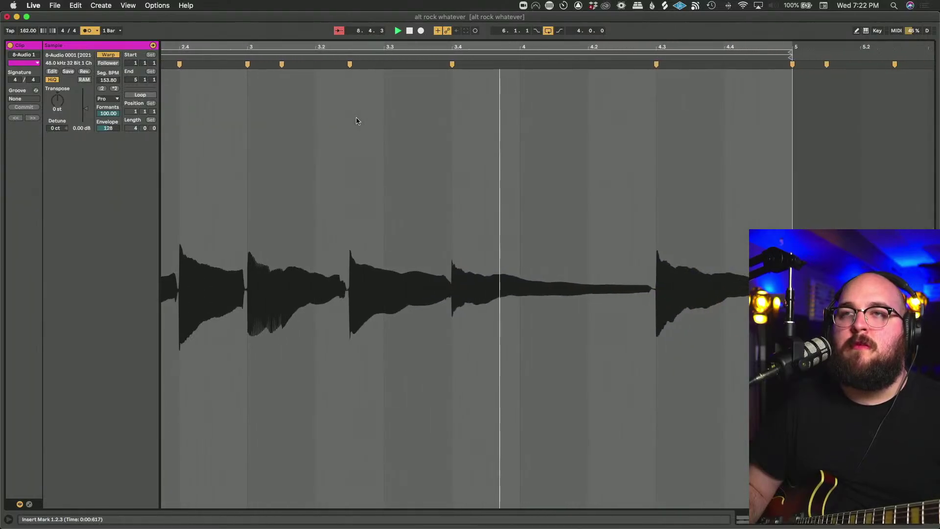
key("super+alt+e")
scroll(562, 237, "up", 3)
key("space")
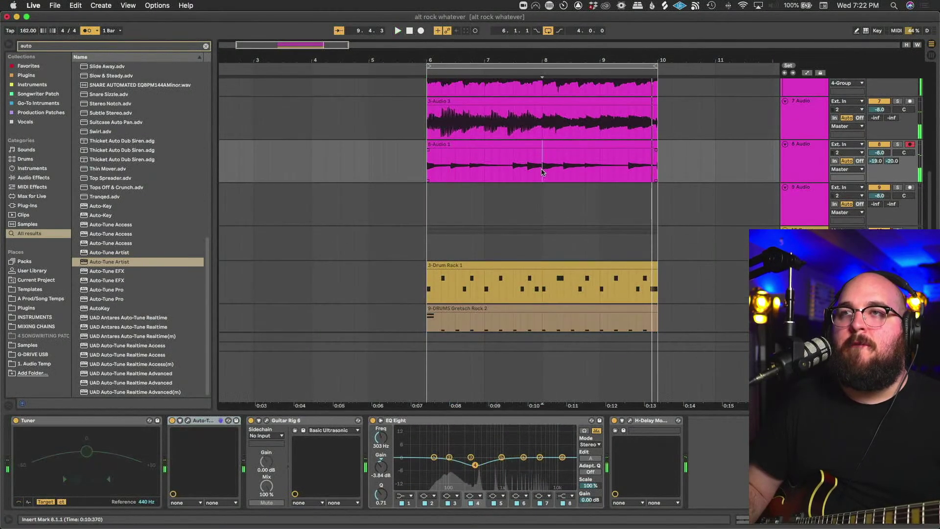
Copy the guitar phrase starting at bar 8 on 8 Audio over the clip's opening at bar 6 and play the loop.
left_click_drag(542, 164, 481, 152)
key("super+z")
left_click_drag(584, 146, 466, 145)
left_click(426, 164)
key("space")
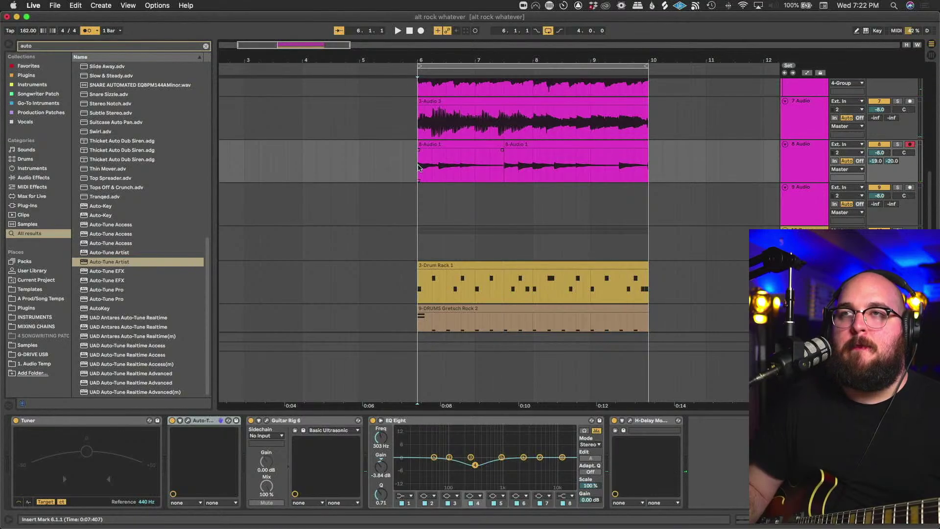
key("space")
scroll(418, 167, "up", 1)
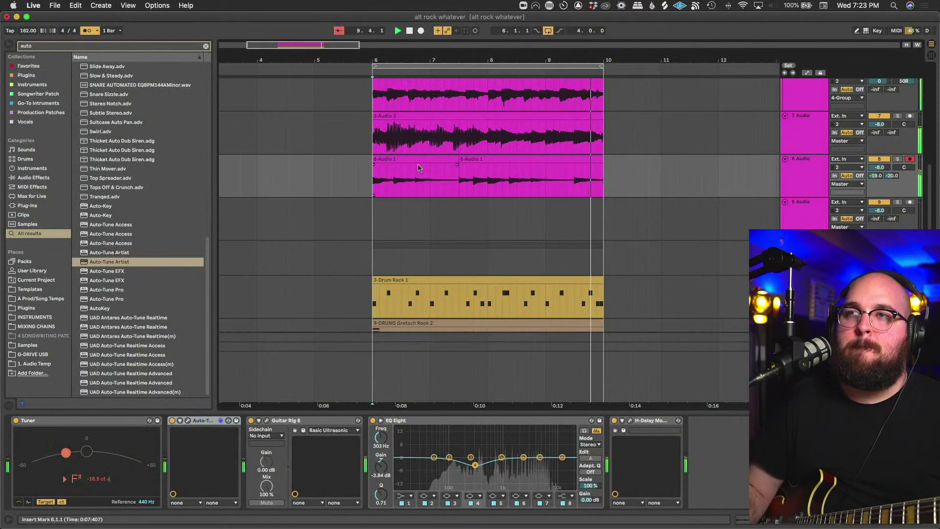
Duplicate the 8 Audio track, clear the copied clips from the duplicate and arm it for recording.
key("space")
left_click(639, 194)
left_click(815, 183)
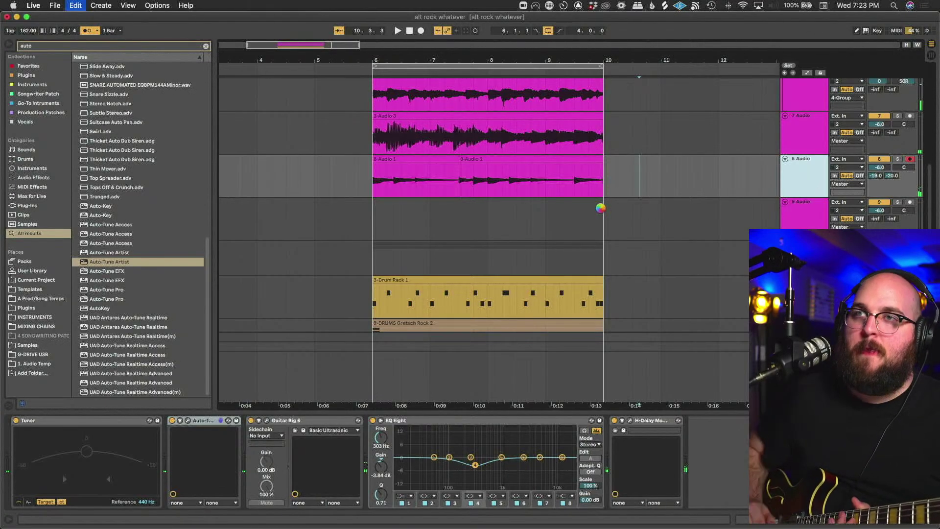
left_click_drag(655, 230, 333, 212)
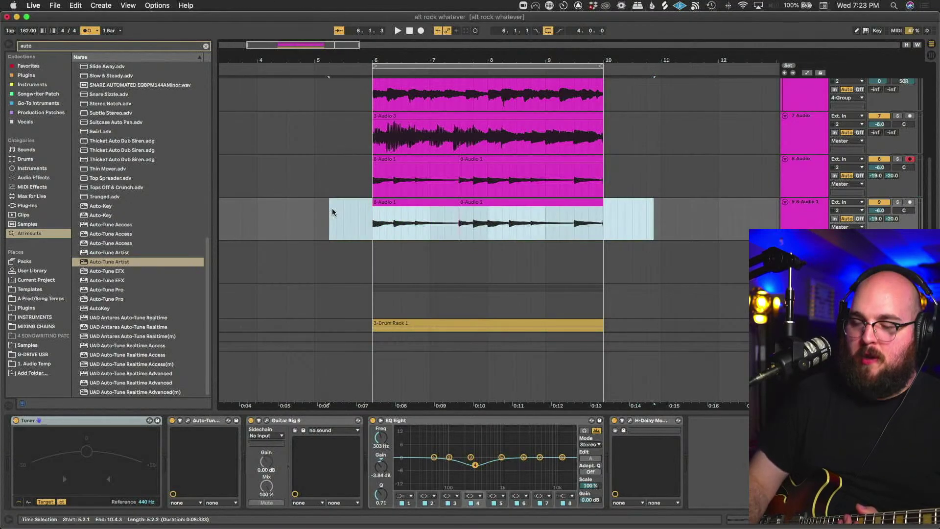
key("Delete")
left_click(917, 203)
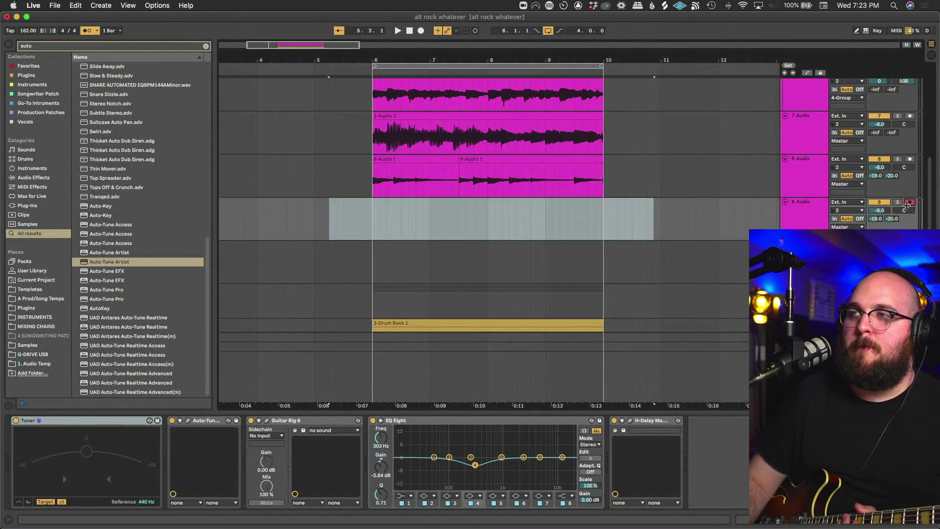
Record a doubling guitar take on 9 Audio over the loop starting at bar 6.
left_click(371, 214)
key("space")
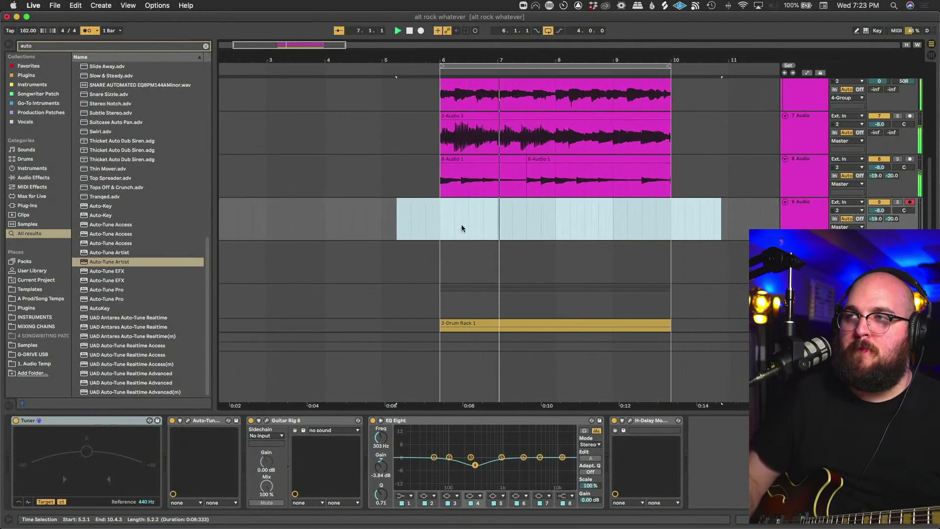
key("space")
left_click(462, 229)
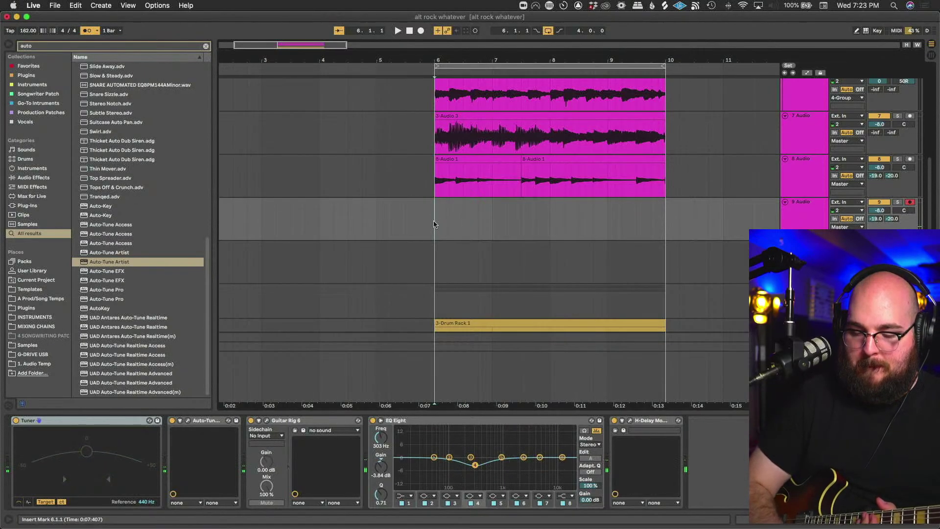
key("space")
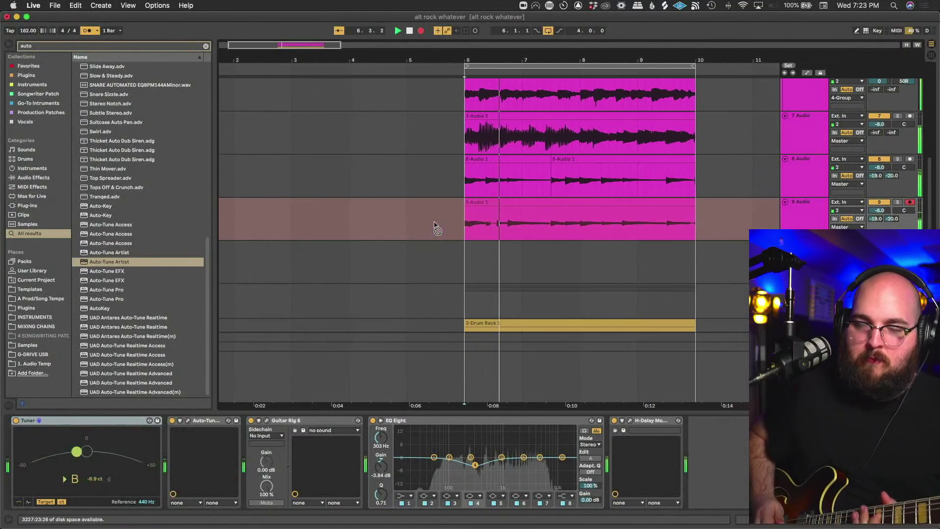
key("space")
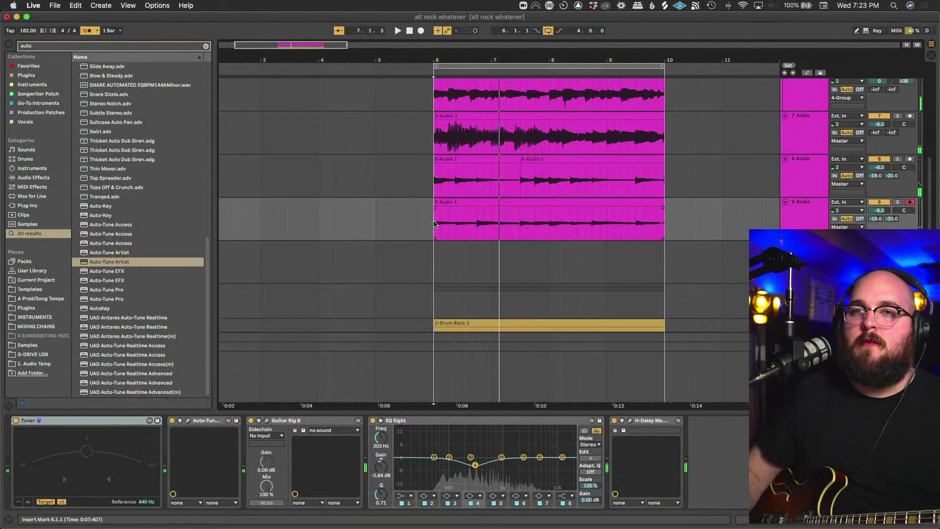
Play back the loop to hear the new guitar take on 9 Audio with the other tracks.
key("space")
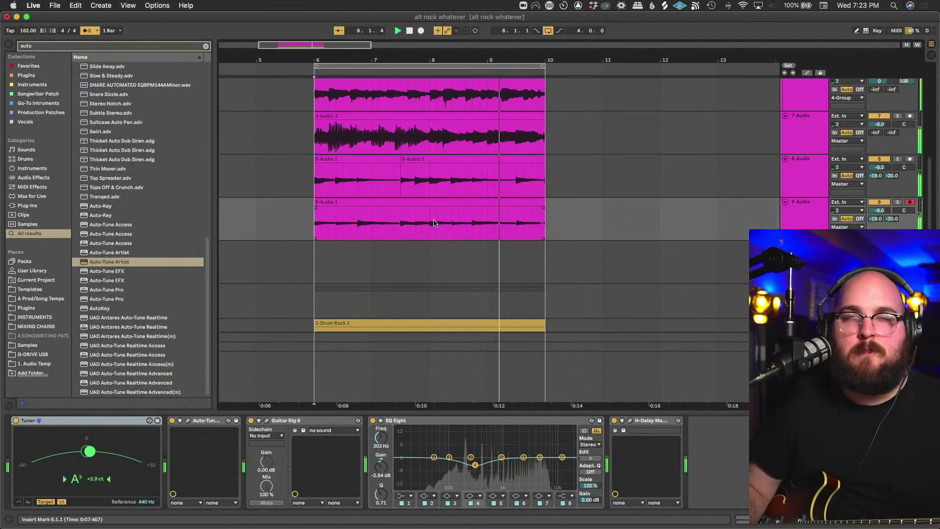
key("space")
scroll(539, 262, "up", 2)
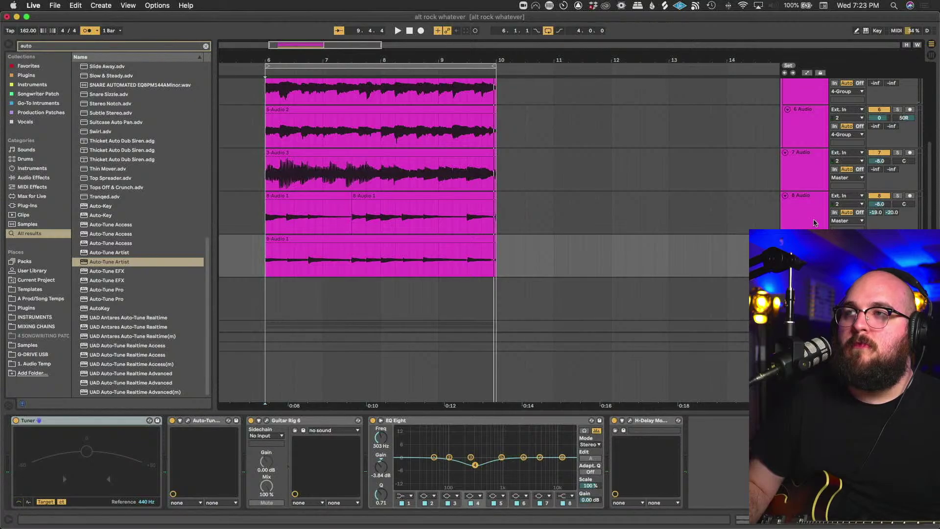
key("space")
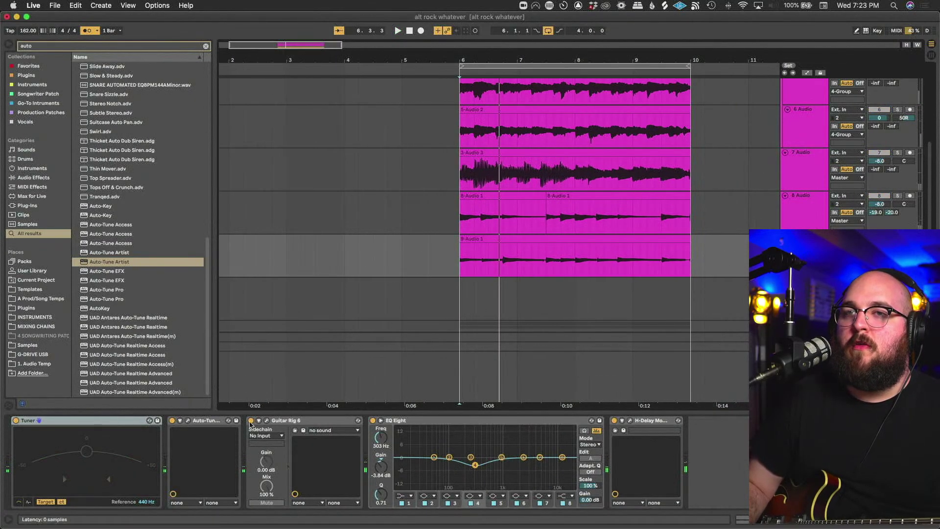
Solo 8 Audio and listen to its guitar part together with the take on 9 Audio.
left_click(803, 210)
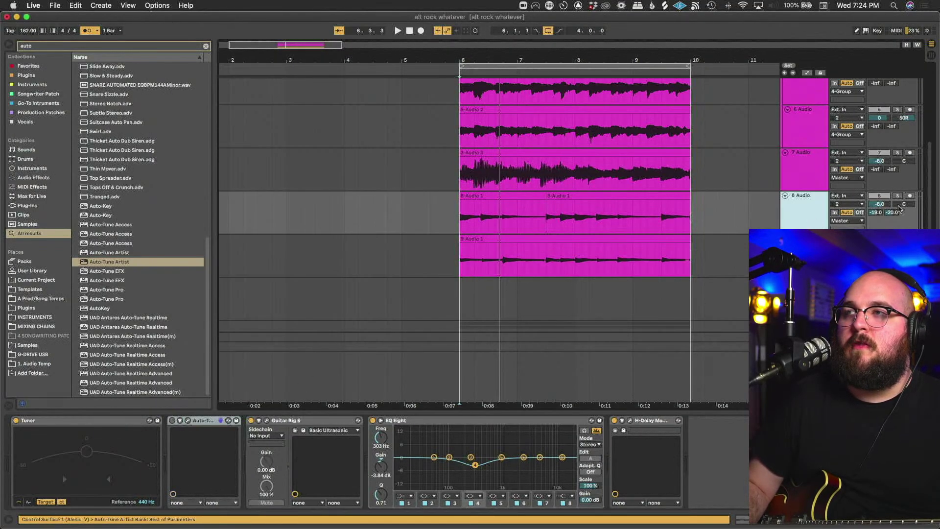
left_click(898, 196)
key("space")
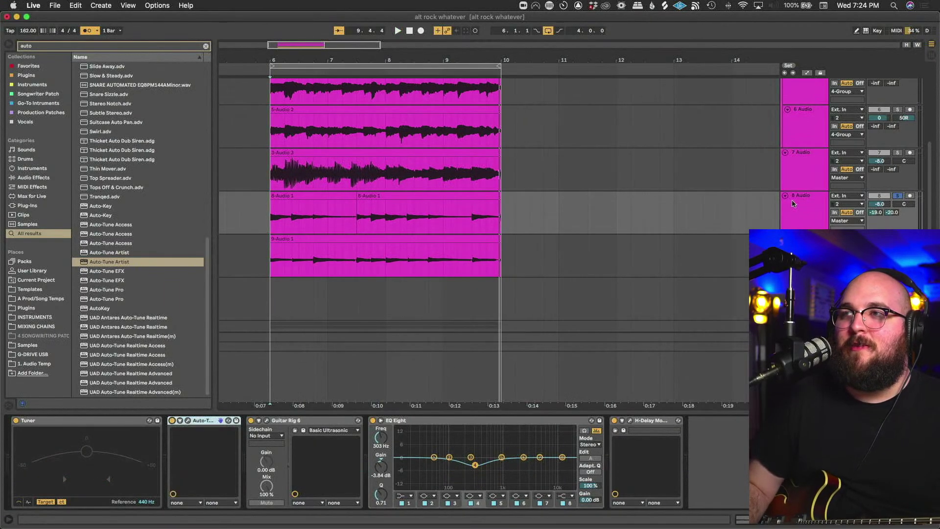
key("Down")
key("space")
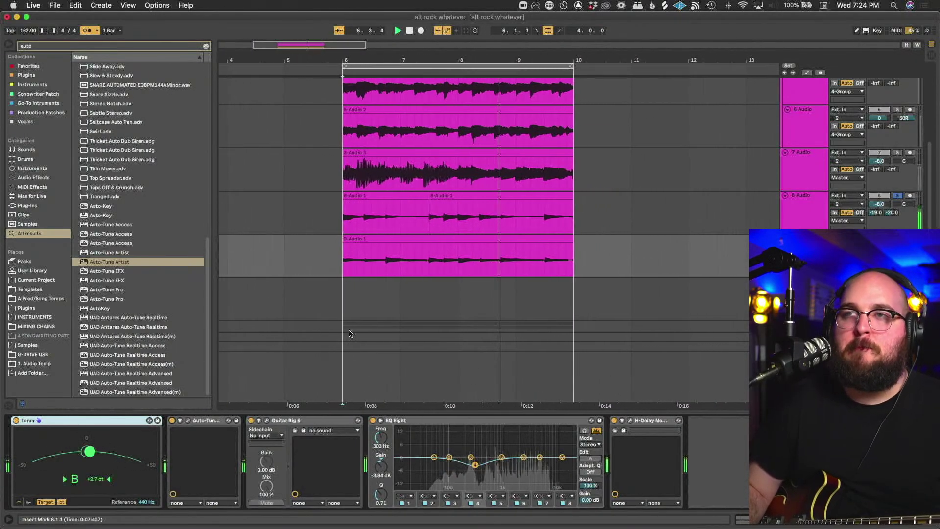
key("space")
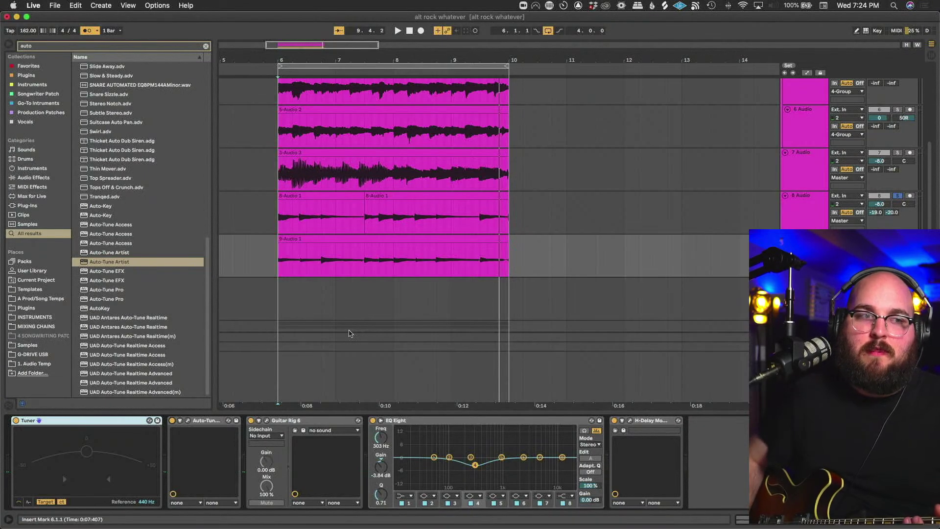
left_click(639, 240)
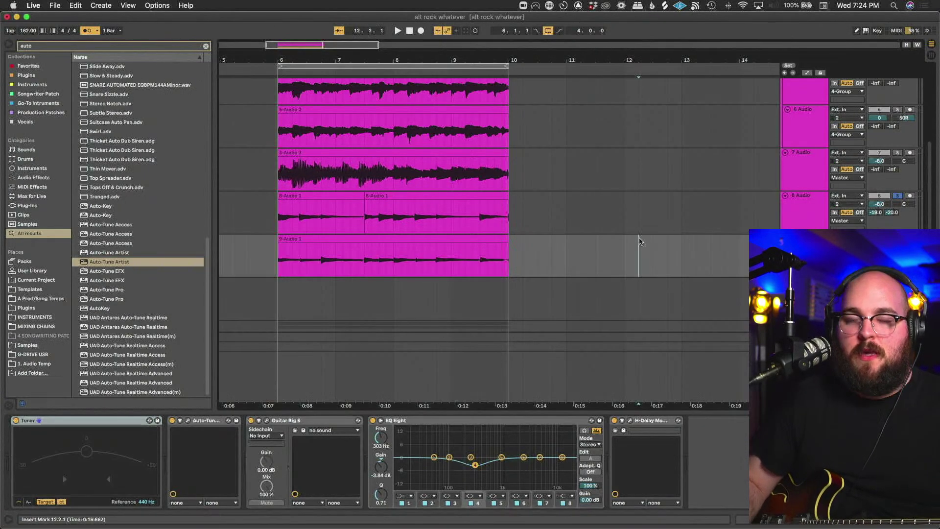
key("Up")
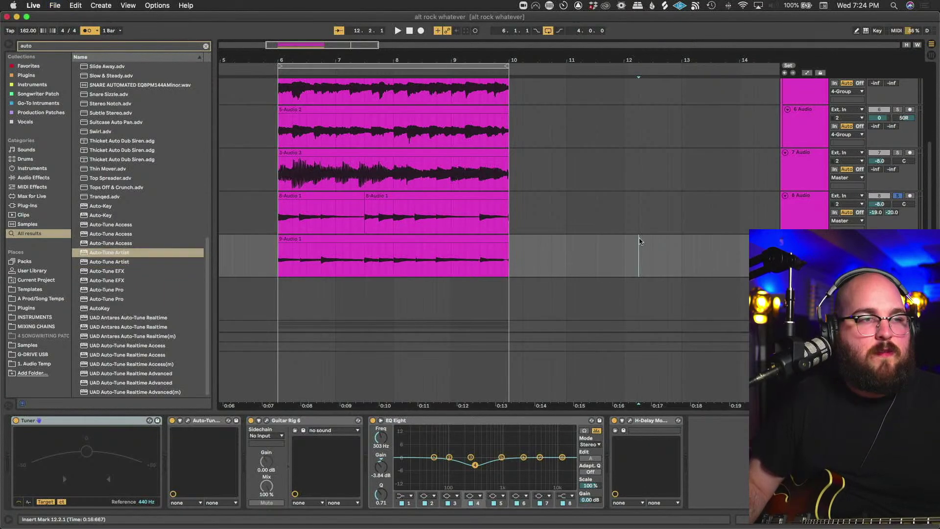